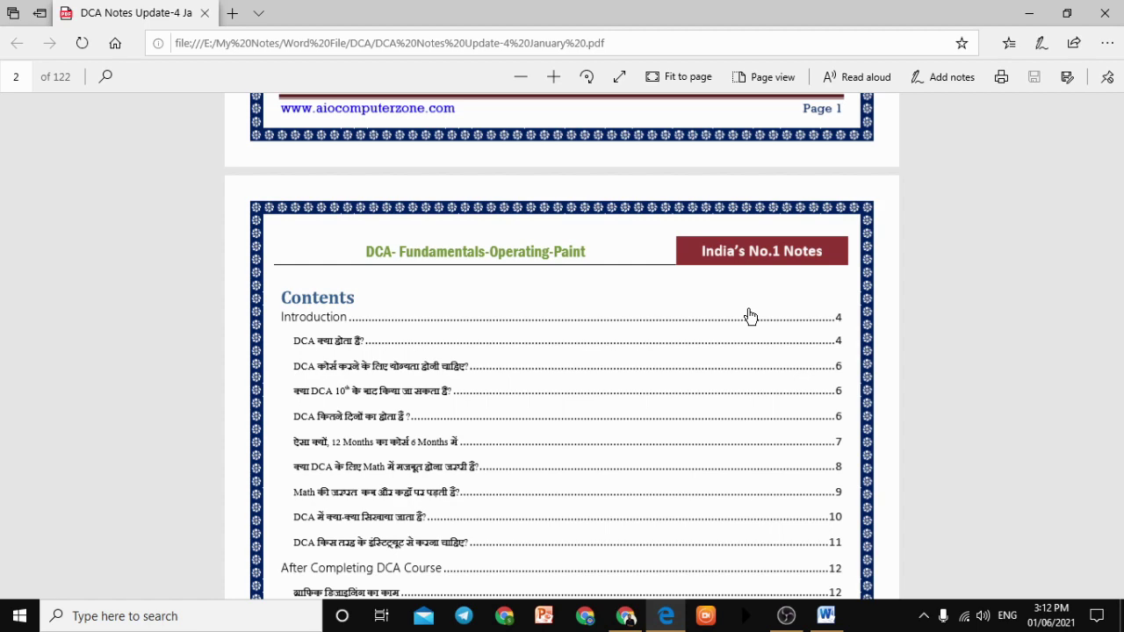
# - Circle the Contents heading and underline the first DCA topics in red on the PDF, and clear the marks
pyautogui.scroll(-1, 534, 404)
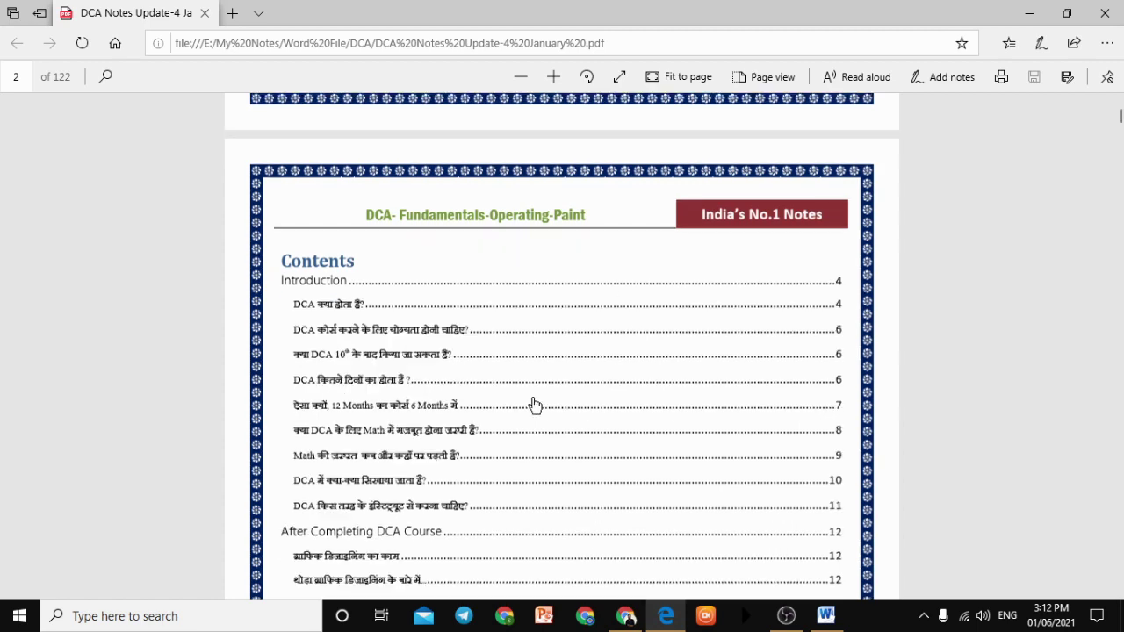
pyautogui.scroll(1, 523, 402)
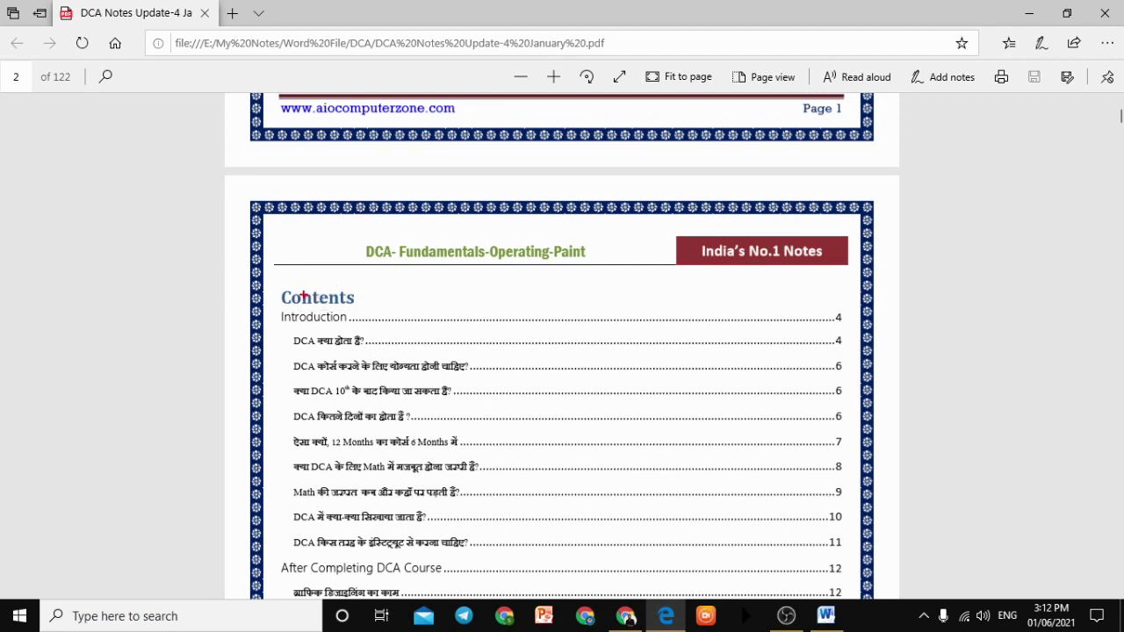
pyautogui.moveTo(262, 273)
pyautogui.mouseDown()
pyautogui.moveTo(400, 300)
pyautogui.moveTo(275, 292)
pyautogui.mouseUp()
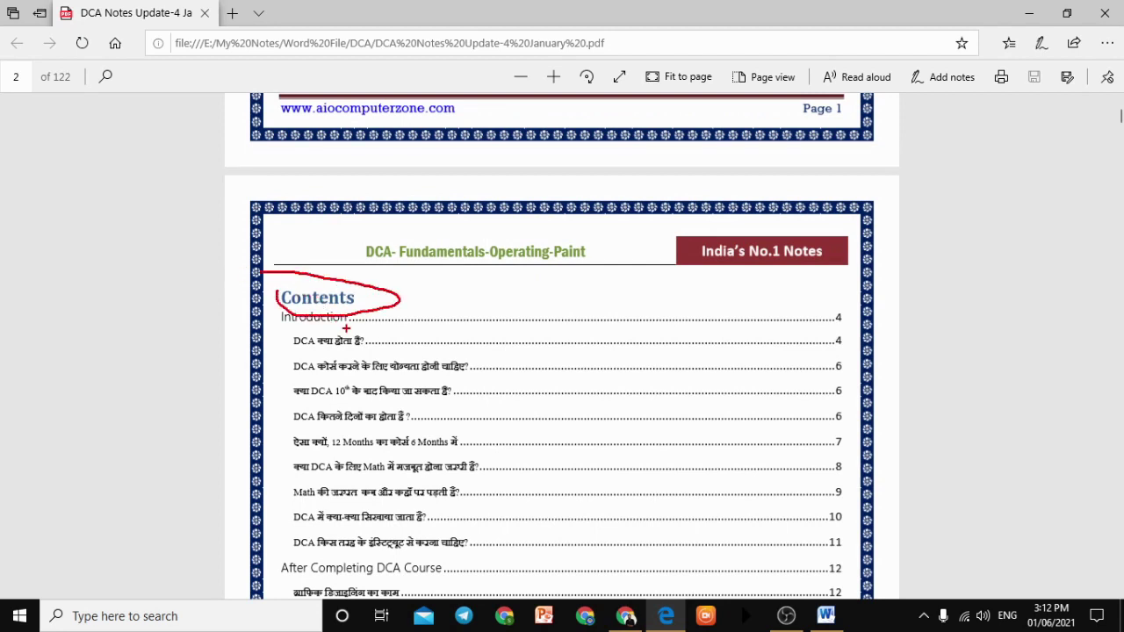
pyautogui.moveTo(354, 344); pyautogui.dragTo(368, 338)
pyautogui.moveTo(815, 352); pyautogui.dragTo(822, 346)
pyautogui.moveTo(321, 371); pyautogui.dragTo(459, 381)
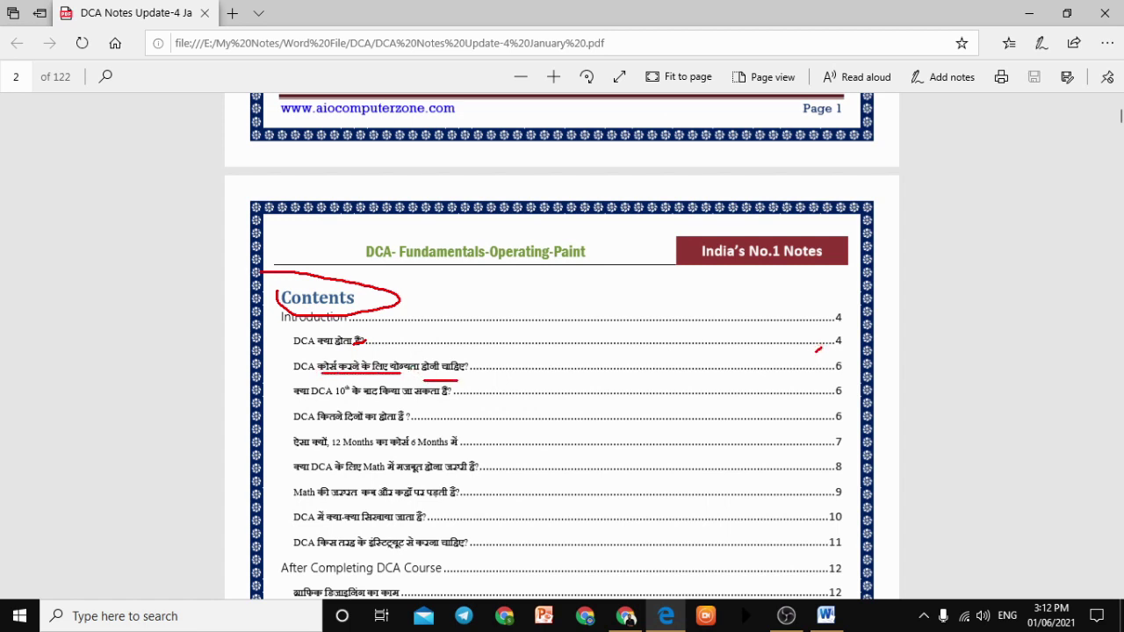
pyautogui.moveTo(774, 362); pyautogui.dragTo(787, 358)
pyautogui.press('Escape')
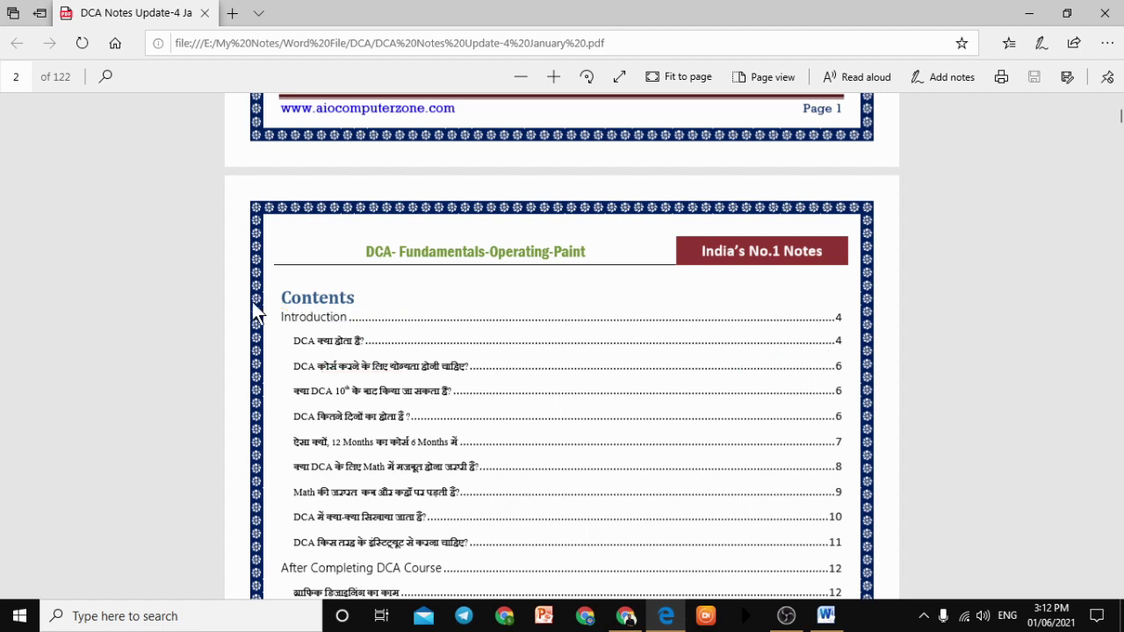
# - Examine the remaining topics and page numbers in the PDF's contents list on pages 2 and 3
pyautogui.scroll(-2, 356, 348)
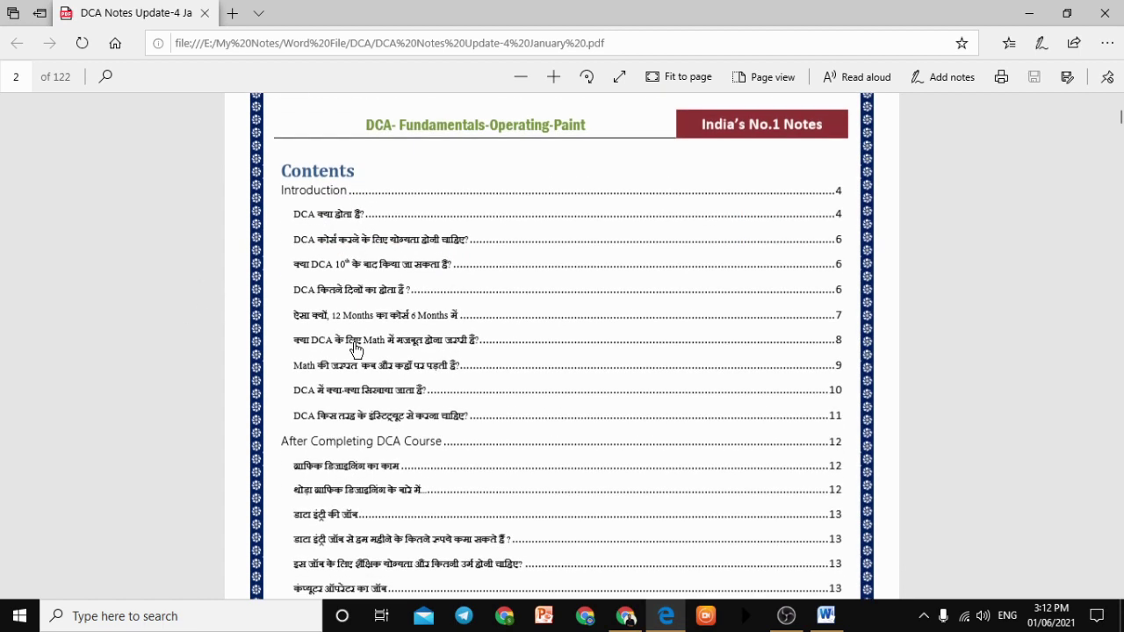
pyautogui.scroll(-10, 320, 217)
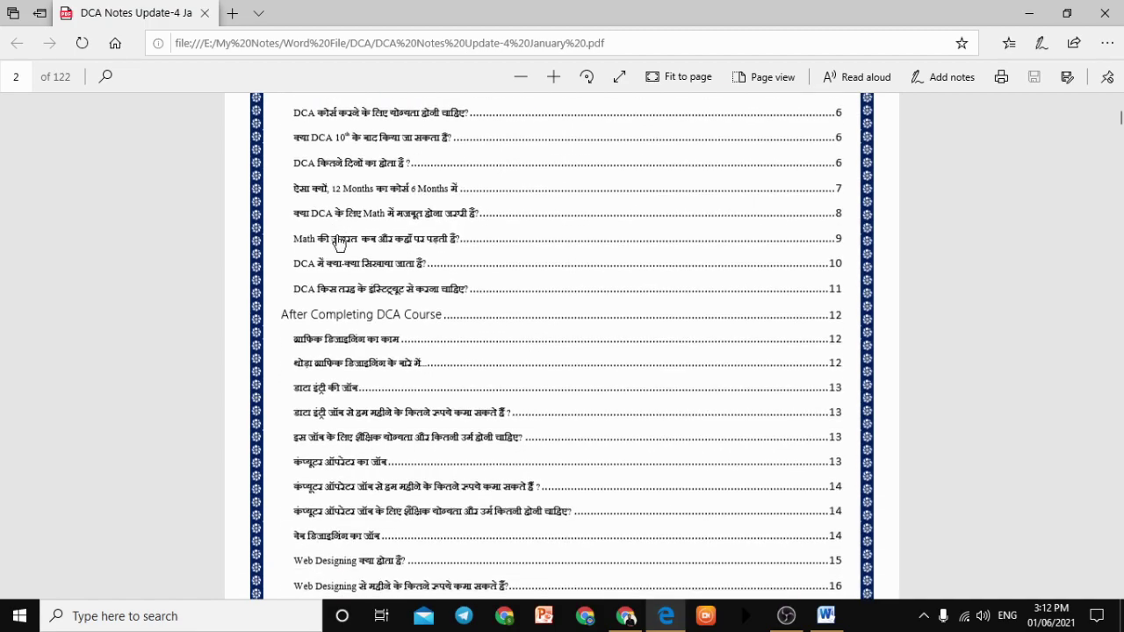
pyautogui.scroll(-14, 348, 266)
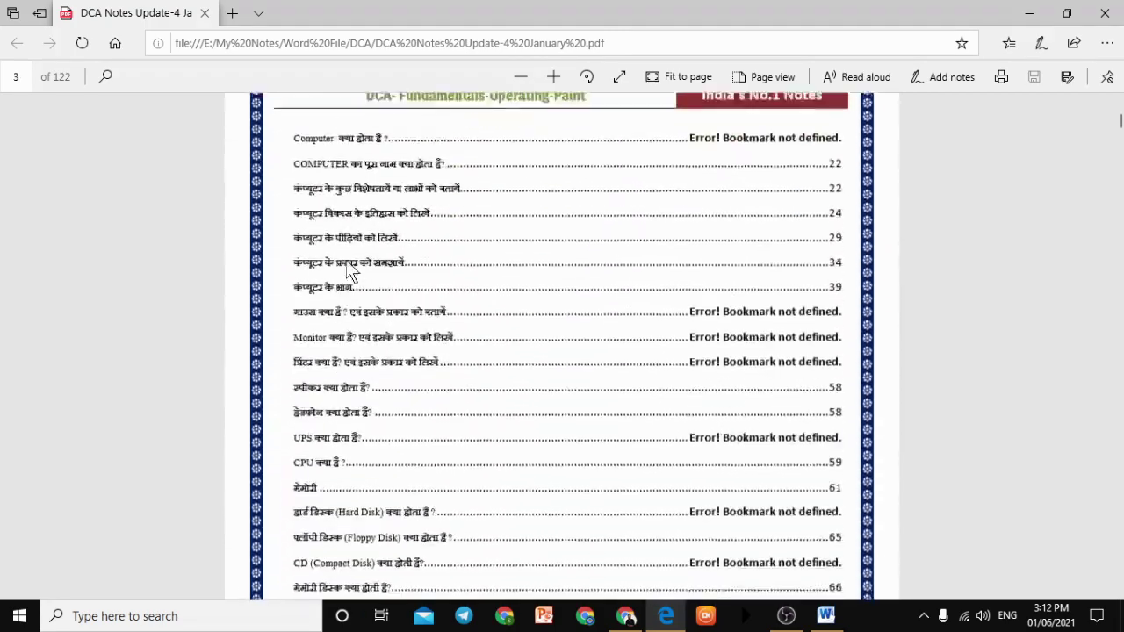
pyautogui.scroll(20, 349, 266)
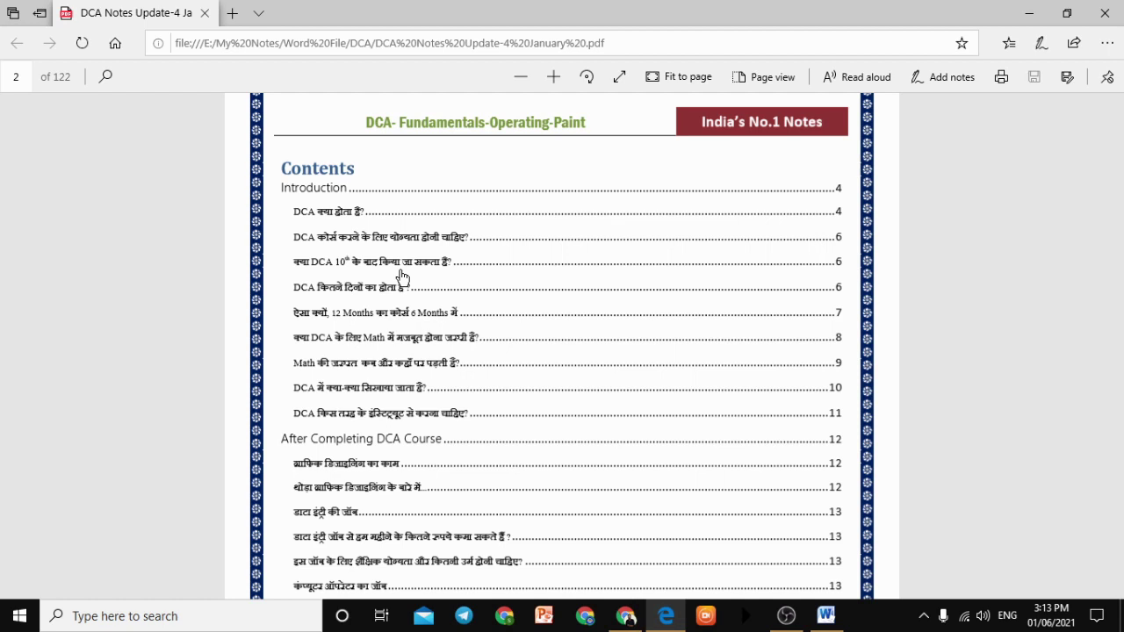
# - Switch to Word and generate sample paragraphs in the blank document with =rand(55)
pyautogui.click(826, 616)
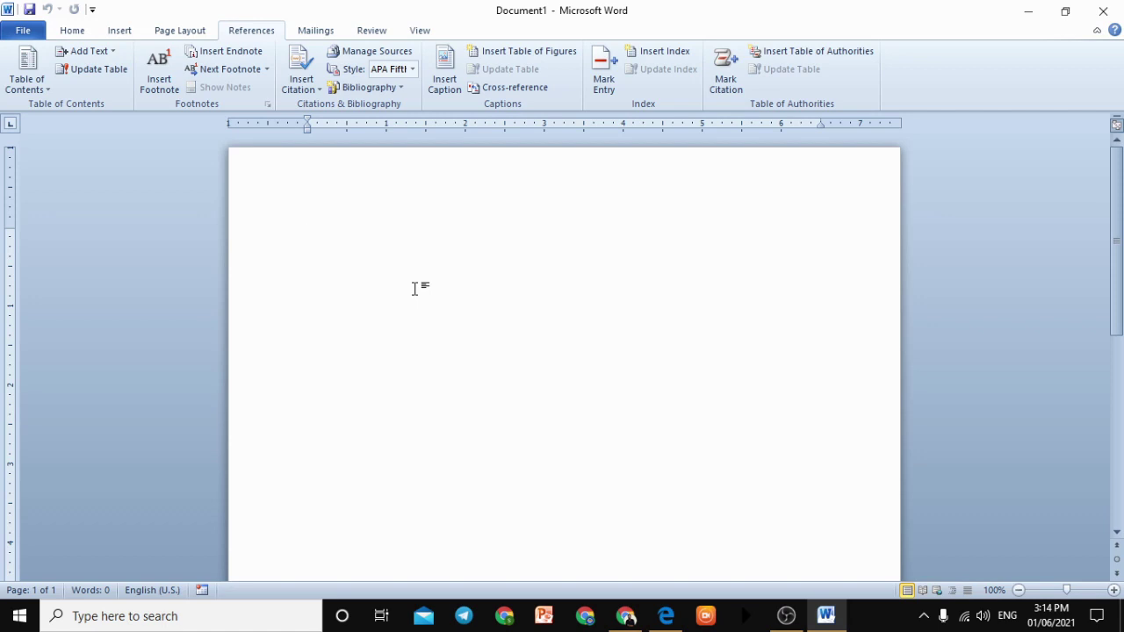
pyautogui.write('=rand(')
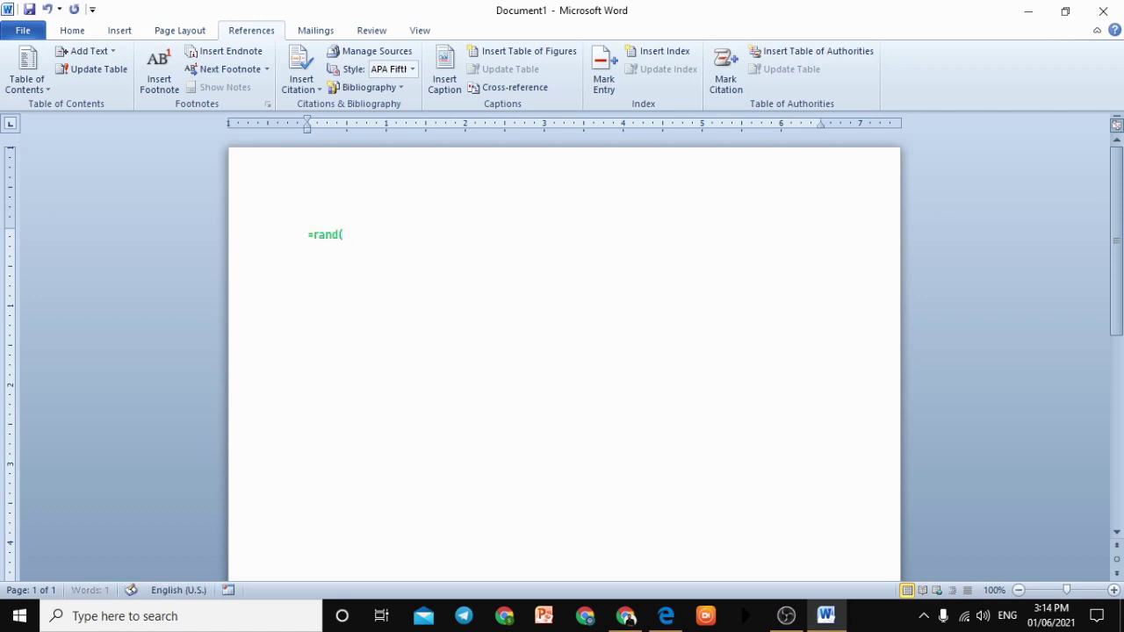
pyautogui.write('5)')
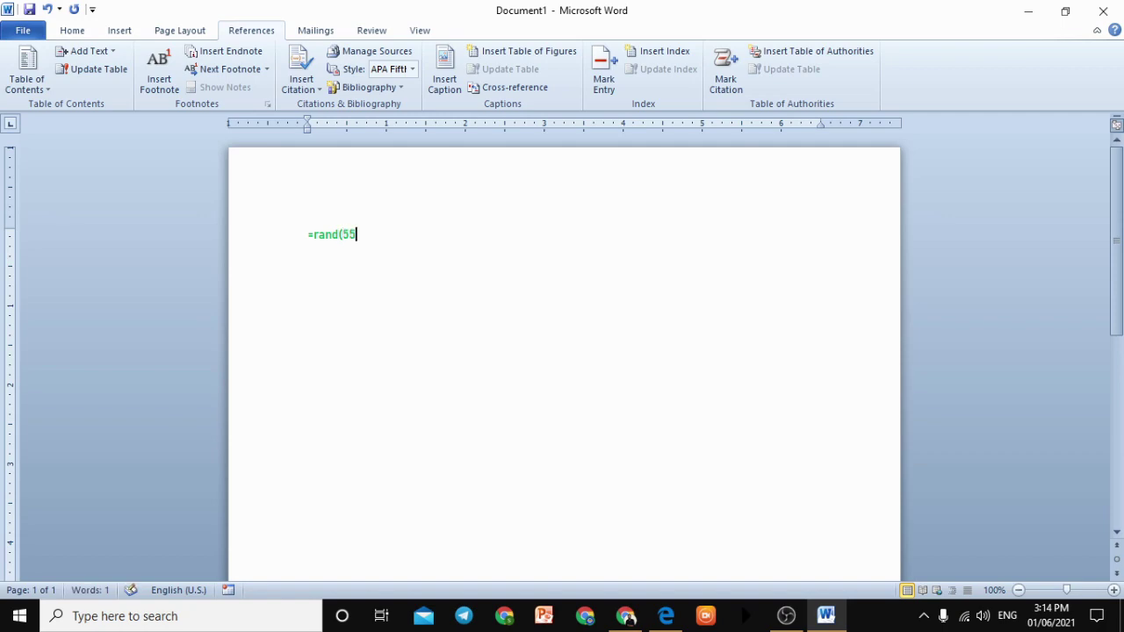
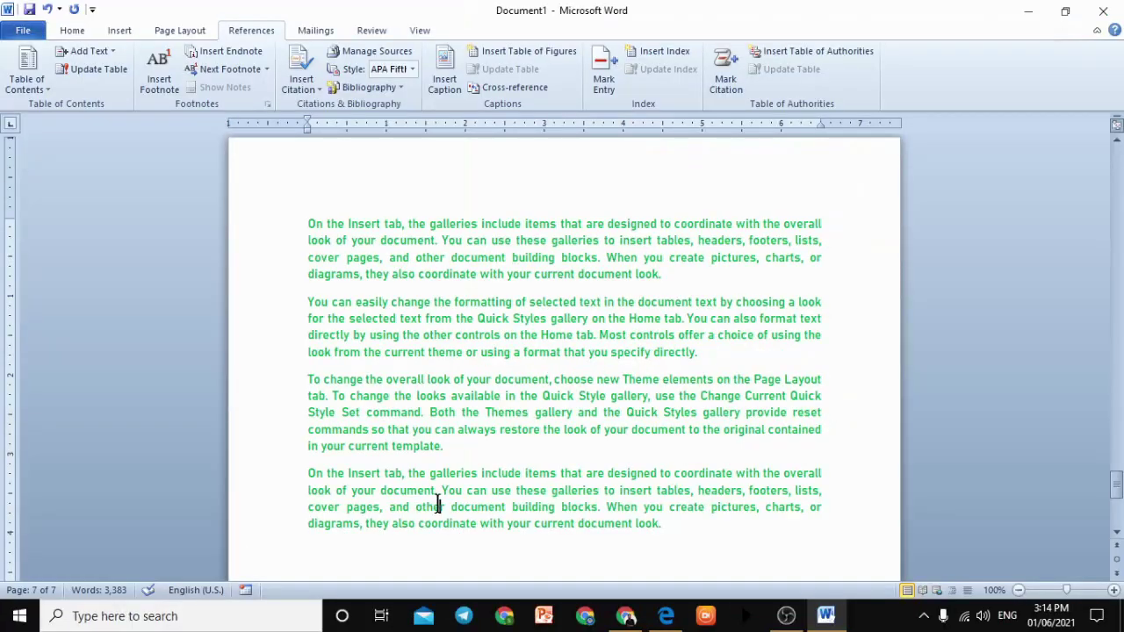
# - Copy the document's entire sample text and paste it repeatedly to lengthen the document
pyautogui.hotkey('ctrl', 'a')
pyautogui.hotkey('ctrl', 'c')
pyautogui.hotkey('ctrl', 'v')
pyautogui.press('ctrl')
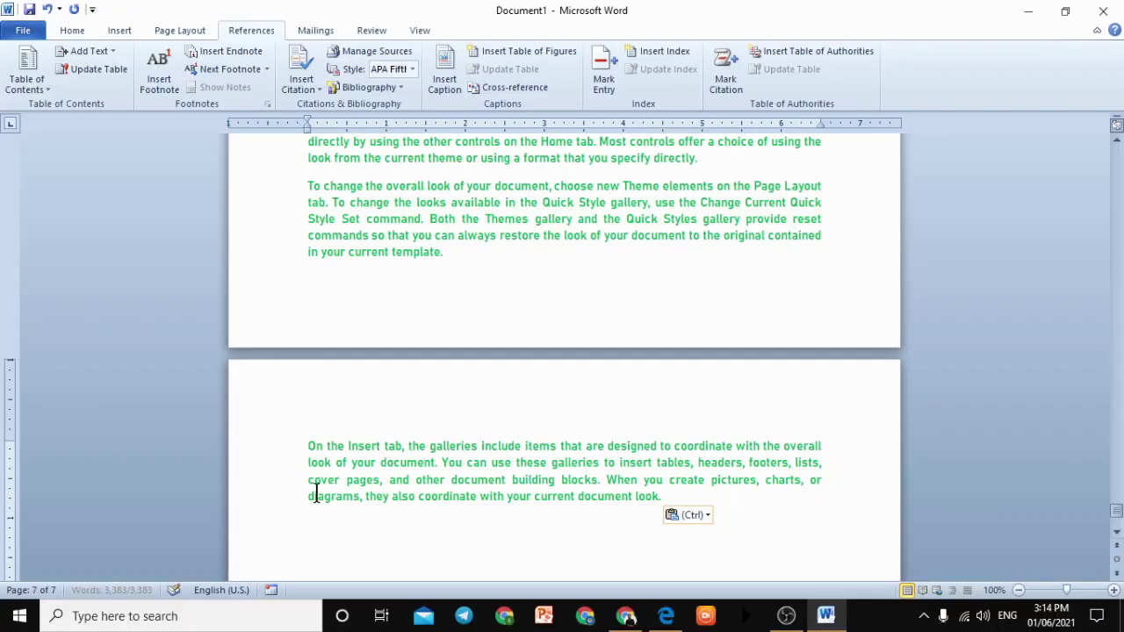
# - Insert an empty page before the first paragraph at the start of the document
pyautogui.scroll(-5, 380, 489)
pyautogui.scroll(5, 381, 489)
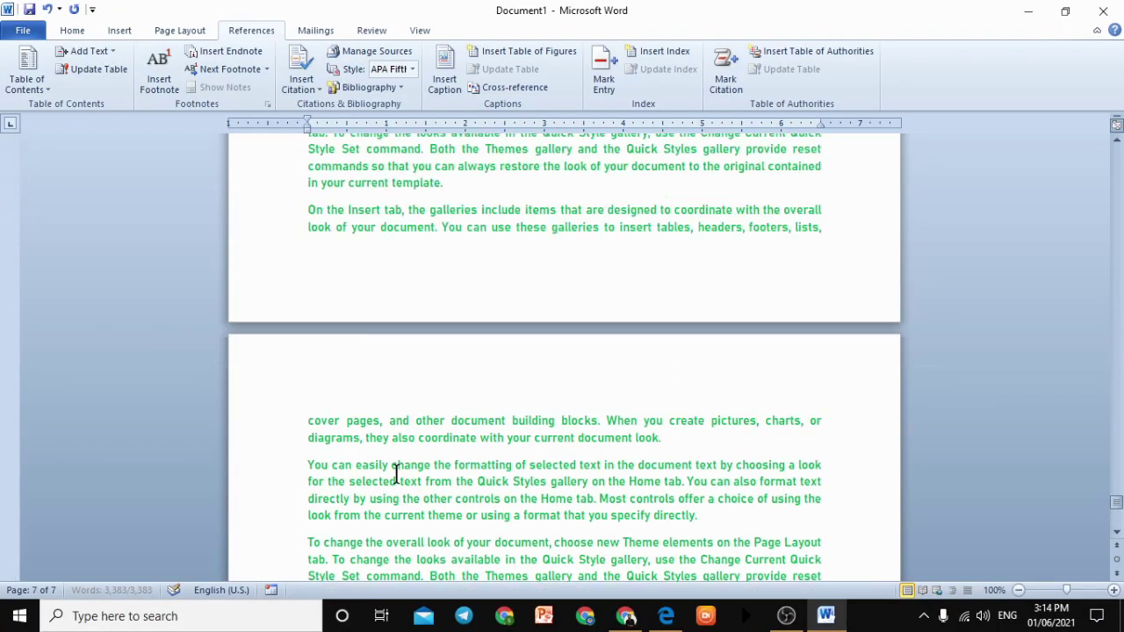
pyautogui.scroll(10, 481, 355)
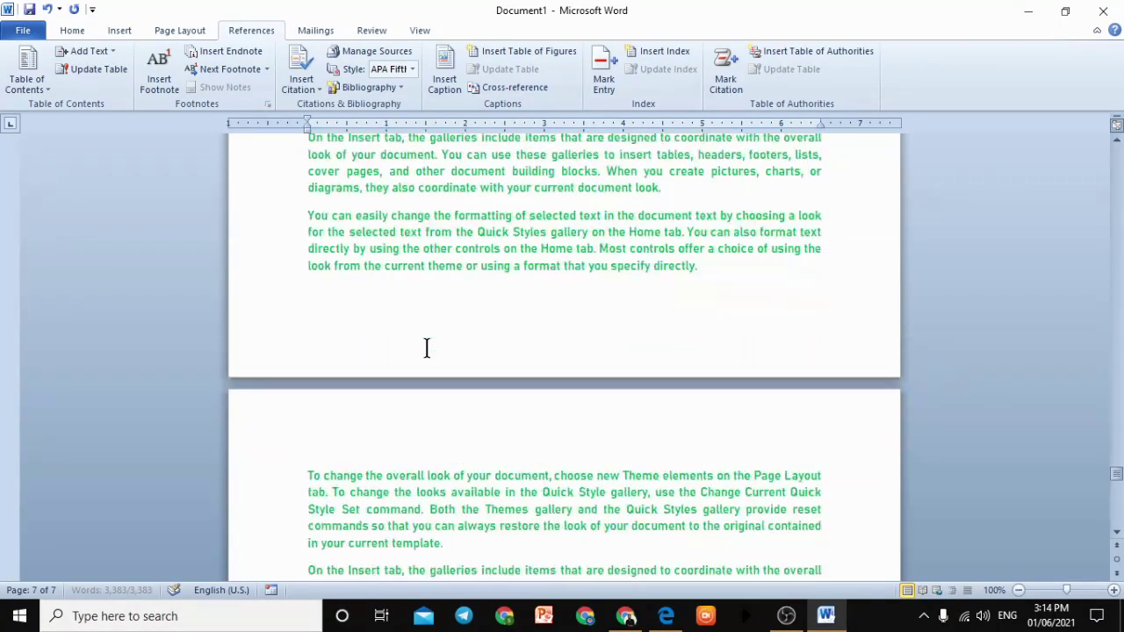
pyautogui.scroll(8, 419, 342)
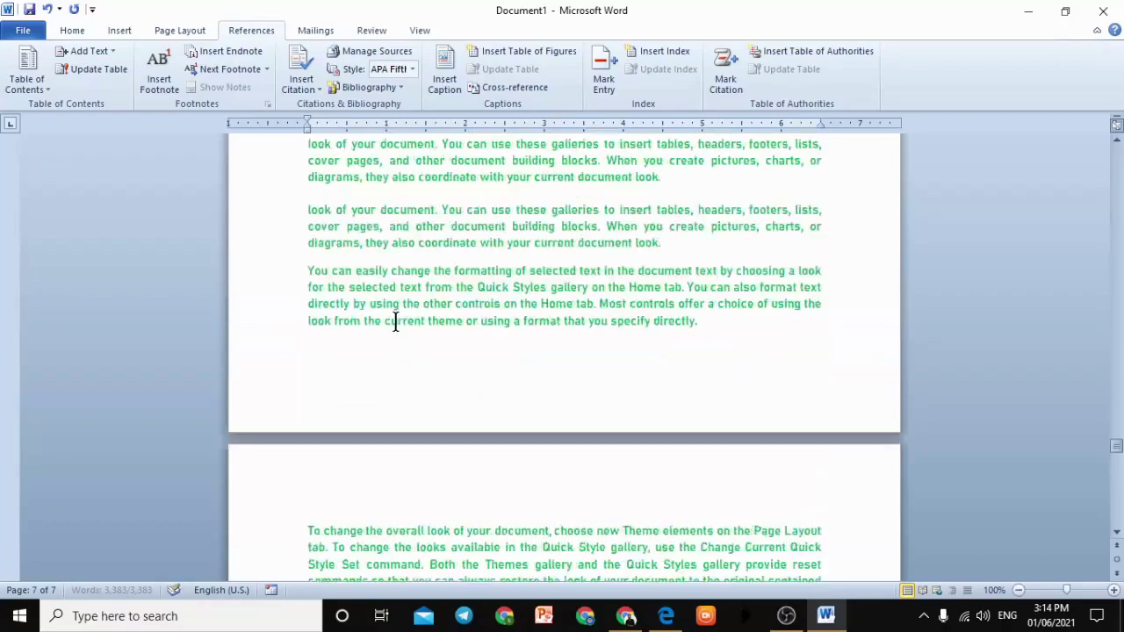
pyautogui.moveTo(1116, 428); pyautogui.dragTo(1032, 107)
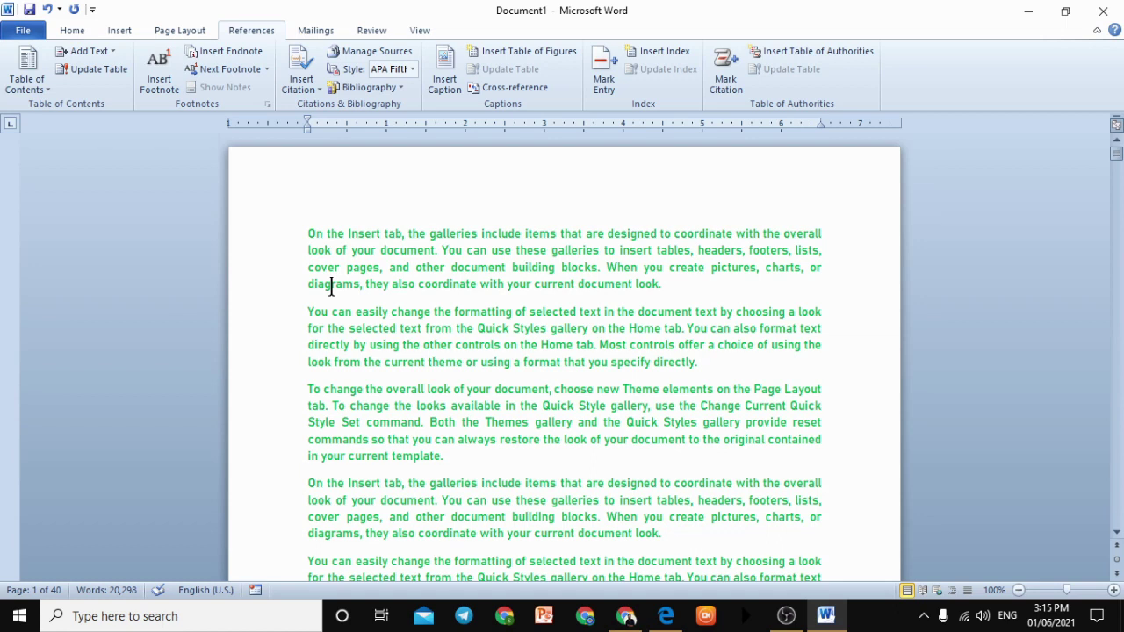
pyautogui.click(307, 234)
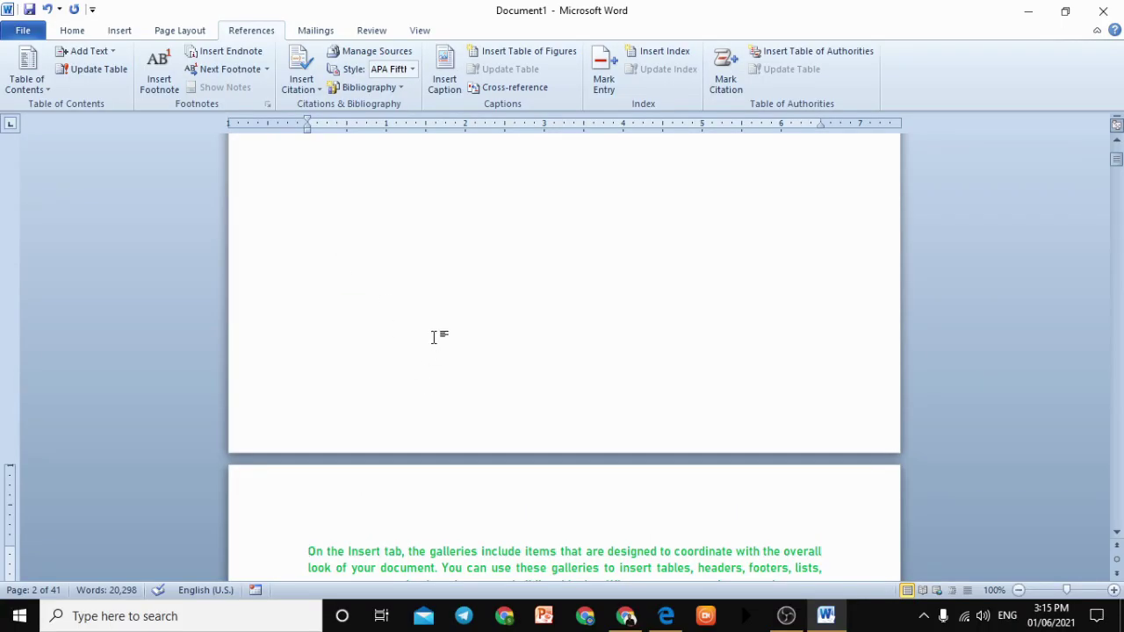
pyautogui.scroll(-5, 439, 327)
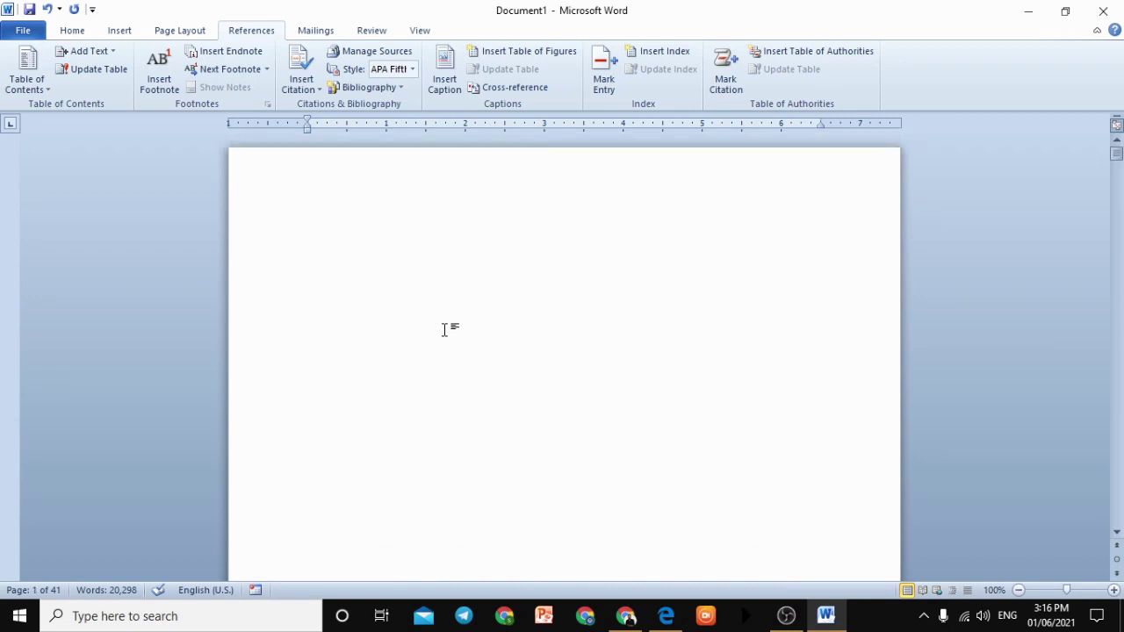
pyautogui.click(412, 274)
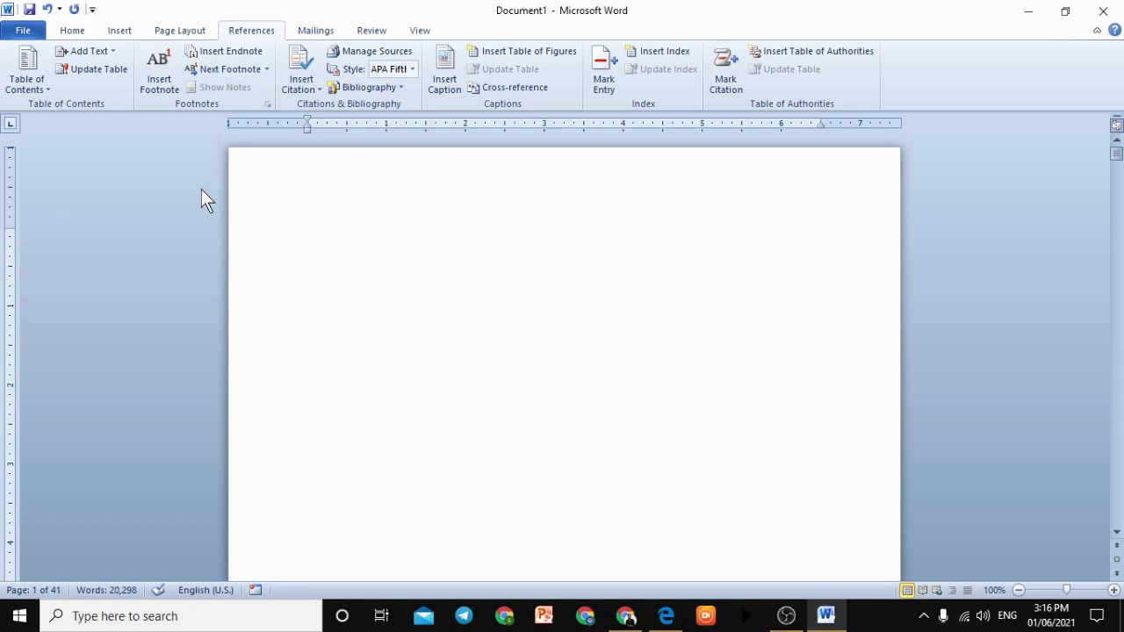
# - Insert the built-in Perspective cover page into the document
pyautogui.click(172, 32)
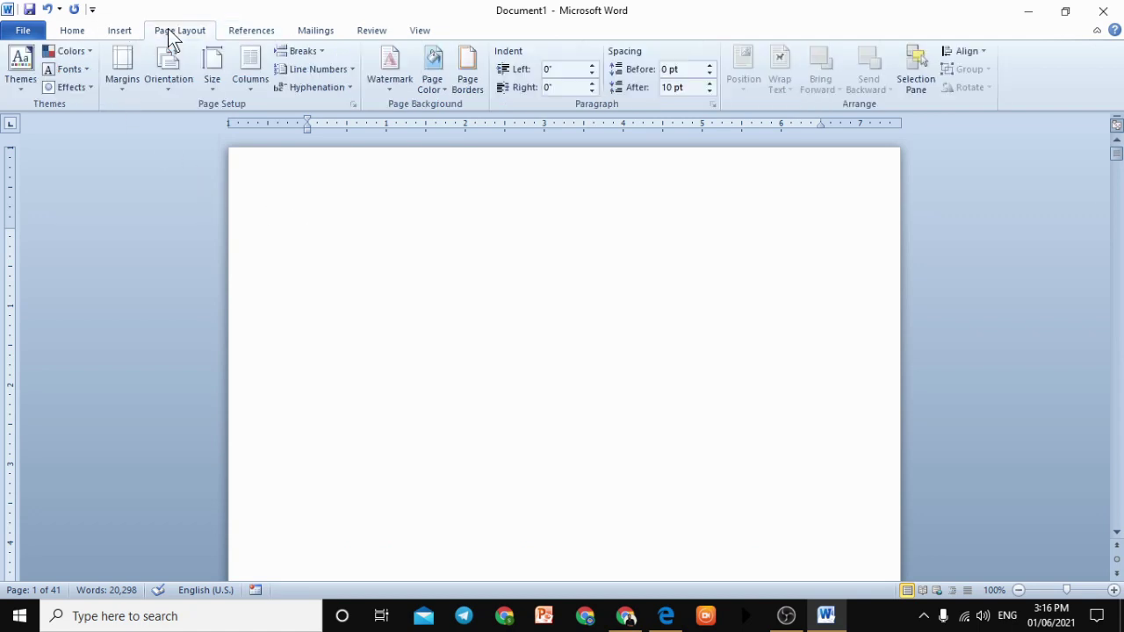
pyautogui.click(122, 33)
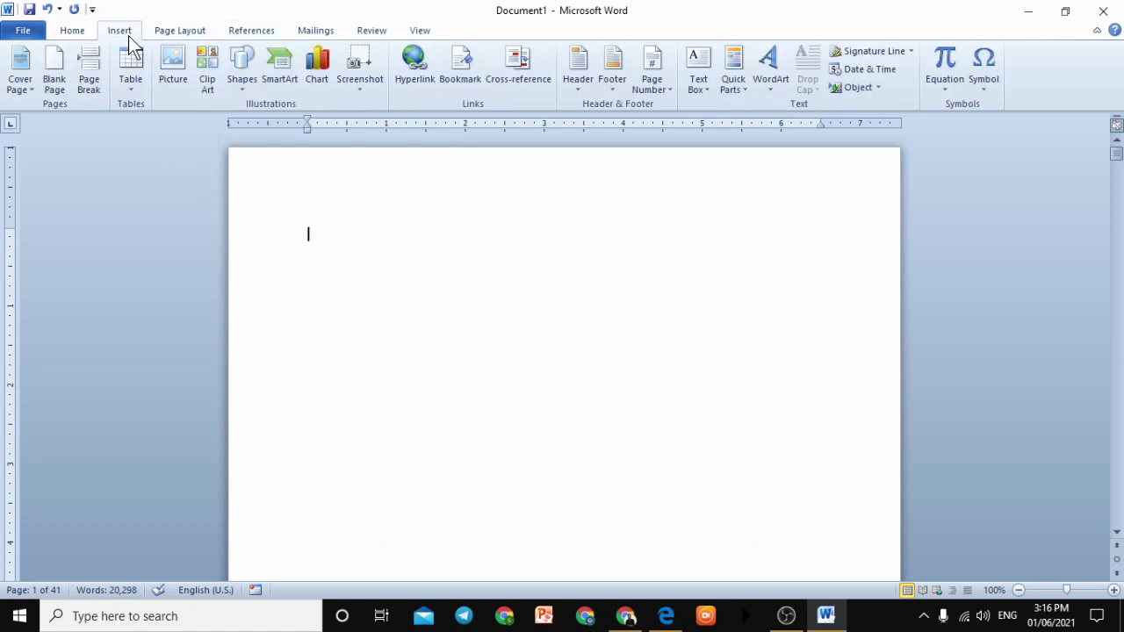
pyautogui.click(25, 88)
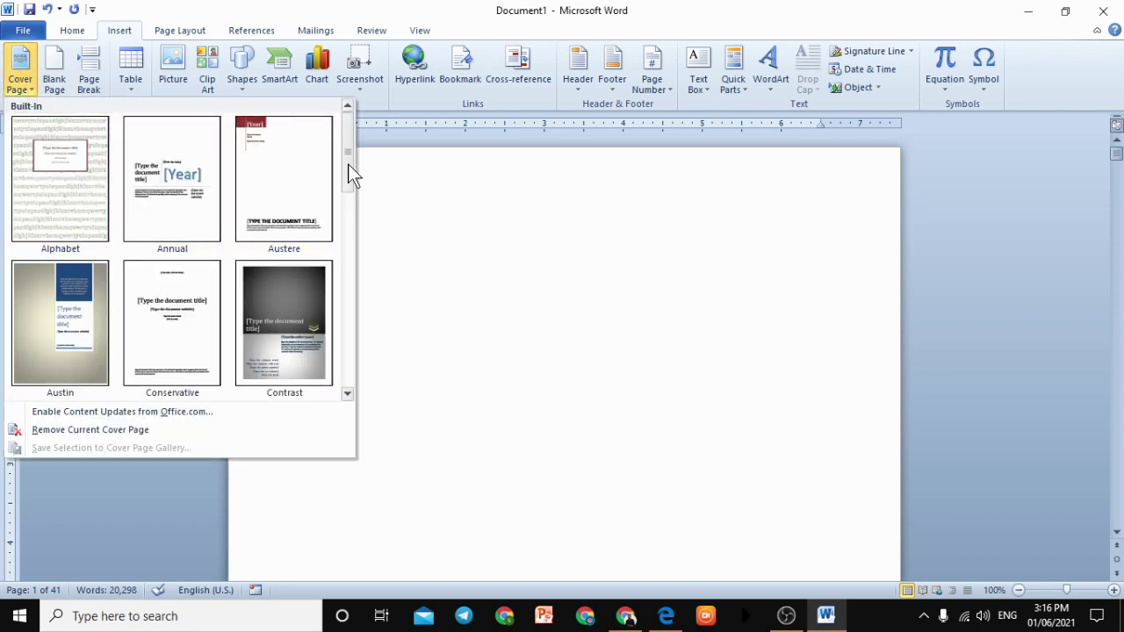
pyautogui.moveTo(347, 164); pyautogui.dragTo(343, 279)
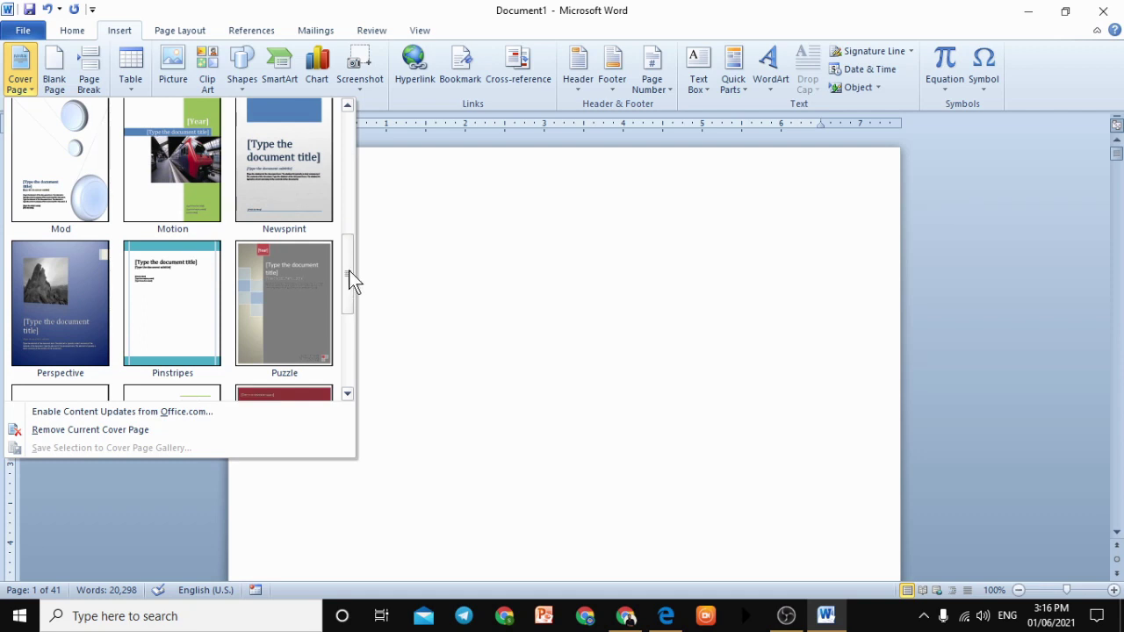
pyautogui.moveTo(349, 270)
pyautogui.mouseDown()
pyautogui.moveTo(359, 325)
pyautogui.moveTo(355, 267)
pyautogui.mouseUp()
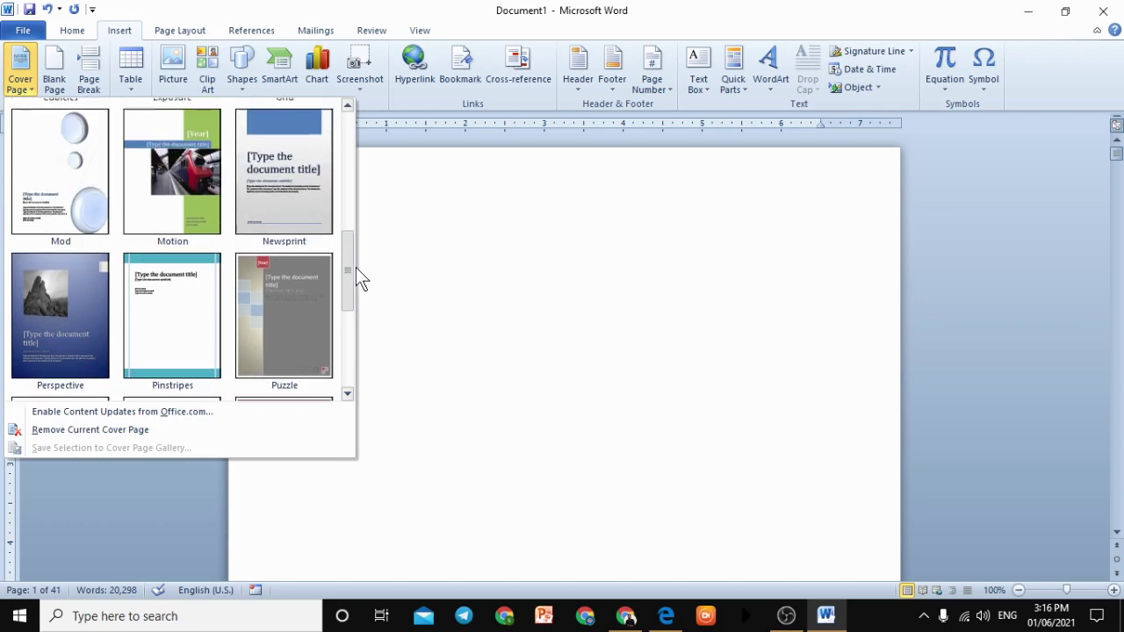
pyautogui.click(73, 326)
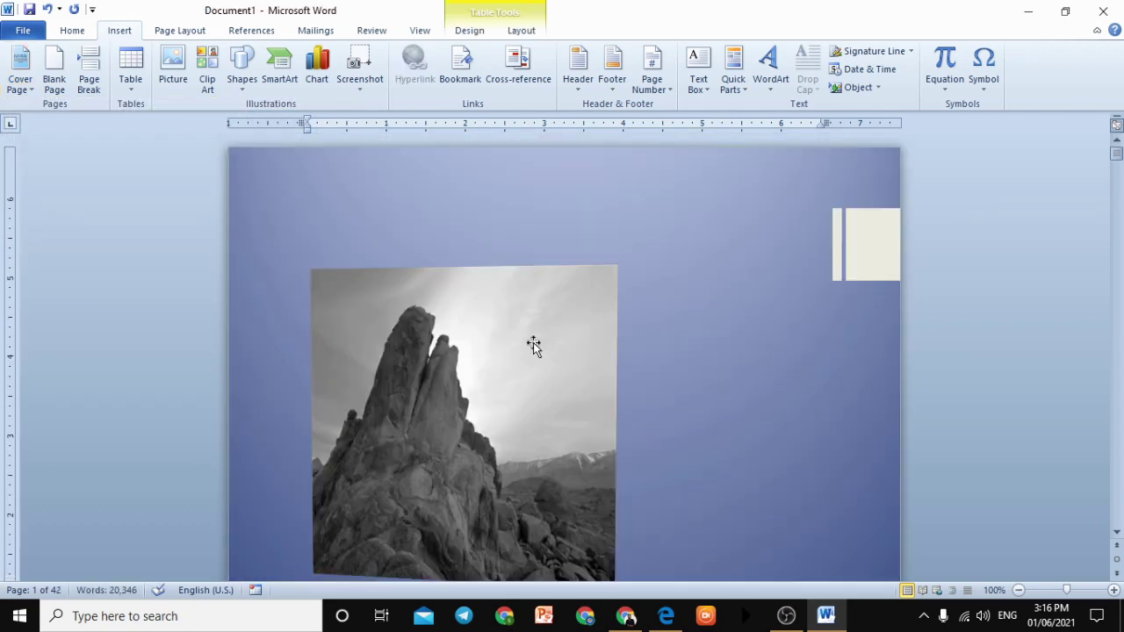
# - Set the cover page's title to "ENGLISH GRAMMAR"
pyautogui.scroll(-10, 567, 333)
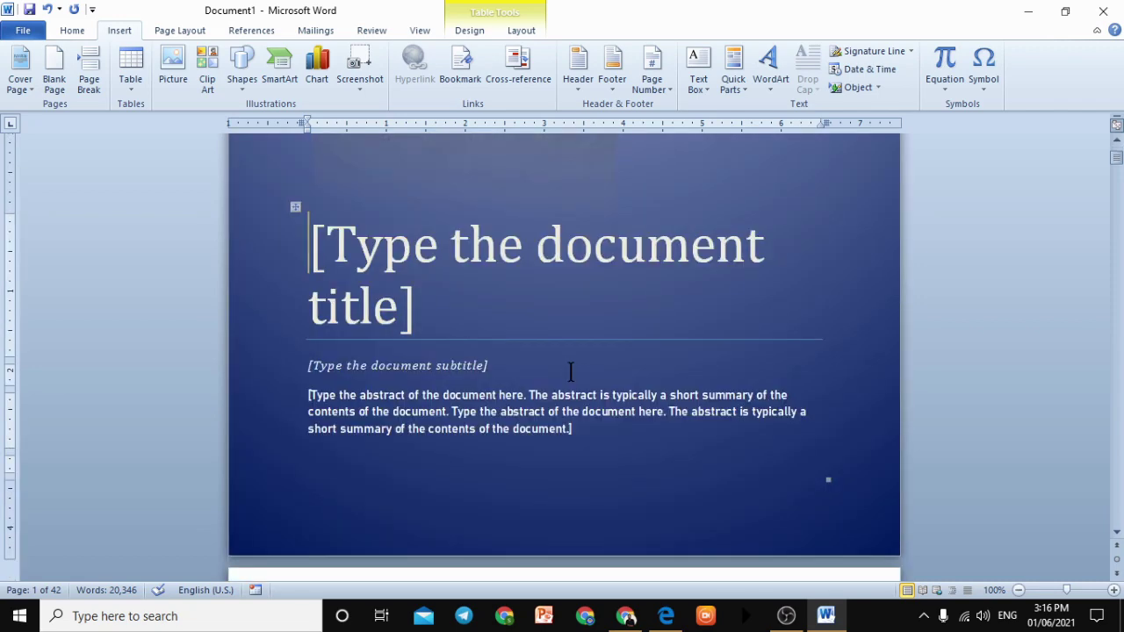
pyautogui.scroll(5, 571, 372)
pyautogui.scroll(-5, 627, 361)
pyautogui.click(471, 271)
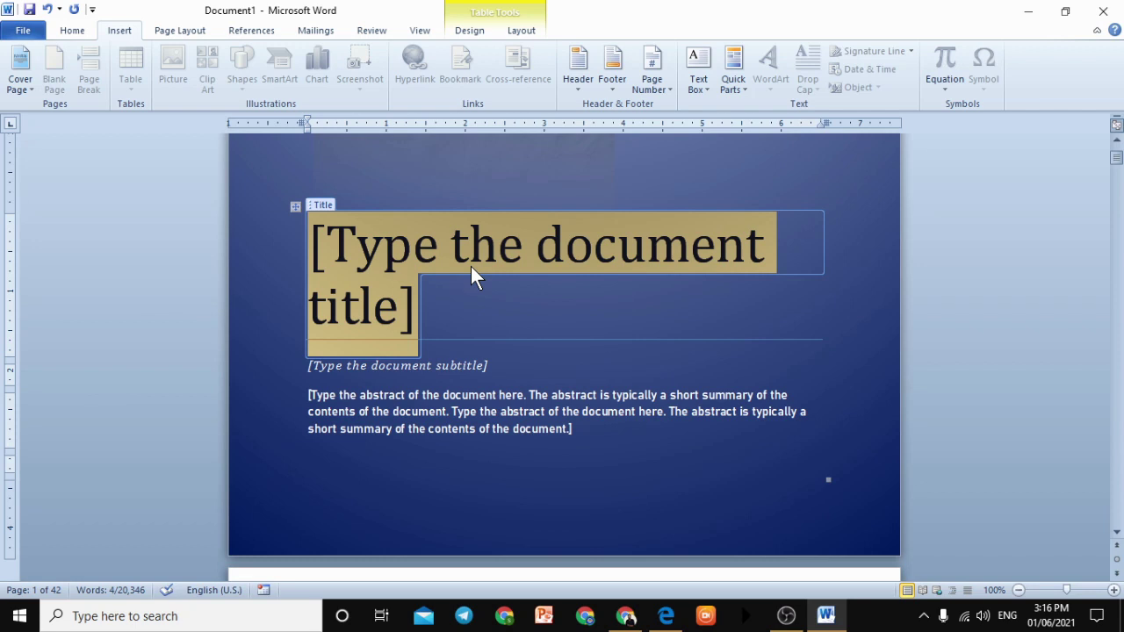
pyautogui.write('e')
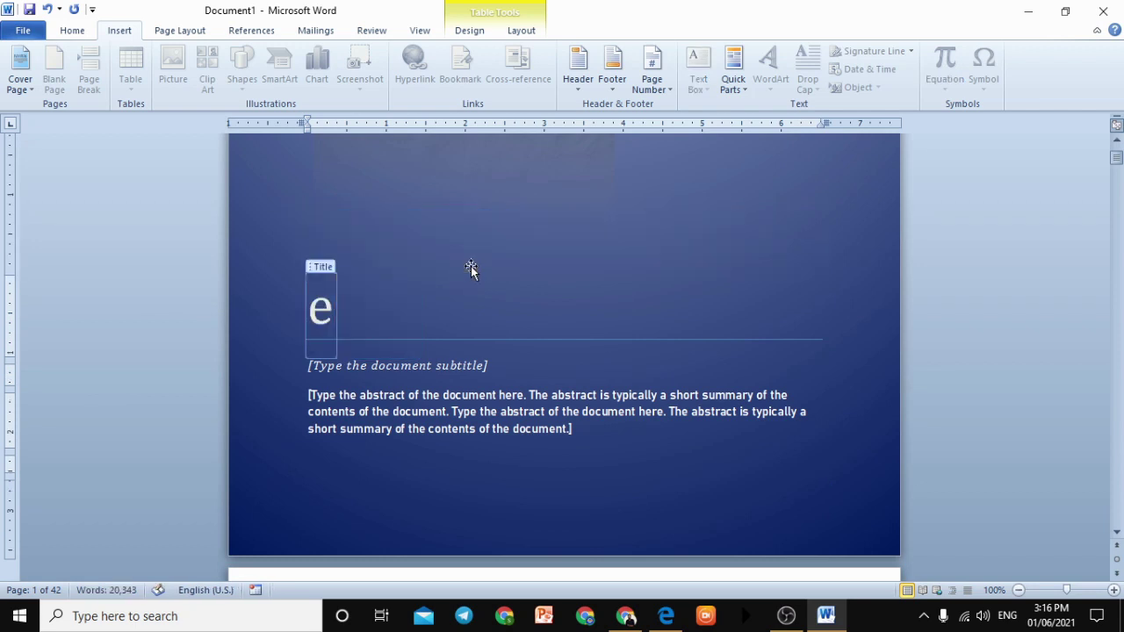
pyautogui.press('BackSpace')
pyautogui.write('ENGLISH')
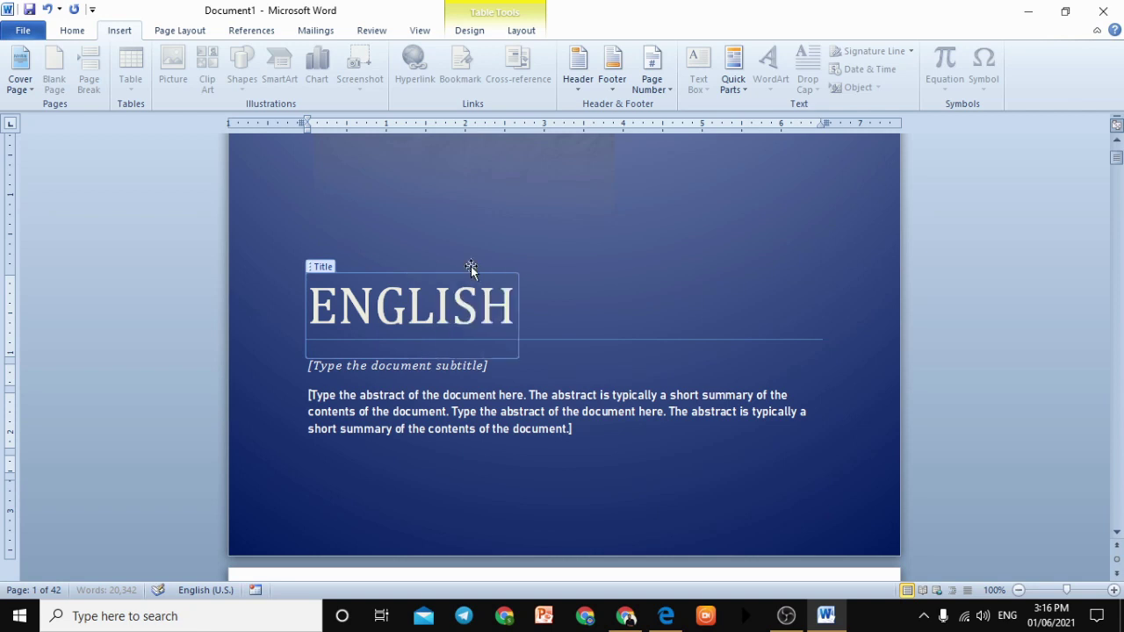
pyautogui.write(' GRAMMAR')
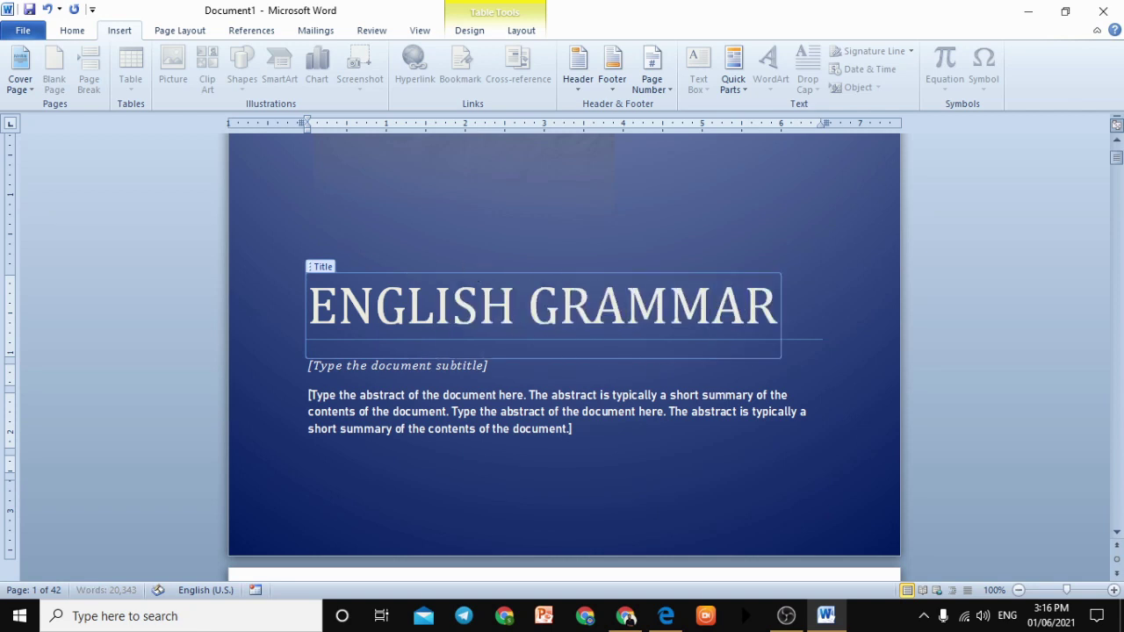
# - Set the cover page's subtitle to "AIO COMPUTER ZONE"
pyautogui.click(458, 367)
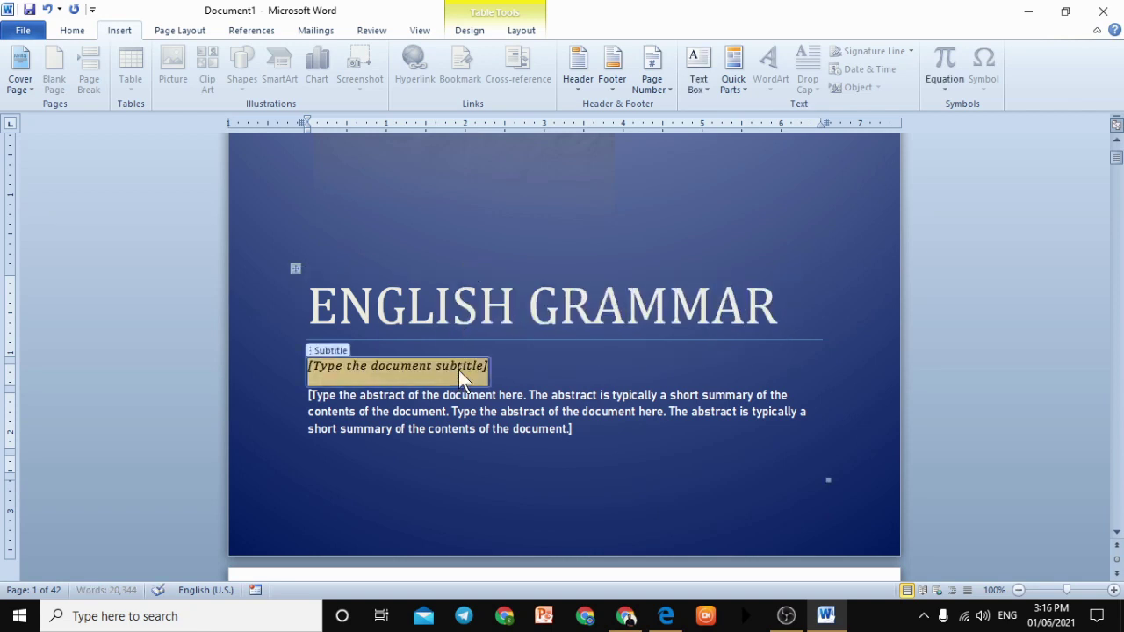
pyautogui.write('AIO CO')
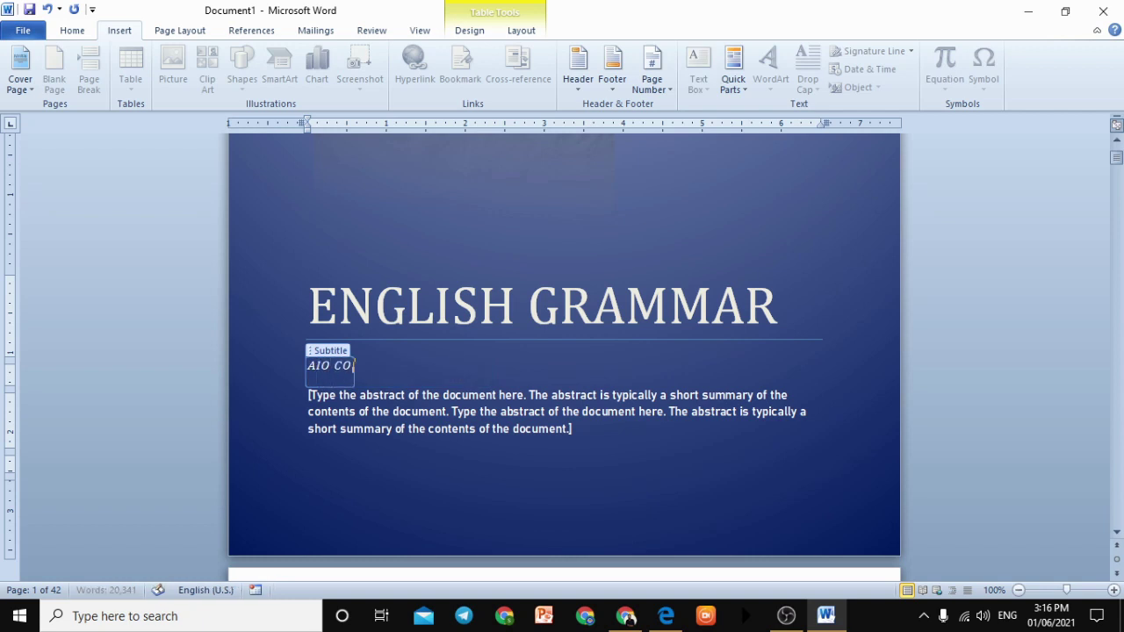
pyautogui.write('MPUTER ZONE')
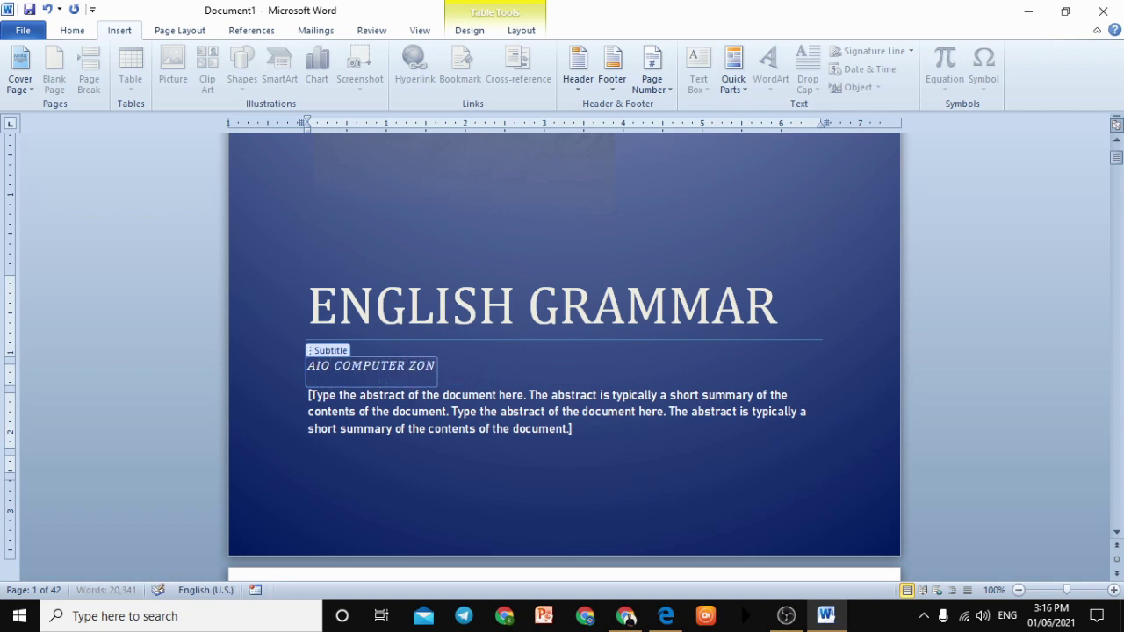
# - Add "BY" in front of the cover page's subtitle and select the abstract placeholder
pyautogui.click(309, 367)
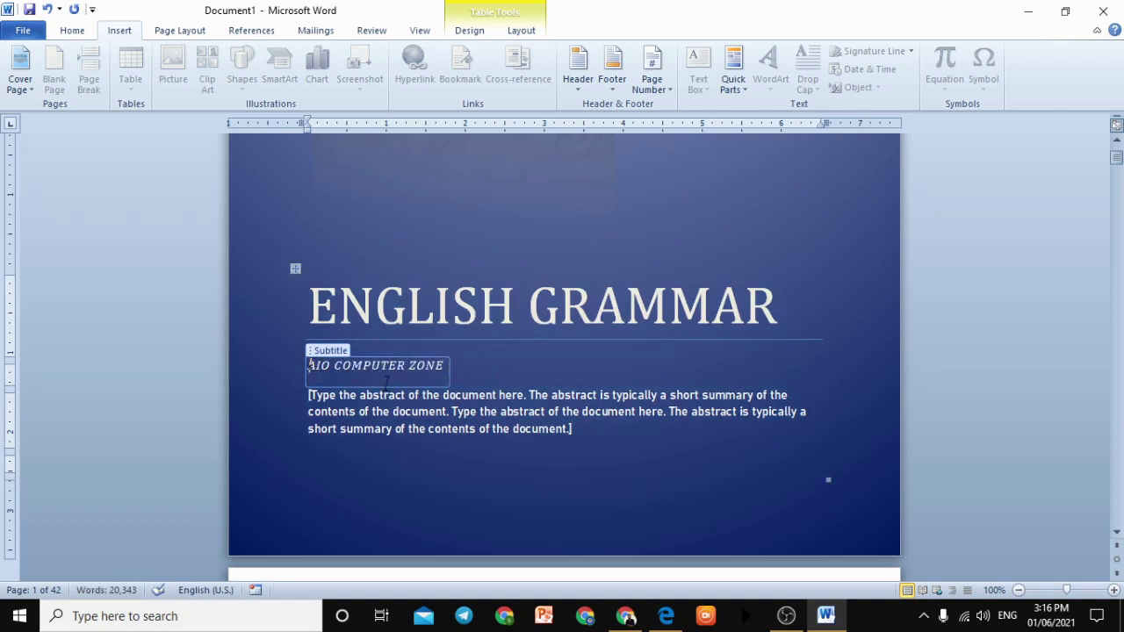
pyautogui.write('BY')
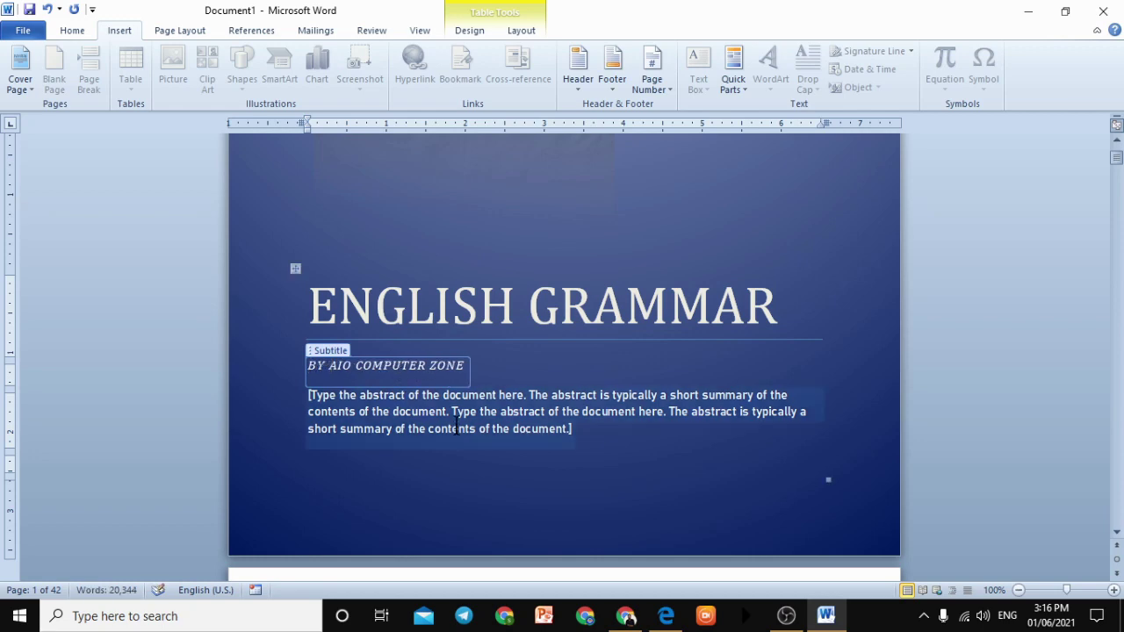
pyautogui.click(456, 427)
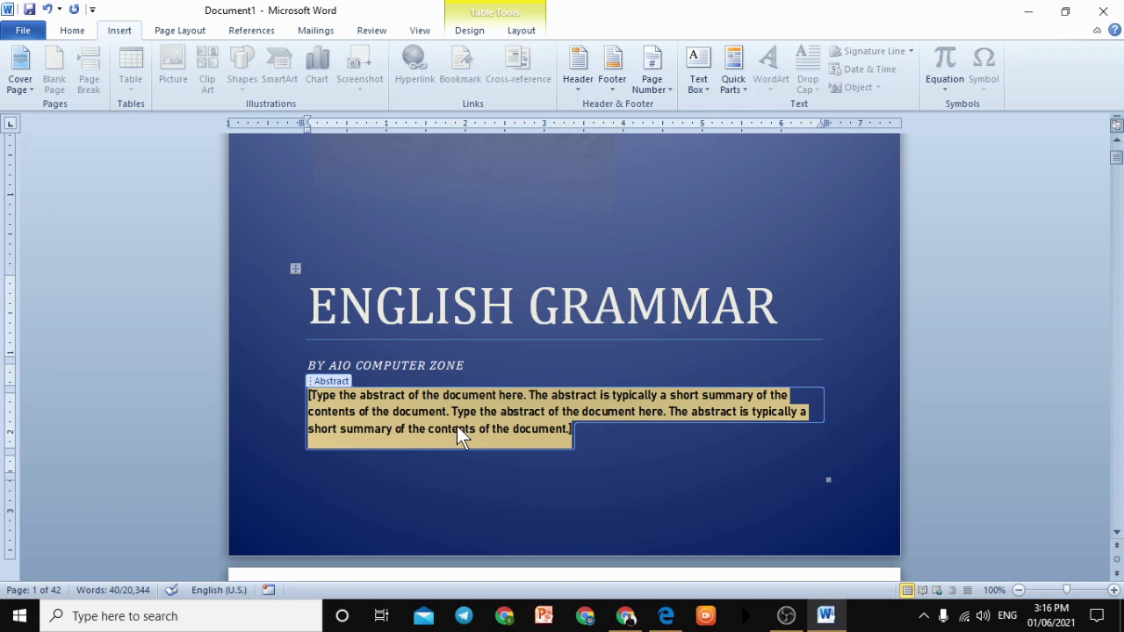
pyautogui.click(72, 30)
# - Look over the whole cover page and the empty page that follows it
pyautogui.scroll(4, 577, 188)
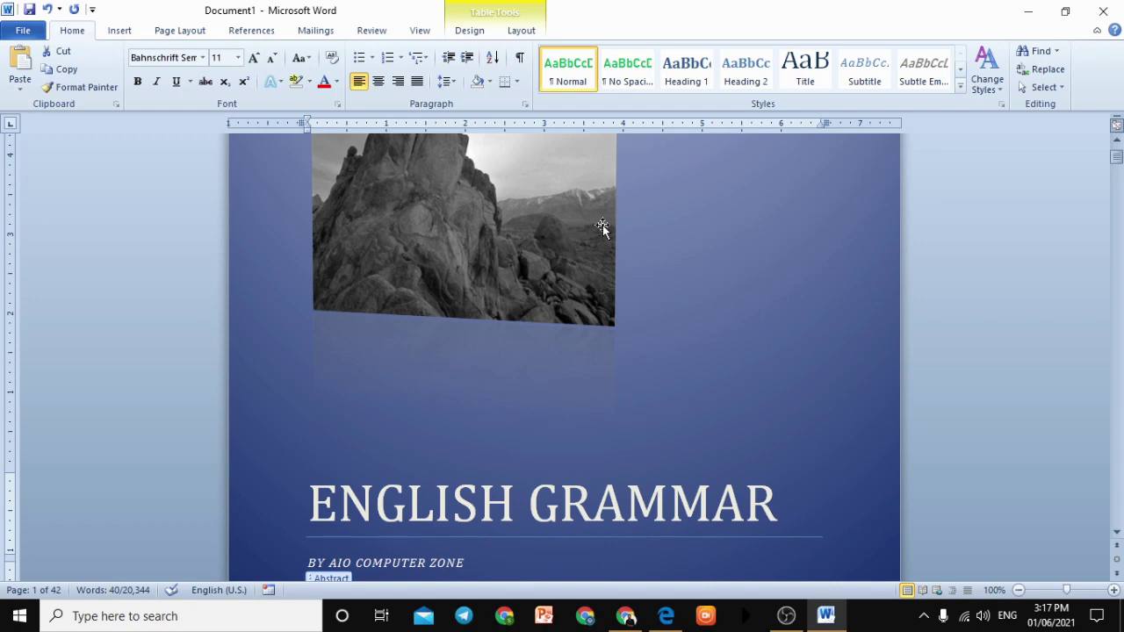
pyautogui.scroll(-10, 585, 238)
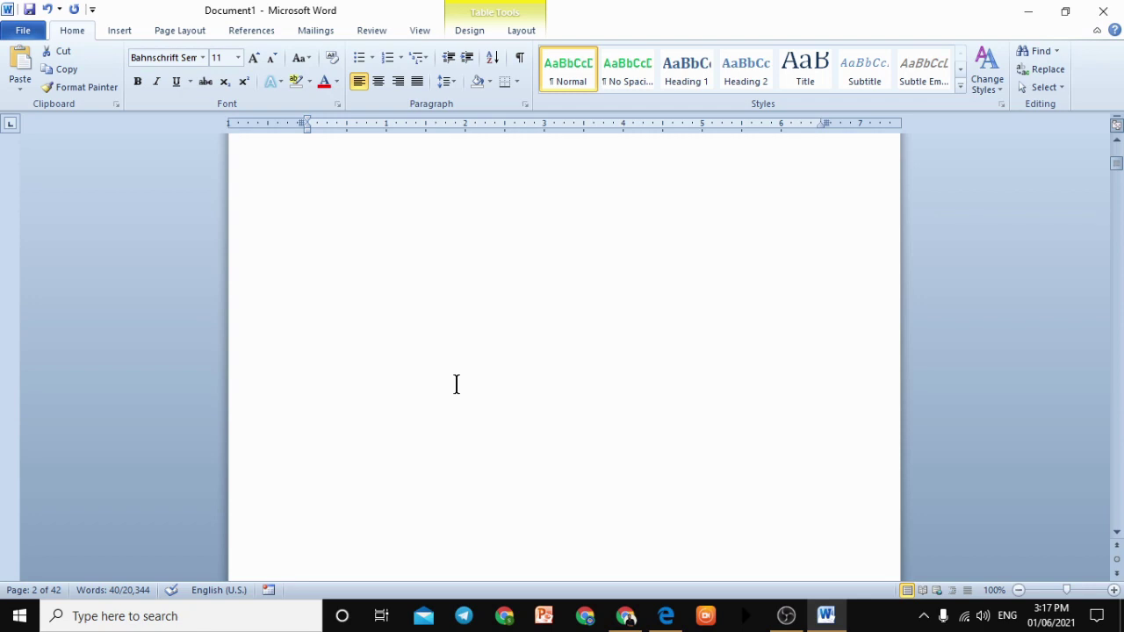
pyautogui.scroll(10, 456, 384)
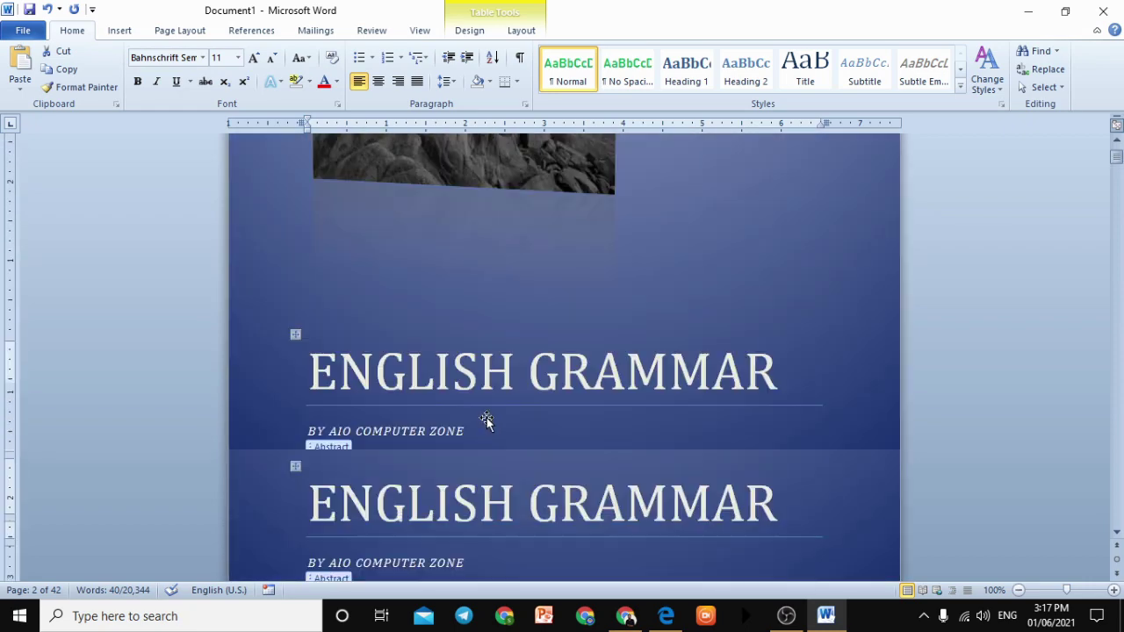
pyautogui.click(902, 374)
pyautogui.scroll(5, 936, 365)
pyautogui.scroll(-4, 812, 377)
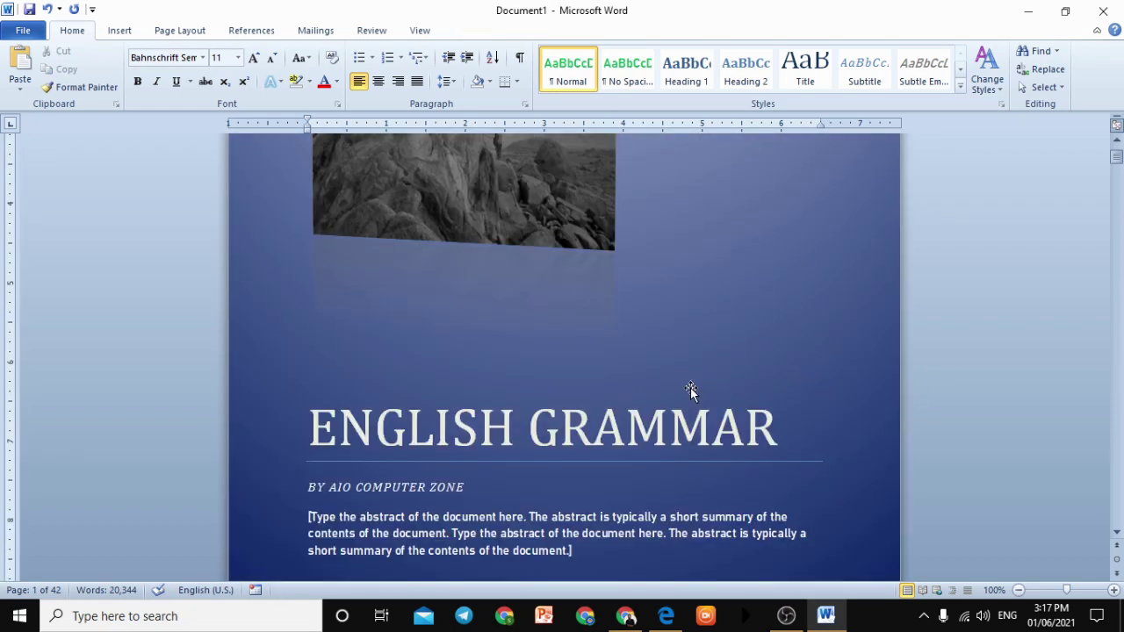
pyautogui.scroll(5, 690, 389)
pyautogui.scroll(2, 697, 389)
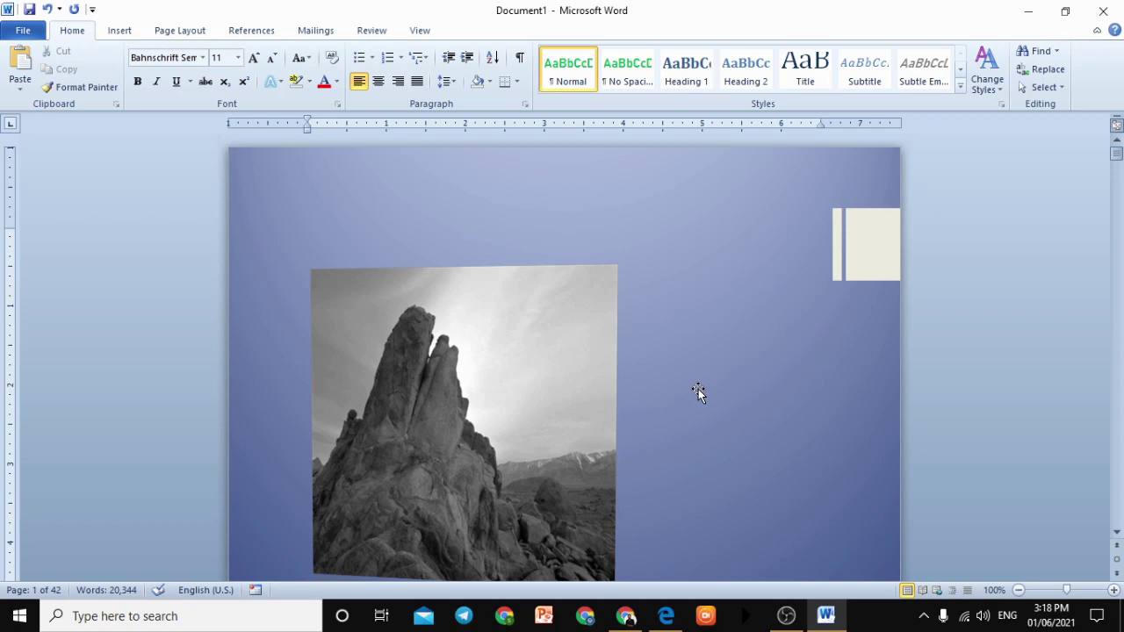
pyautogui.scroll(-15, 699, 388)
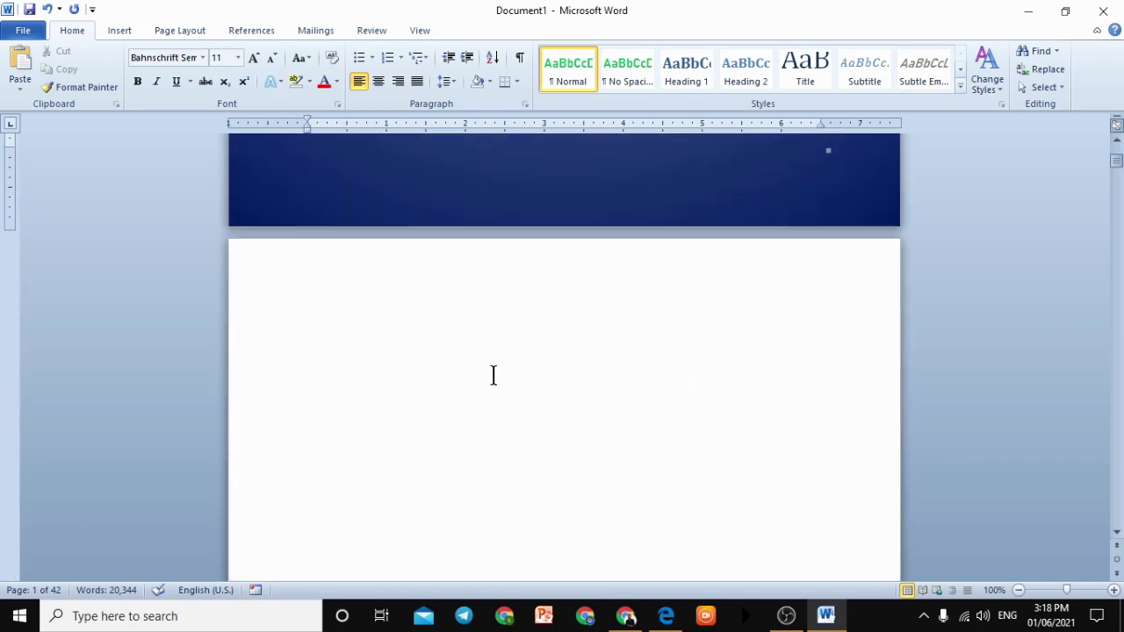
# - Insert a page break before the first body paragraph to put an empty page after the cover page
pyautogui.click(308, 353)
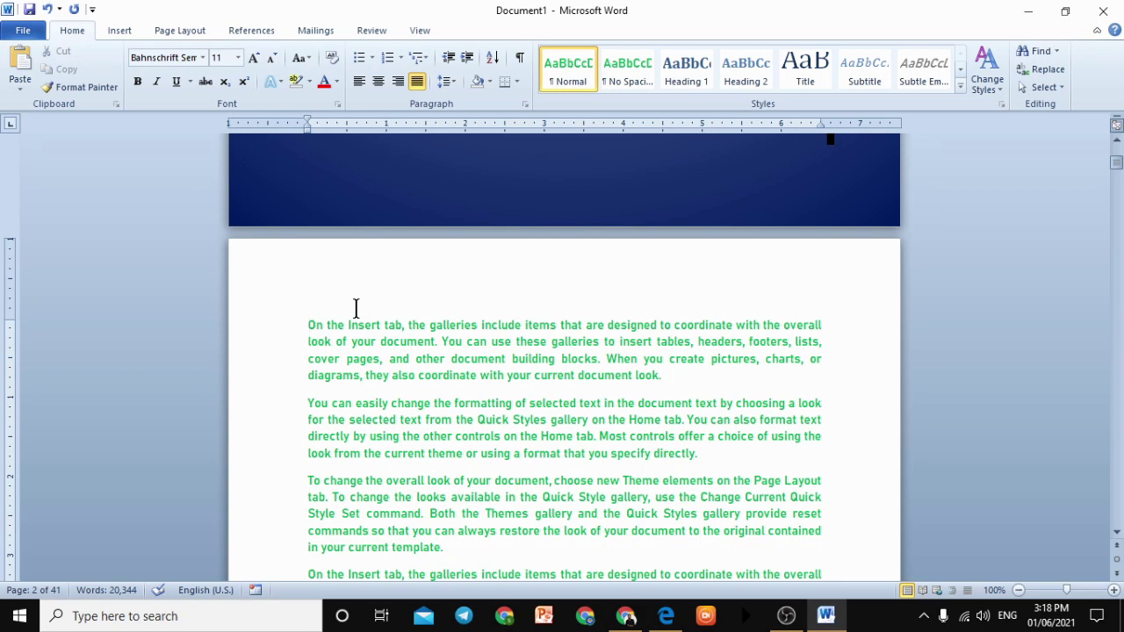
pyautogui.hotkey('ctrl', 'Return')
pyautogui.scroll(4, 492, 289)
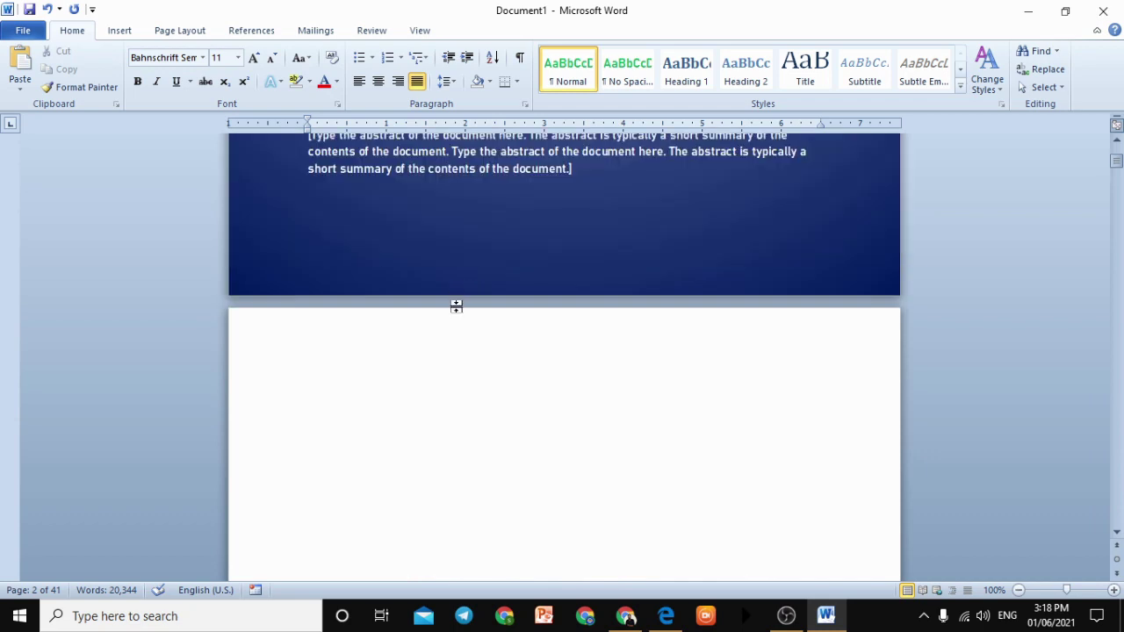
pyautogui.click(441, 346)
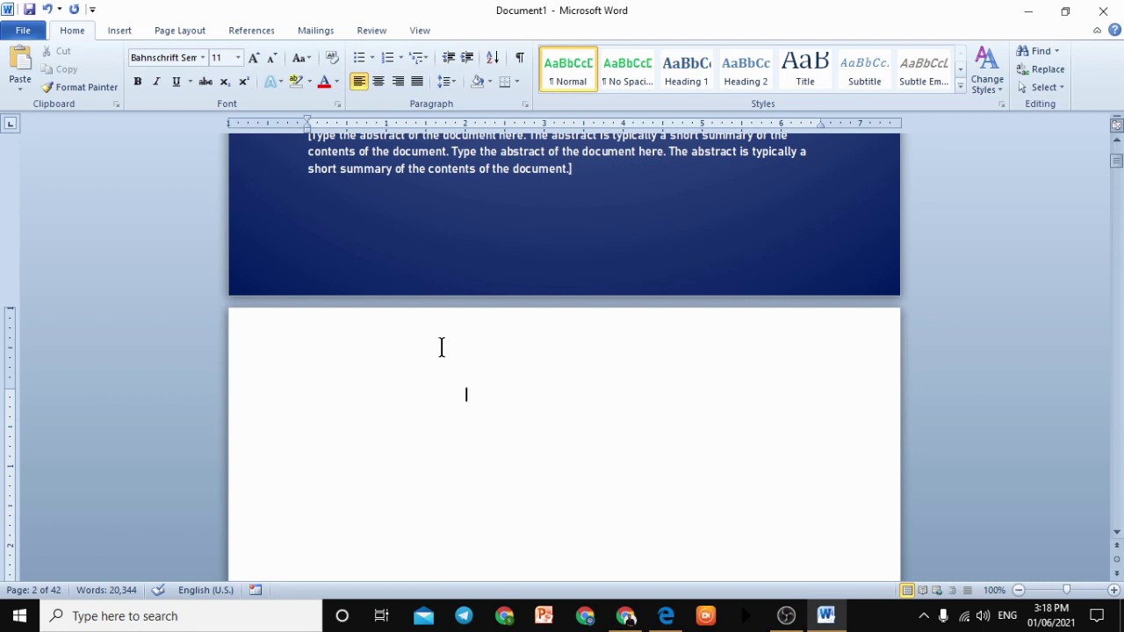
# - Switch to the PDF in Edge to check the headings on its Contents page, and return to the Word document
pyautogui.scroll(-15, 444, 342)
pyautogui.moveTo(427, 355); pyautogui.dragTo(420, 355)
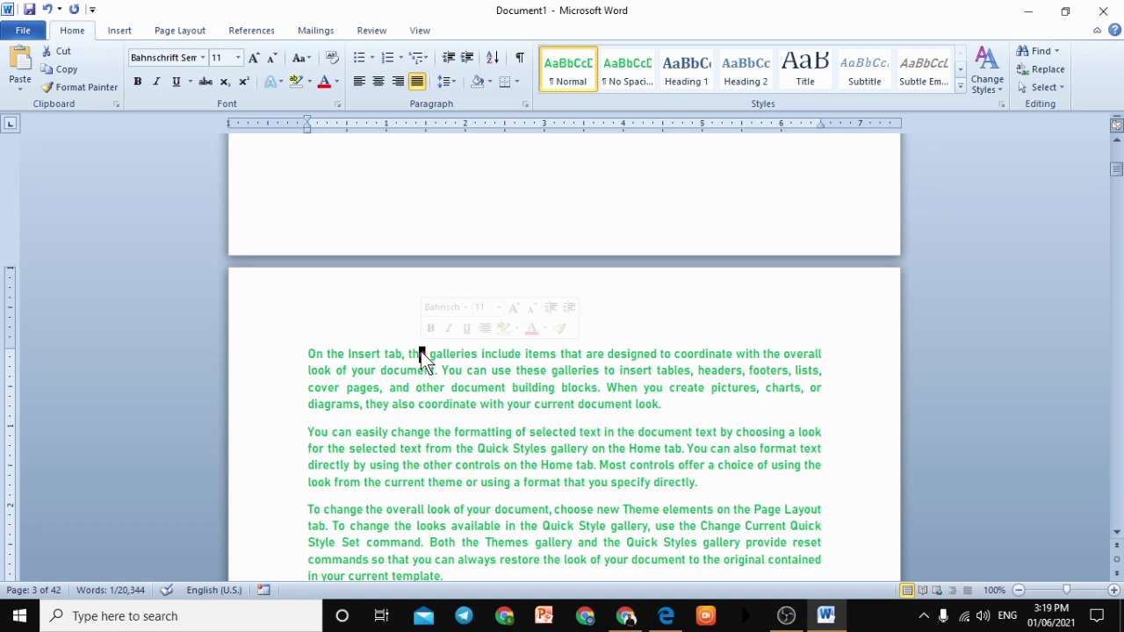
pyautogui.click(339, 348)
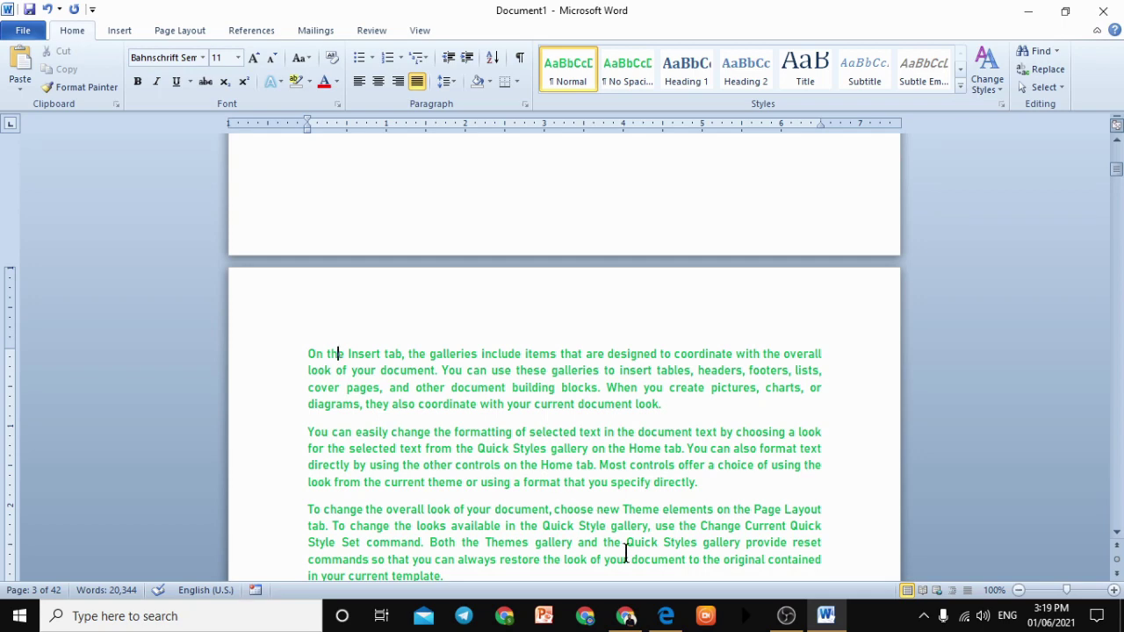
pyautogui.click(661, 613)
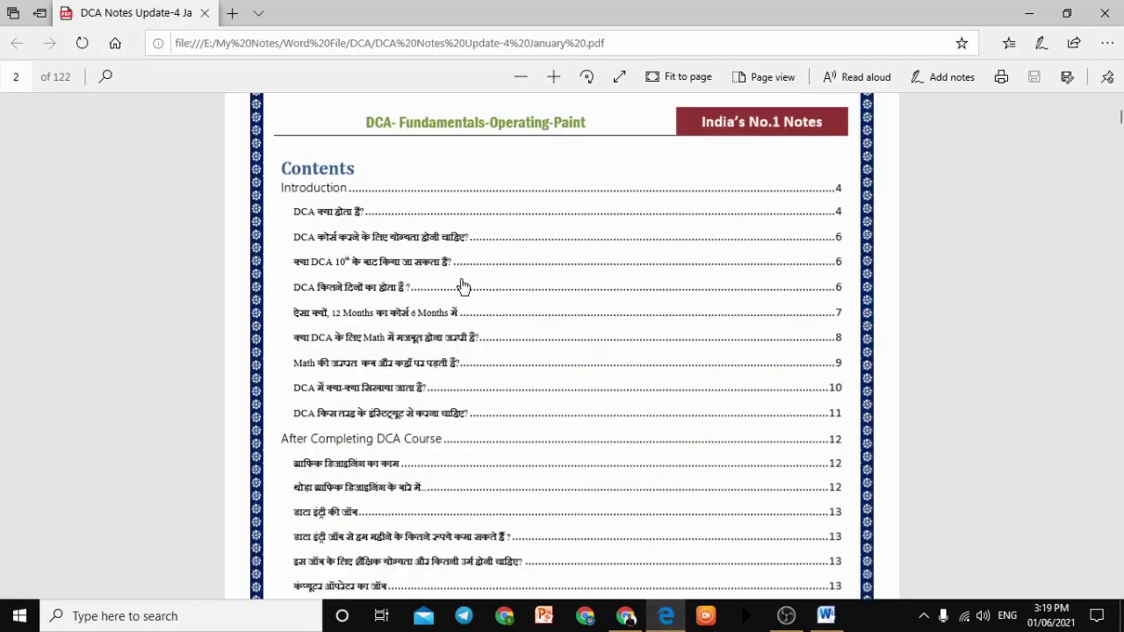
pyautogui.click(825, 615)
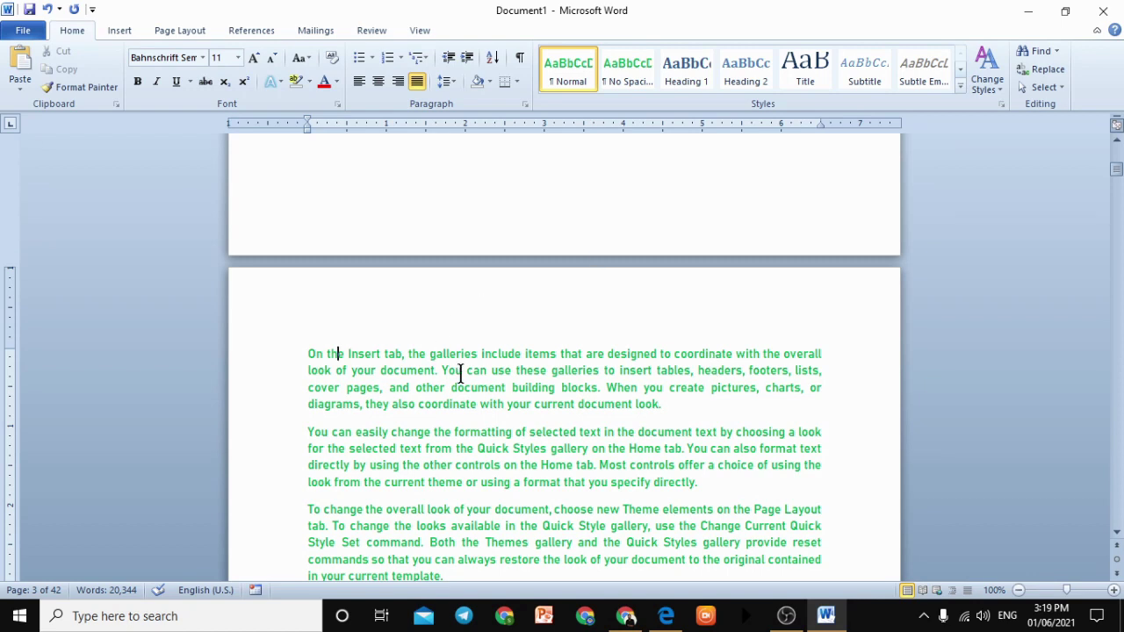
# - Split off the opening words of the first paragraph on page 3 onto their own line and clear that line
pyautogui.press('Return')
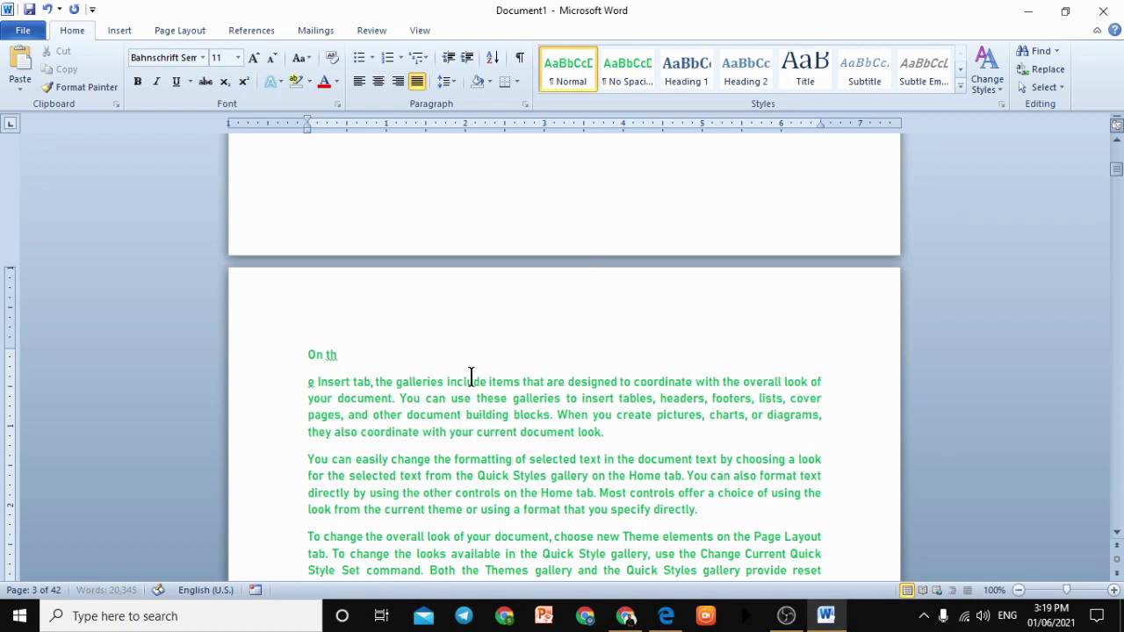
pyautogui.moveTo(434, 338); pyautogui.dragTo(295, 337)
pyautogui.write('nOUN')
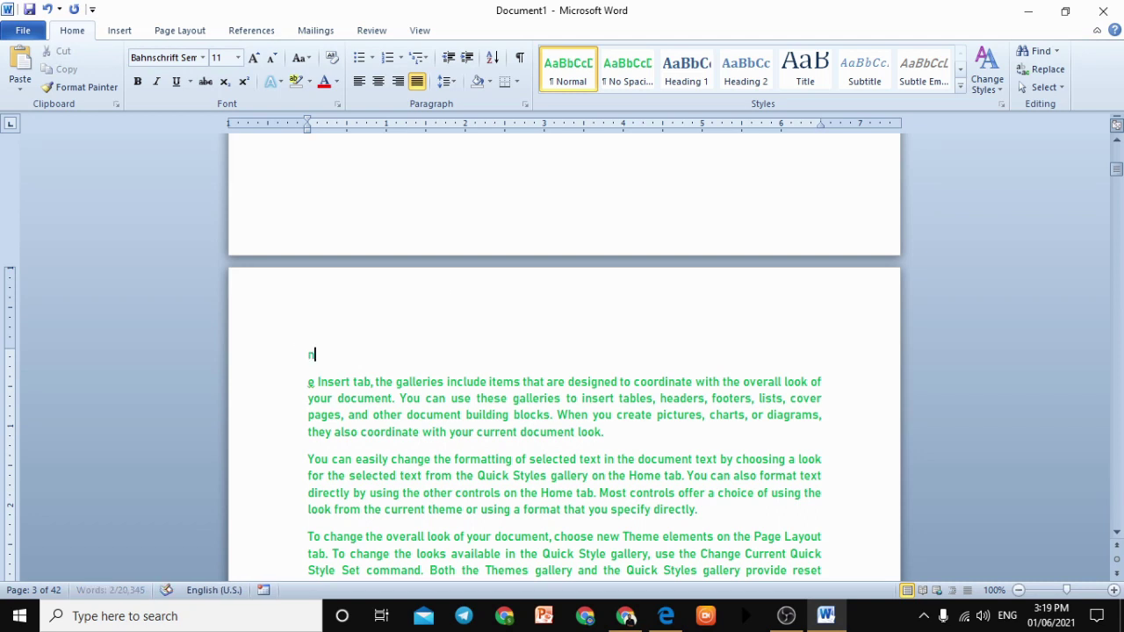
pyautogui.press('BackSpace')
pyautogui.press('BackSpace')
pyautogui.press('BackSpace')
pyautogui.press('BackSpace')
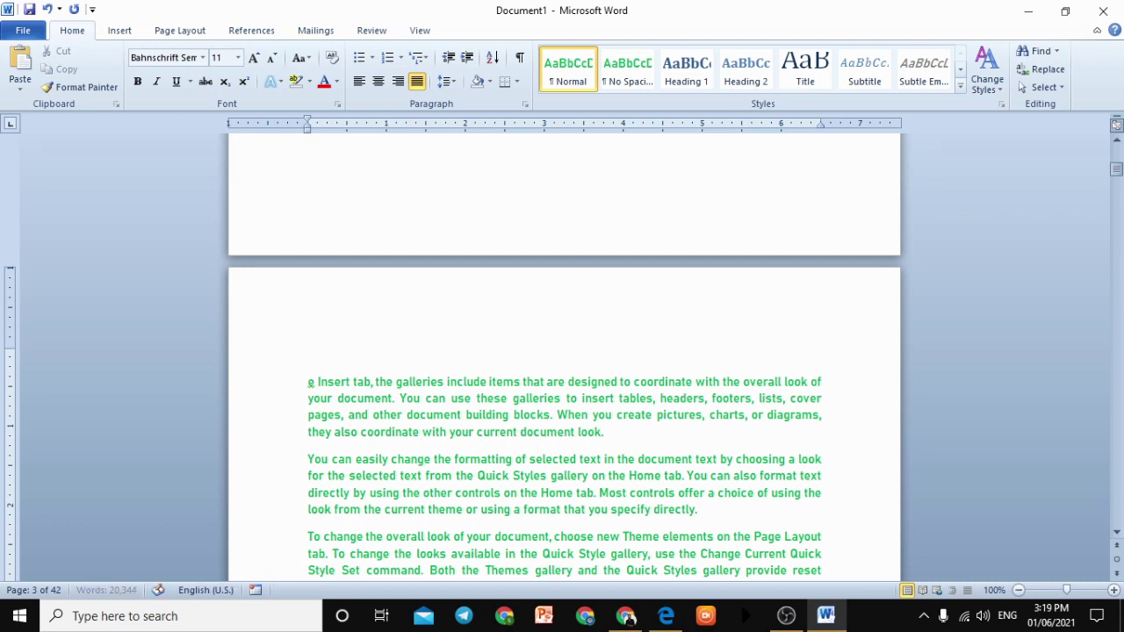
# - Enter "1. NOUN" as the heading on the emptied line above the first paragraph, with the number as plain text
pyautogui.write('NOUN')
pyautogui.press('Left')
pyautogui.press('Left')
pyautogui.press('Left')
pyautogui.press('Left')
pyautogui.write('1.')
pyautogui.hotkey('ctrl', 'z')
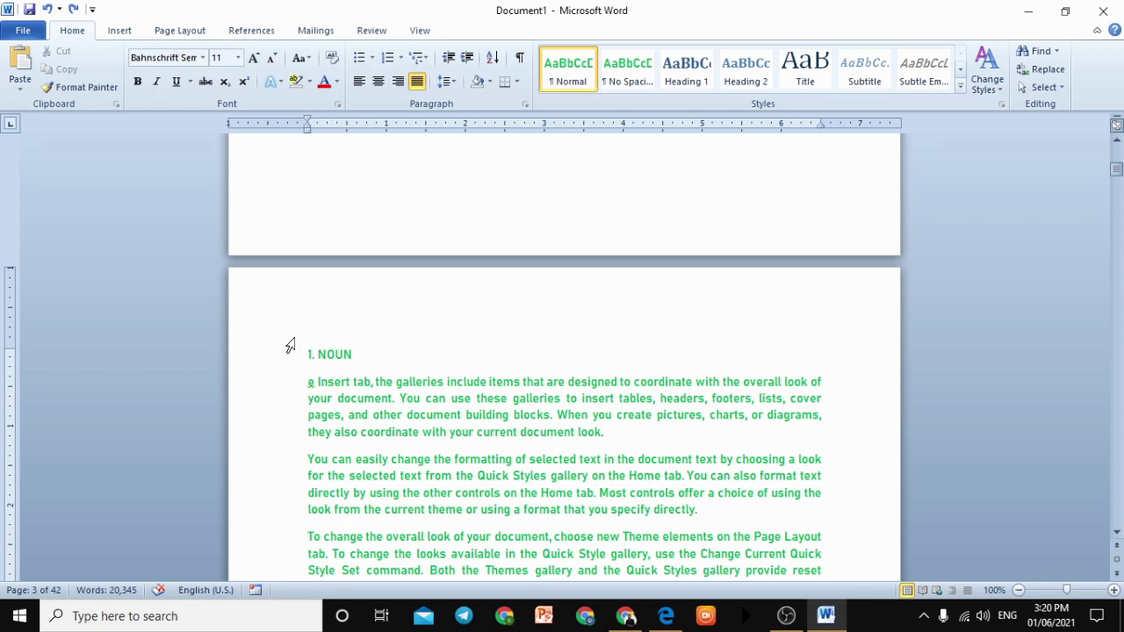
# - Mark the "1. NOUN" line as a Level 1 entry for the table of contents
pyautogui.moveTo(373, 349); pyautogui.dragTo(306, 350)
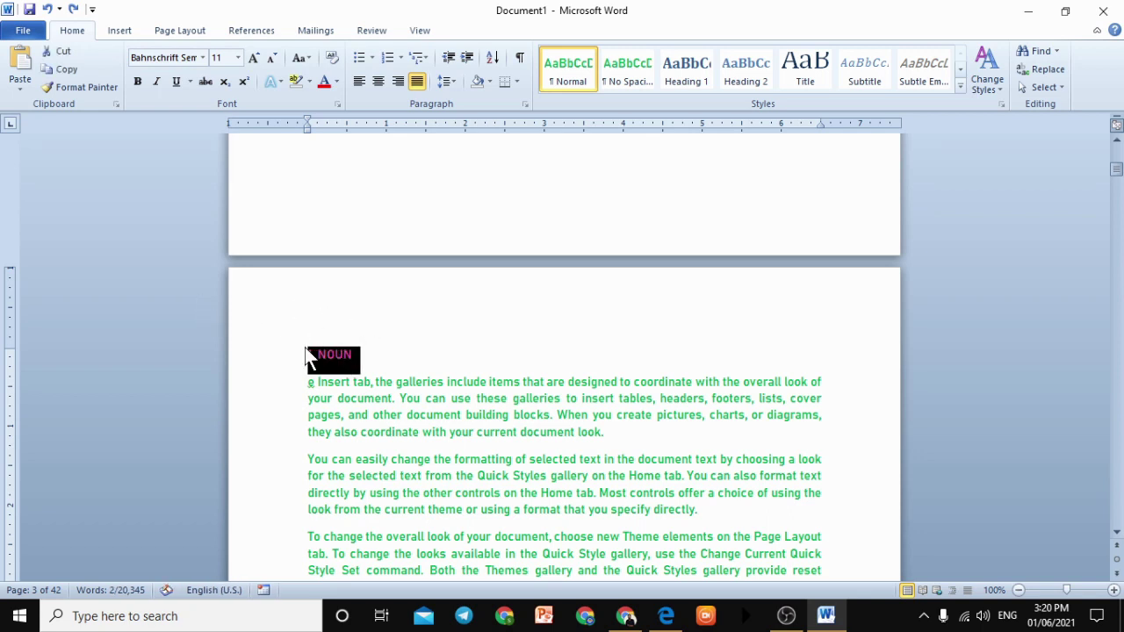
pyautogui.click(247, 33)
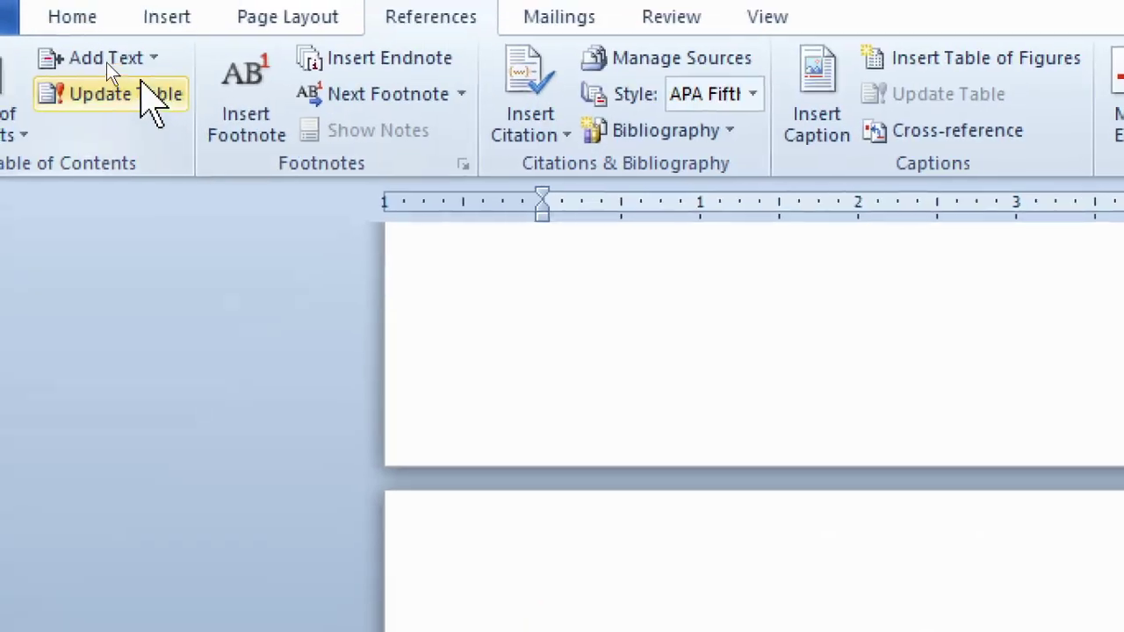
pyautogui.click(142, 81)
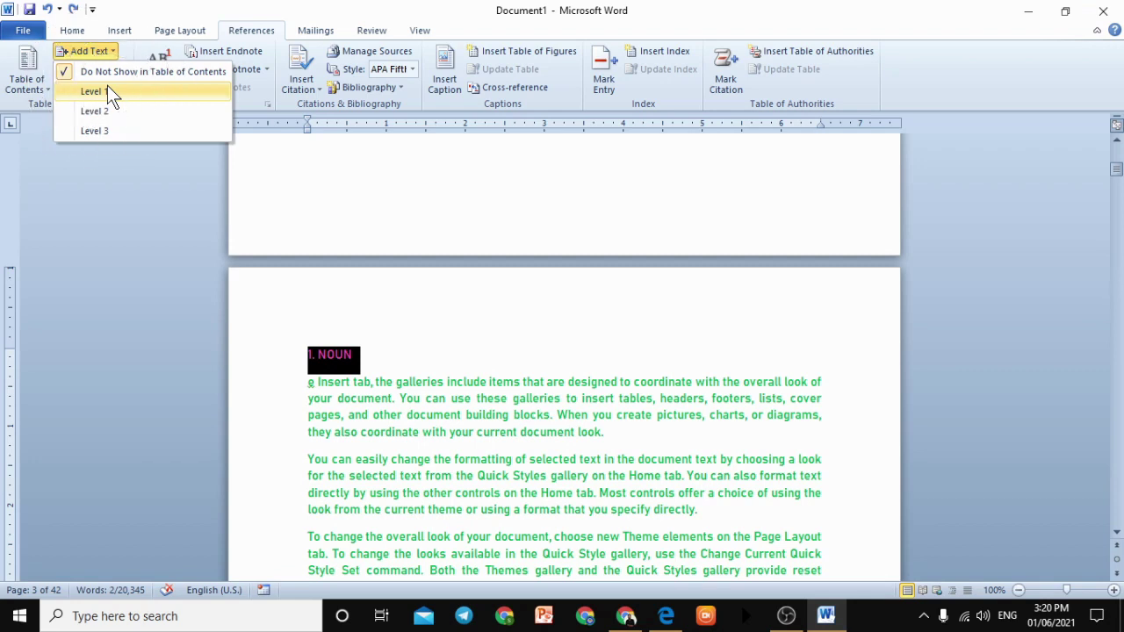
pyautogui.click(156, 152)
pyautogui.click(386, 363)
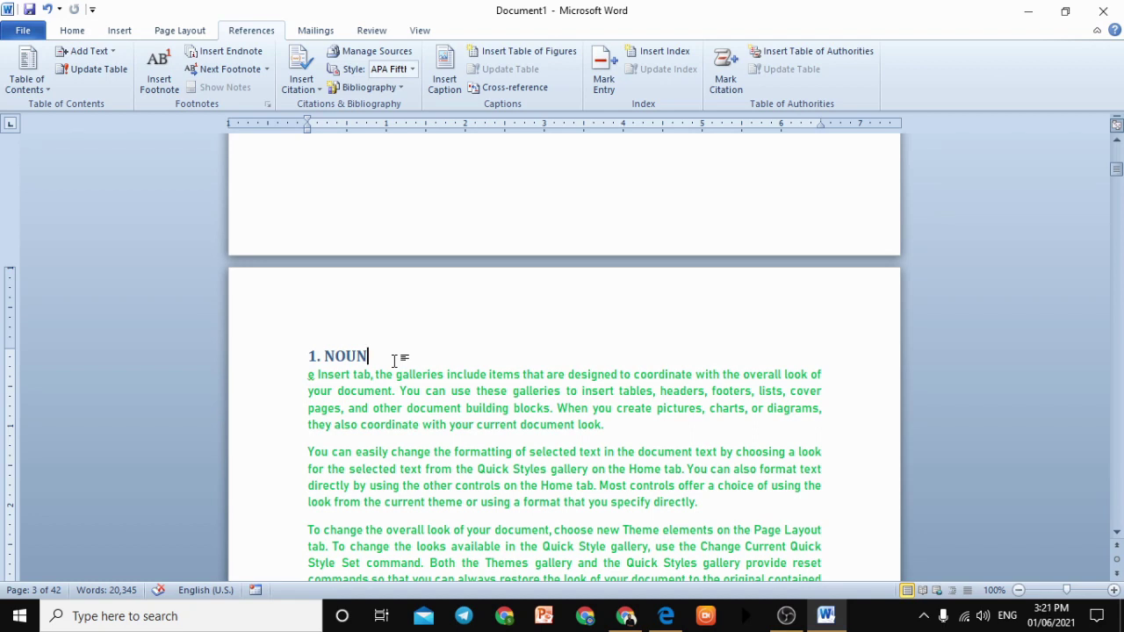
# - Enlarge the "1. NOUN" heading to size 20 and change its font to a sans-serif typeface
pyautogui.moveTo(384, 359); pyautogui.dragTo(278, 345)
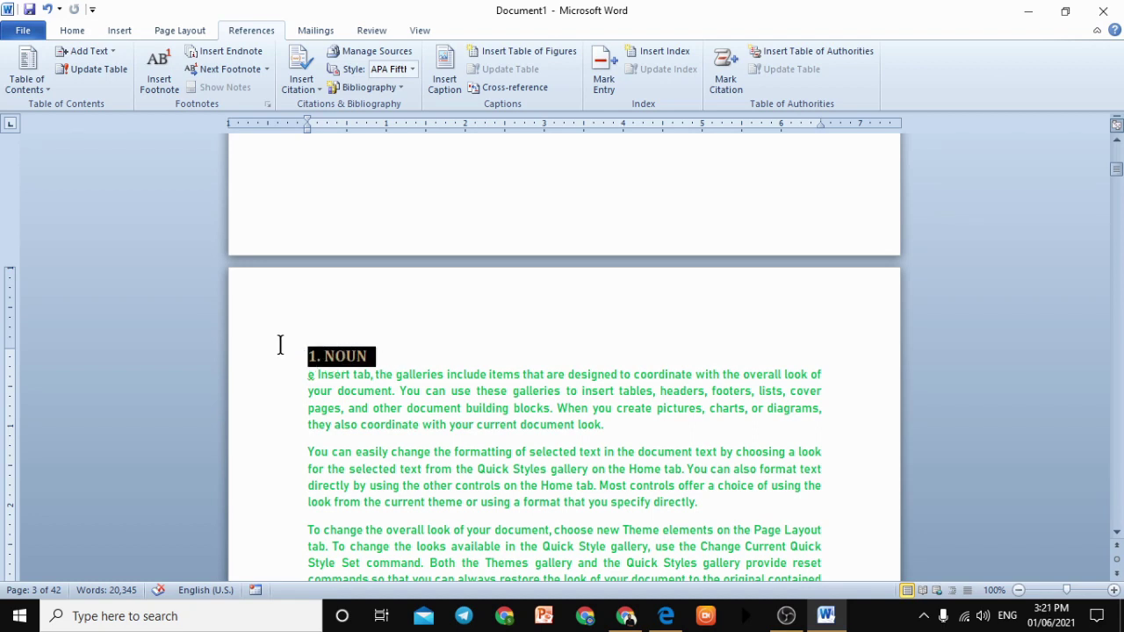
pyautogui.hotkey('ctrl', 'shift', '.')
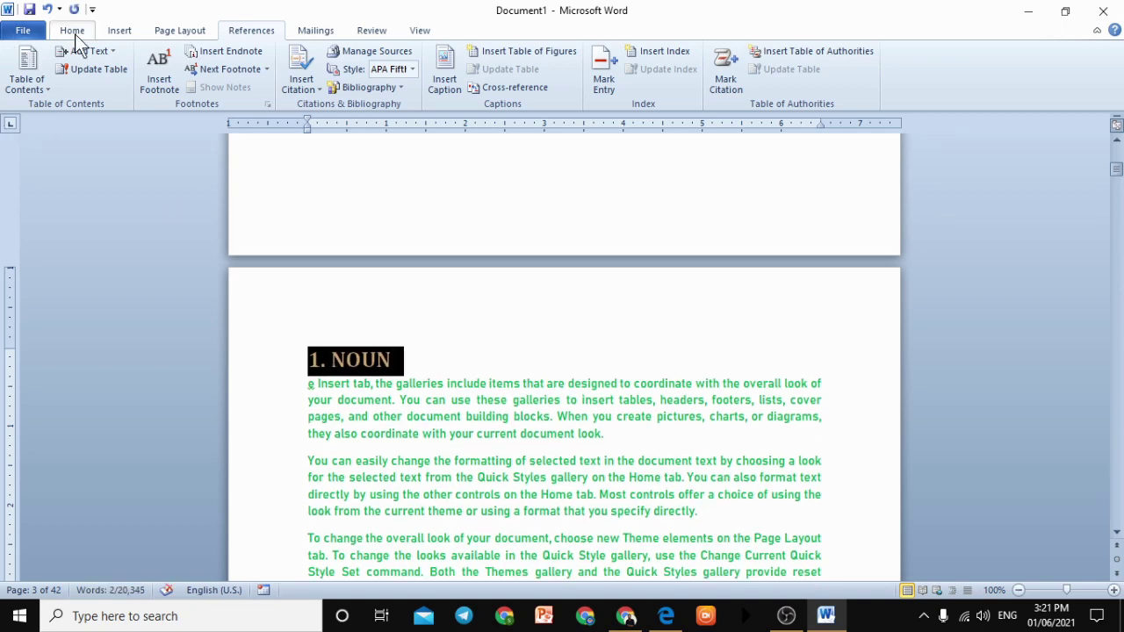
pyautogui.click(72, 31)
pyautogui.click(201, 59)
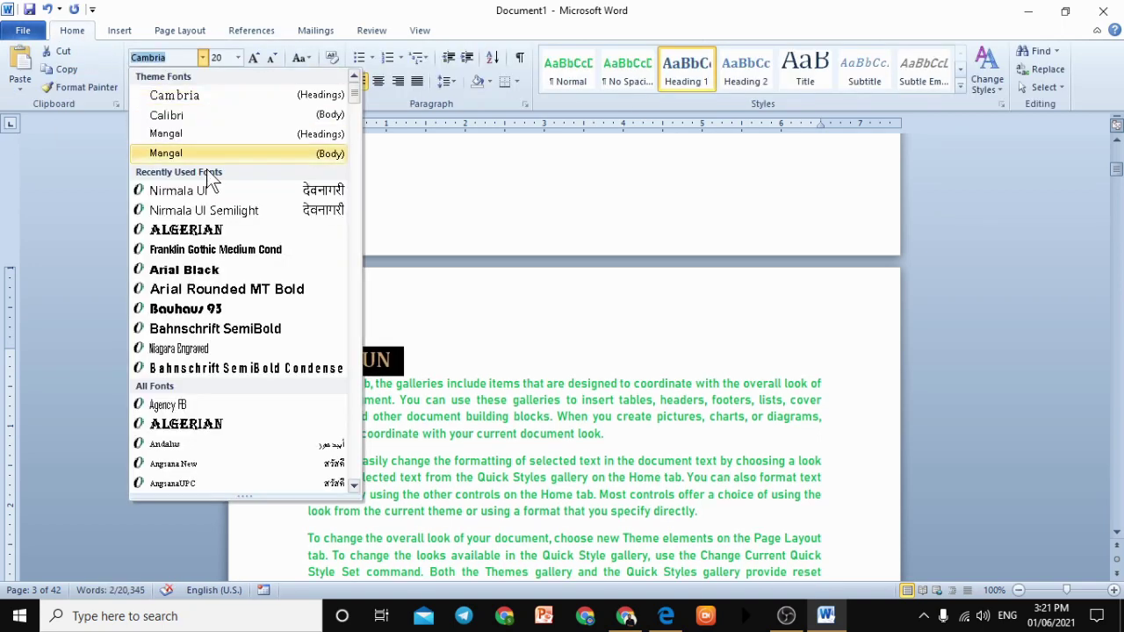
pyautogui.press('Escape')
pyautogui.click(594, 512)
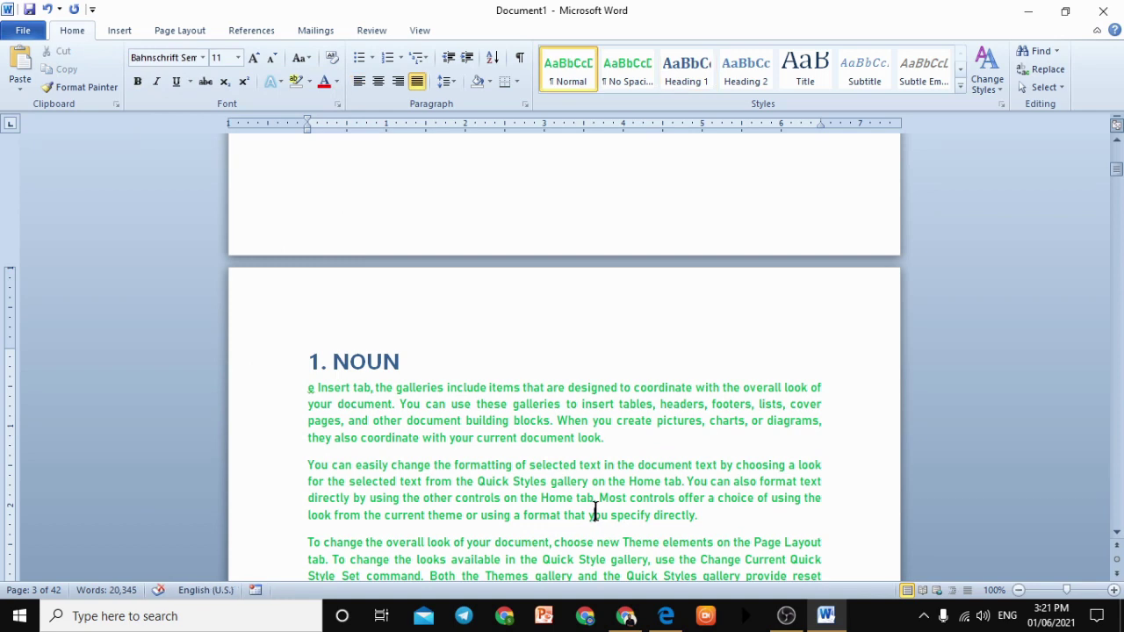
# - Split "To change the overall" off the first paragraph on page 4 and add an empty line above the remaining text
pyautogui.scroll(20, 594, 512)
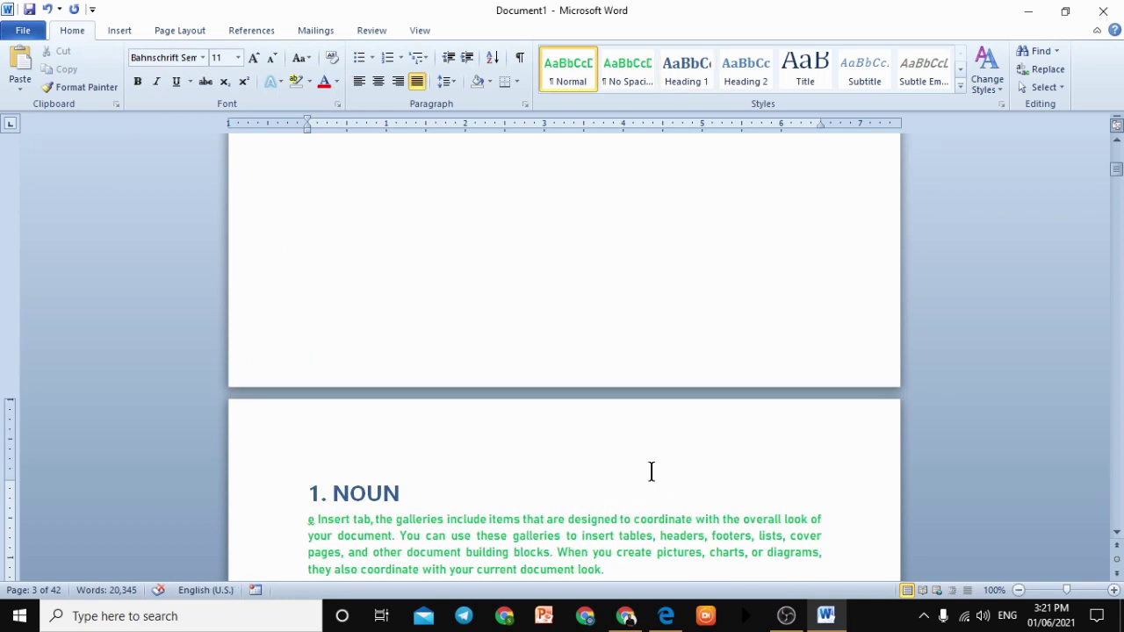
pyautogui.click(508, 433)
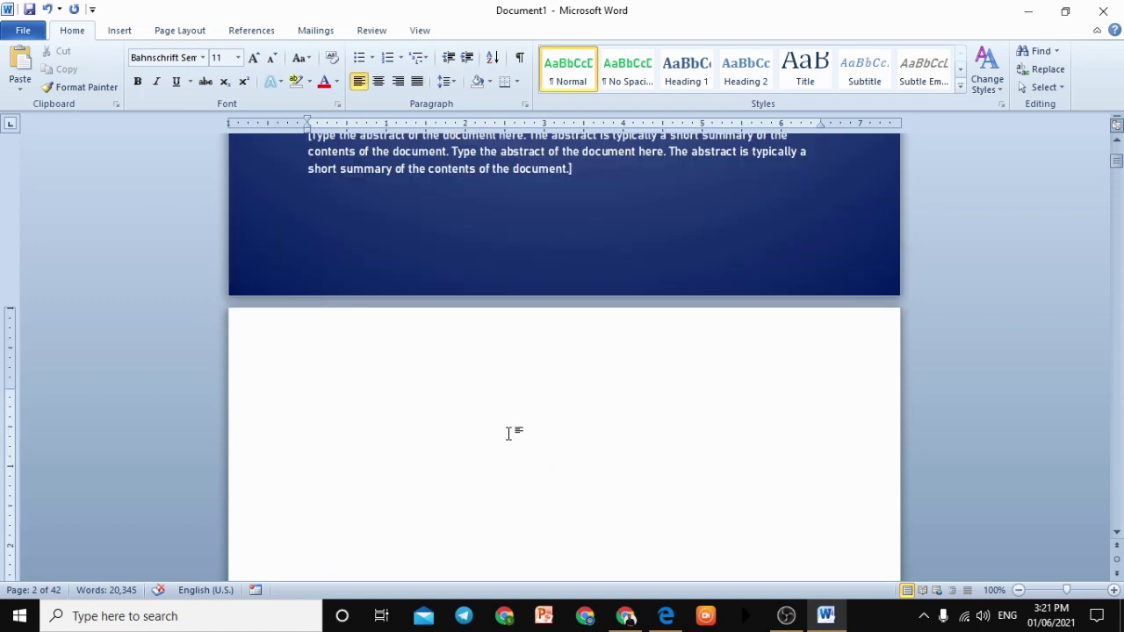
pyautogui.scroll(-15, 486, 396)
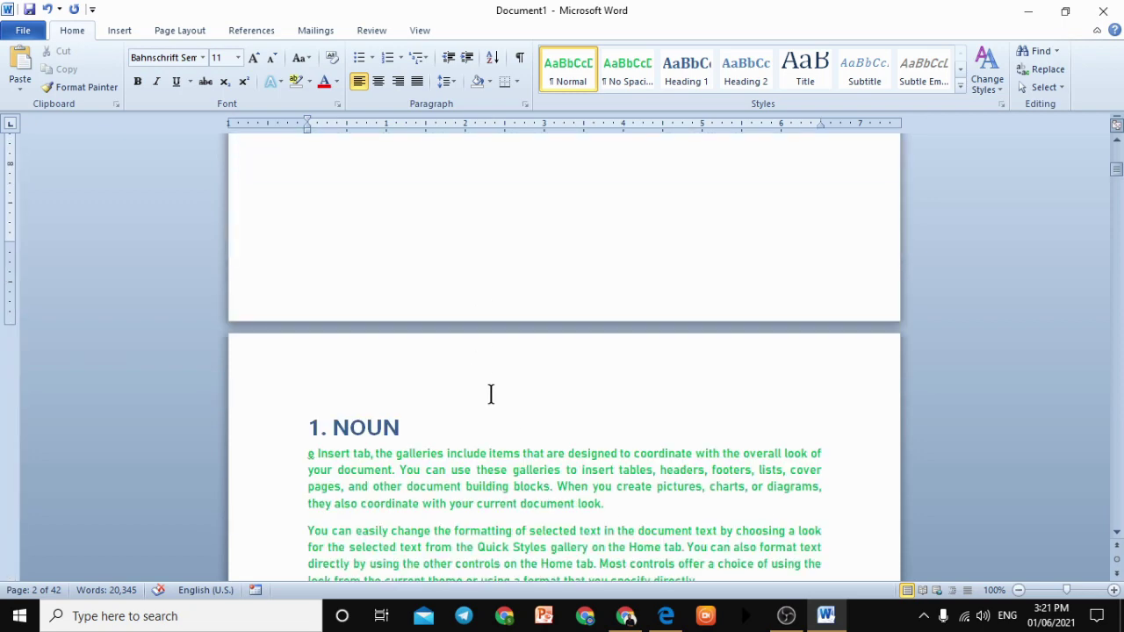
pyautogui.scroll(-2, 488, 395)
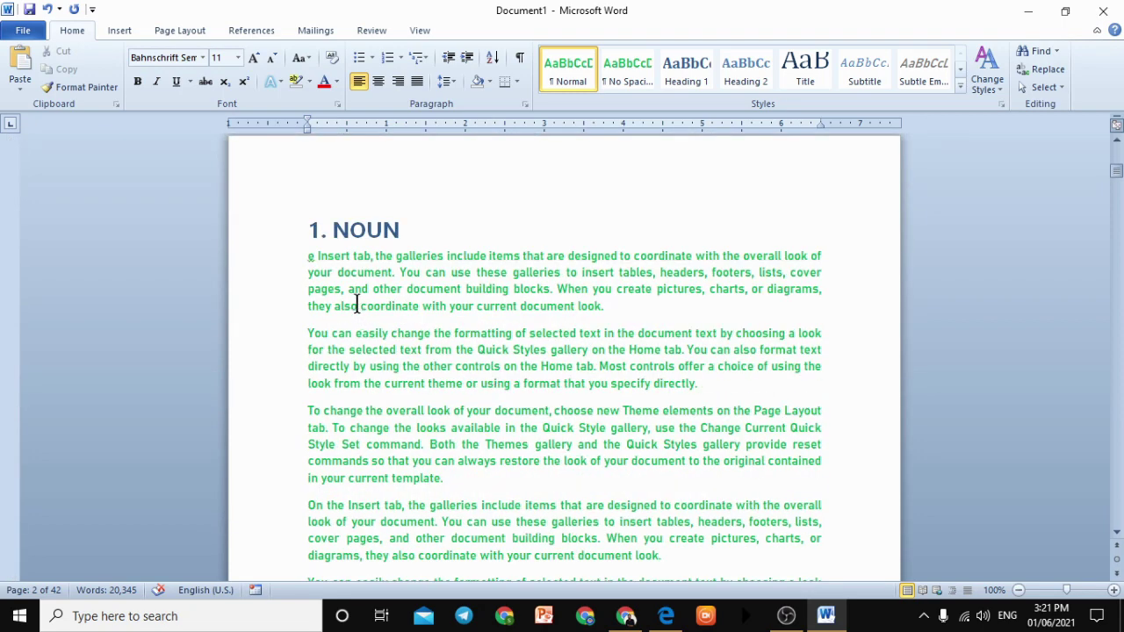
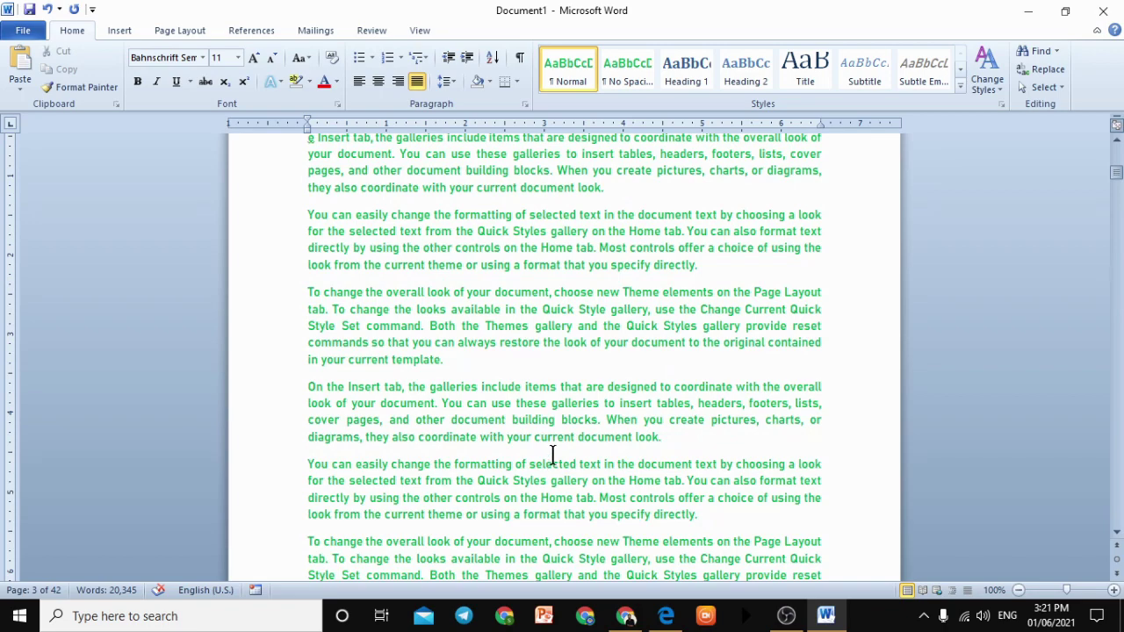
pyautogui.scroll(2, 552, 454)
pyautogui.scroll(-8, 542, 451)
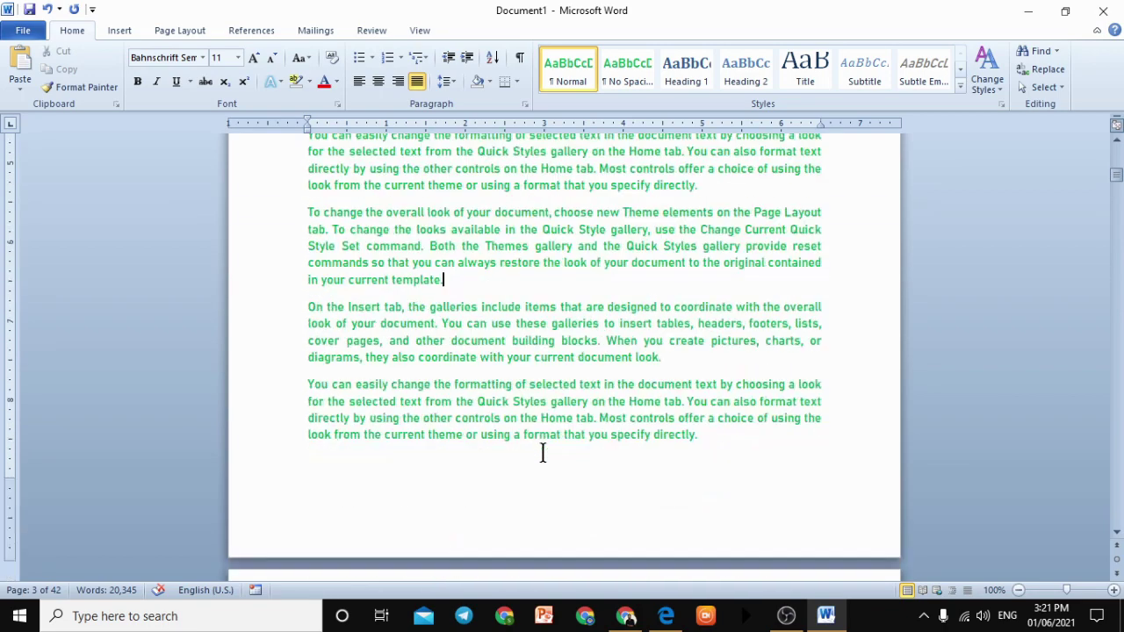
pyautogui.click(420, 458)
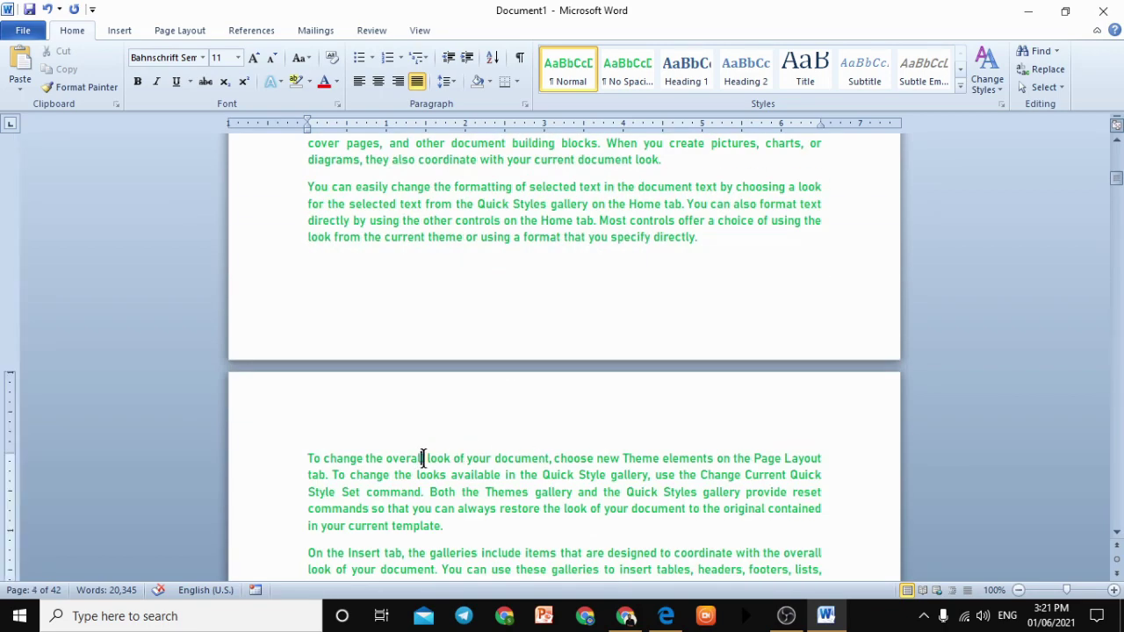
pyautogui.press('Return')
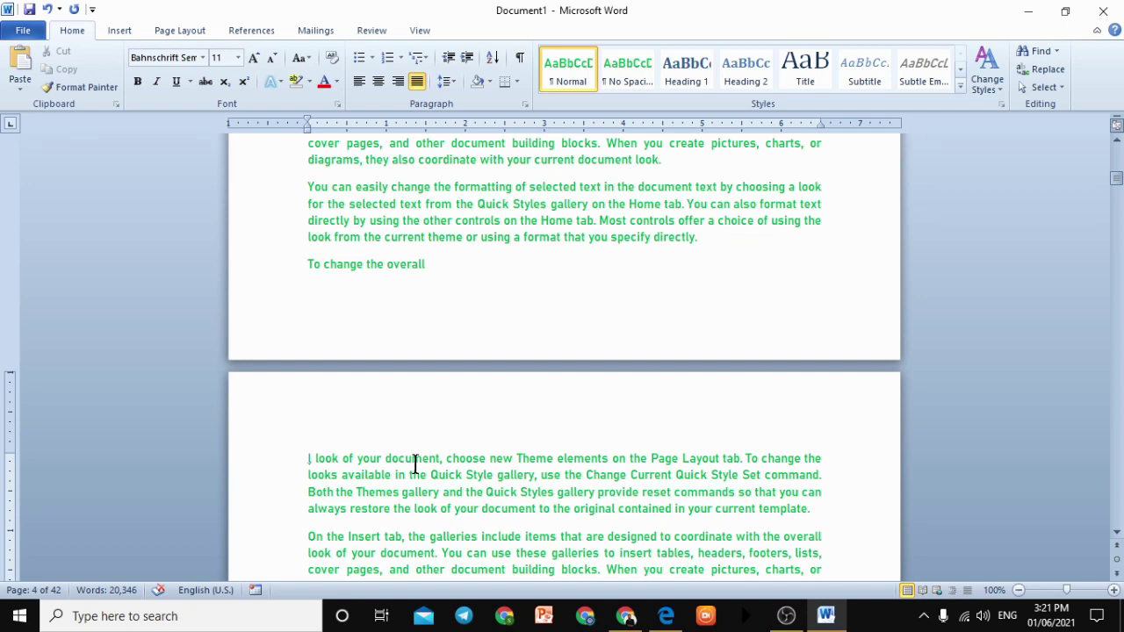
pyautogui.press('Return')
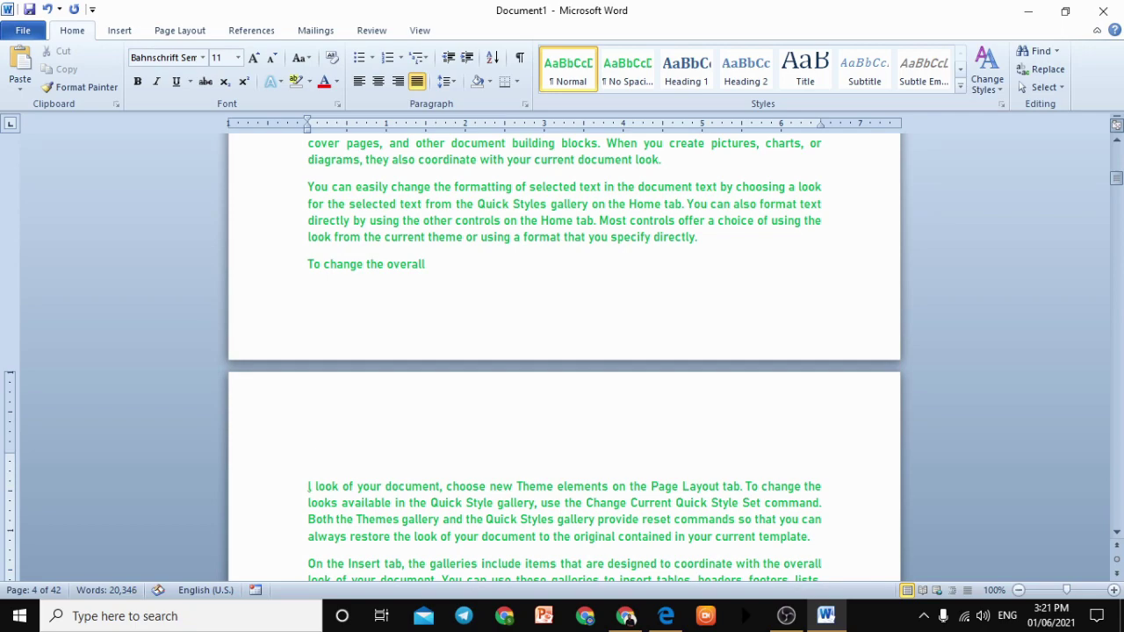
pyautogui.hotkey('ctrl', 'z')
pyautogui.hotkey('ctrl', 'z')
pyautogui.hotkey('ctrl', 'z')
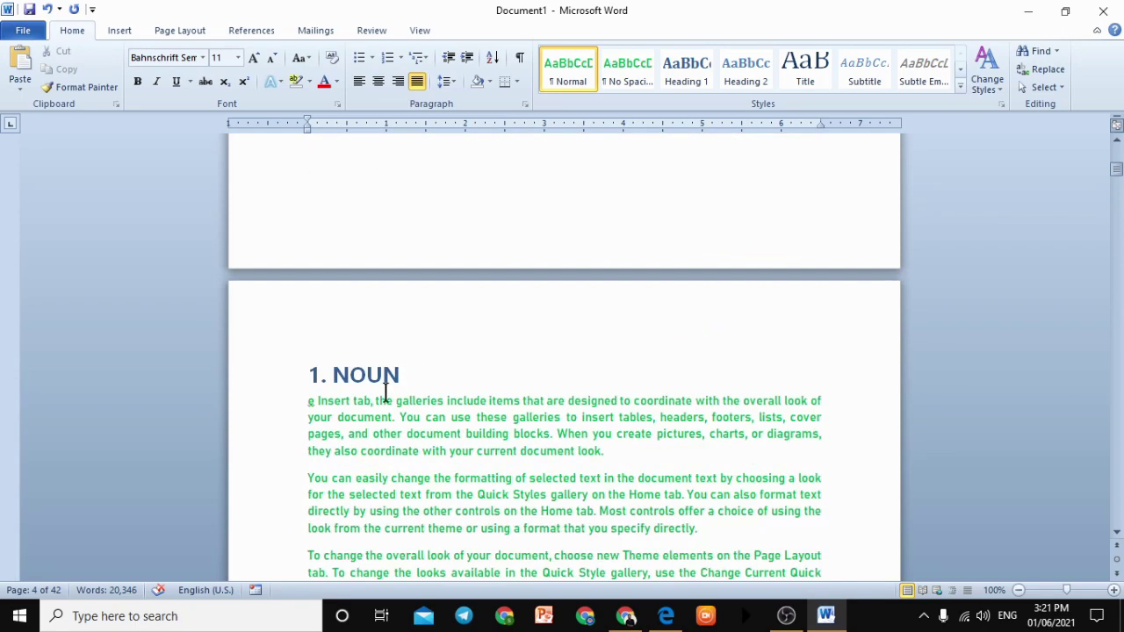
pyautogui.hotkey('ctrl', 'y')
pyautogui.hotkey('ctrl', 'y')
pyautogui.hotkey('ctrl', 'y')
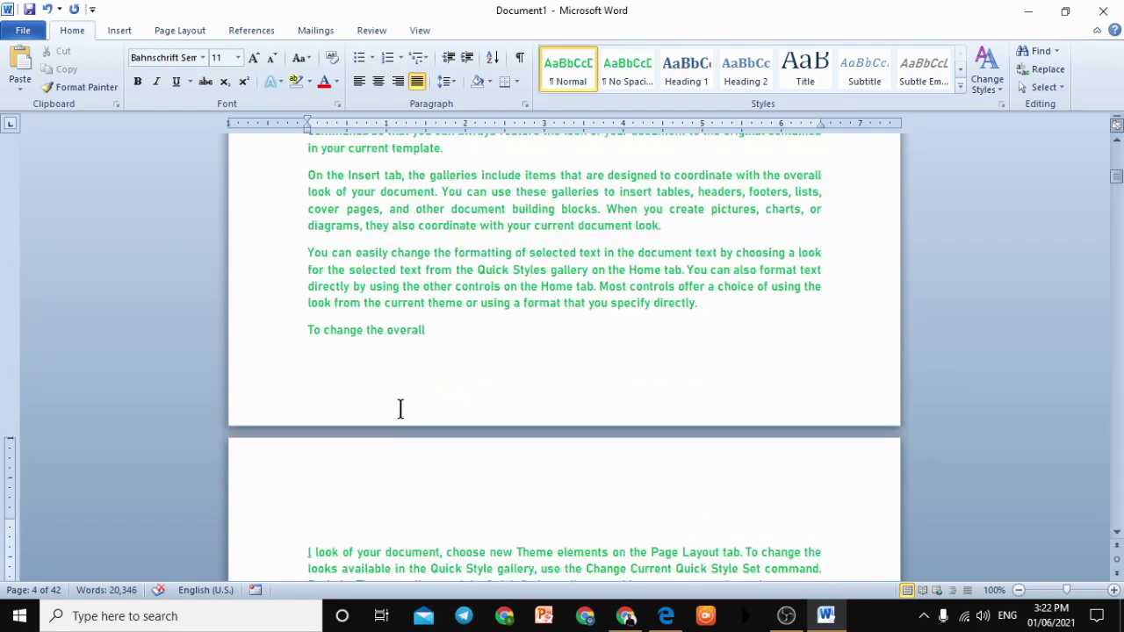
# - Enter "(i) Common Noun" as plain text on the empty line atop page 4, with a blank line below it
pyautogui.write('(')
pyautogui.write('i')
pyautogui.write('i)')
pyautogui.hotkey('ctrl', 'z')
pyautogui.write('Con')
pyautogui.press('BackSpace')
pyautogui.write('mmon')
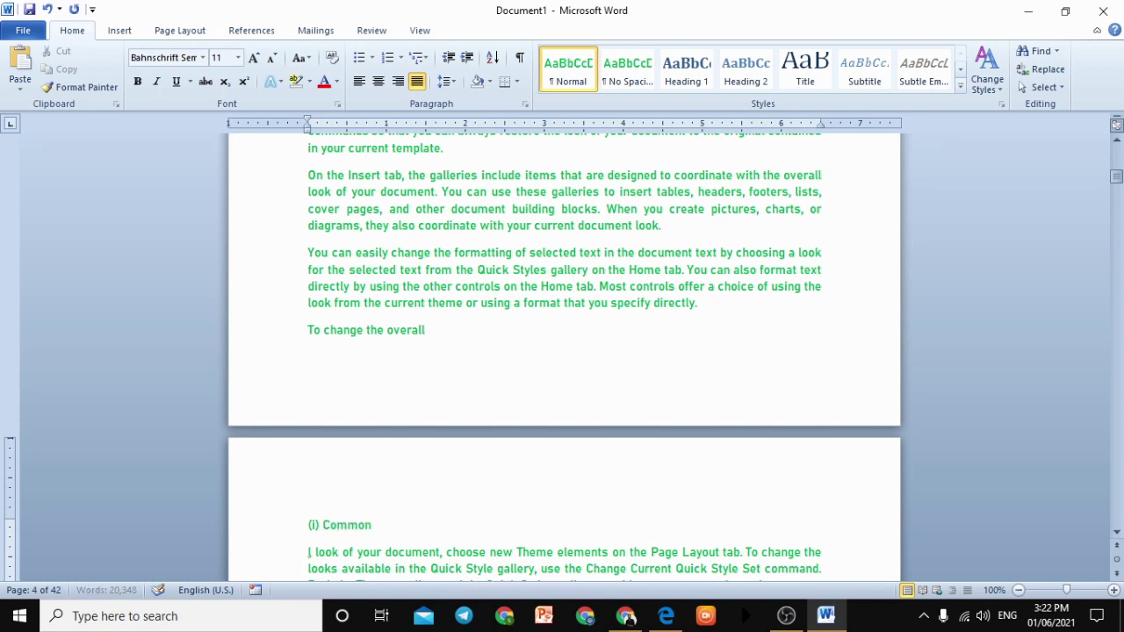
pyautogui.write(' Noun')
pyautogui.press('Return')
pyautogui.hotkey('ctrl', 'z')
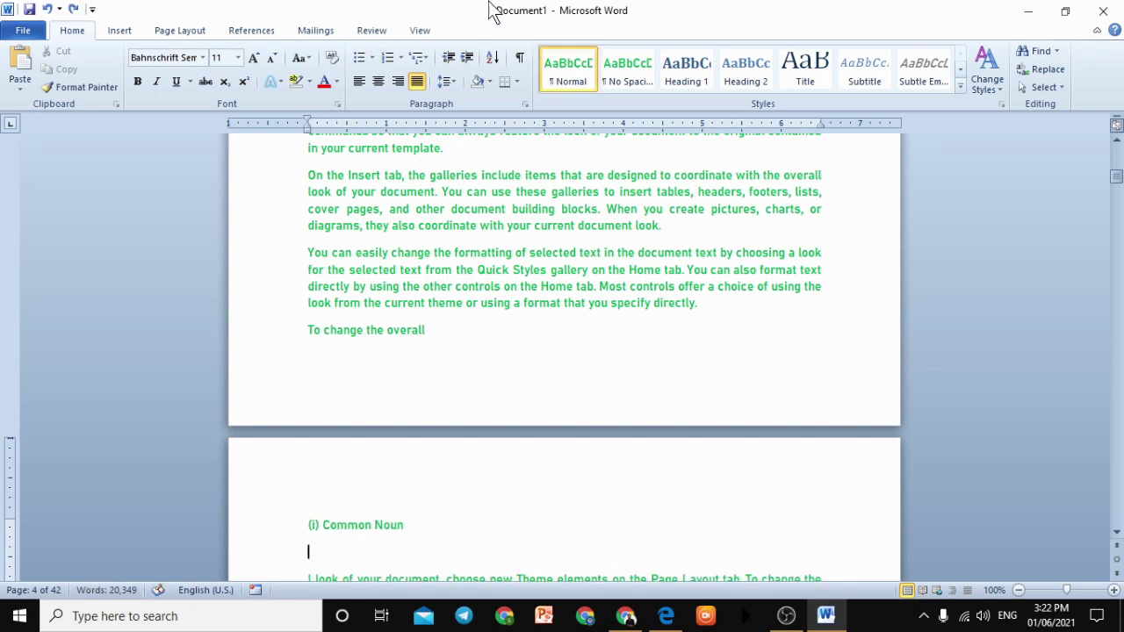
# - Mark the "(i) Common Noun" line as a Level 2 entry for the table of contents
pyautogui.moveTo(413, 525); pyautogui.dragTo(306, 527)
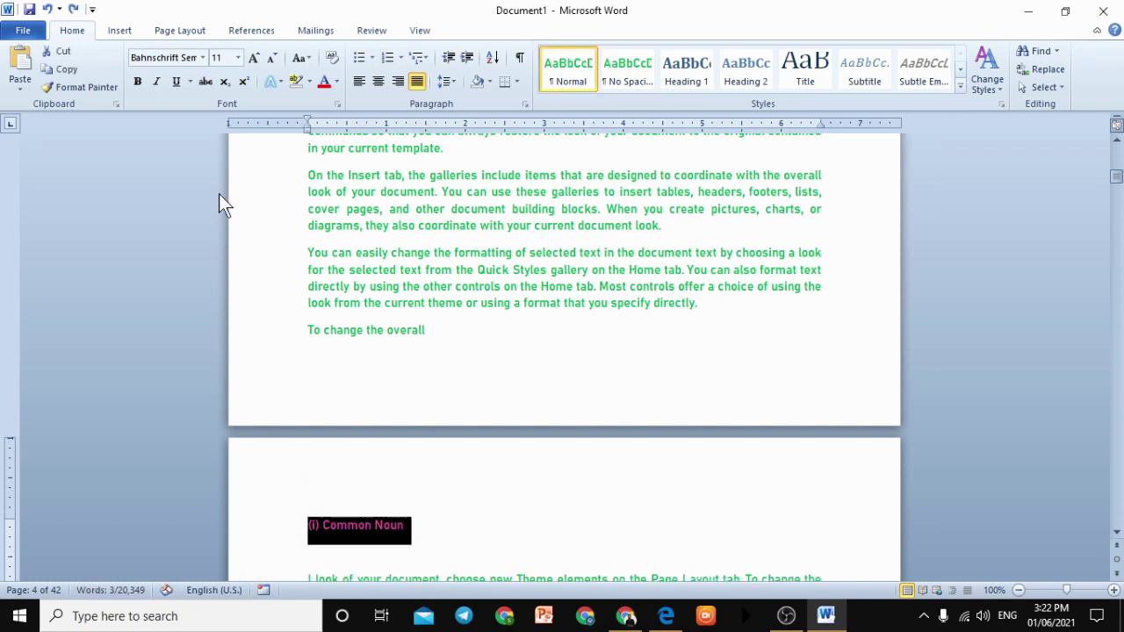
pyautogui.click(230, 28)
pyautogui.click(102, 51)
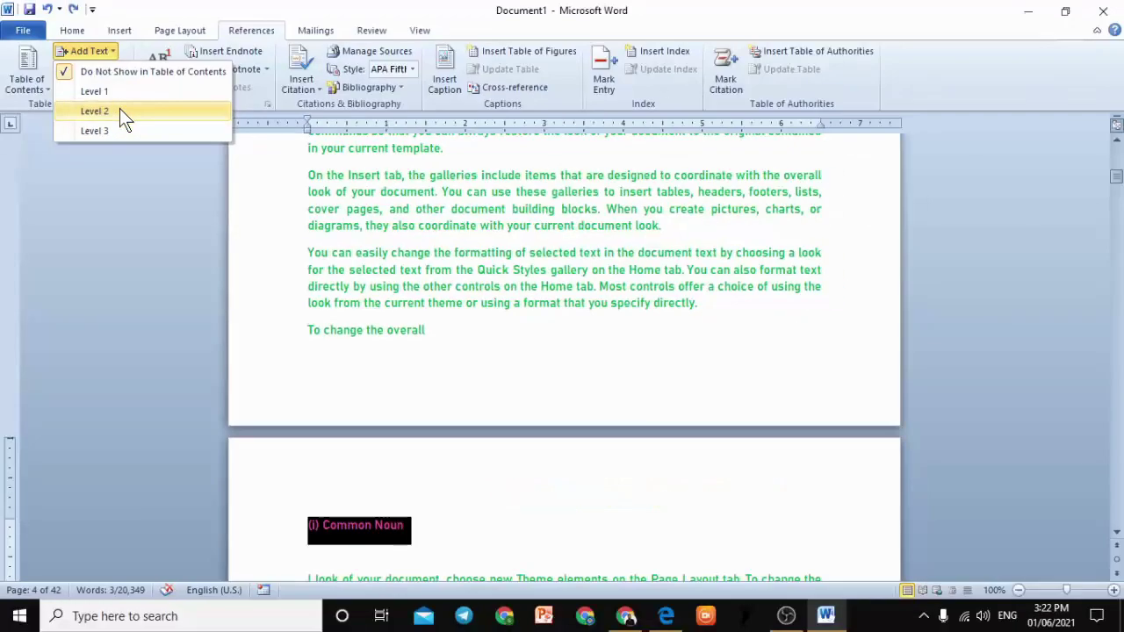
pyautogui.click(120, 111)
pyautogui.scroll(-4, 339, 408)
pyautogui.click(346, 407)
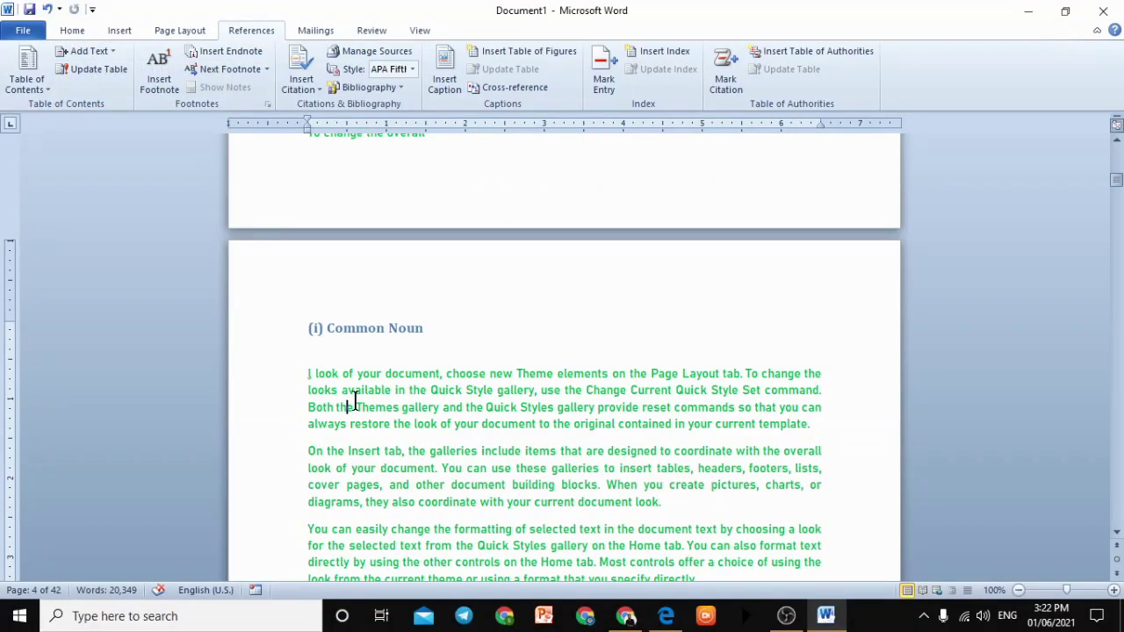
# - Add a line after the third paragraph below the "(i) Common Noun" heading and enter "(ii) Proper Noun" on it
pyautogui.moveTo(308, 376); pyautogui.dragTo(442, 468)
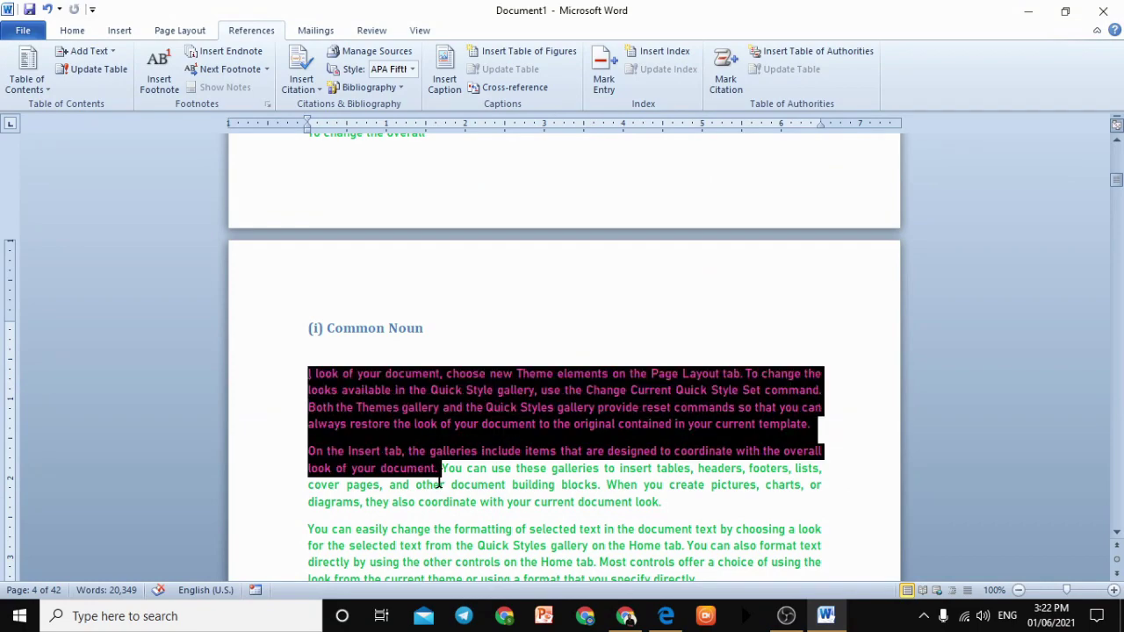
pyautogui.click(442, 468)
pyautogui.scroll(-5, 374, 430)
pyautogui.scroll(5, 374, 431)
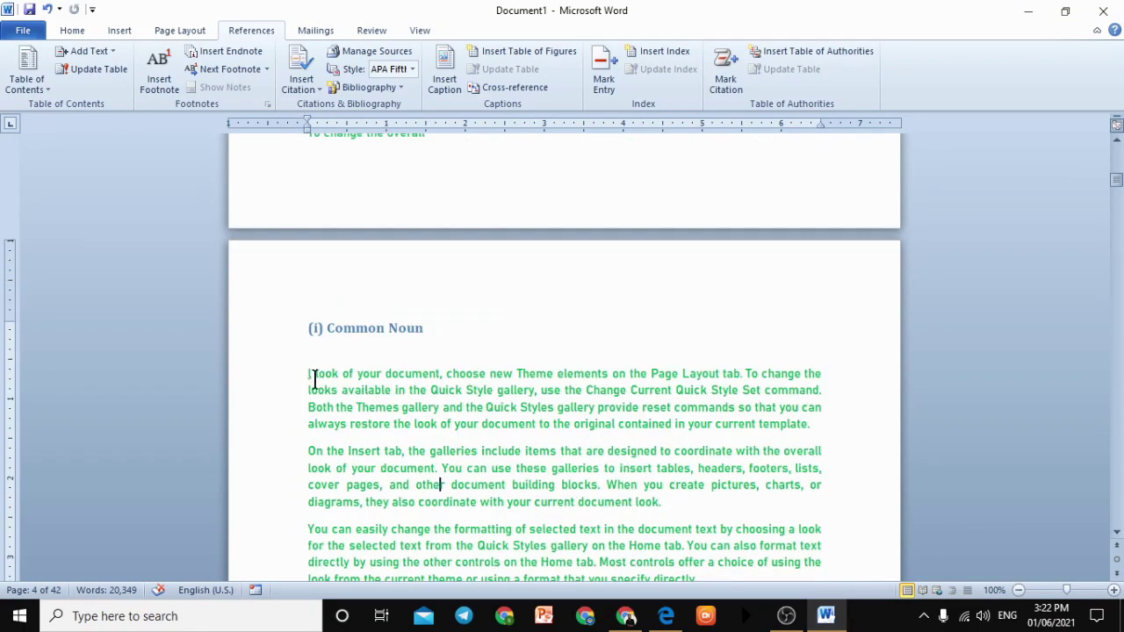
pyautogui.moveTo(311, 374); pyautogui.dragTo(629, 563)
pyautogui.scroll(-4, 612, 549)
pyautogui.click(516, 436)
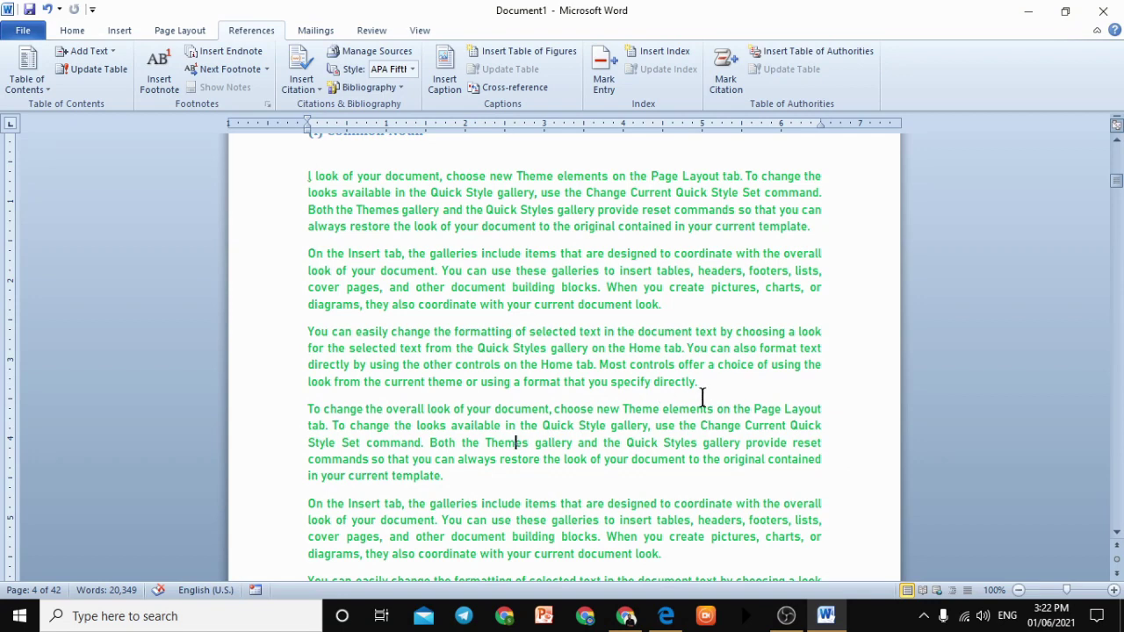
pyautogui.press('Return')
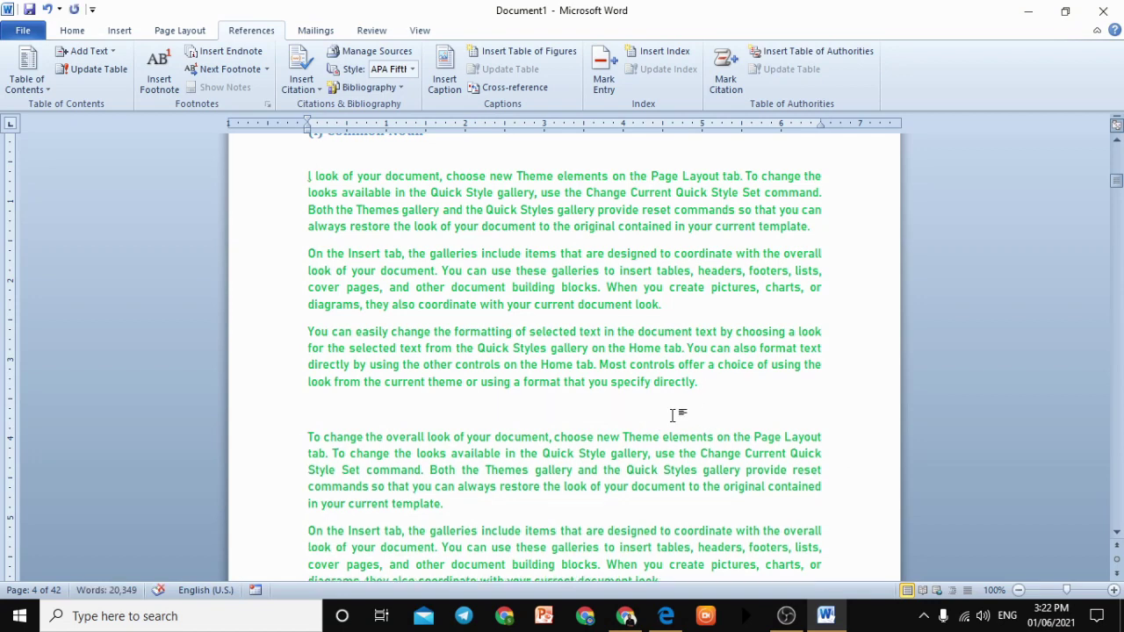
pyautogui.write('(ii) ')
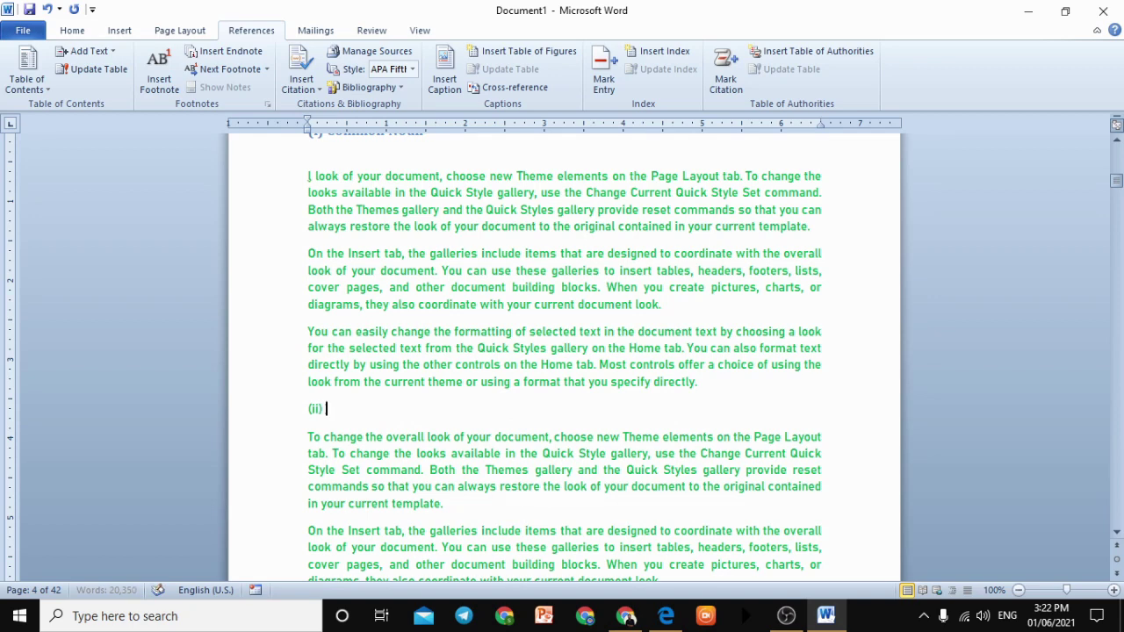
pyautogui.write('Proper Noun')
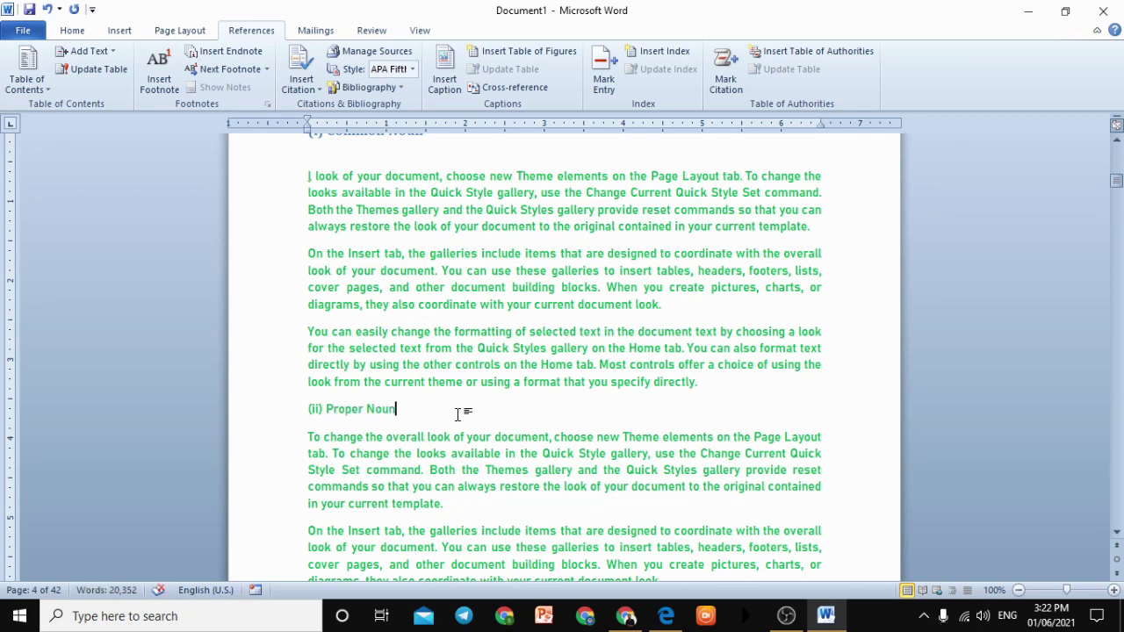
# - Mark the "(ii) Proper Noun" line as a Level 2 entry for the table of contents
pyautogui.moveTo(459, 409); pyautogui.dragTo(303, 415)
pyautogui.click(82, 51)
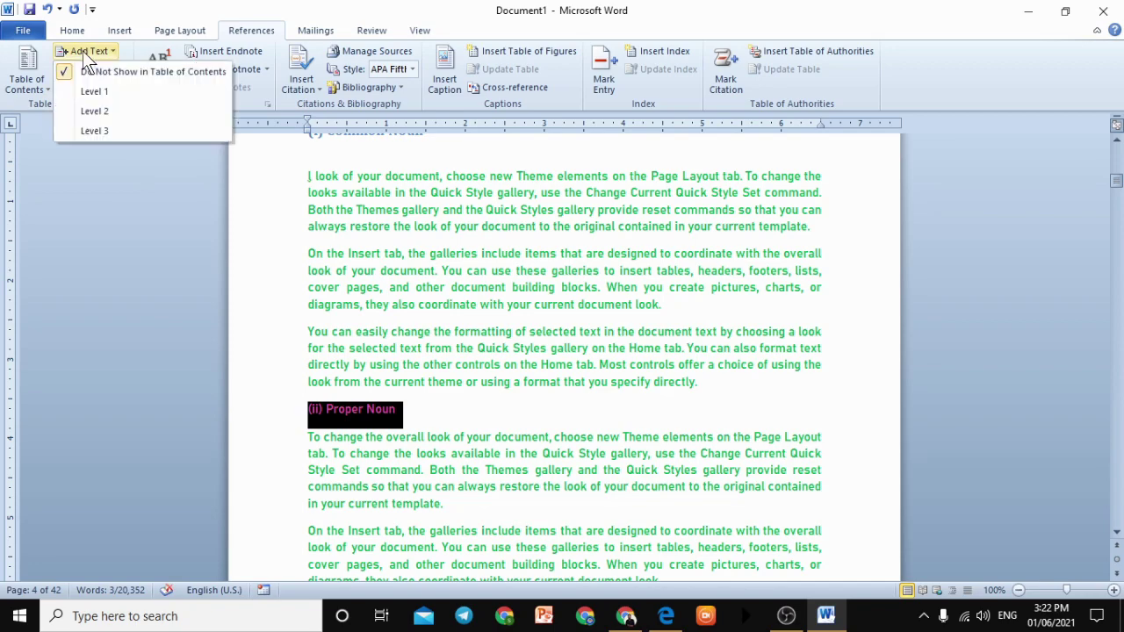
pyautogui.click(107, 106)
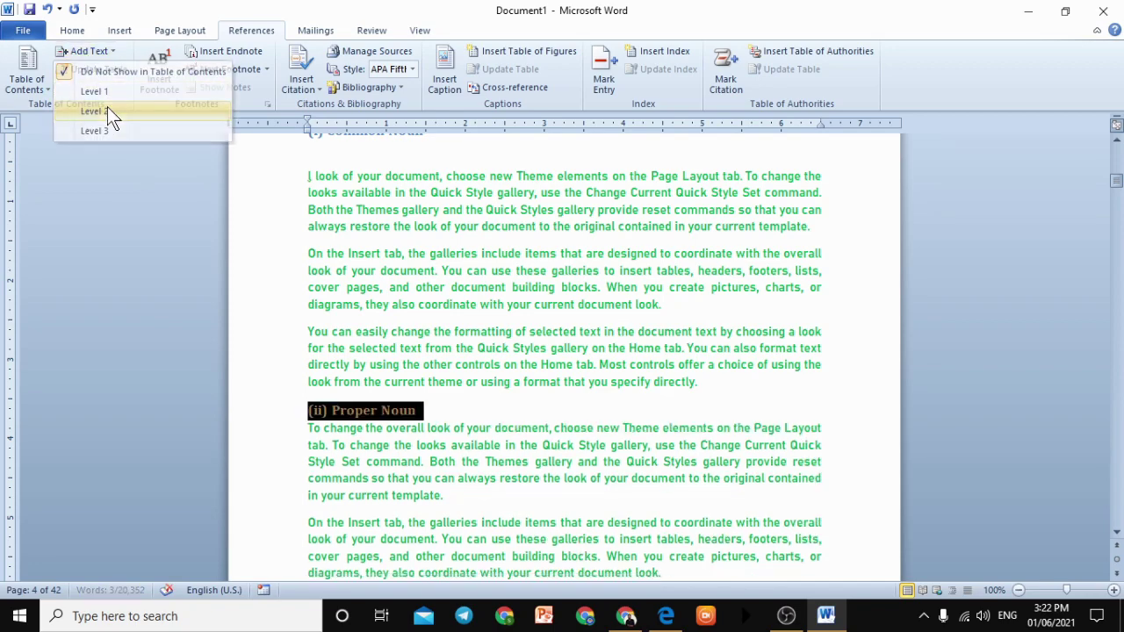
pyautogui.click(388, 309)
# - Insert an empty line between two paragraphs midway down page 5, before one starting with "To change the overall look"
pyautogui.scroll(6, 443, 347)
pyautogui.scroll(10, 443, 348)
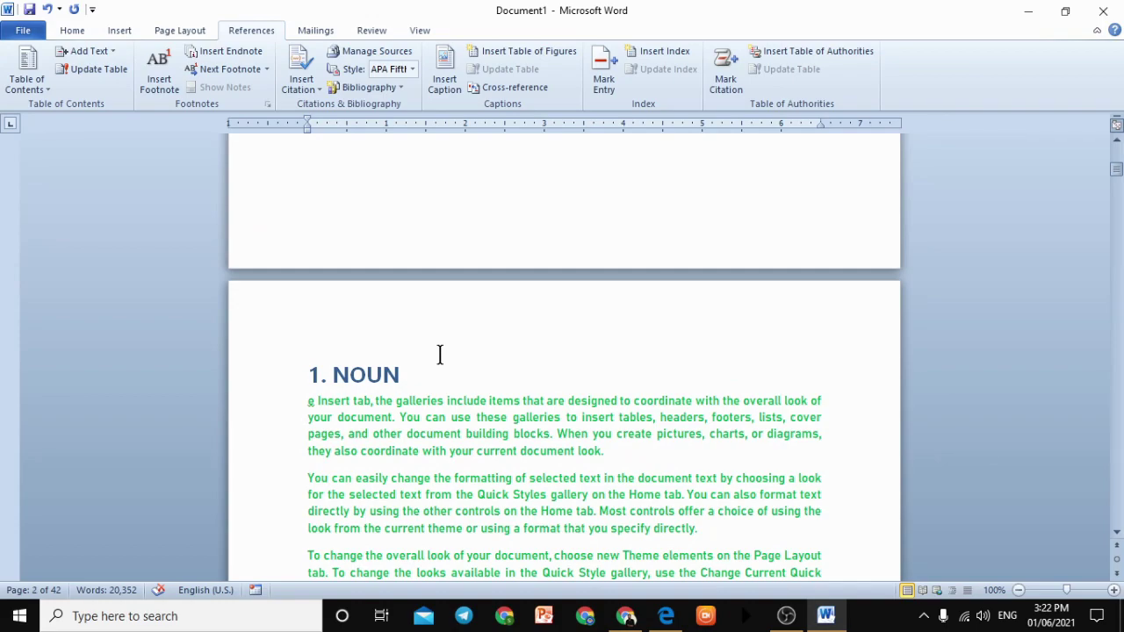
pyautogui.click(308, 375)
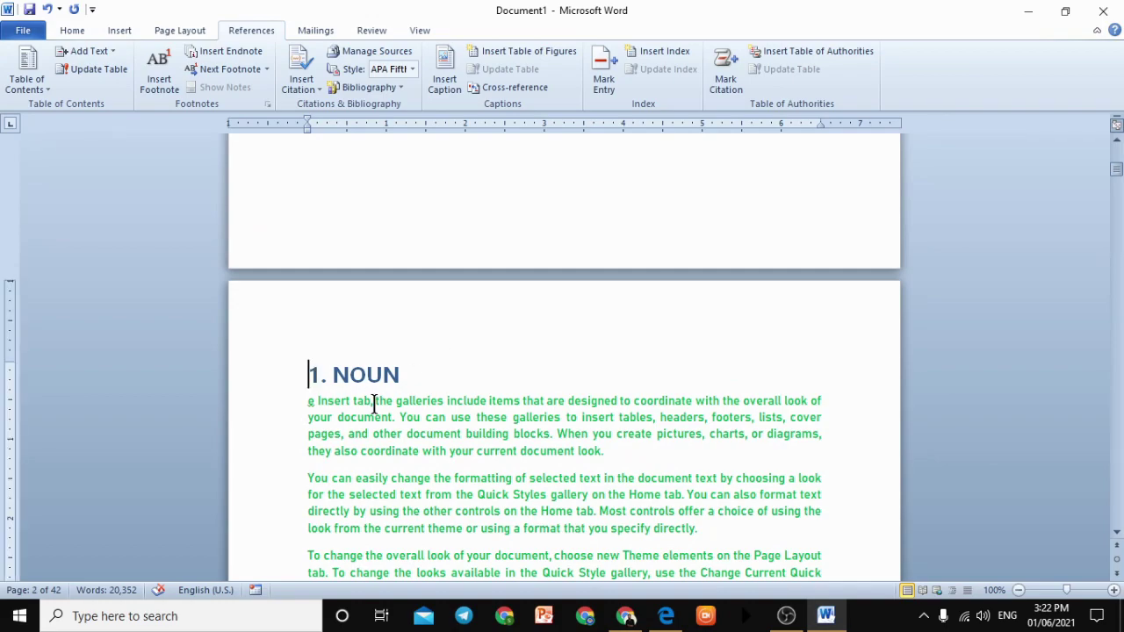
pyautogui.scroll(-8, 394, 409)
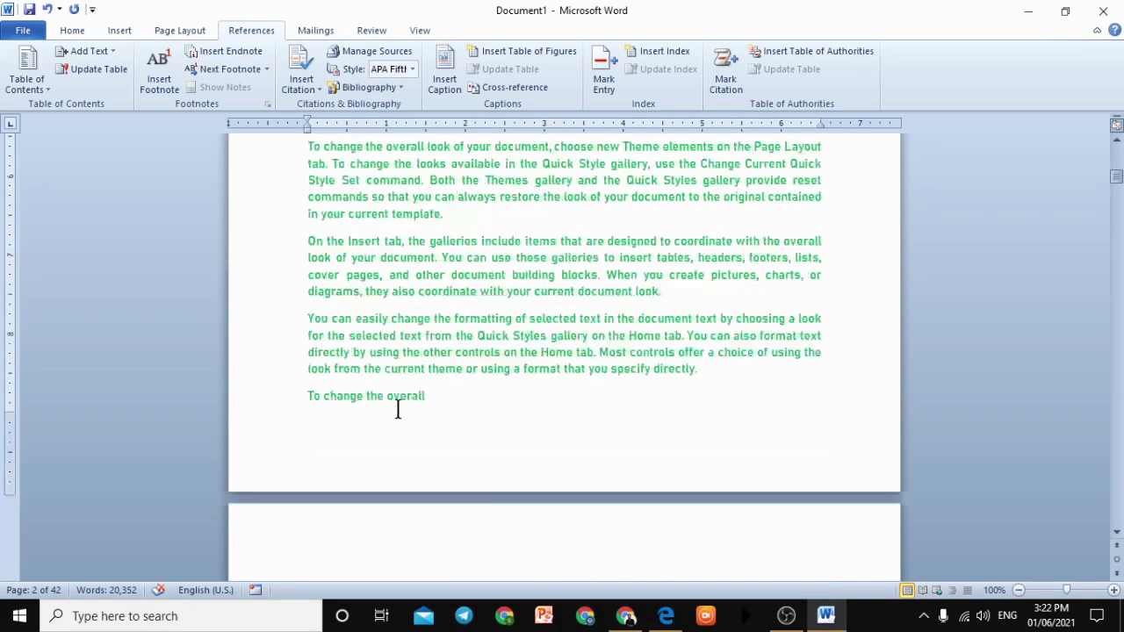
pyautogui.scroll(-4, 399, 409)
pyautogui.scroll(-15, 403, 410)
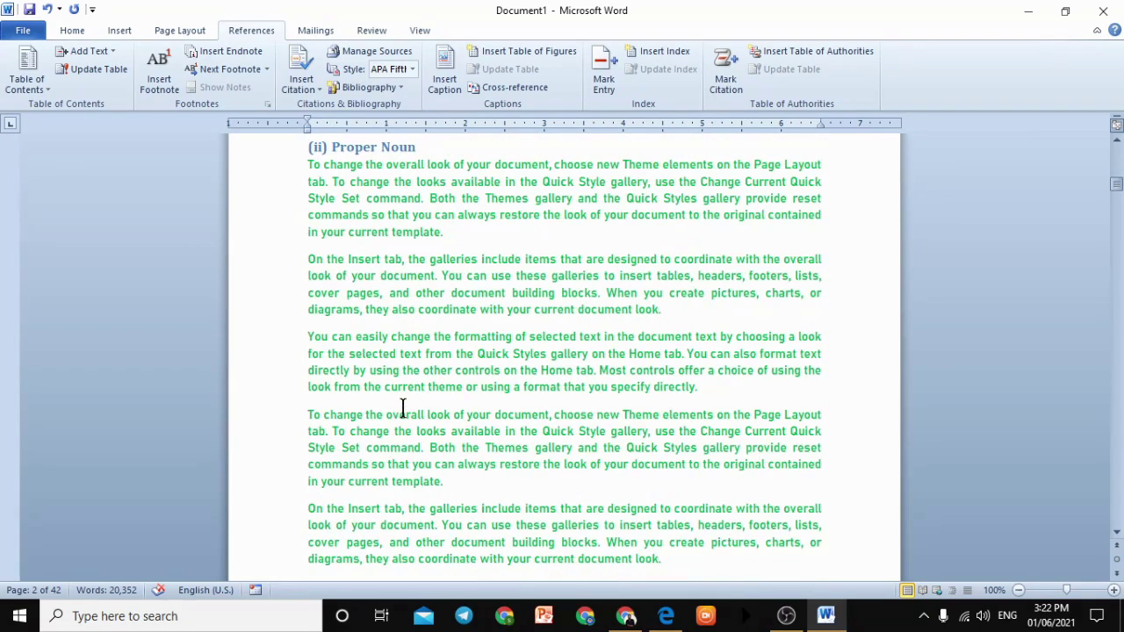
pyautogui.click(709, 382)
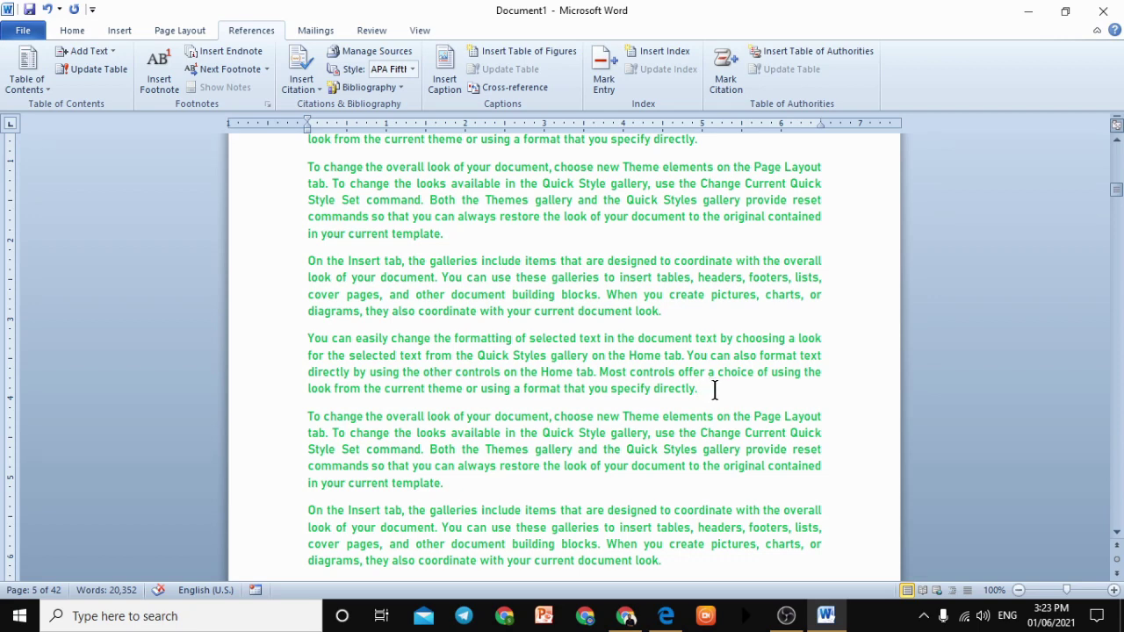
pyautogui.press('Return')
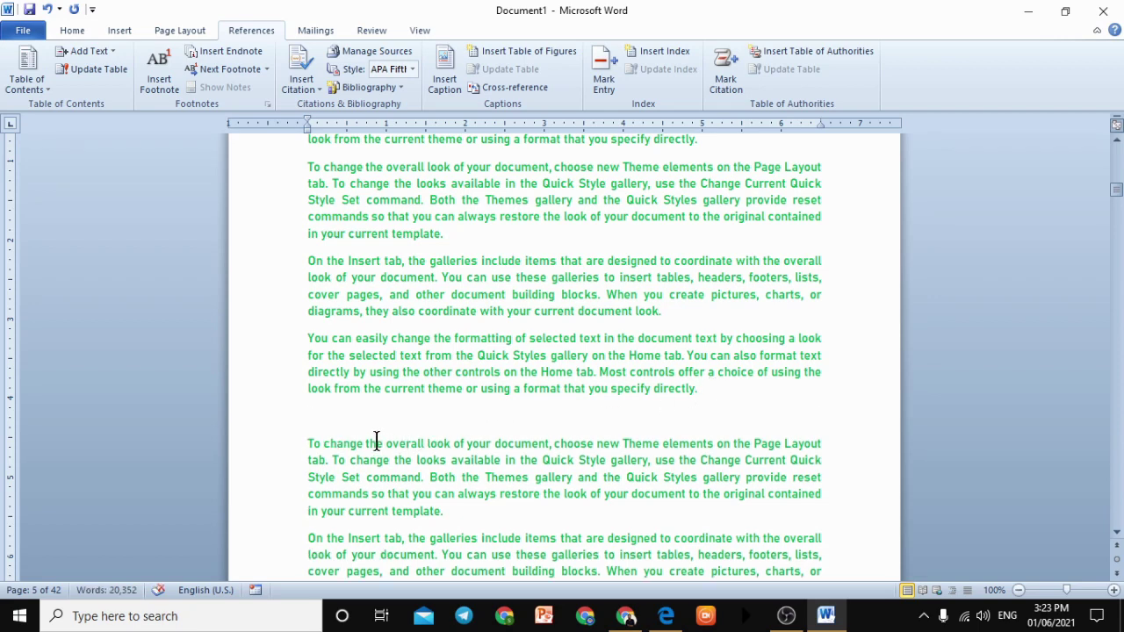
# - Enter "Material Noun" in place of the preceding paragraph's last line and separate it onto its own line
pyautogui.write('Mate')
pyautogui.press('BackSpace')
pyautogui.press('BackSpace')
pyautogui.write('terail Noun')
pyautogui.moveTo(356, 422); pyautogui.dragTo(307, 389)
pyautogui.write('Material')
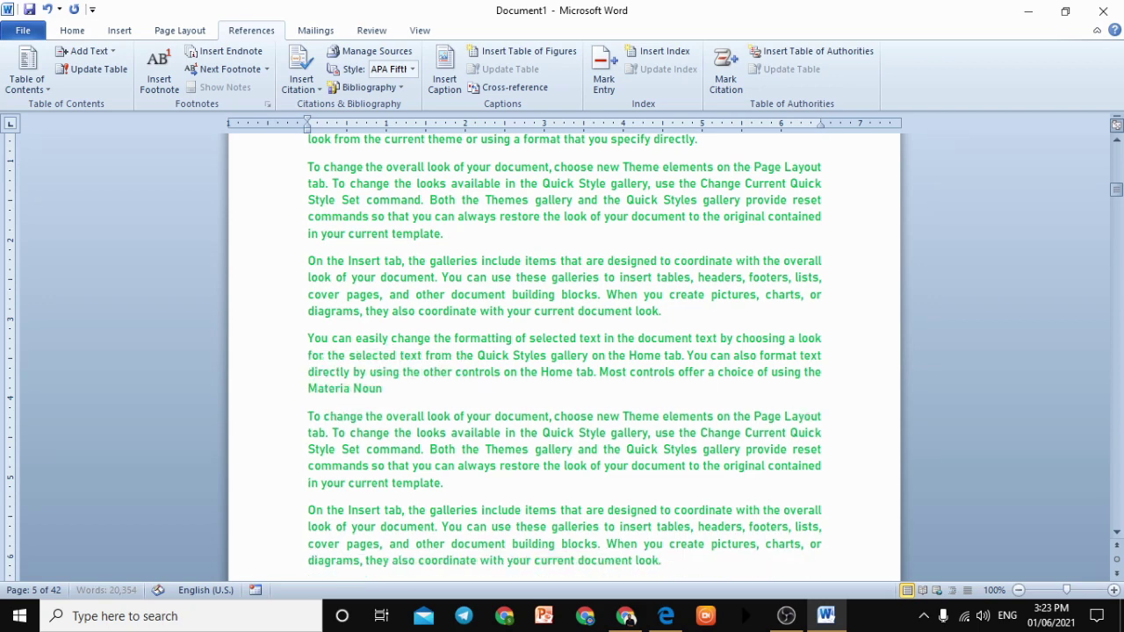
pyautogui.click(848, 376)
pyautogui.press('Return')
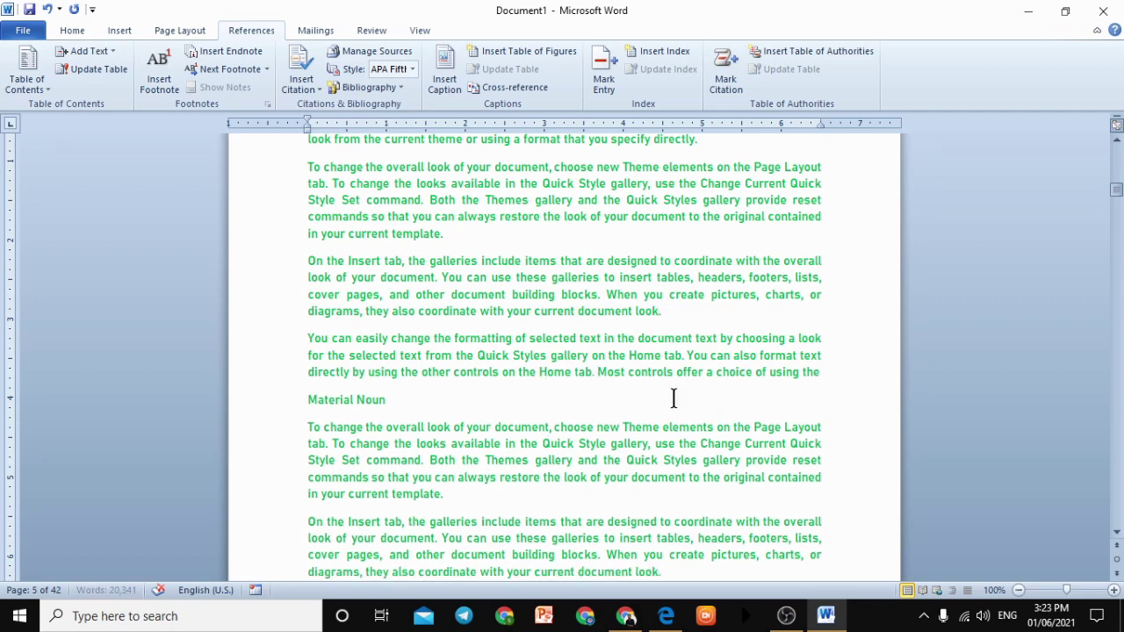
# - Prefix the "Material Noun" line on page 5 with the number "(iii)"
pyautogui.moveTo(416, 406); pyautogui.dragTo(312, 408)
pyautogui.click(311, 409)
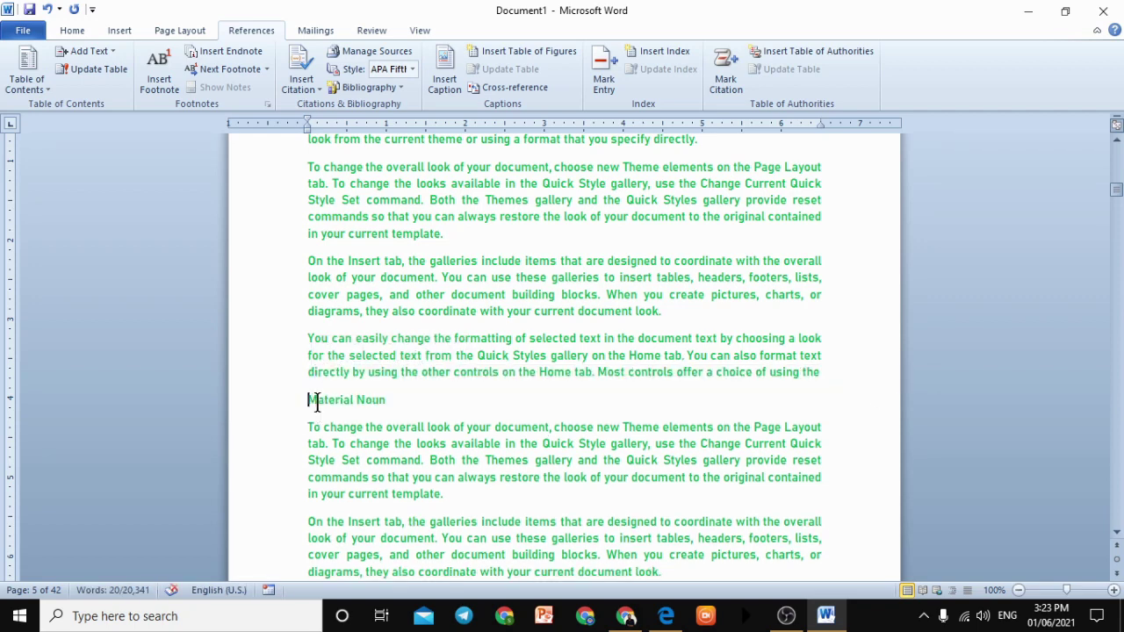
pyautogui.write('(iii)')
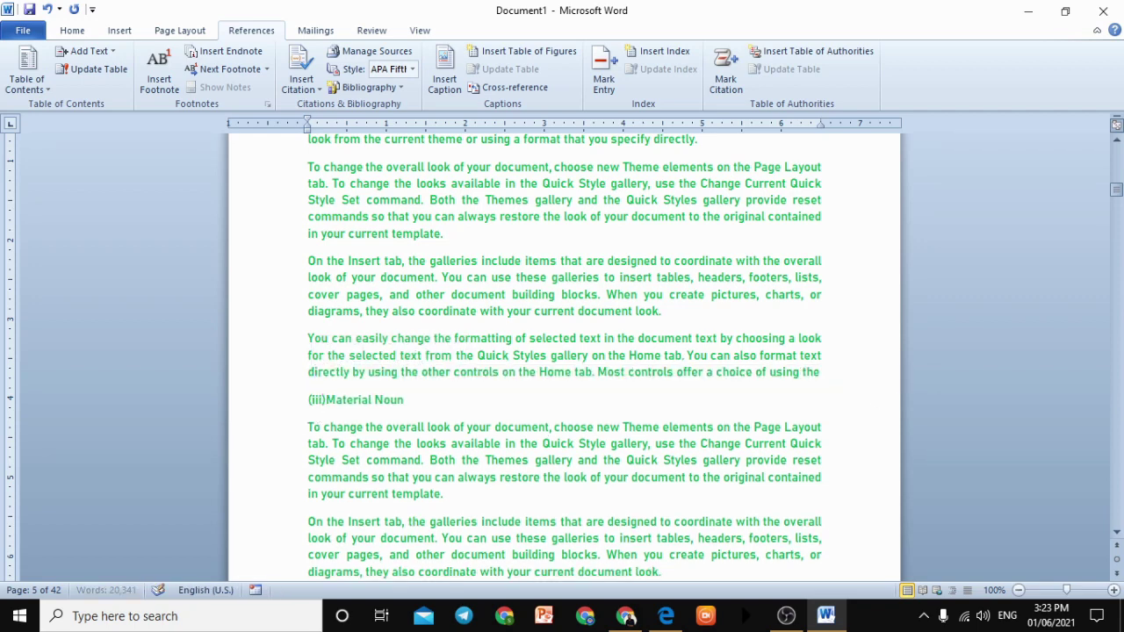
# - Mark the "(iii) Material Noun" line as a Level 2 entry for the table of contents
pyautogui.moveTo(425, 400); pyautogui.dragTo(238, 411)
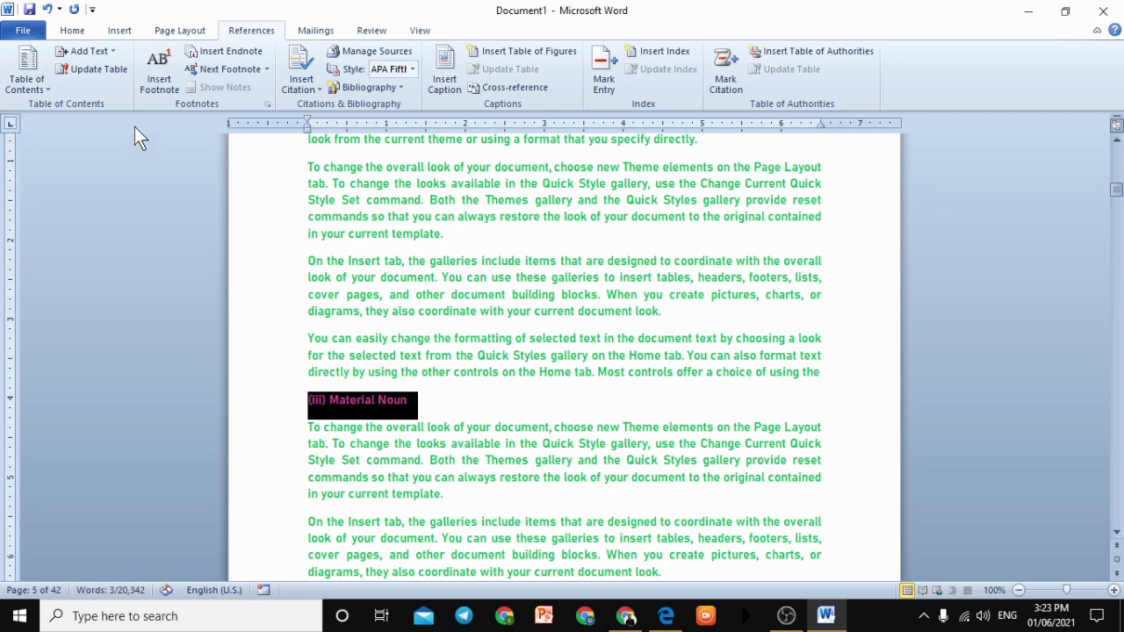
pyautogui.click(83, 56)
pyautogui.click(107, 112)
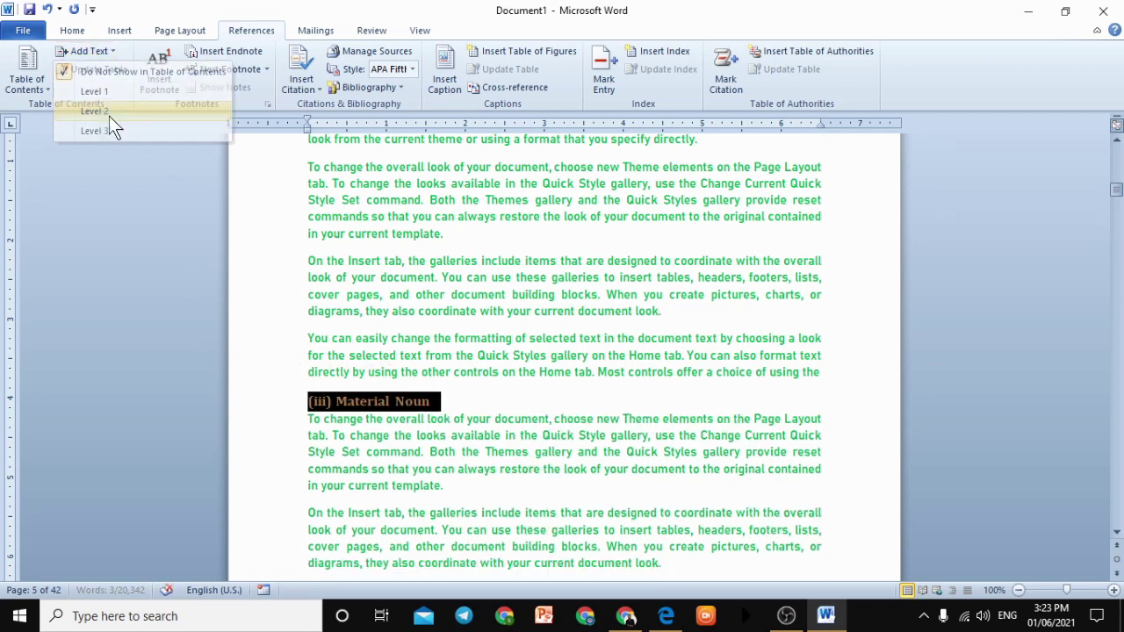
# - Insert one empty line above and one below the "(iii) Material Noun" heading
pyautogui.click(367, 400)
pyautogui.click(820, 371)
pyautogui.press('Return')
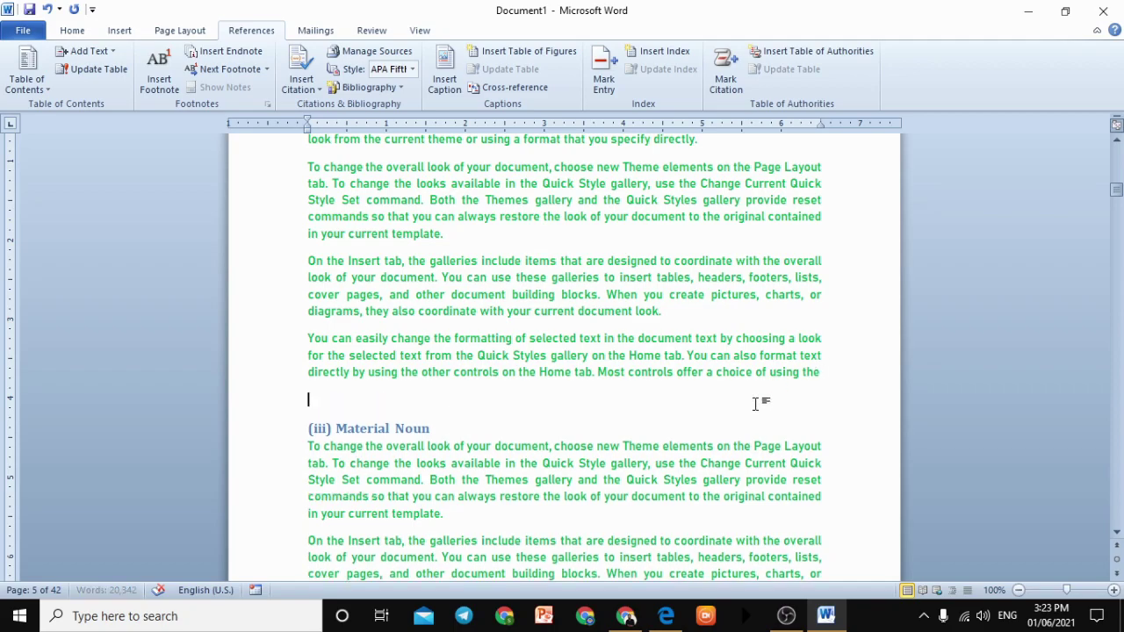
pyautogui.click(476, 431)
pyautogui.press('Return')
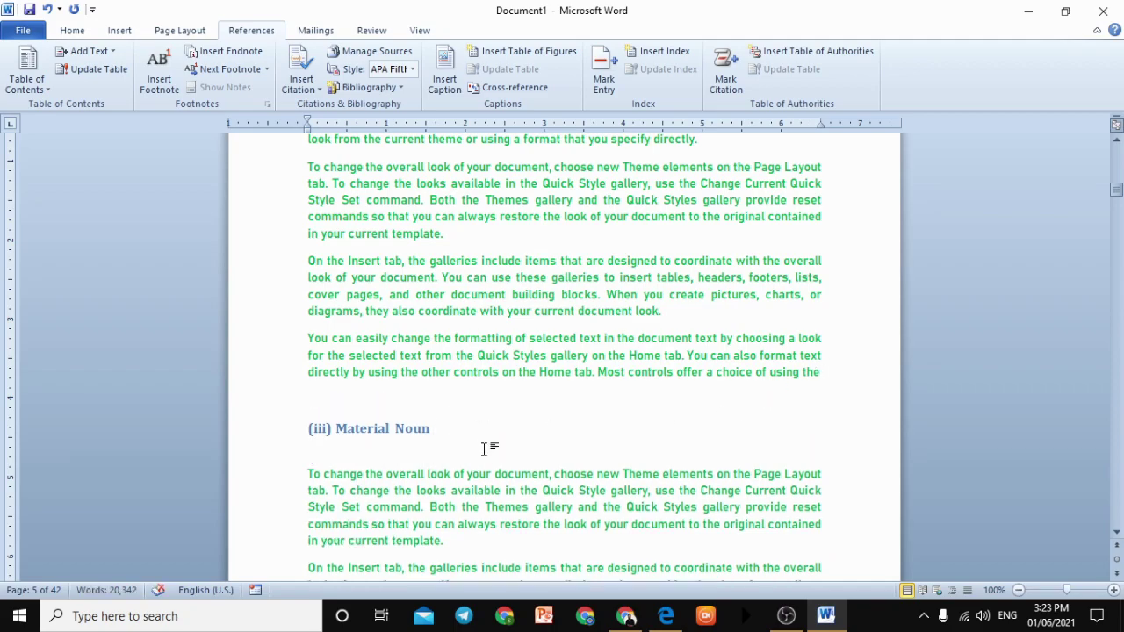
# - Insert two empty lines between paragraphs a couple of pages below "(iii) Material Noun", before one starting with "On the Insert tab"
pyautogui.scroll(-1, 487, 452)
pyautogui.scroll(-20, 488, 459)
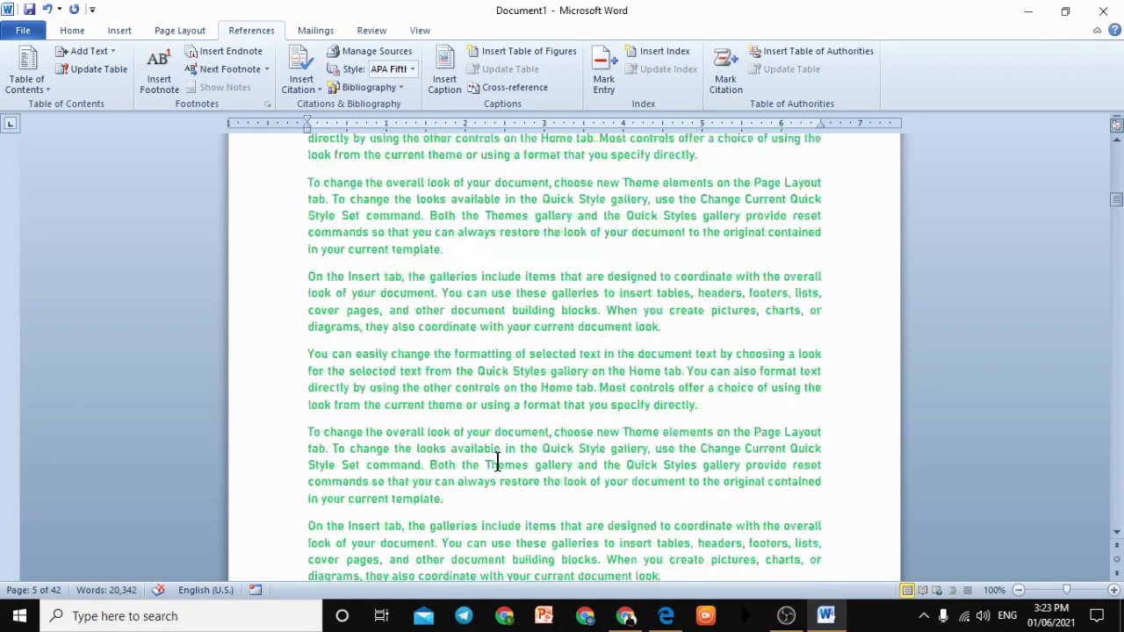
pyautogui.scroll(-6, 499, 458)
pyautogui.click(466, 334)
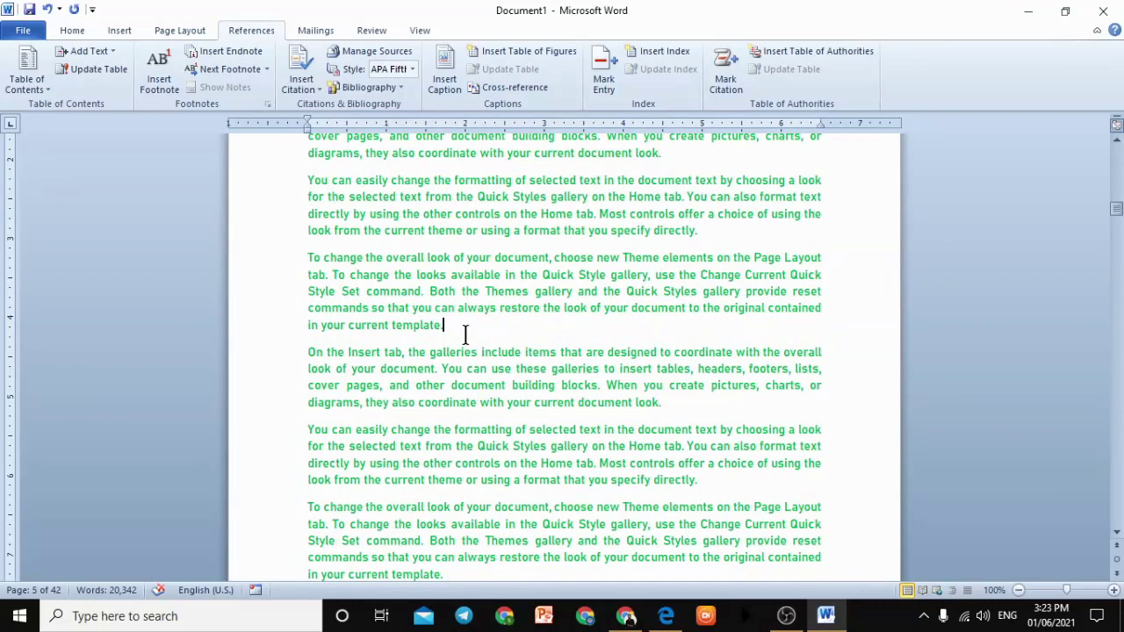
pyautogui.press('Return')
pyautogui.press('Return')
pyautogui.press('Up')
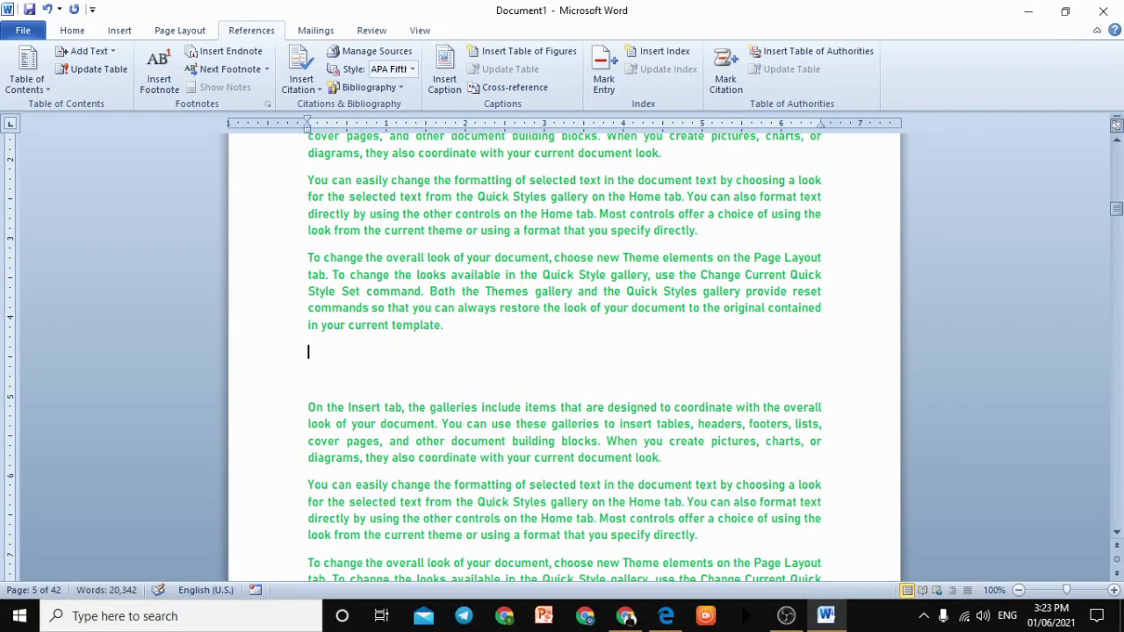
# - Enter "(iv) Abstract Noun" on the first of the new empty lines
pyautogui.write('(iv) Abstract')
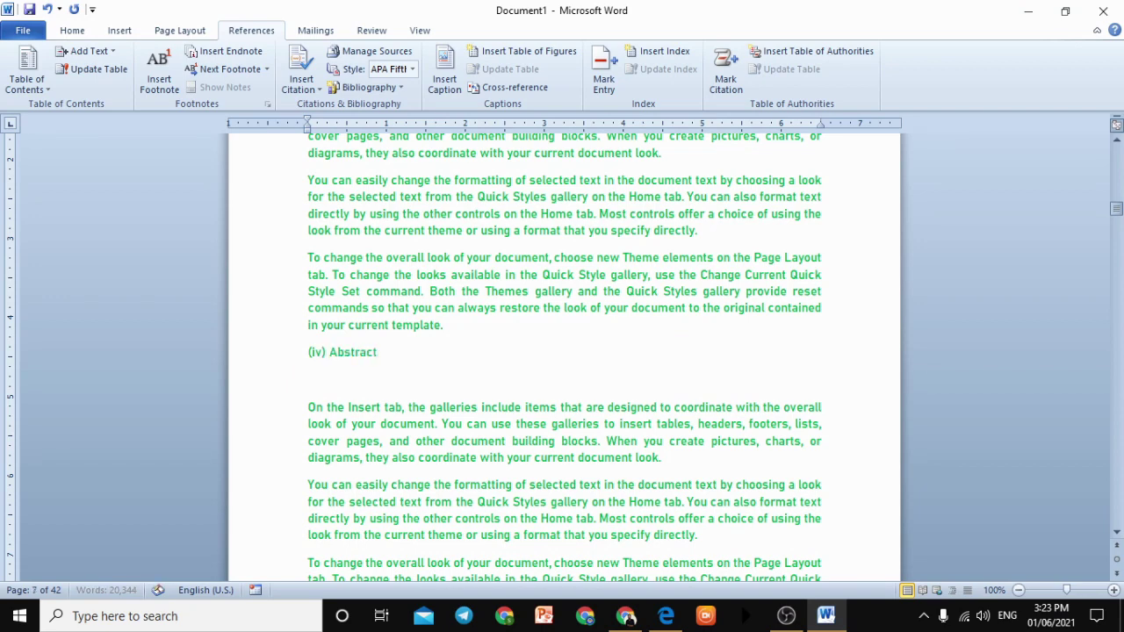
pyautogui.write(' noun')
pyautogui.press('BackSpace')
pyautogui.press('BackSpace')
pyautogui.press('BackSpace')
pyautogui.write('Noun')
# - Mark the "(iv) Abstract Noun" line as a Level 2 table of contents entry and add an empty line above it
pyautogui.moveTo(527, 359); pyautogui.dragTo(309, 353)
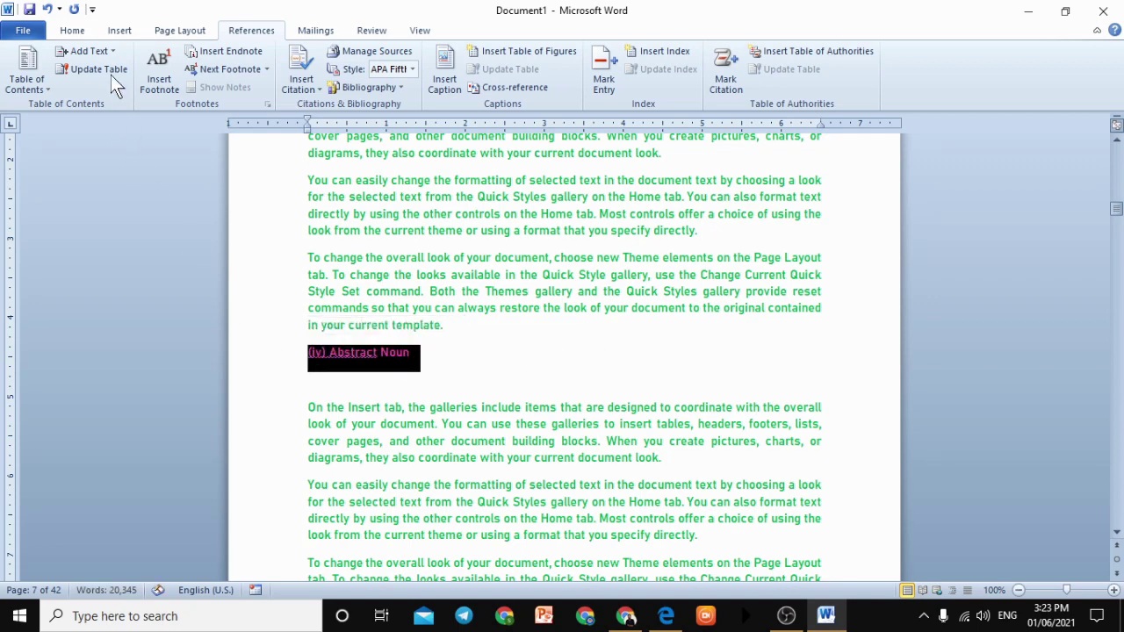
pyautogui.click(98, 52)
pyautogui.click(103, 110)
pyautogui.click(441, 307)
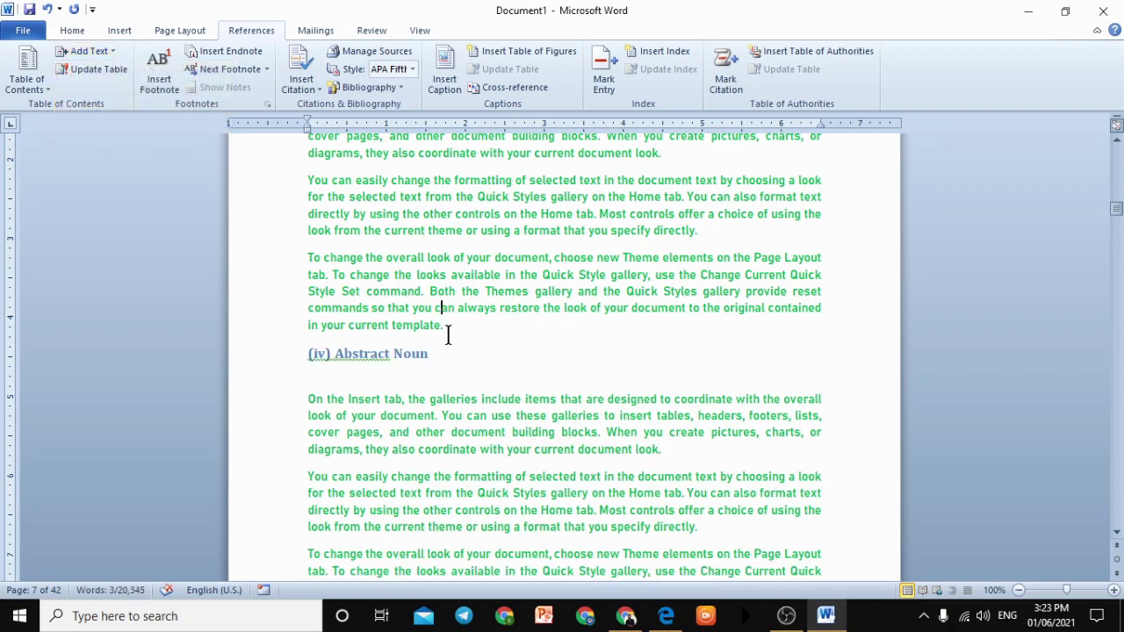
pyautogui.press('Return')
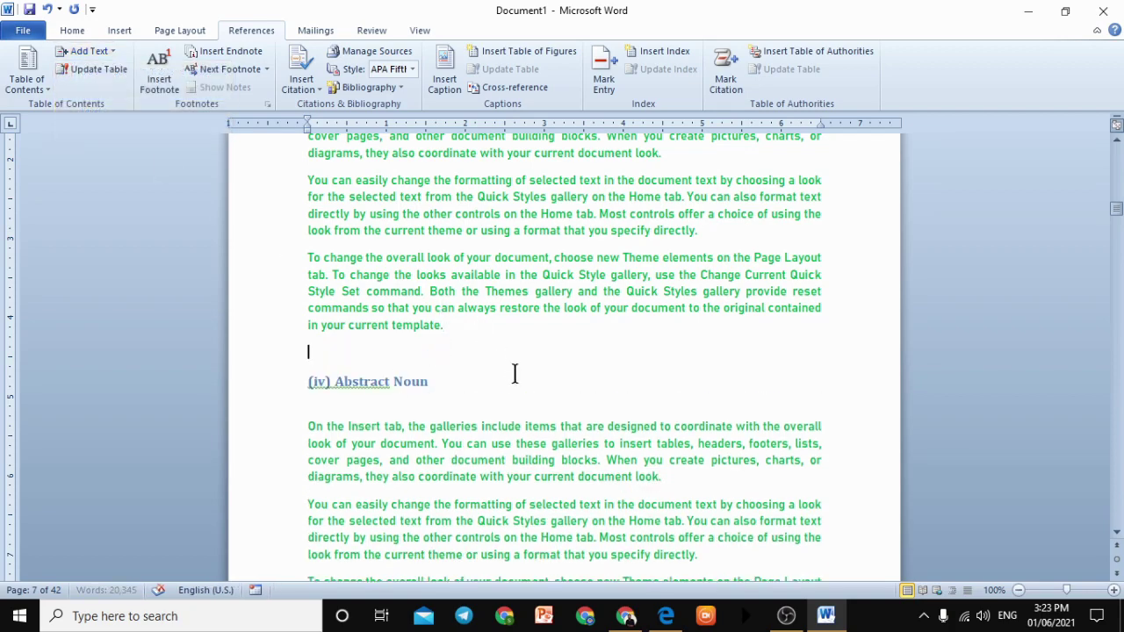
# - Start a new line numbered "(v)" further below "(iv) Abstract Noun", before a paragraph starting with "To change the overall look"
pyautogui.scroll(-10, 514, 374)
pyautogui.click(742, 254)
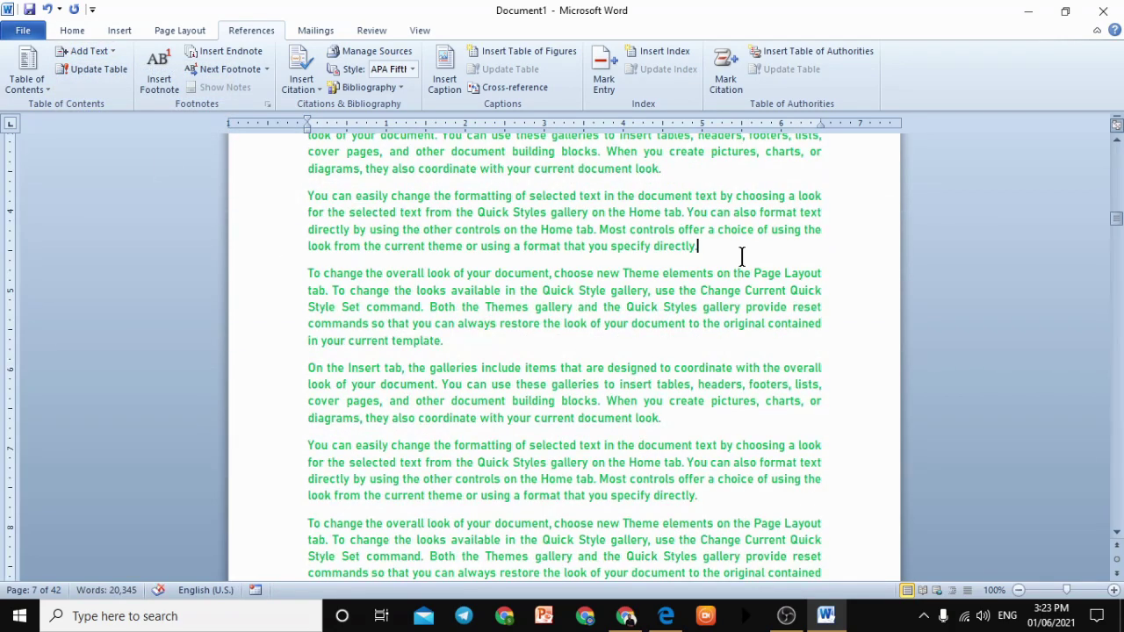
pyautogui.press('Return')
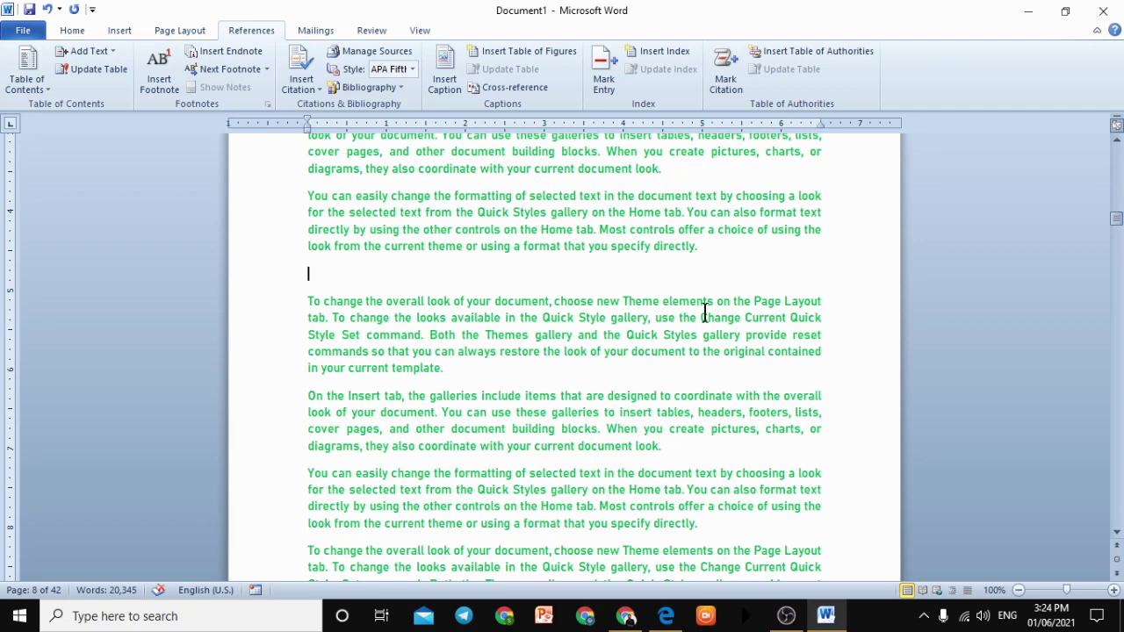
pyautogui.write('(v)')
# - Review the existing noun subheadings, from "(i) Common Noun" onward
pyautogui.scroll(15, 544, 351)
pyautogui.scroll(20, 548, 360)
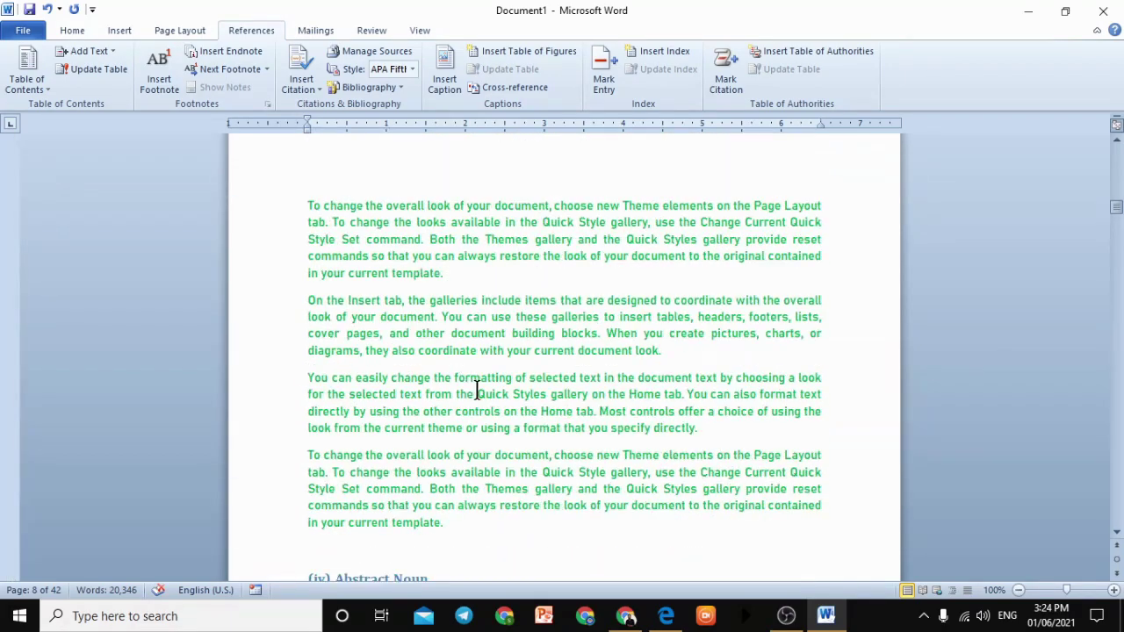
pyautogui.scroll(20, 491, 386)
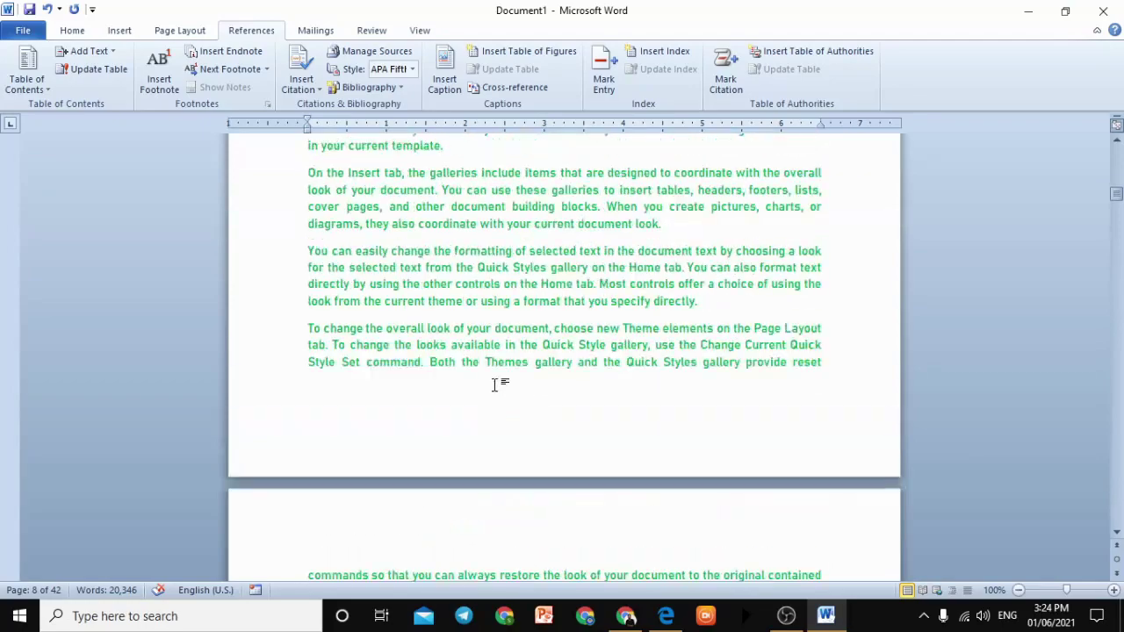
pyautogui.scroll(10, 483, 403)
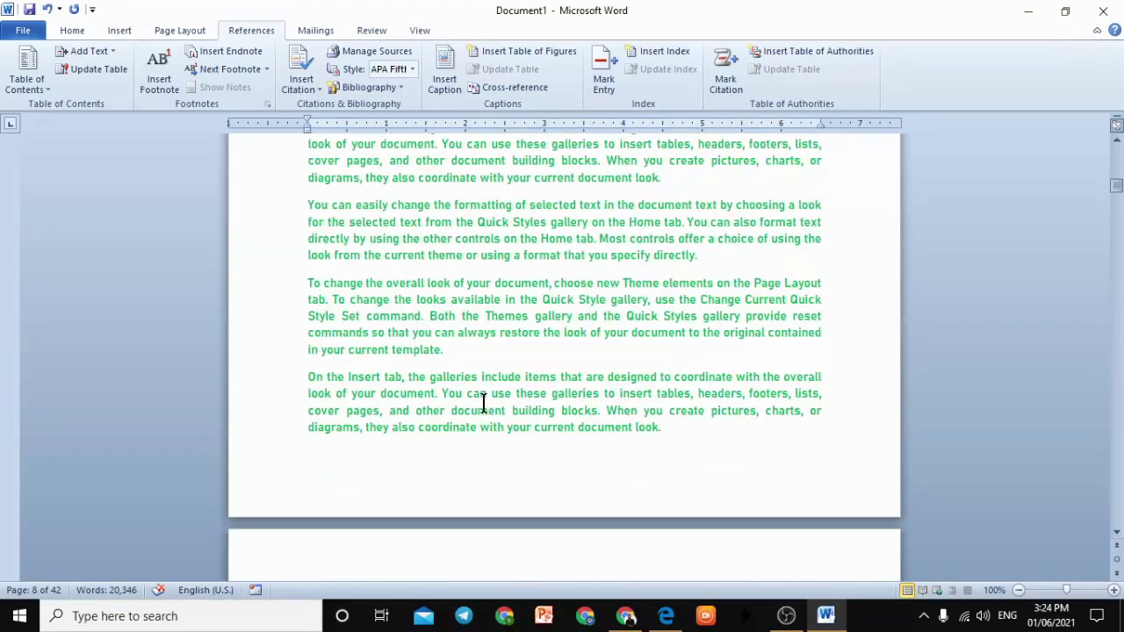
pyautogui.scroll(9, 488, 403)
pyautogui.scroll(-5, 490, 403)
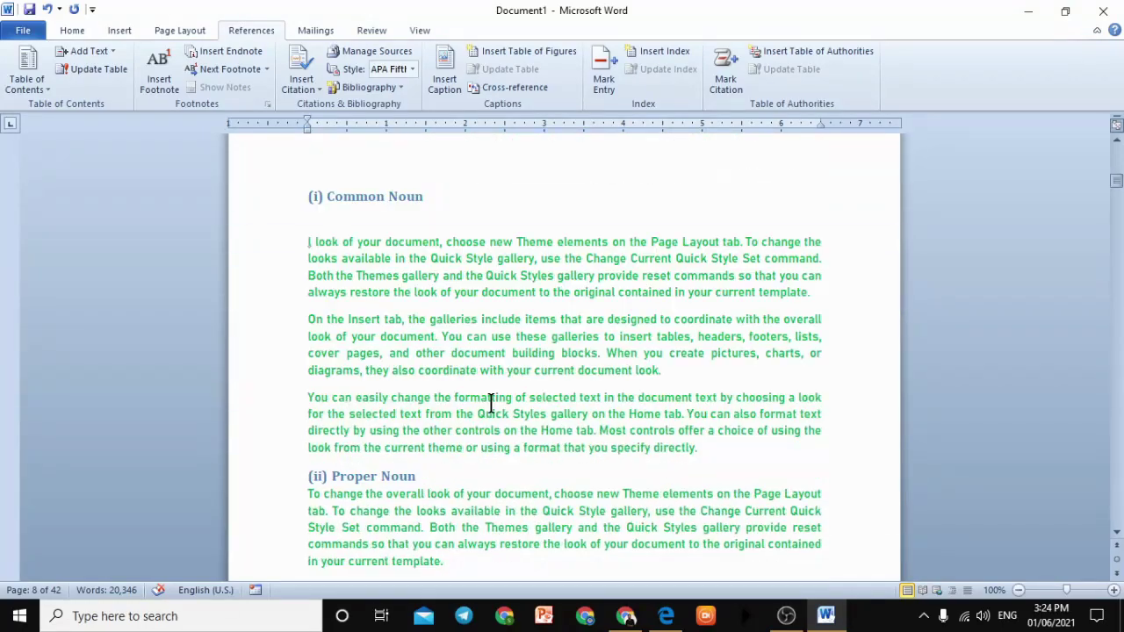
pyautogui.scroll(-11, 491, 402)
pyautogui.scroll(11, 494, 401)
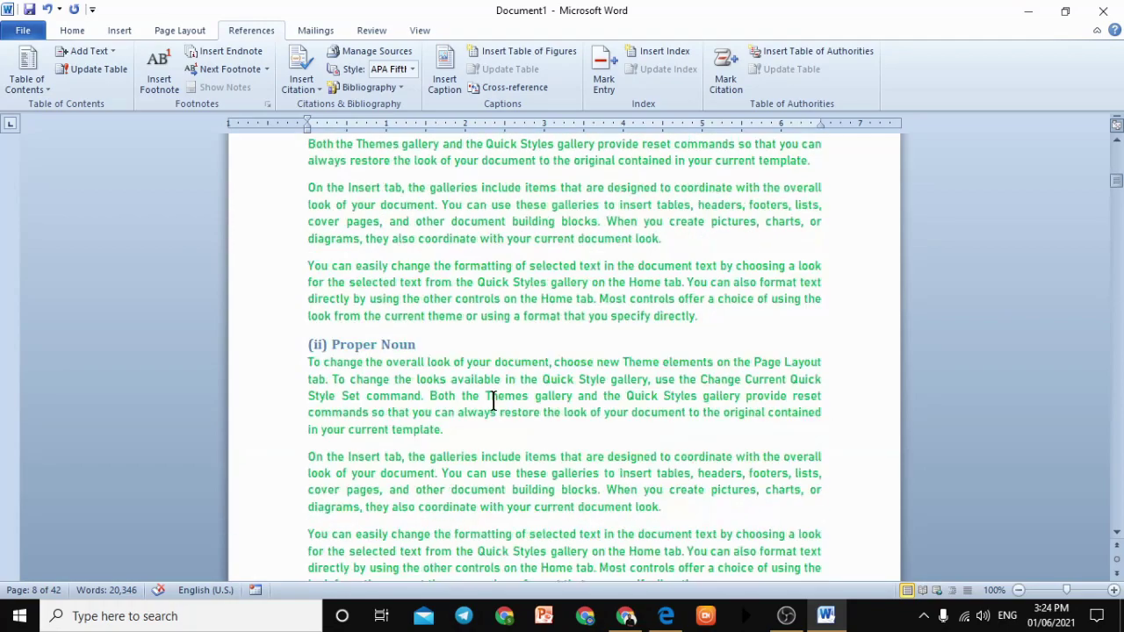
pyautogui.scroll(-18, 497, 403)
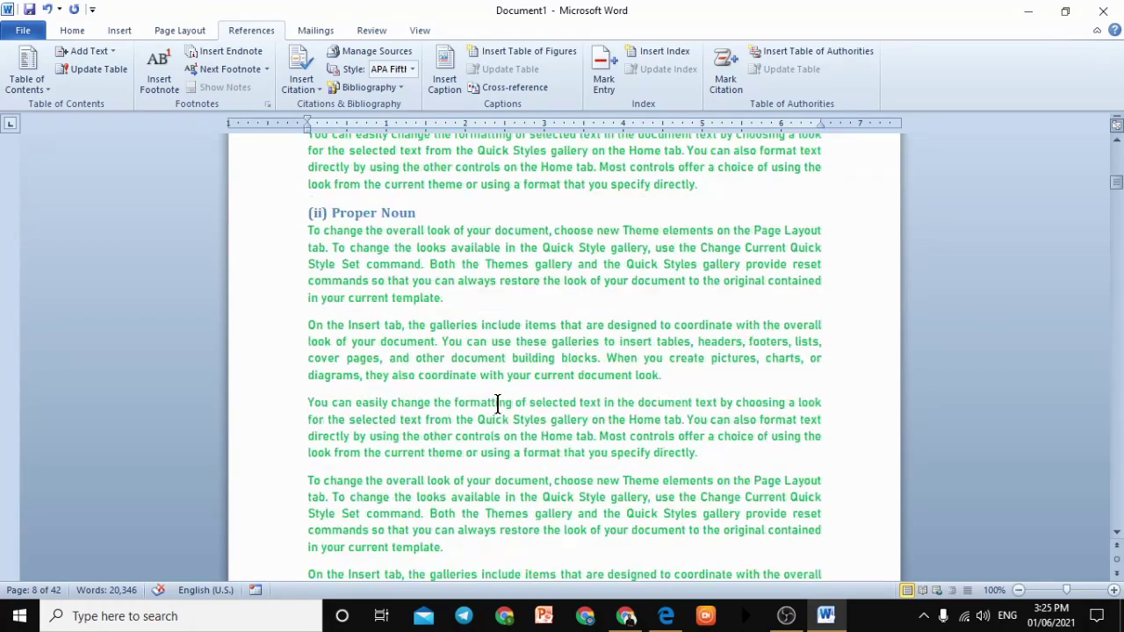
pyautogui.scroll(-15, 497, 403)
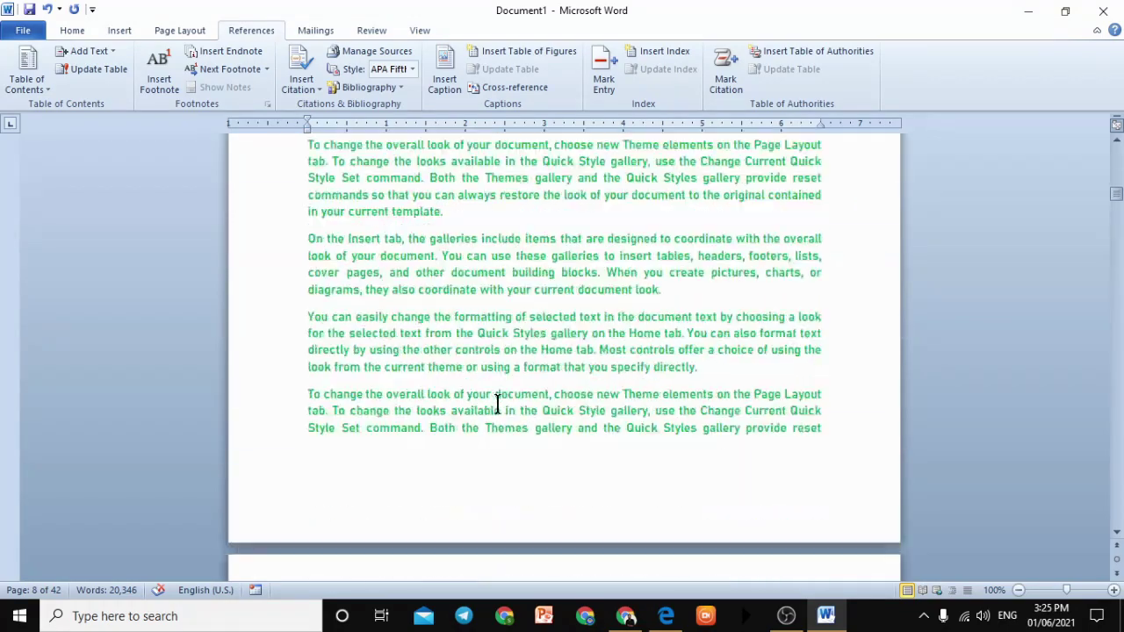
pyautogui.scroll(-7, 498, 403)
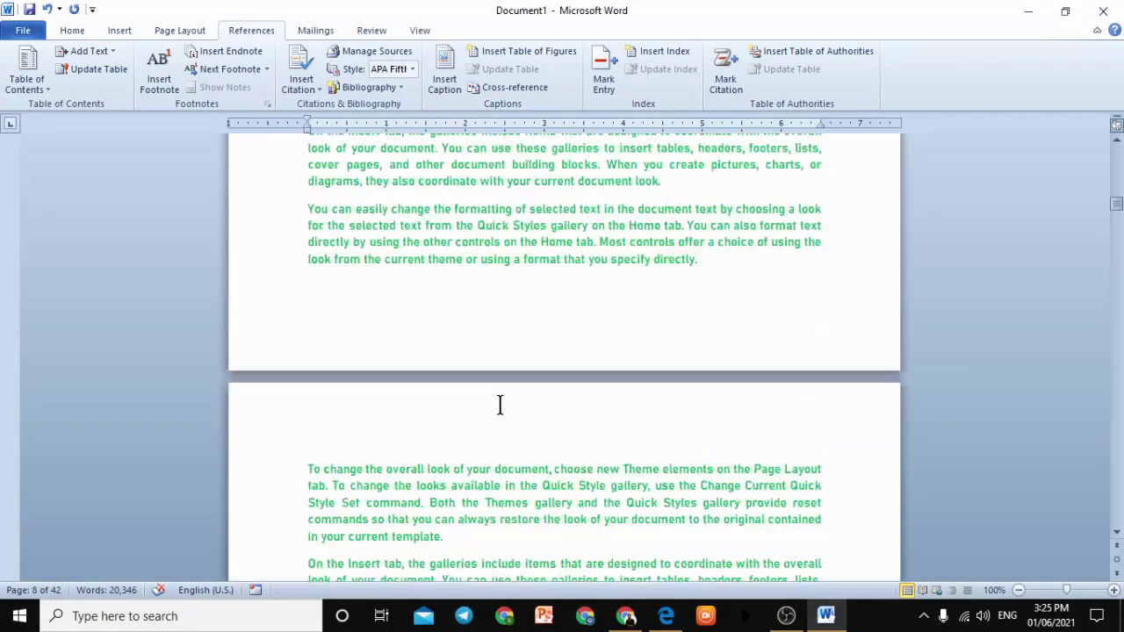
# - Insert an empty line after the opening paragraph of the page that holds the "(iv) Abstract Noun" heading
pyautogui.click(514, 407)
pyautogui.press('Return')
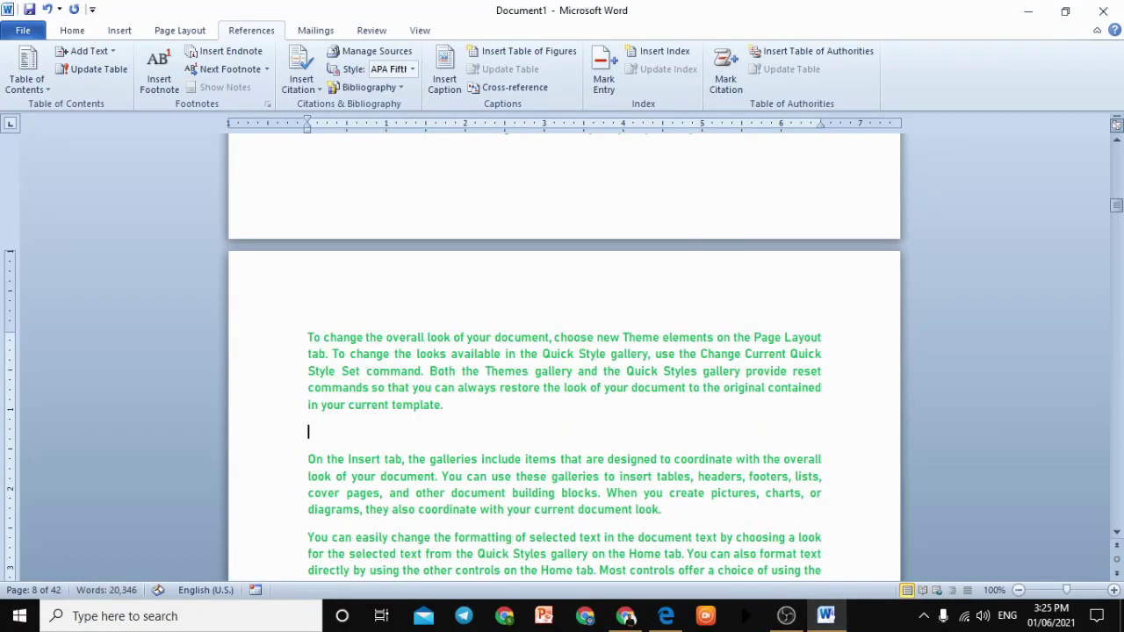
# - Complete the "(v)" line with the title "Collective Noun"
pyautogui.scroll(20, 456, 376)
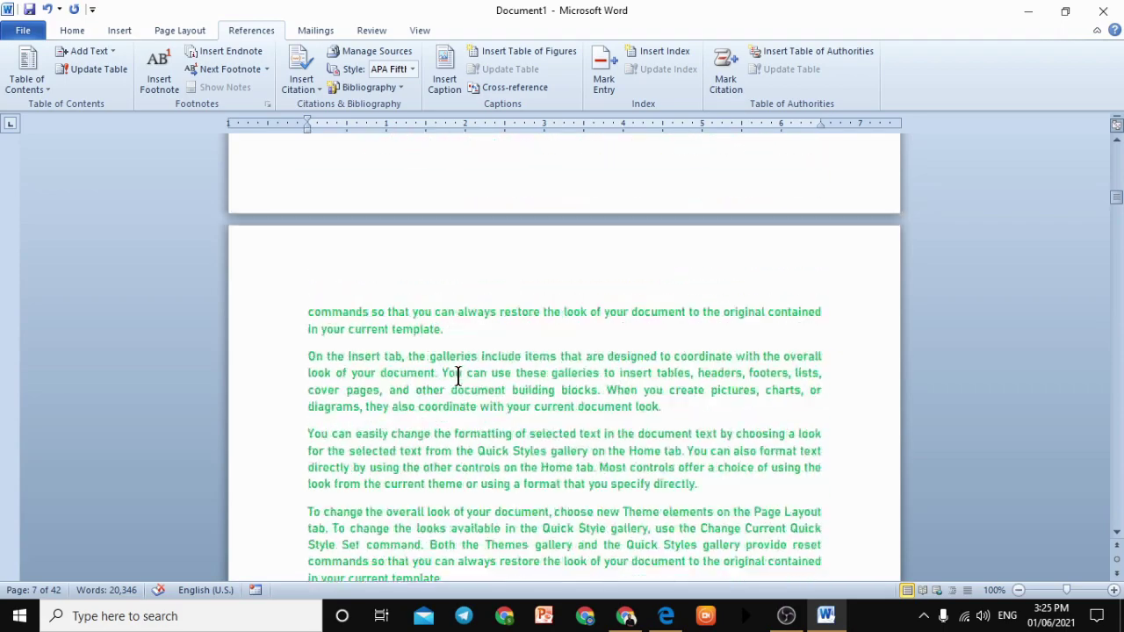
pyautogui.scroll(4, 455, 375)
pyautogui.scroll(-18, 456, 376)
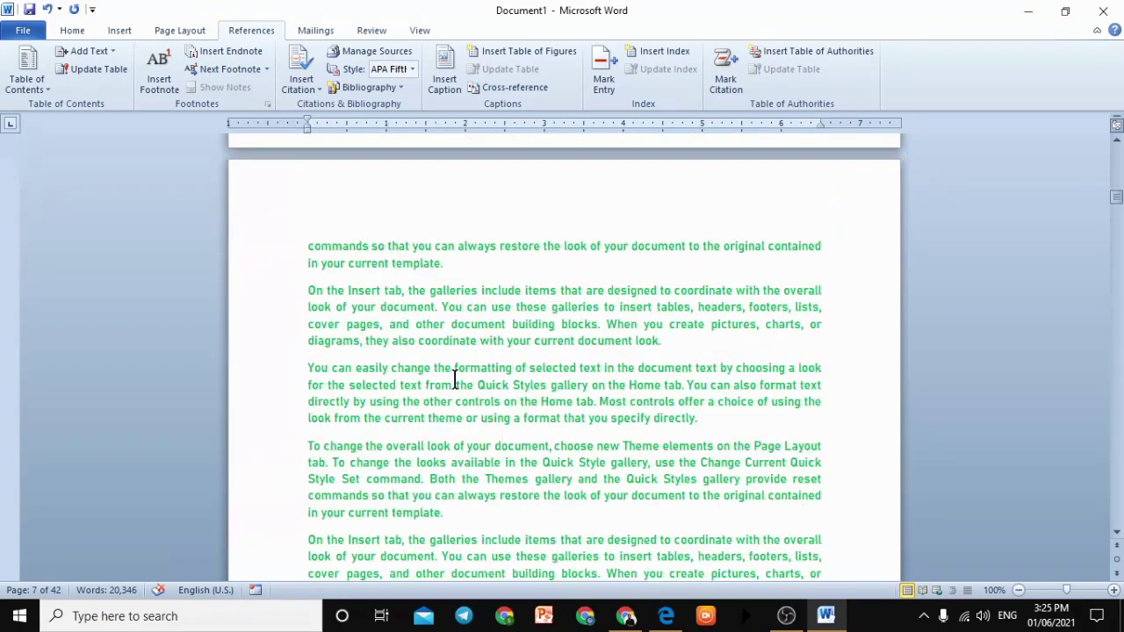
pyautogui.scroll(-7, 463, 387)
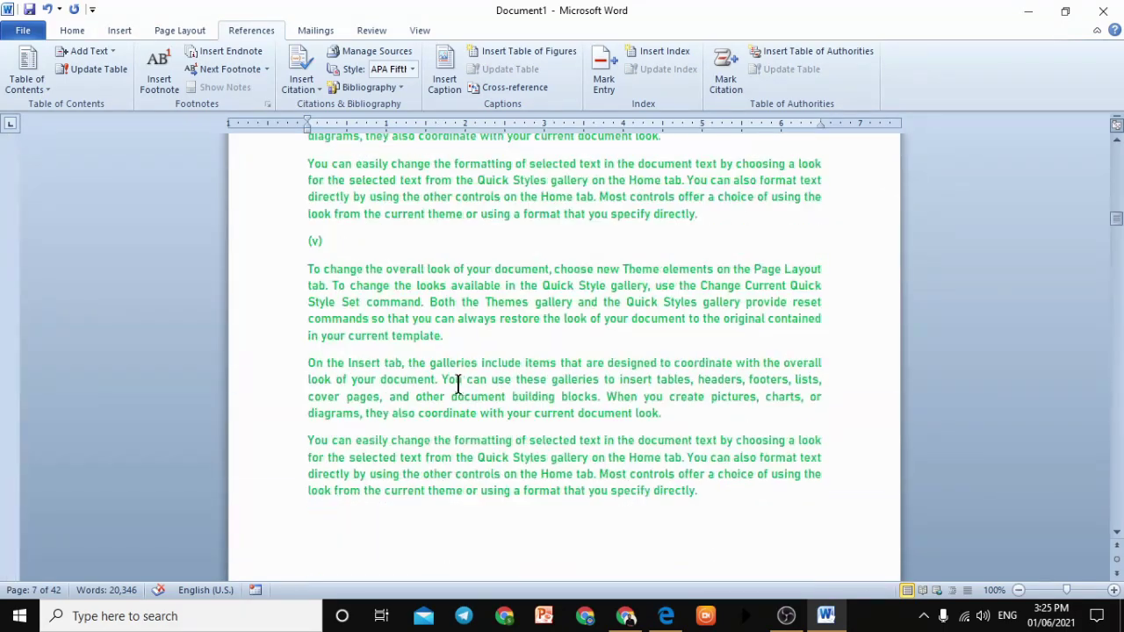
pyautogui.click(375, 249)
pyautogui.write('CXo')
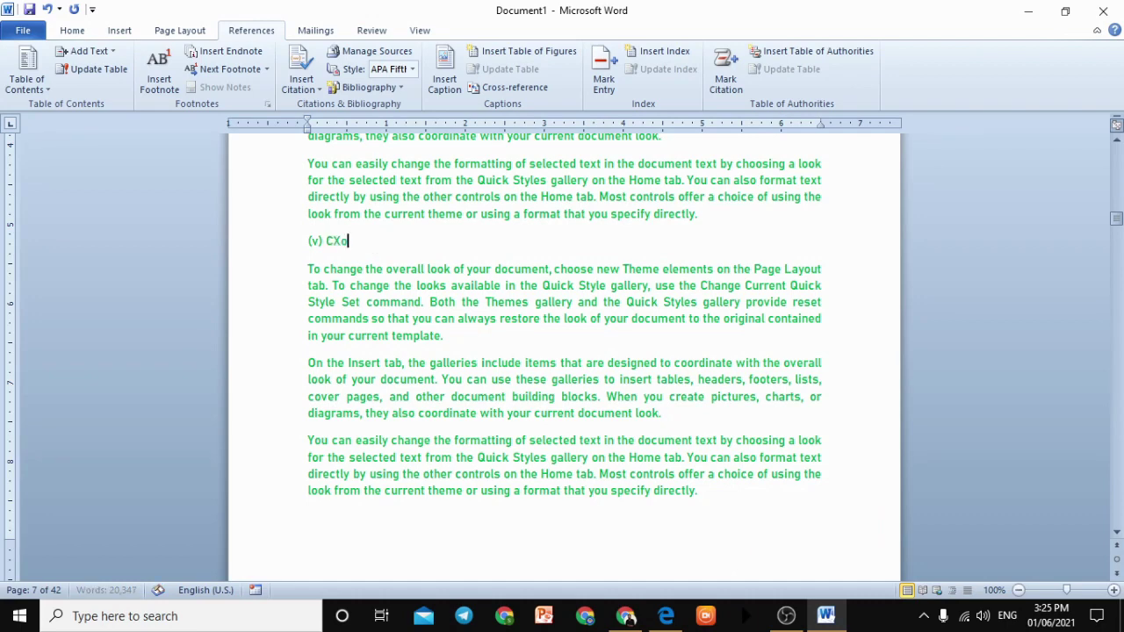
pyautogui.press('BackSpace')
pyautogui.press('BackSpace')
pyautogui.write('ollective Noun')
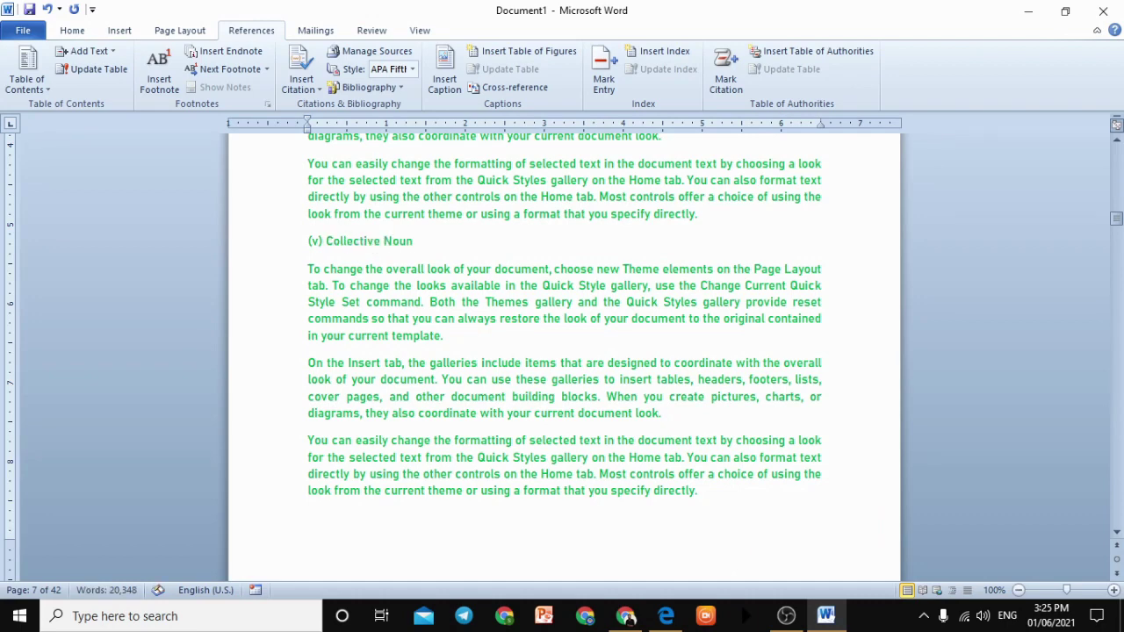
# - Mark the "(v) Collective Noun" line as a Level 2 entry for the table of contents
pyautogui.moveTo(425, 242); pyautogui.dragTo(263, 257)
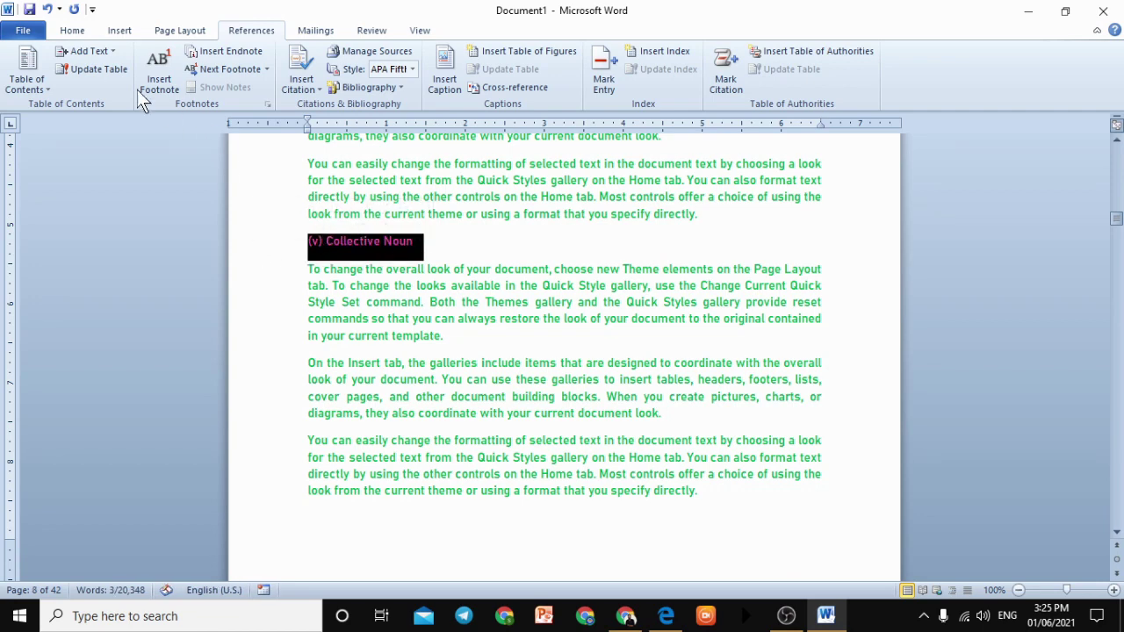
pyautogui.click(99, 57)
pyautogui.click(102, 108)
pyautogui.click(418, 293)
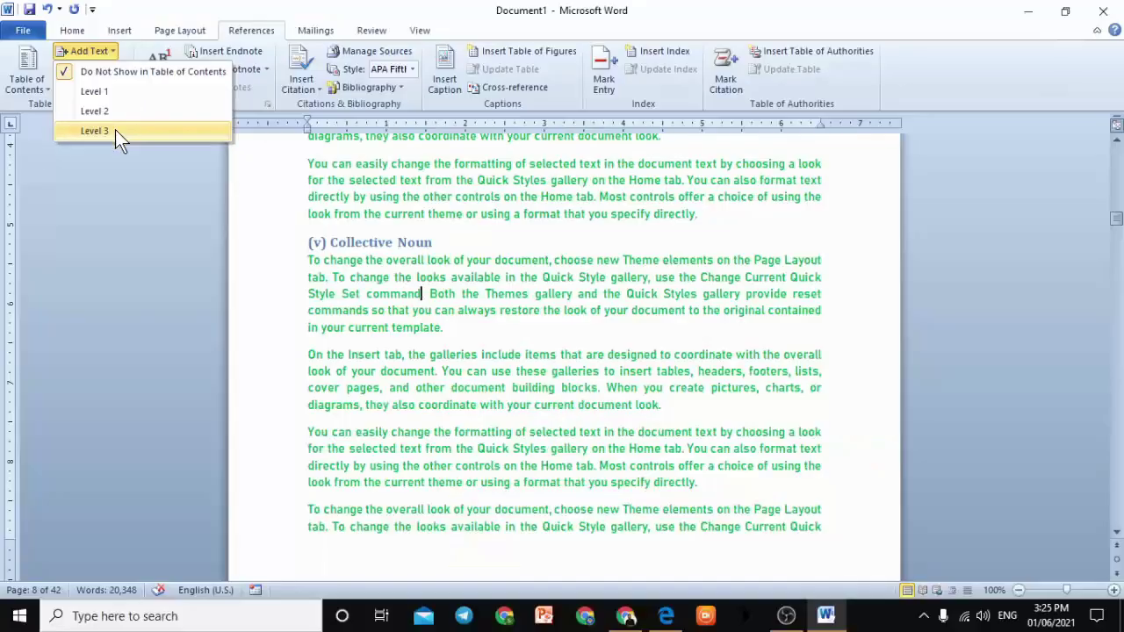
pyautogui.click(377, 254)
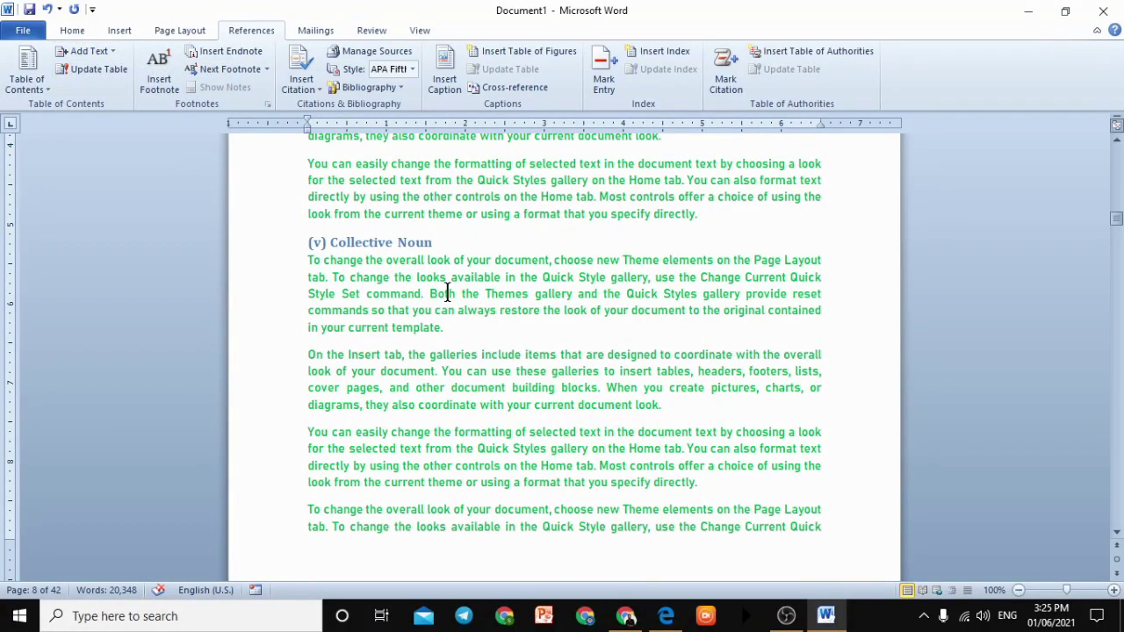
# - Review the "1. NOUN" main heading and the "(i) Common Noun" subheading beneath it
pyautogui.scroll(10, 447, 298)
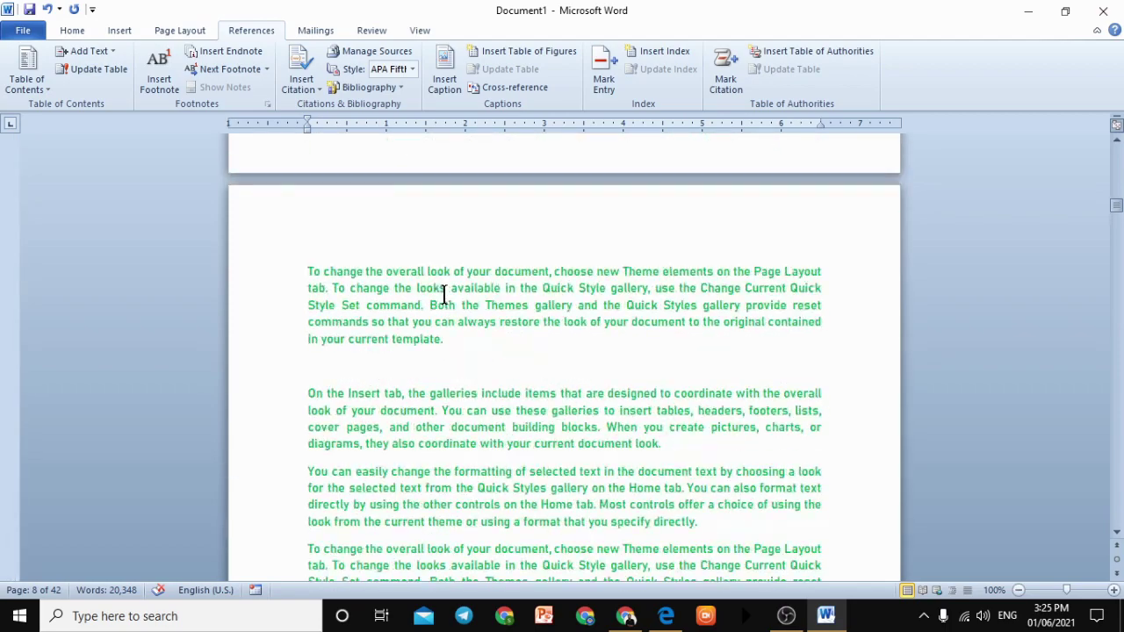
pyautogui.scroll(15, 420, 279)
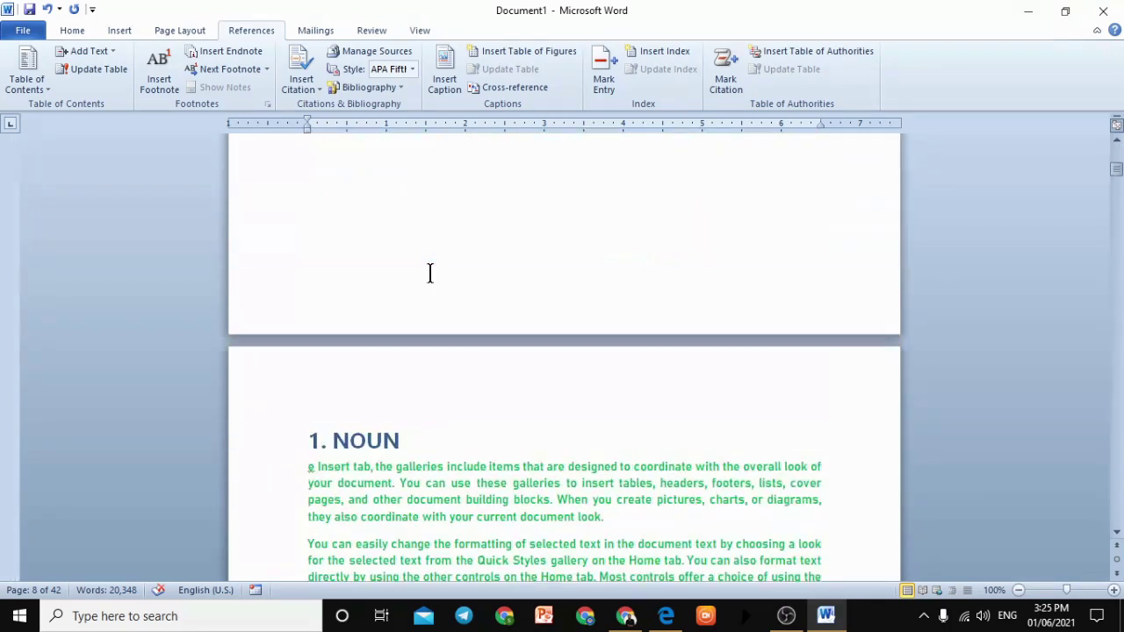
pyautogui.moveTo(402, 248); pyautogui.dragTo(307, 243)
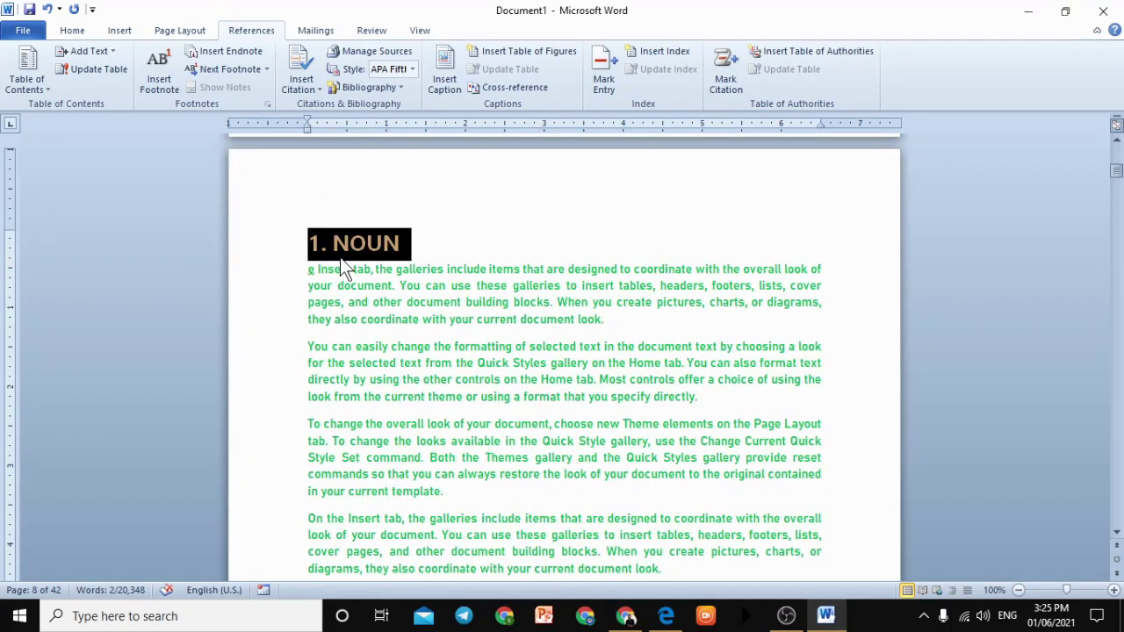
pyautogui.click(340, 254)
pyautogui.scroll(-15, 360, 285)
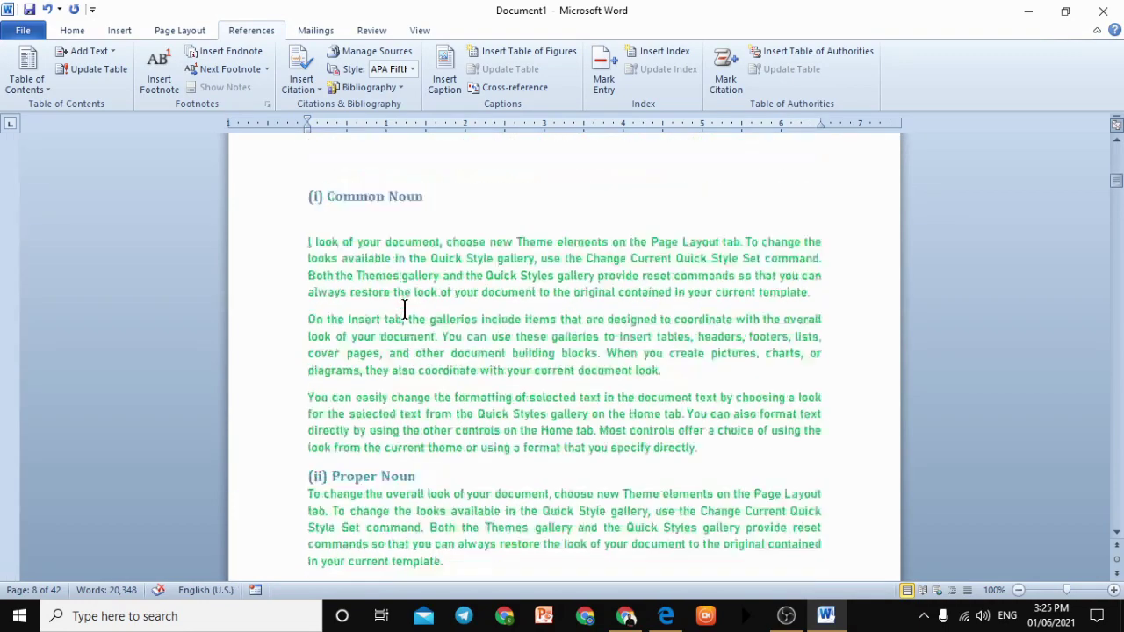
pyautogui.moveTo(444, 279); pyautogui.dragTo(326, 263)
pyautogui.click(344, 263)
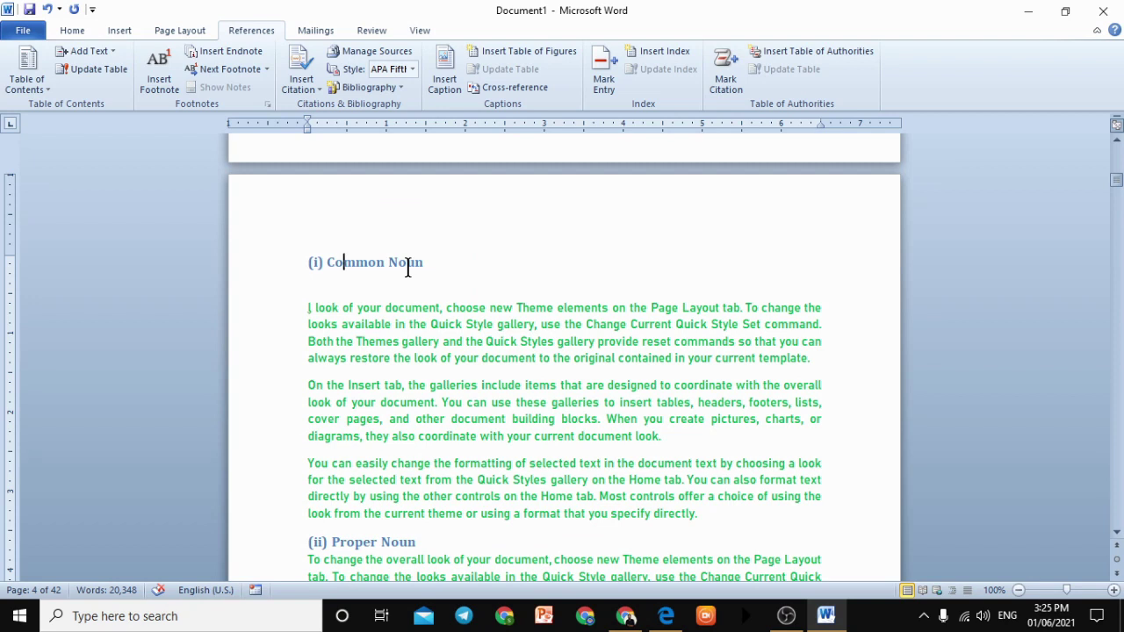
# - Check the table-of-contents level assigned to the "(i) Common Noun" subheading and review the "1. NOUN" main heading above it
pyautogui.click(95, 53)
pyautogui.click(525, 338)
pyautogui.moveTo(430, 267); pyautogui.dragTo(405, 270)
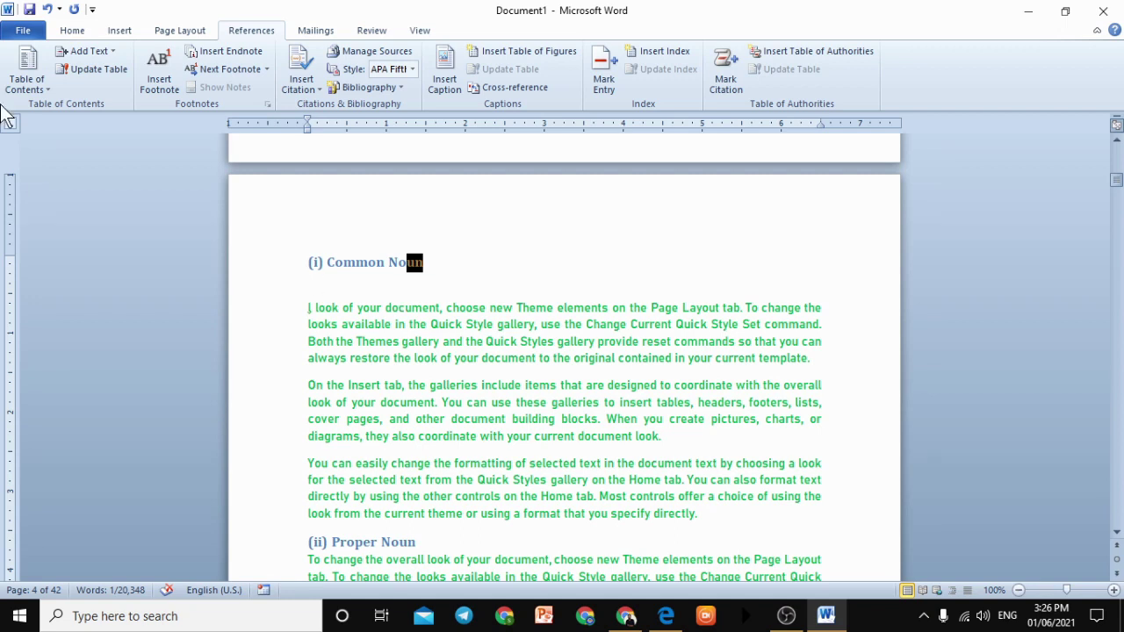
pyautogui.click(88, 51)
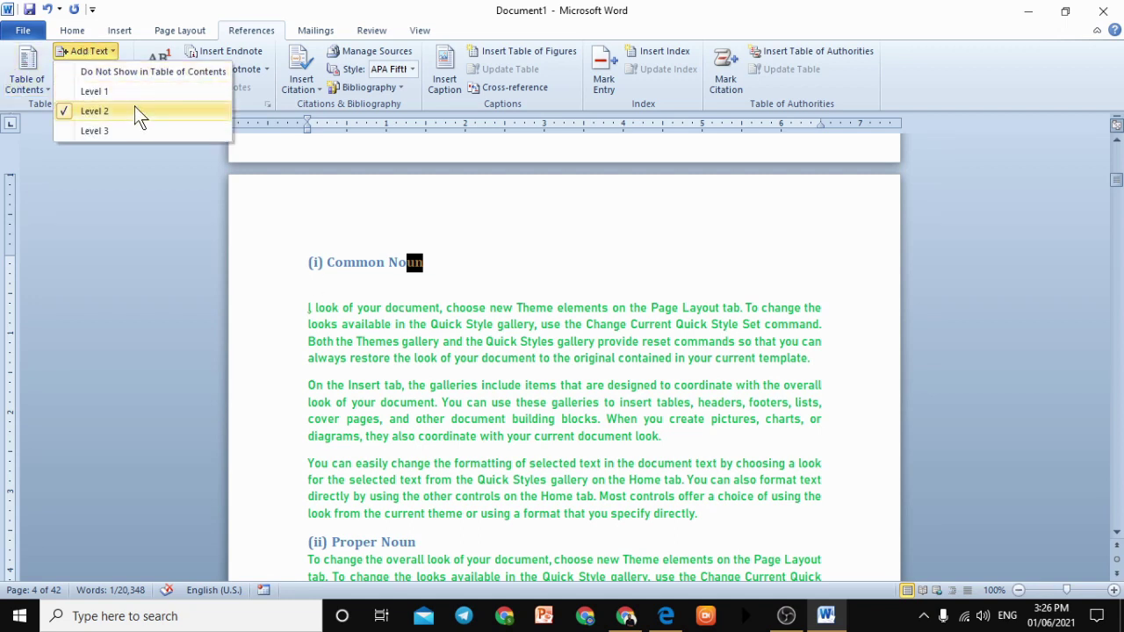
pyautogui.click(461, 400)
pyautogui.scroll(15, 465, 401)
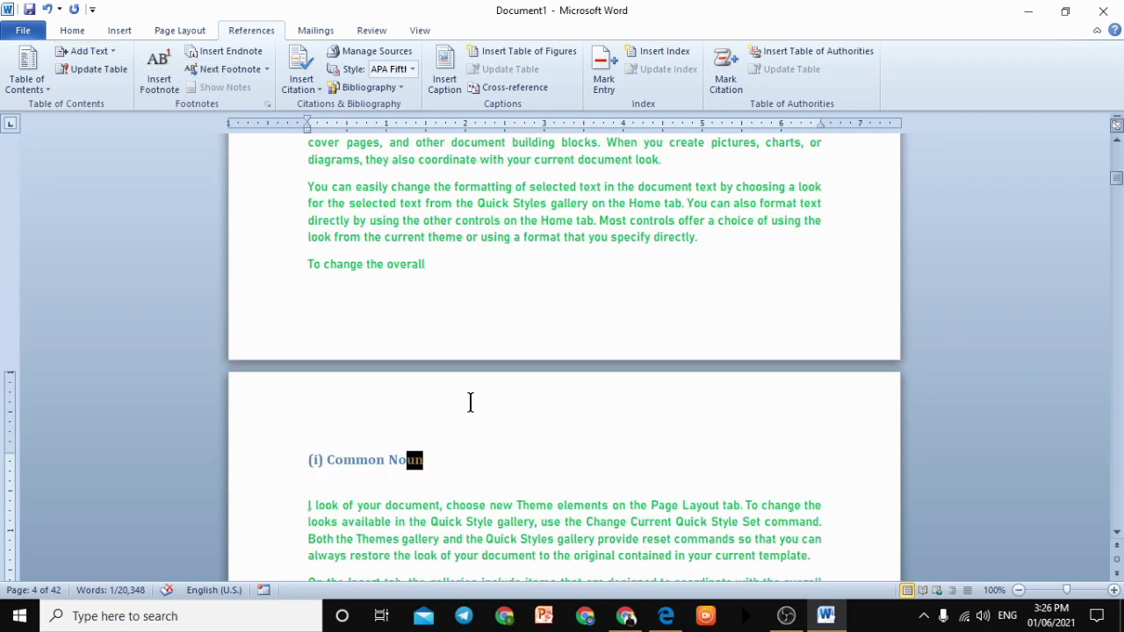
pyautogui.click(476, 388)
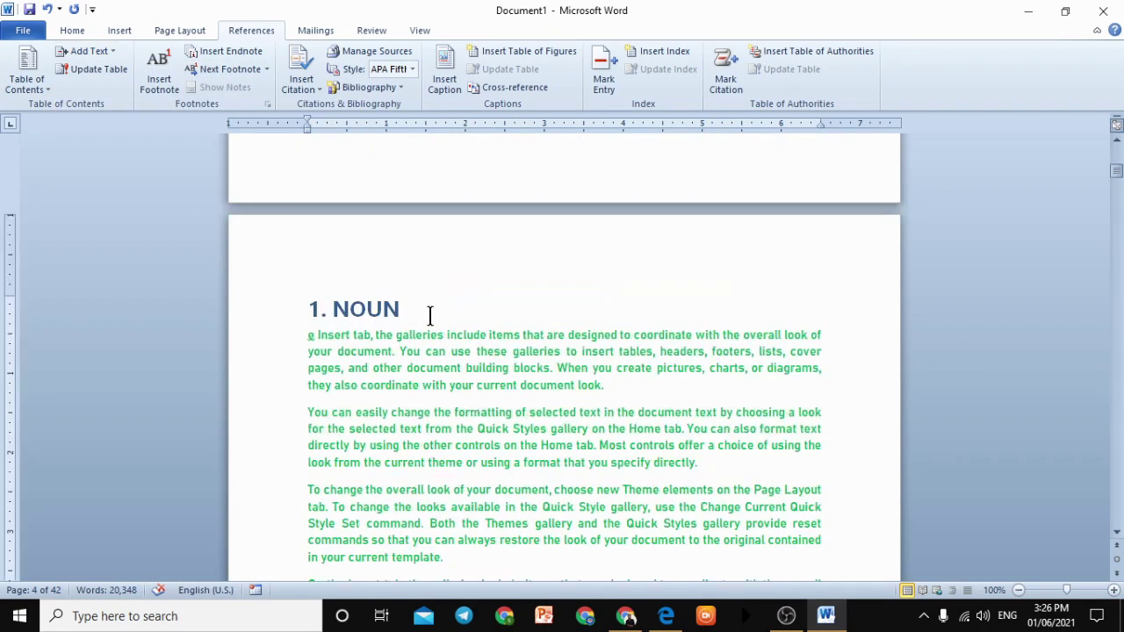
pyautogui.scroll(5, 452, 386)
pyautogui.scroll(-10, 452, 386)
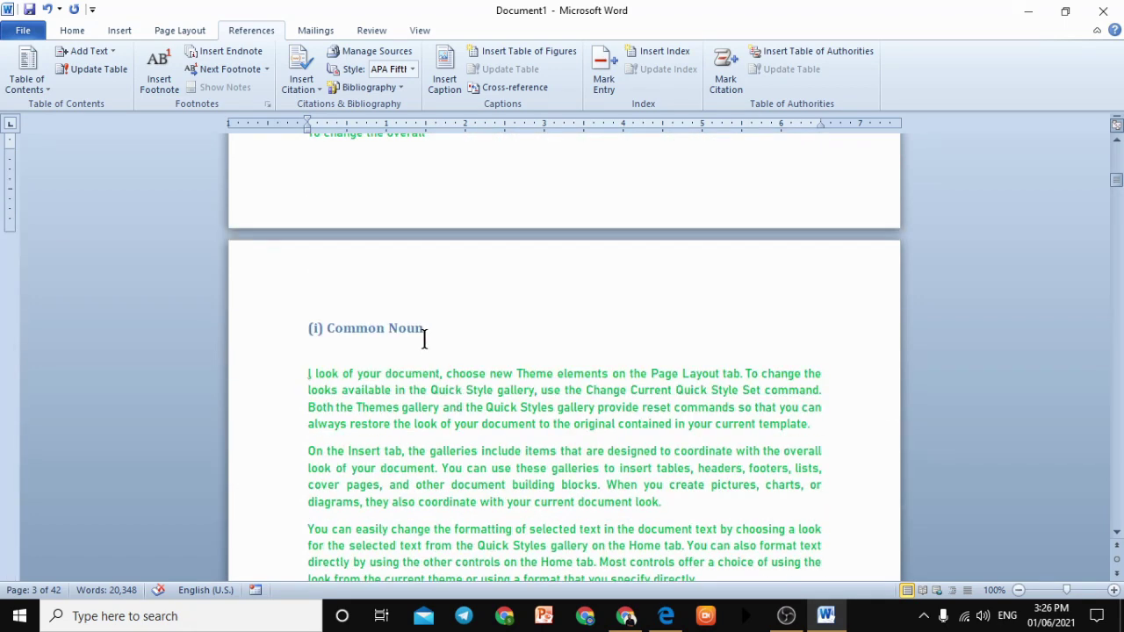
pyautogui.click(88, 51)
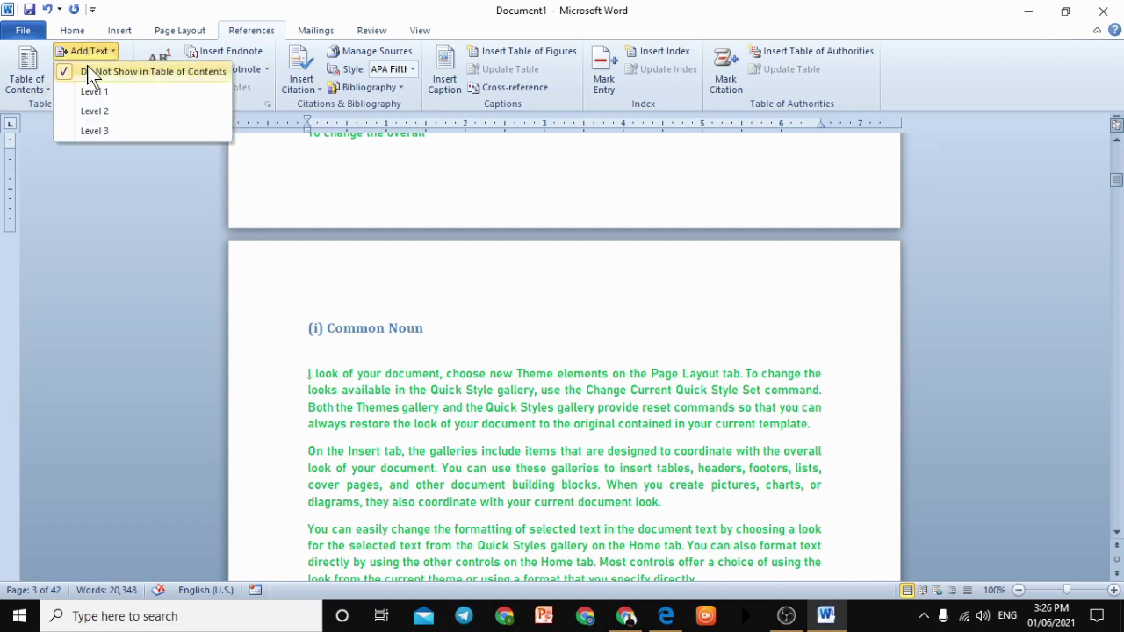
pyautogui.click(387, 345)
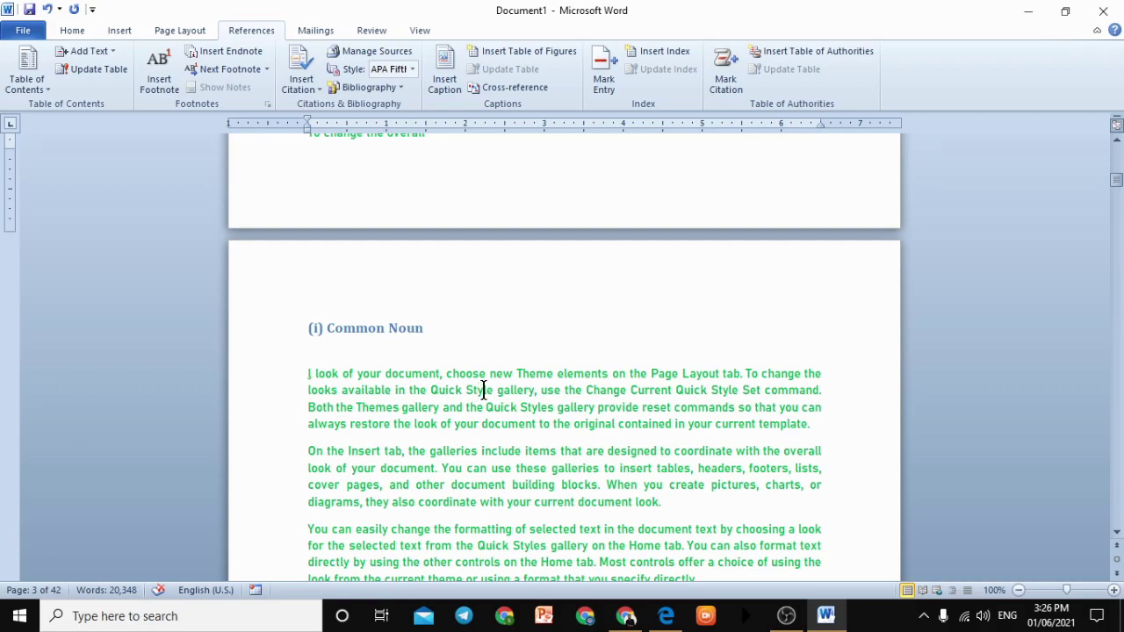
# - Add the heading line "2. Tense" at the top of page 10, above the text starting "cover pages"
pyautogui.scroll(-8, 485, 392)
pyautogui.scroll(-10, 492, 401)
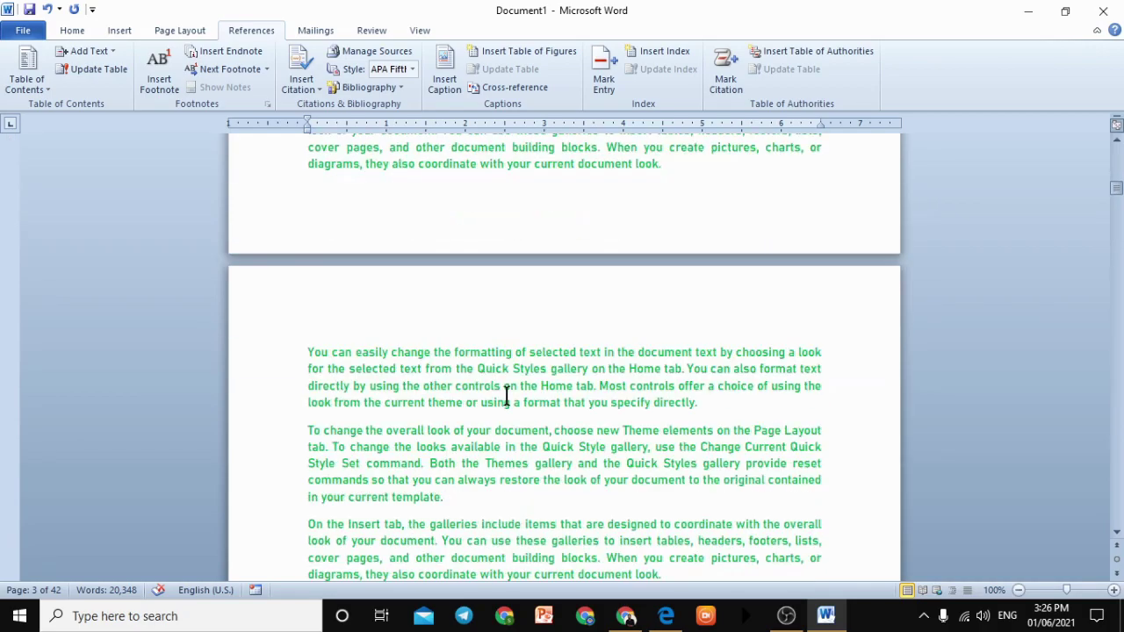
pyautogui.scroll(-12, 507, 398)
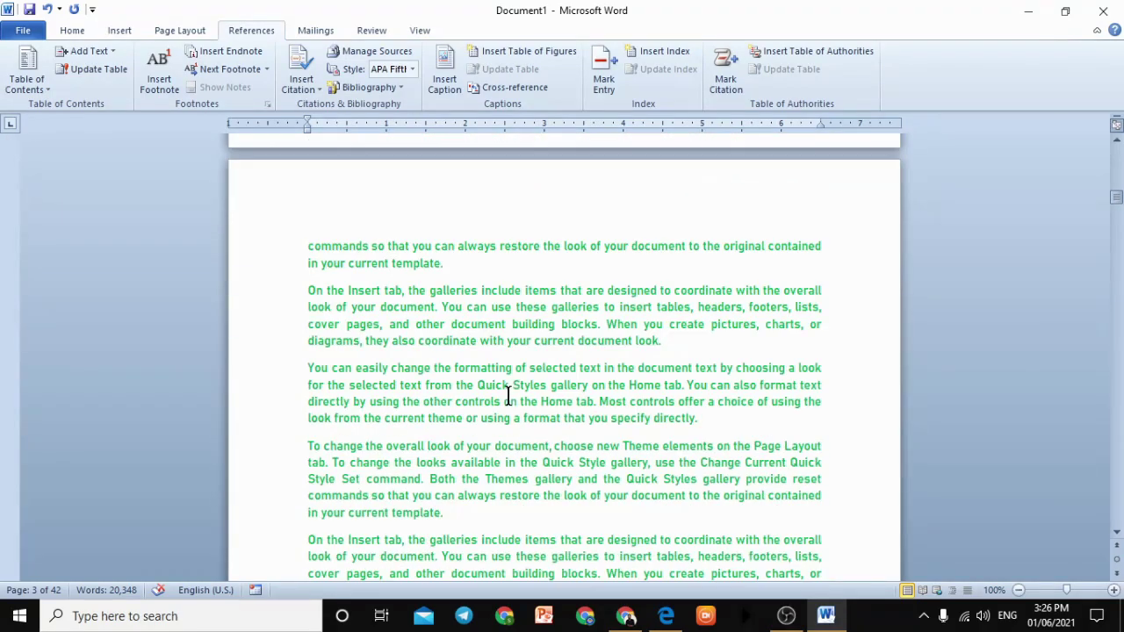
pyautogui.scroll(-15, 510, 396)
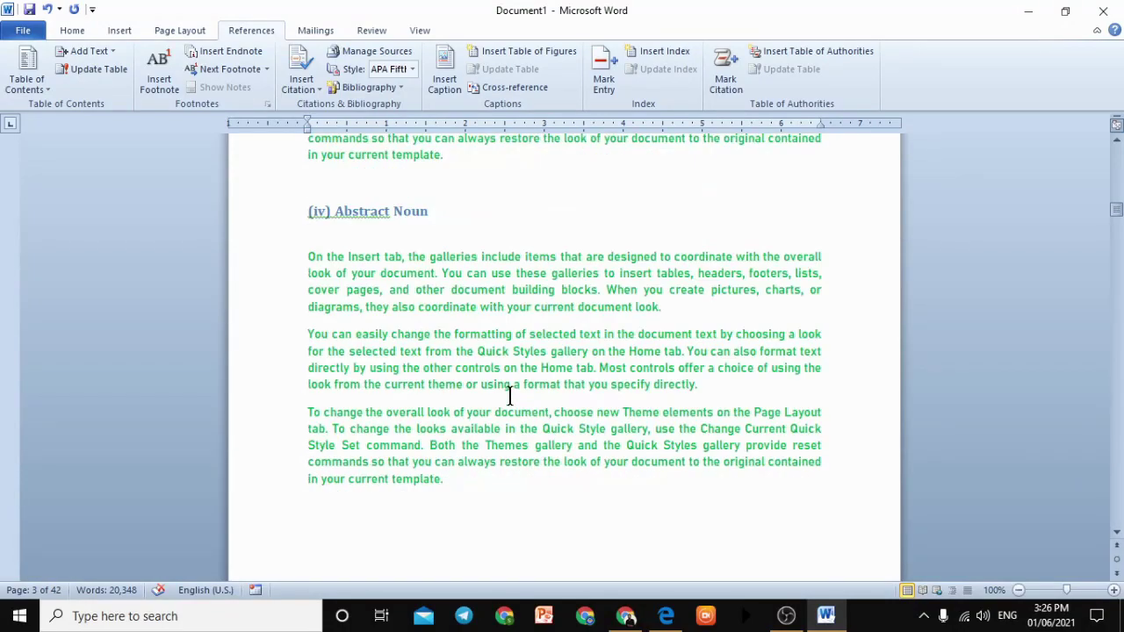
pyautogui.scroll(-15, 510, 396)
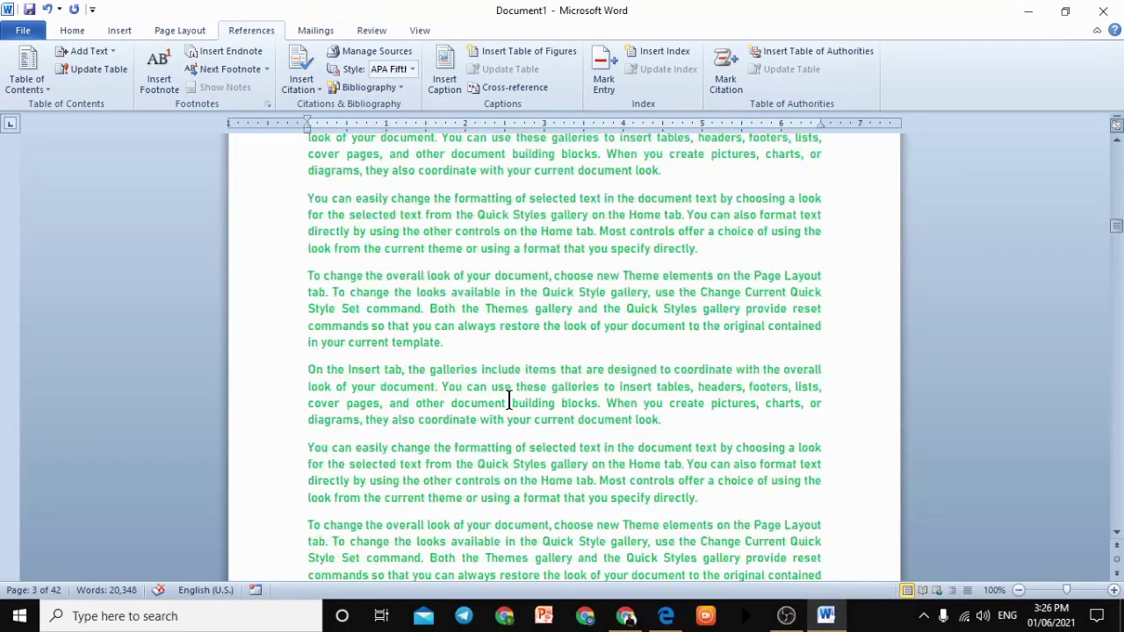
pyautogui.click(310, 283)
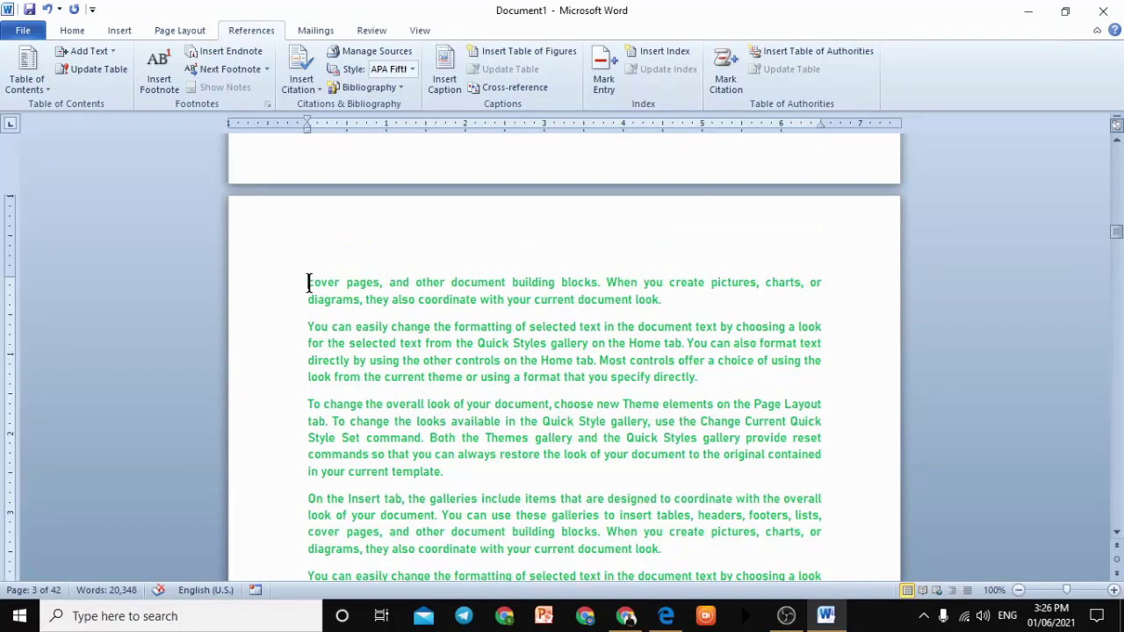
pyautogui.press('Up')
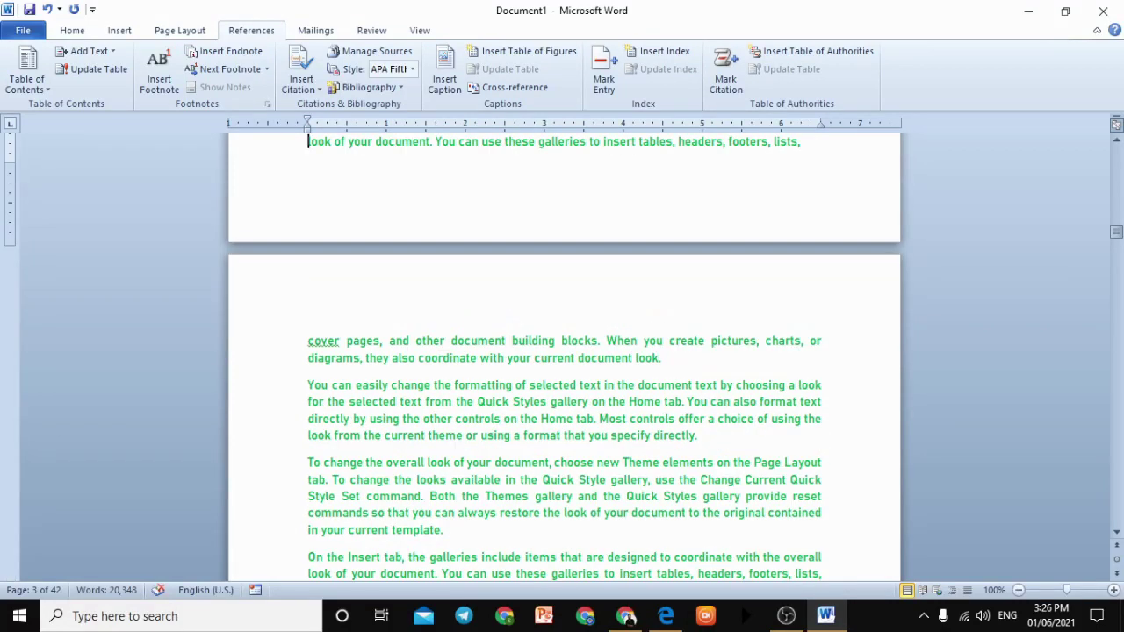
pyautogui.click(301, 327)
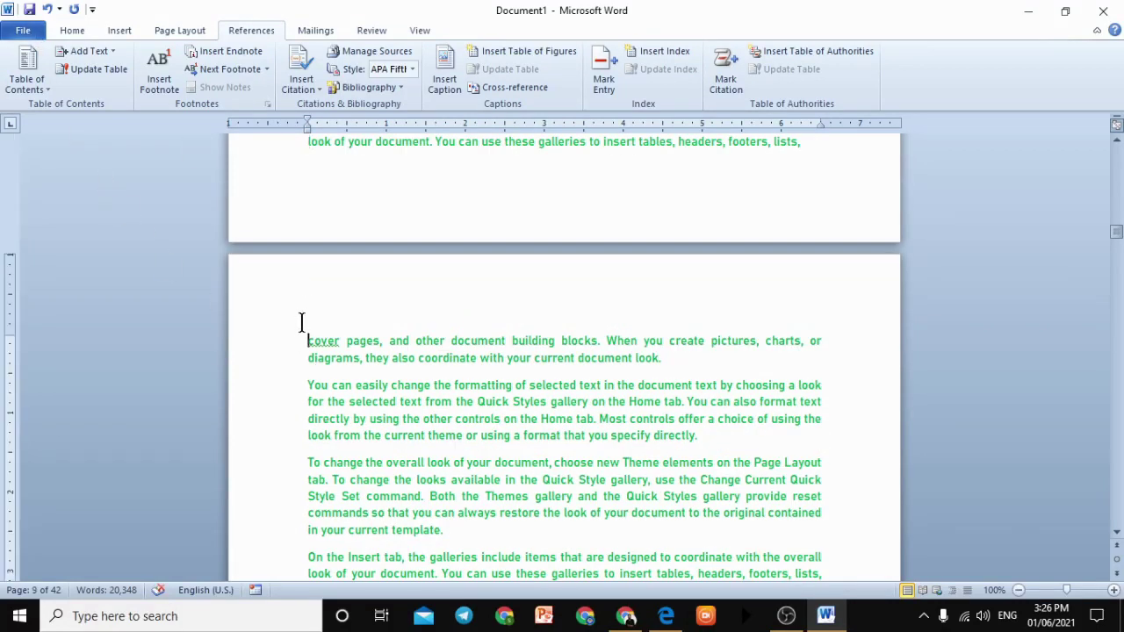
pyautogui.press('Return')
pyautogui.press('Up')
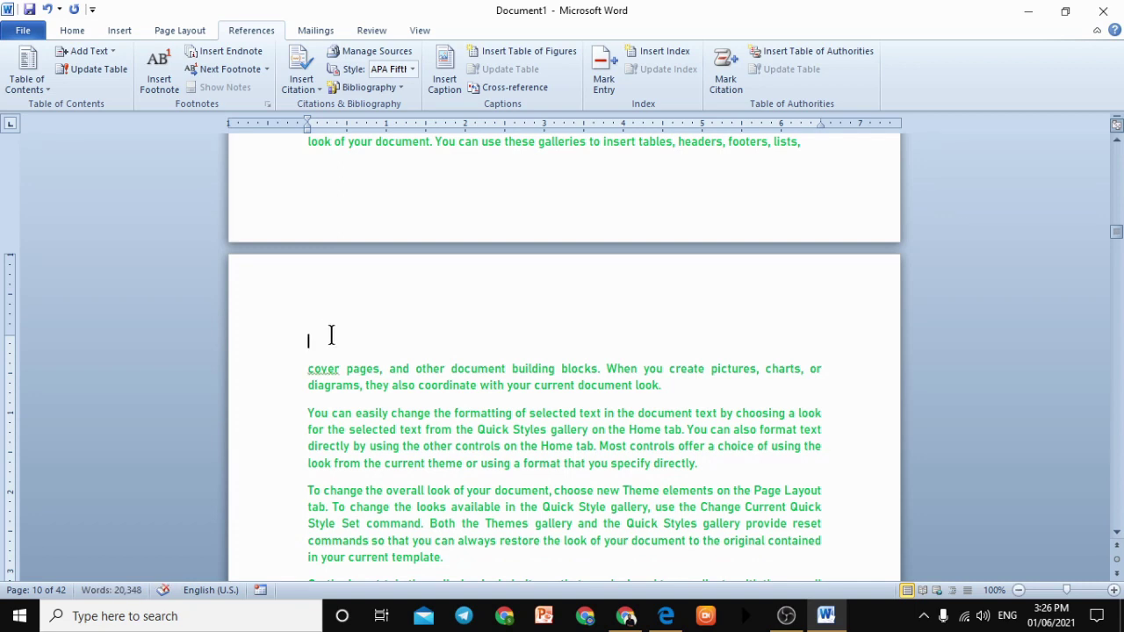
pyautogui.write('2. Tense')
# - Mark the "2. Tense" line as a Level 1 entry for the table of contents
pyautogui.moveTo(381, 350); pyautogui.dragTo(296, 343)
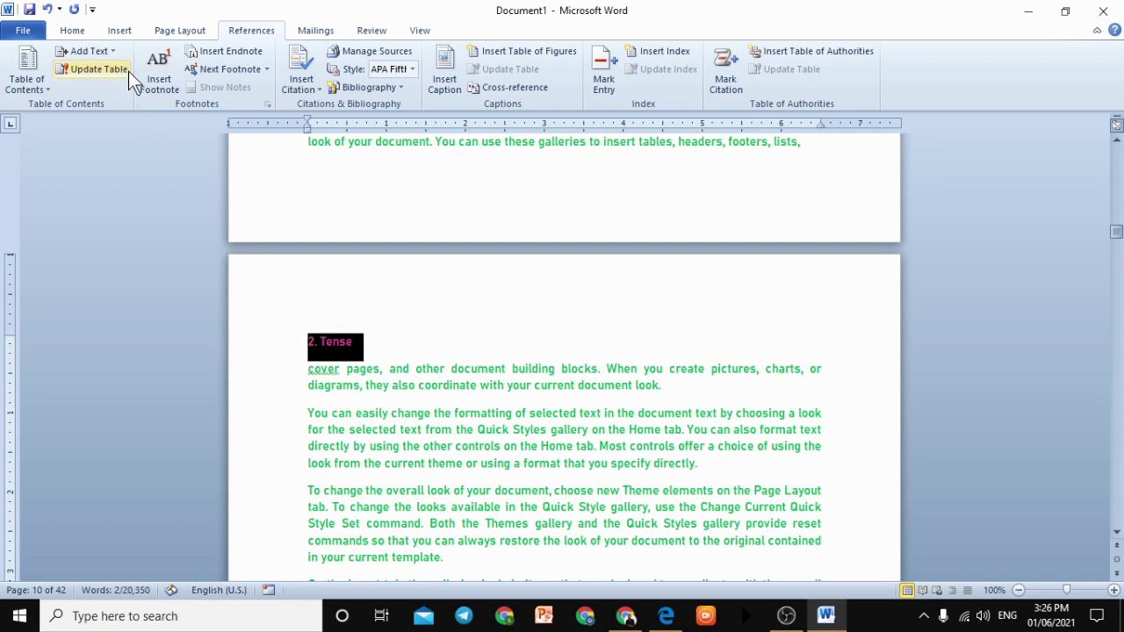
pyautogui.click(110, 53)
pyautogui.click(113, 93)
pyautogui.click(455, 325)
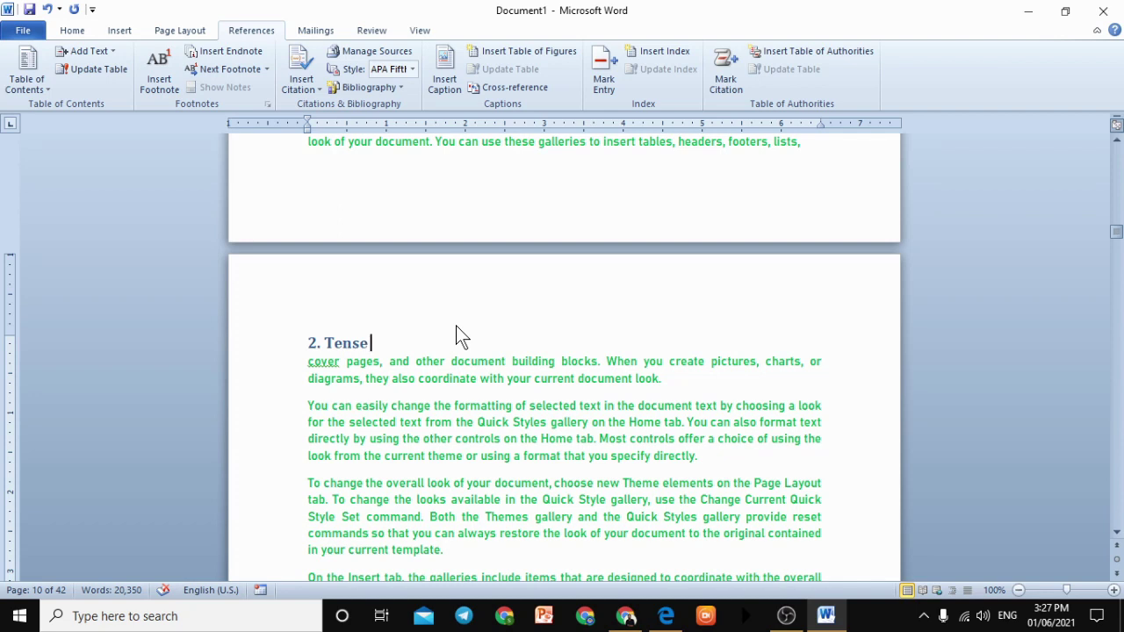
pyautogui.click(92, 66)
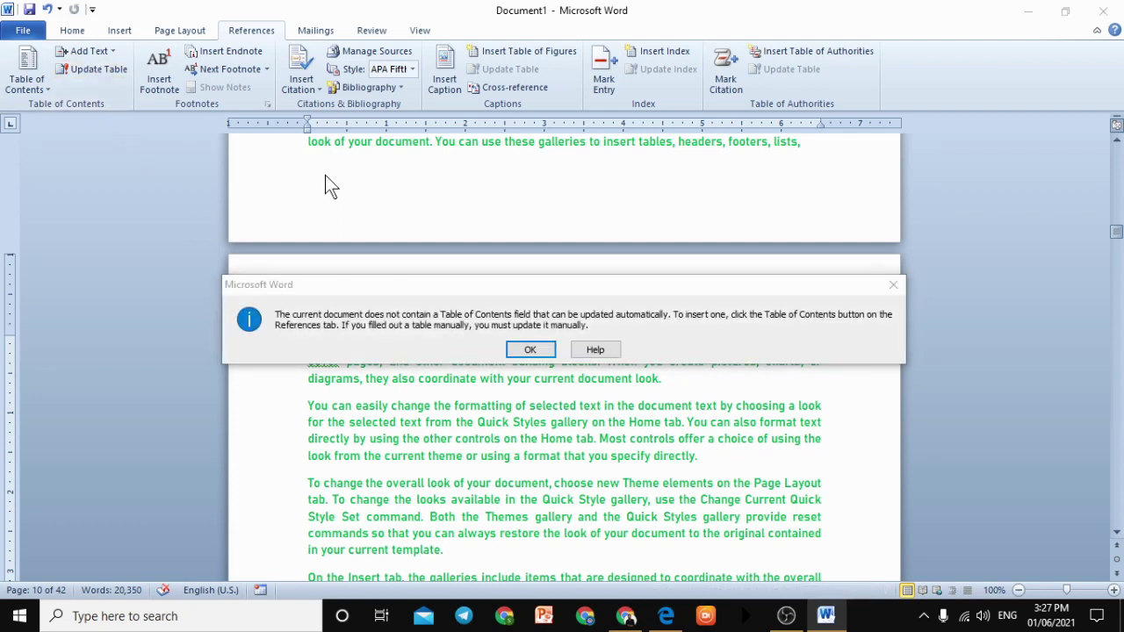
pyautogui.click(893, 284)
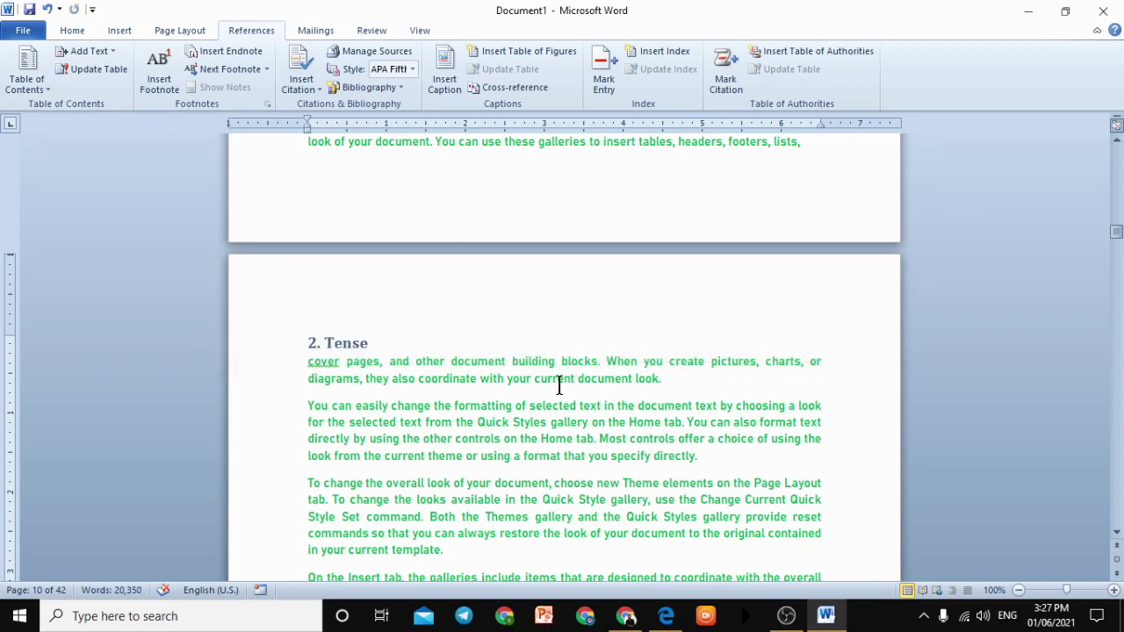
# - Add the subheading line "(i) Present Tense" at the top of page 14, above the paragraph starting "You can easily change"
pyautogui.scroll(-3, 541, 412)
pyautogui.scroll(3, 544, 417)
pyautogui.moveTo(309, 366); pyautogui.dragTo(417, 514)
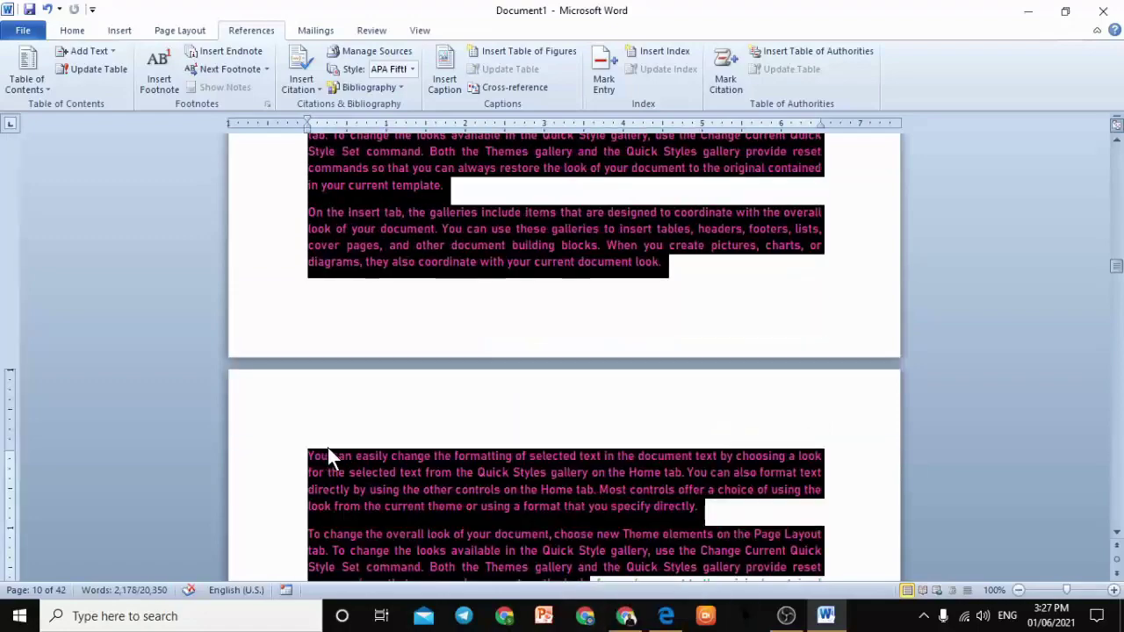
pyautogui.click(307, 455)
pyautogui.press('Return')
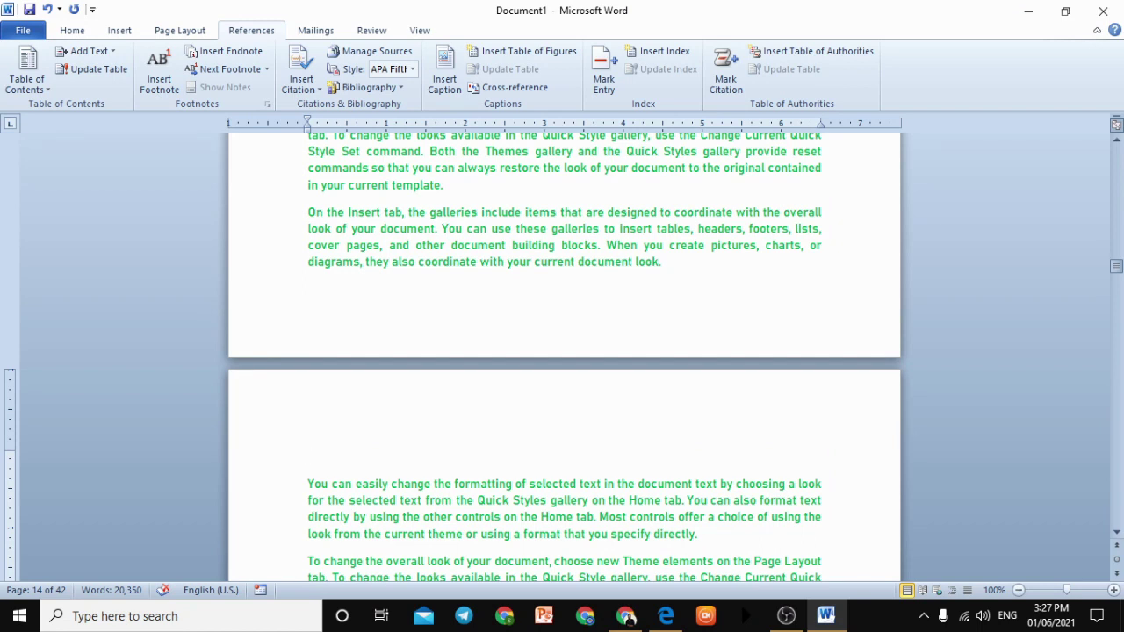
pyautogui.write('(i) Prsen')
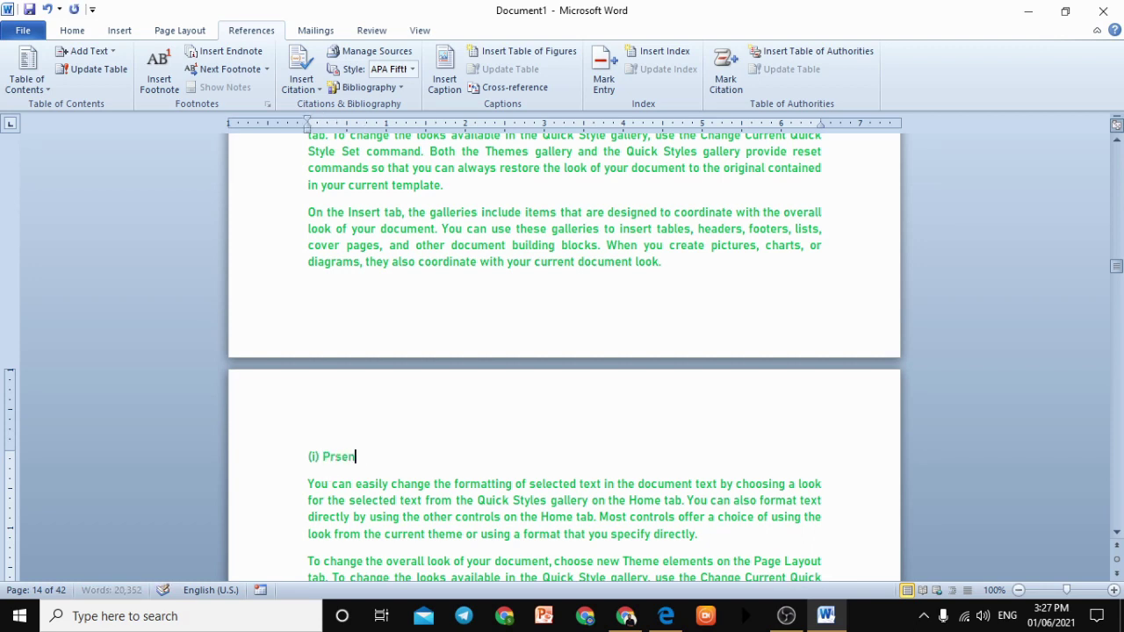
pyautogui.press('Left')
pyautogui.press('Left')
pyautogui.write('e')
pyautogui.press('Right')
pyautogui.press('Right')
pyautogui.write('nt Tense')
# - Mark the "(i) Present Tense" line as a Level 2 entry for the table of contents
pyautogui.moveTo(428, 462); pyautogui.dragTo(299, 457)
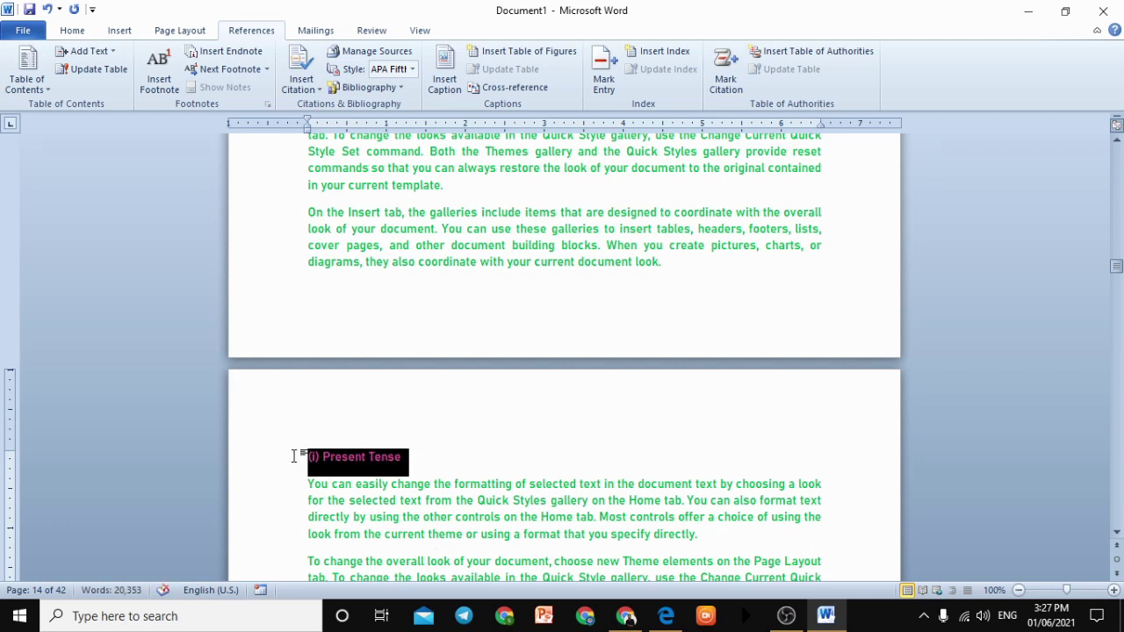
pyautogui.click(98, 52)
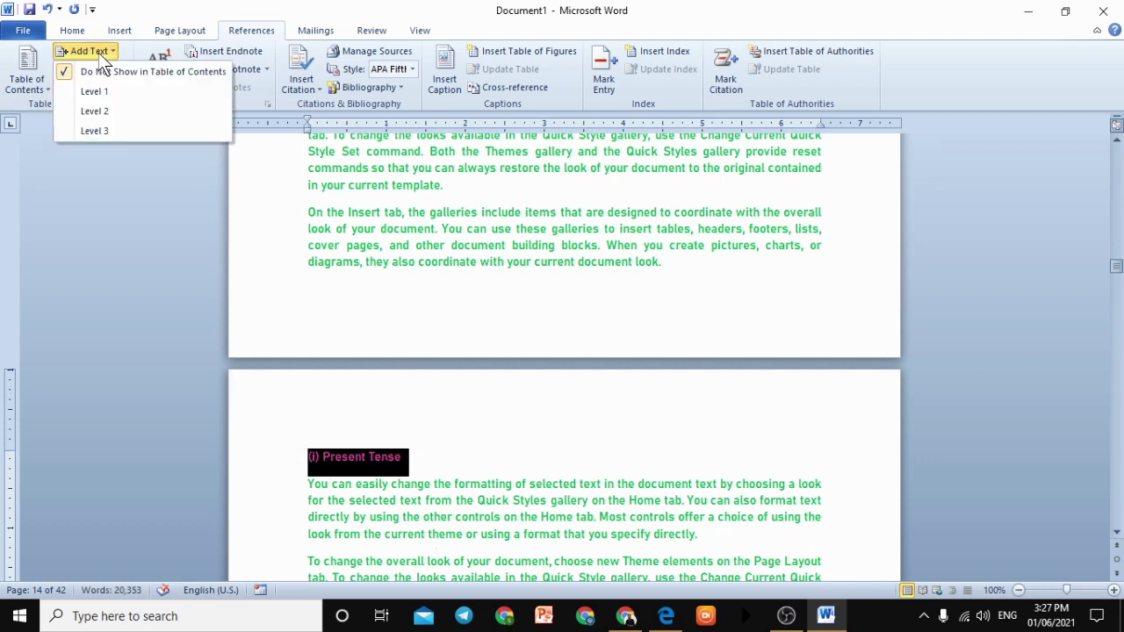
pyautogui.click(106, 108)
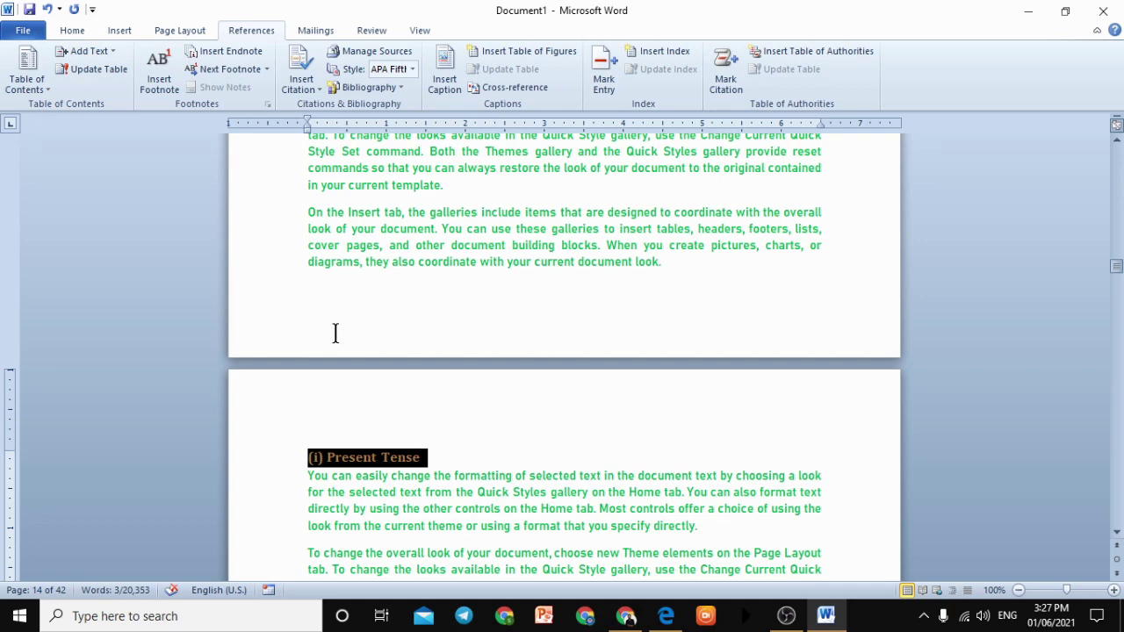
pyautogui.click(445, 458)
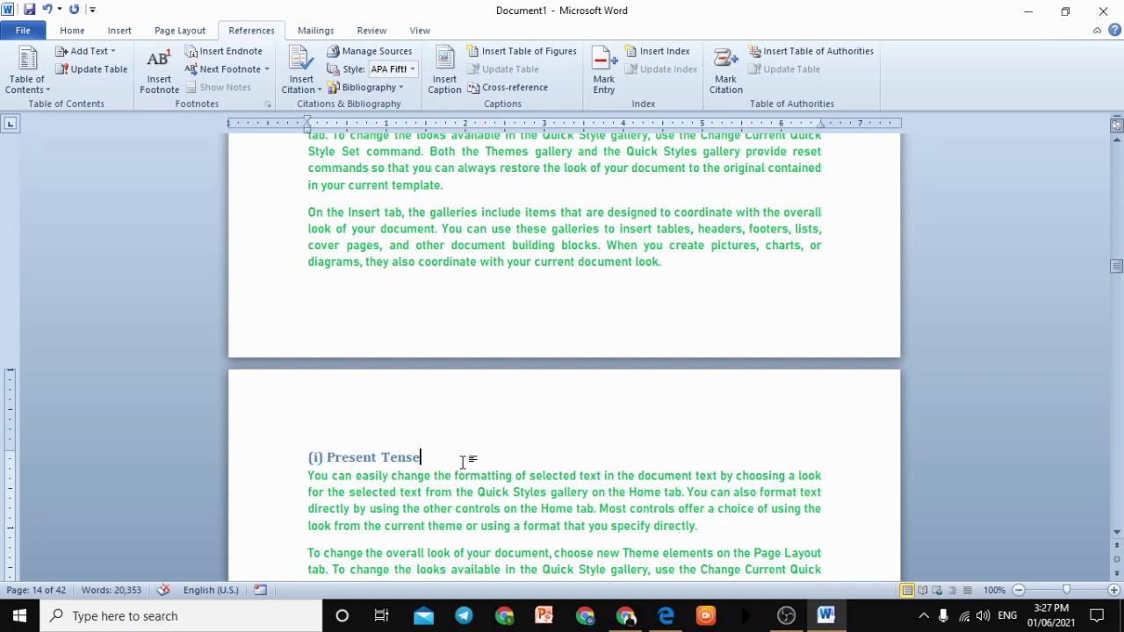
pyautogui.scroll(-1, 458, 460)
pyautogui.hotkey('ctrl', 'z')
pyautogui.hotkey('ctrl', 'y')
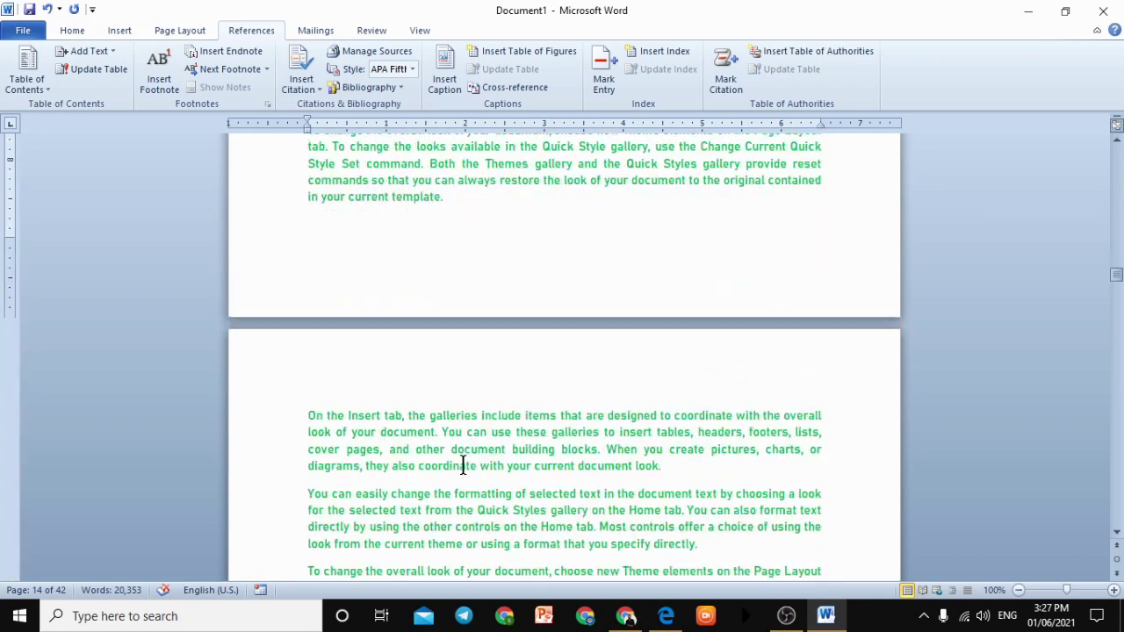
pyautogui.hotkey('ctrl', 'z')
pyautogui.hotkey('ctrl', 'y')
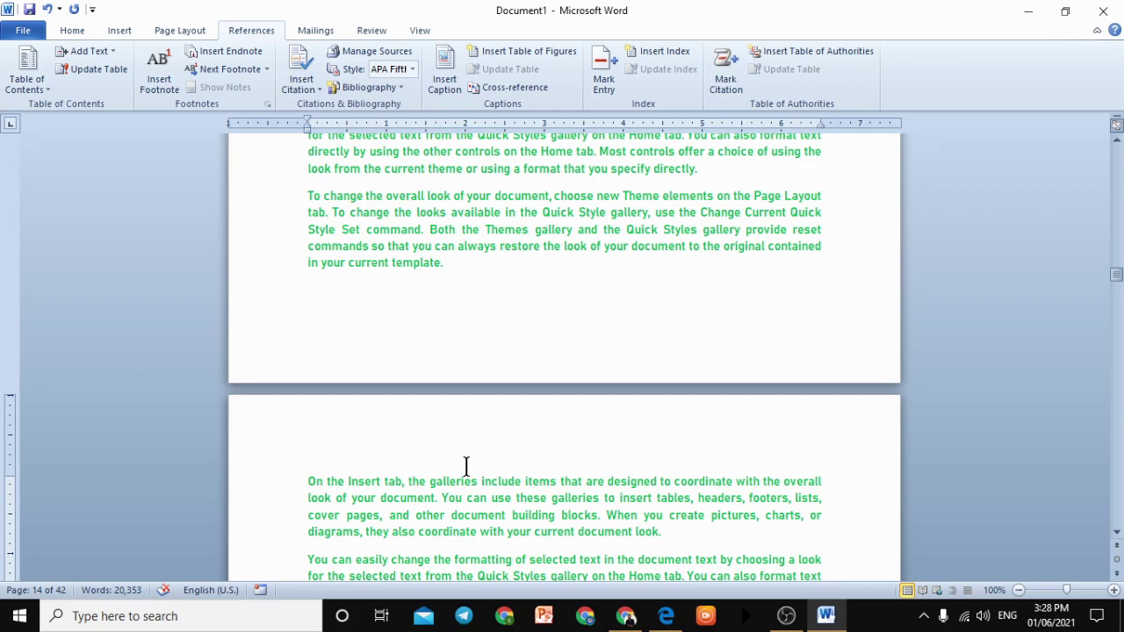
# - Return to the "2. Tense" heading and check its assigned table-of-contents level
pyautogui.scroll(15, 489, 457)
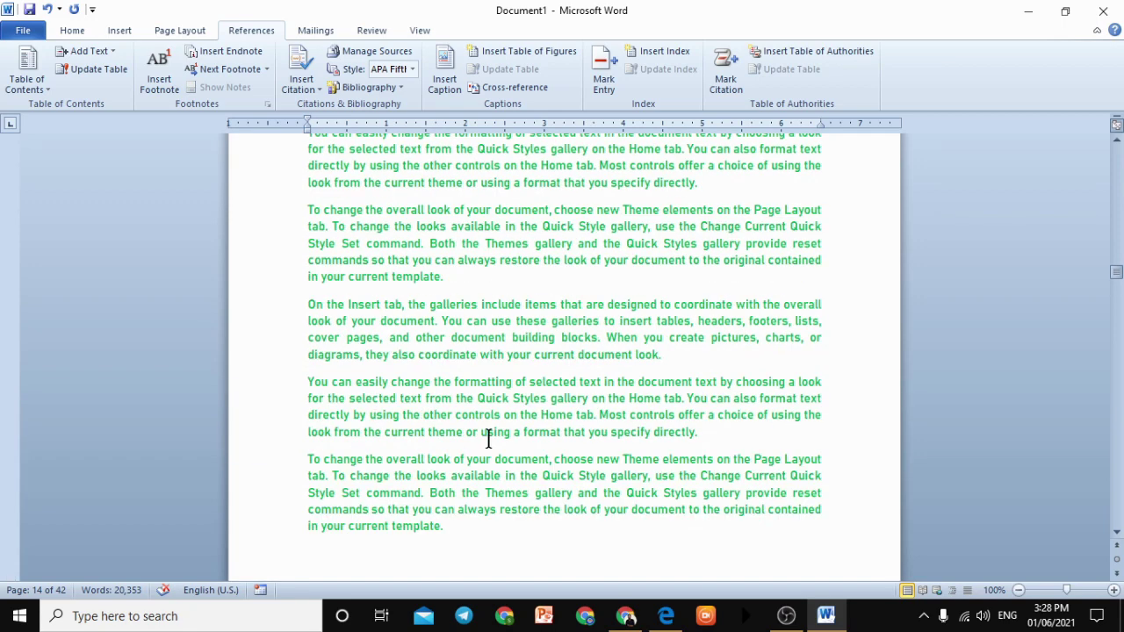
pyautogui.scroll(-20, 490, 438)
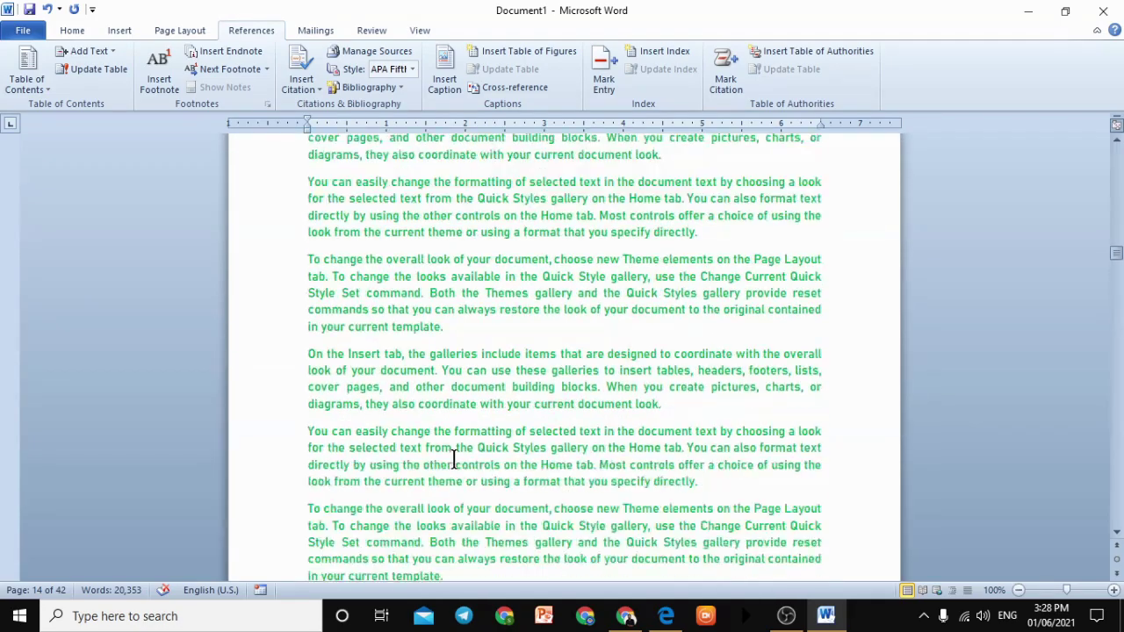
pyautogui.scroll(10, 425, 471)
pyautogui.scroll(-10, 389, 502)
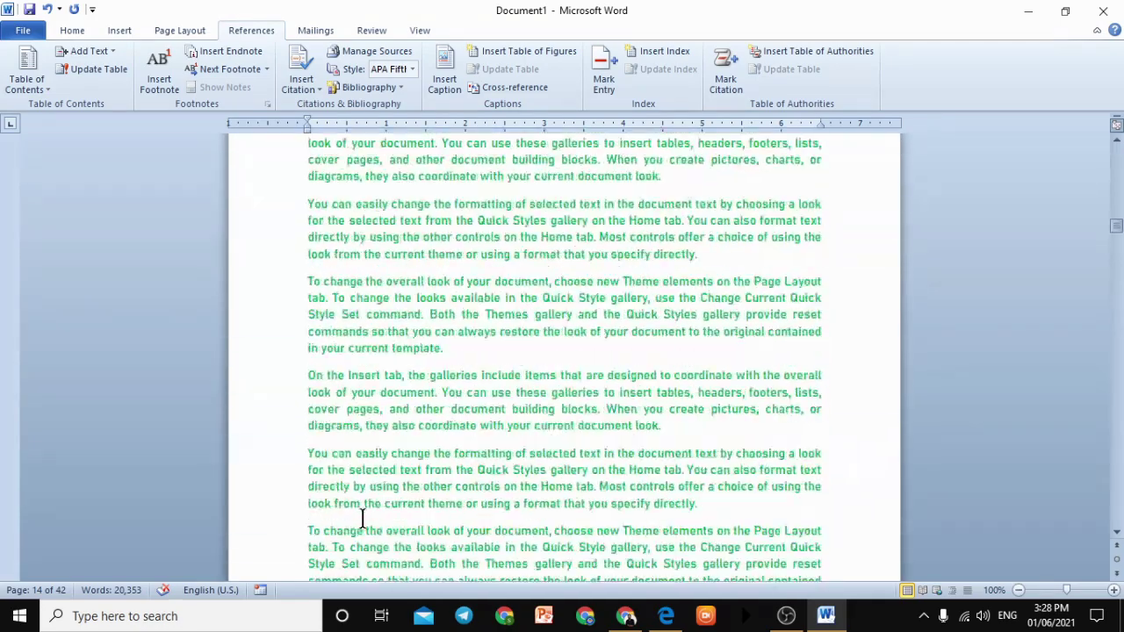
pyautogui.scroll(10, 363, 519)
pyautogui.scroll(-10, 377, 484)
pyautogui.scroll(10, 421, 387)
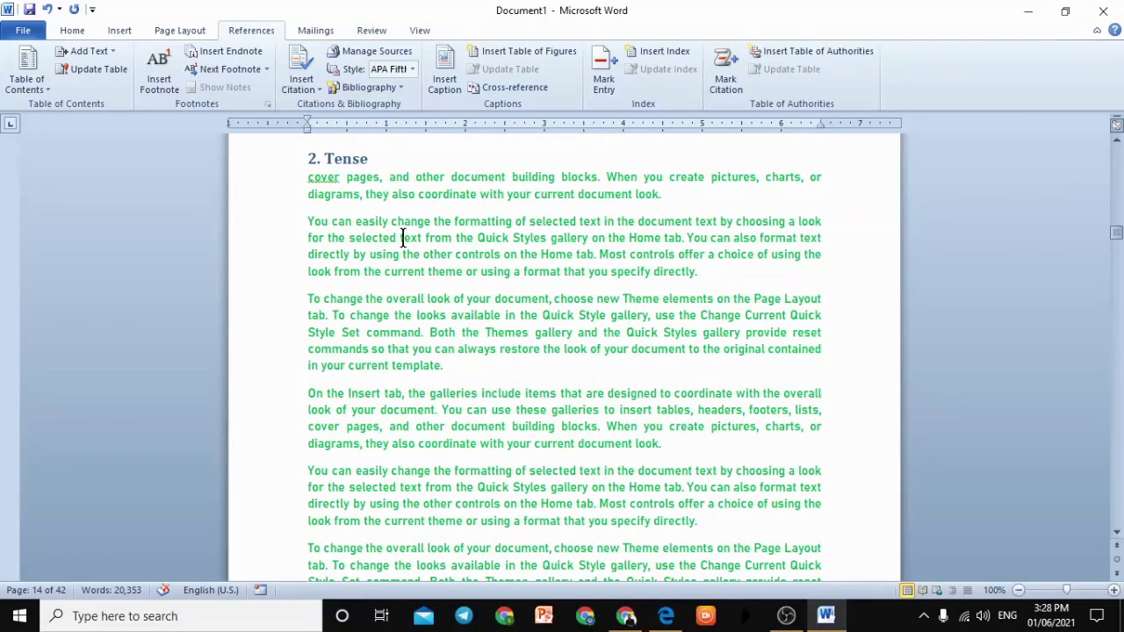
pyautogui.scroll(3, 409, 249)
pyautogui.click(89, 51)
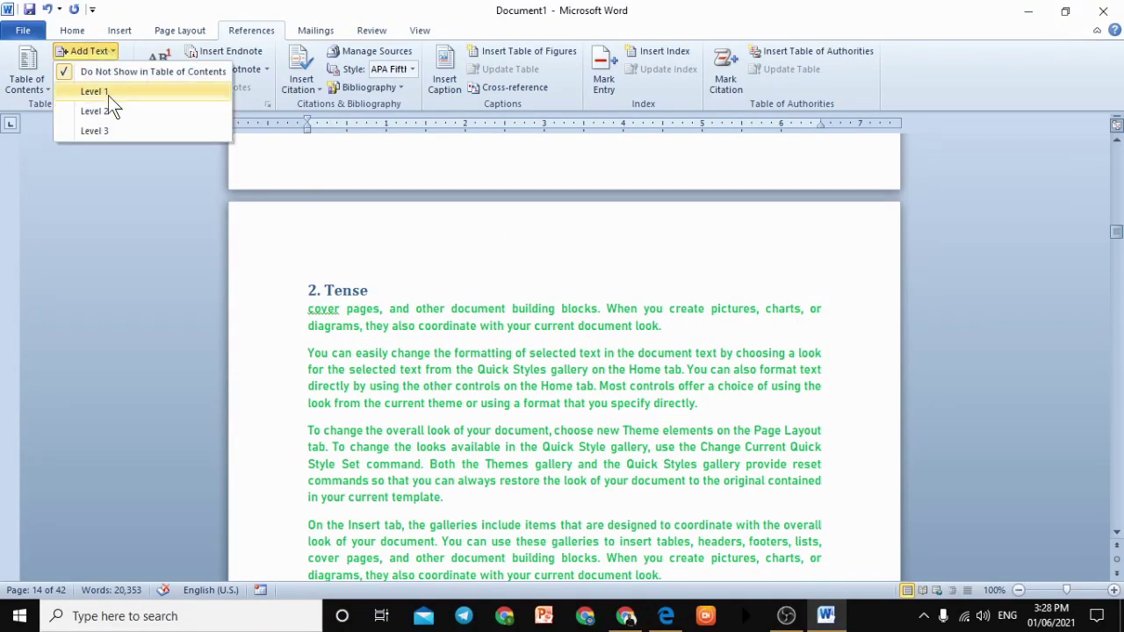
pyautogui.click(364, 287)
pyautogui.click(89, 51)
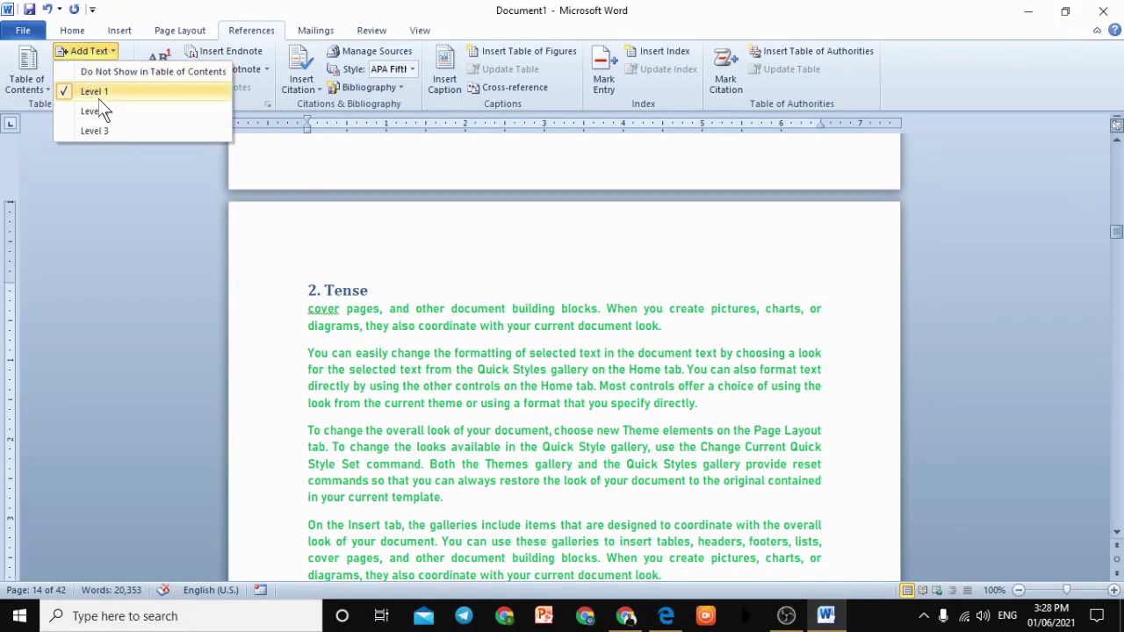
pyautogui.click(89, 95)
pyautogui.scroll(-15, 369, 334)
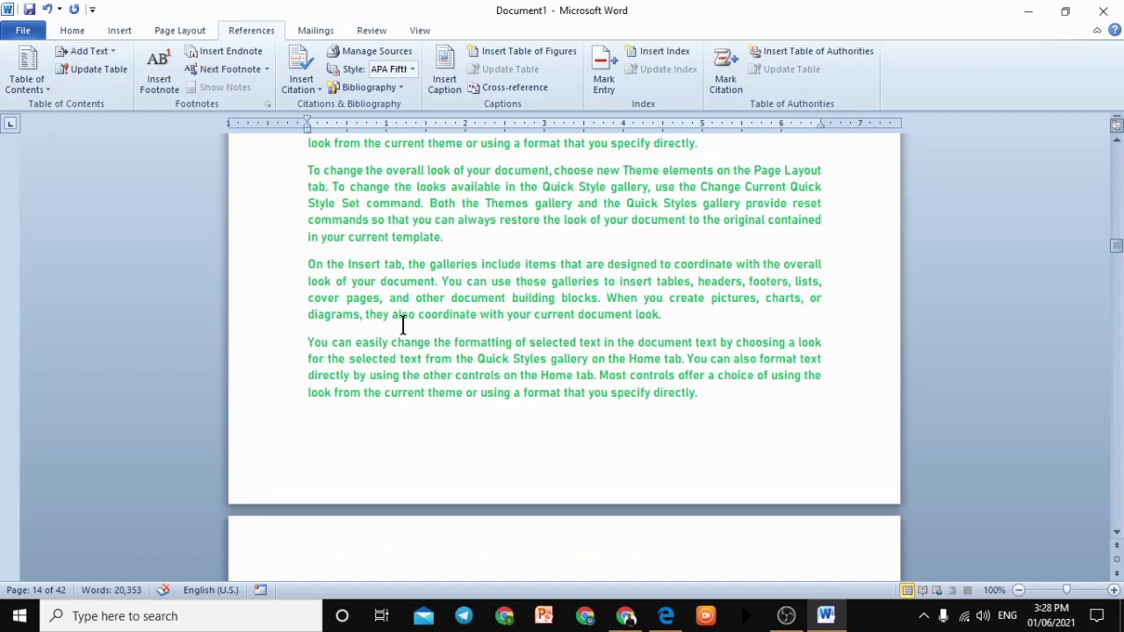
# - Check which table-of-contents level is assigned to the "(i) Present Tense" heading on page 14
pyautogui.scroll(-5, 409, 336)
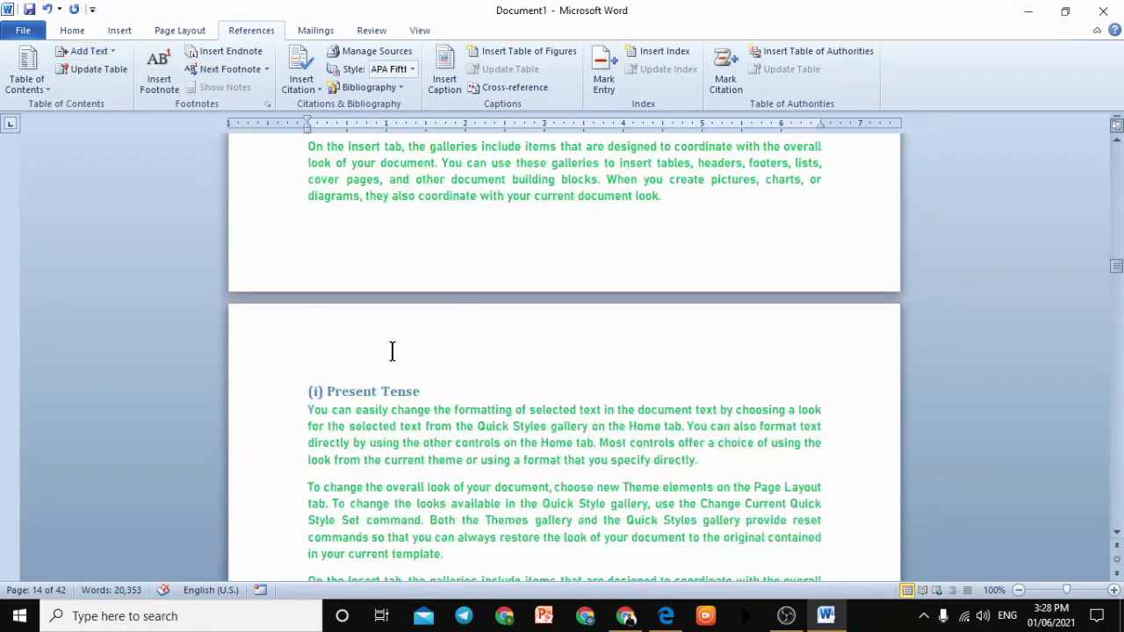
pyautogui.click(387, 391)
pyautogui.click(88, 51)
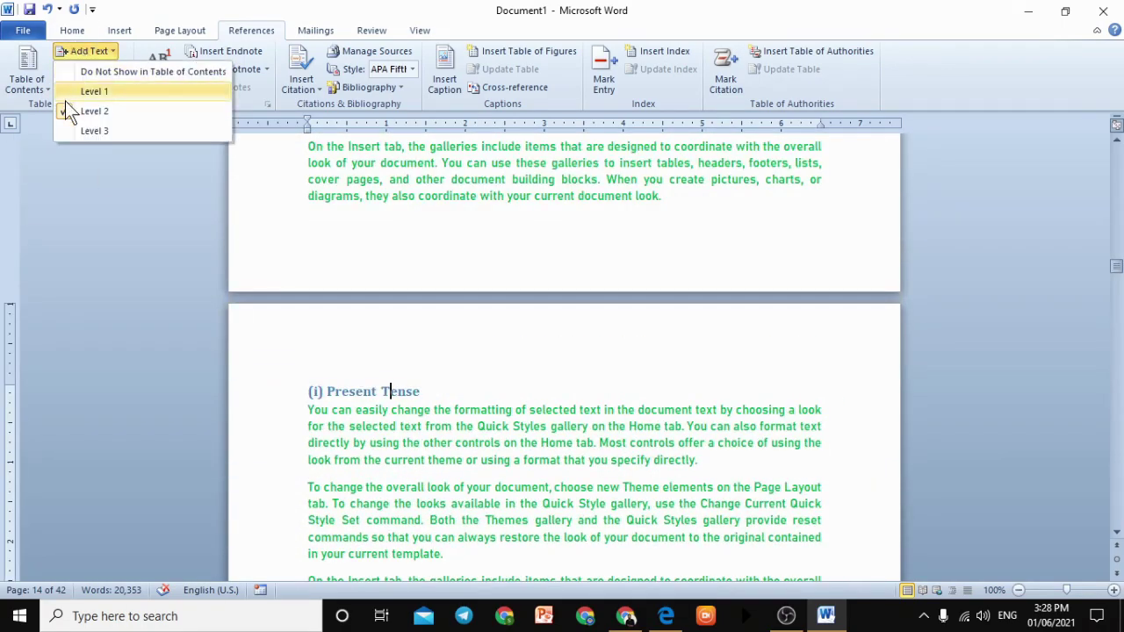
pyautogui.click(361, 393)
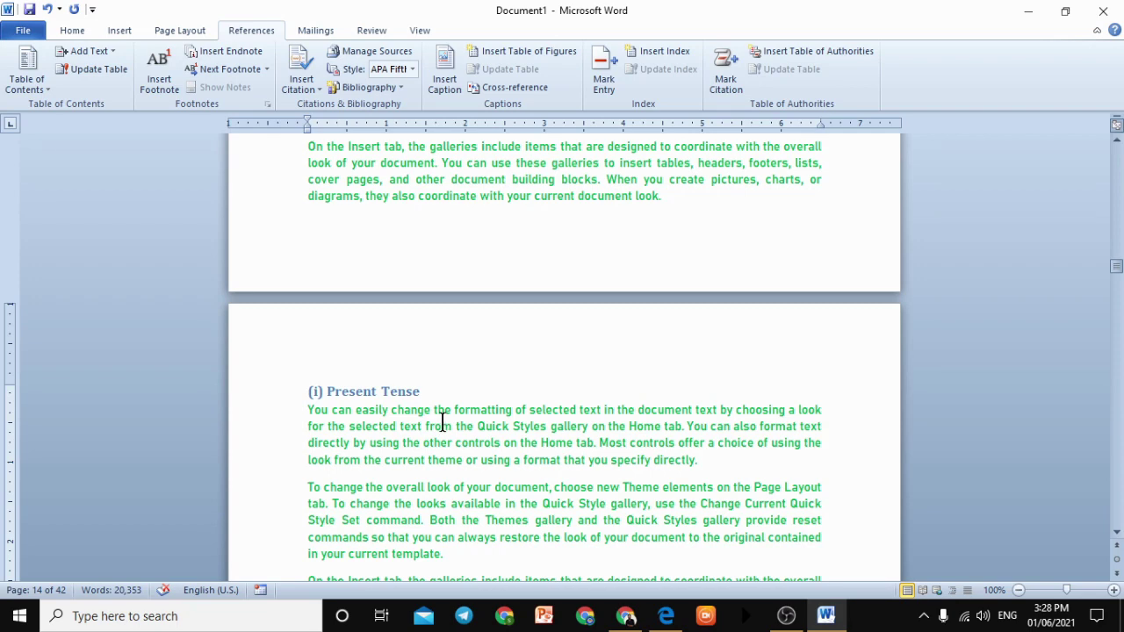
pyautogui.click(91, 50)
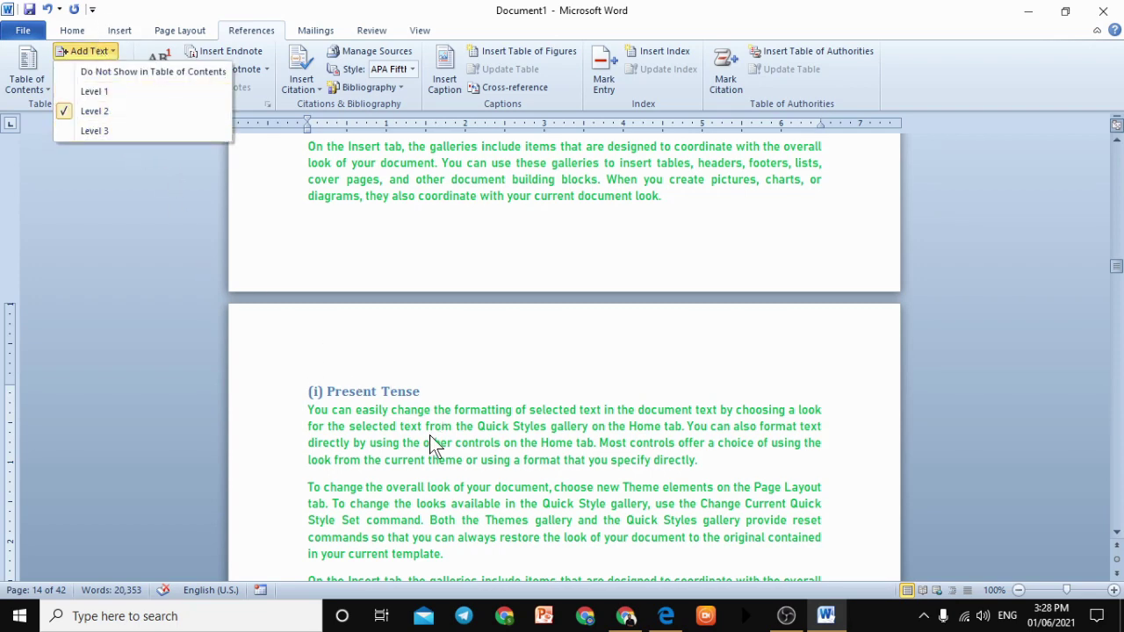
# - Insert an empty line near the end of page 15, above the paragraph starting "On the Insert tab"
pyautogui.scroll(-6, 429, 435)
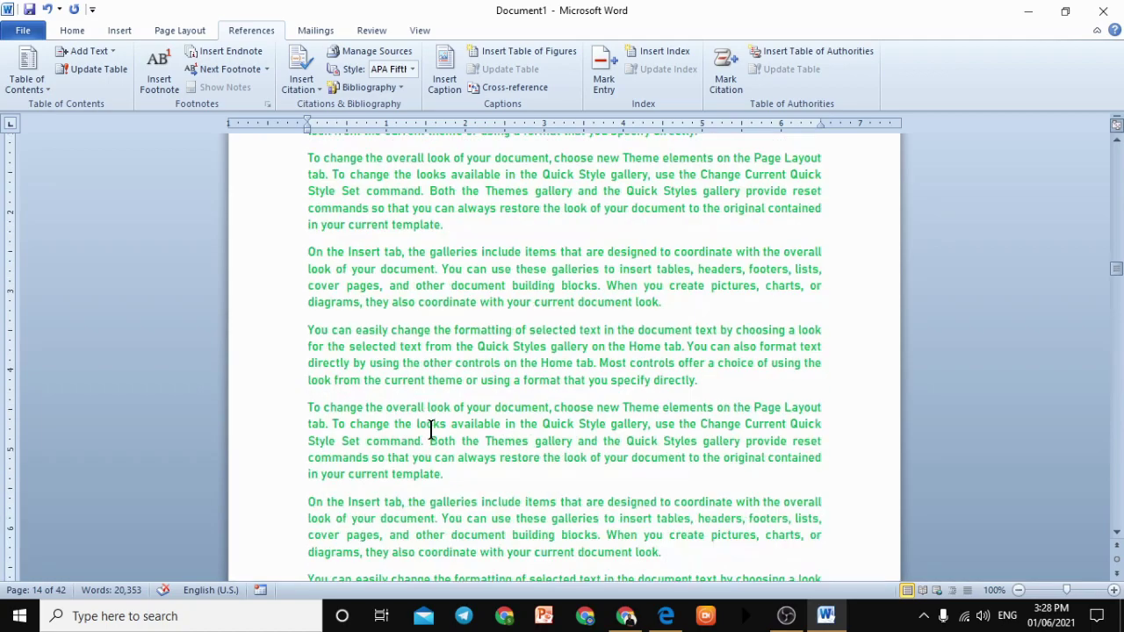
pyautogui.scroll(-10, 432, 426)
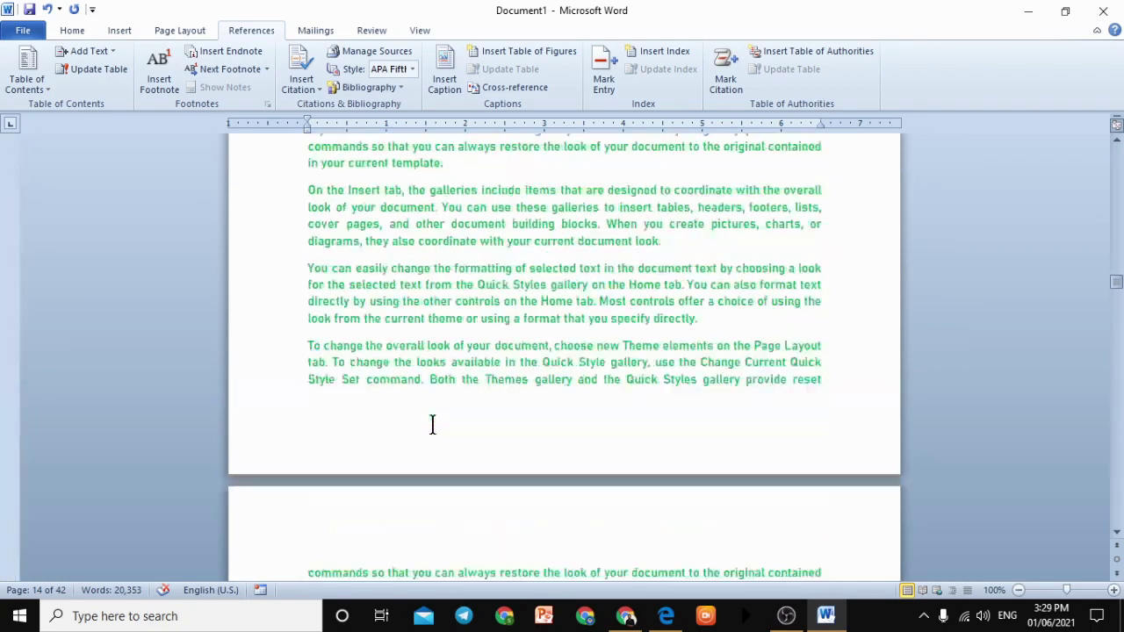
pyautogui.click(463, 434)
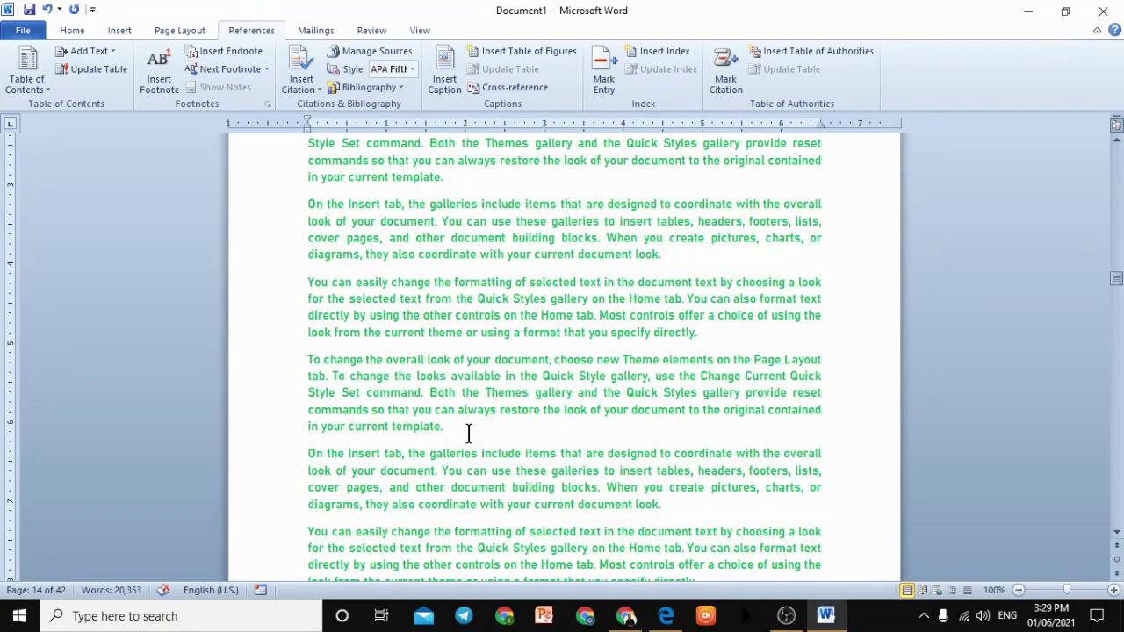
pyautogui.press('Return')
pyautogui.scroll(-1, 397, 192)
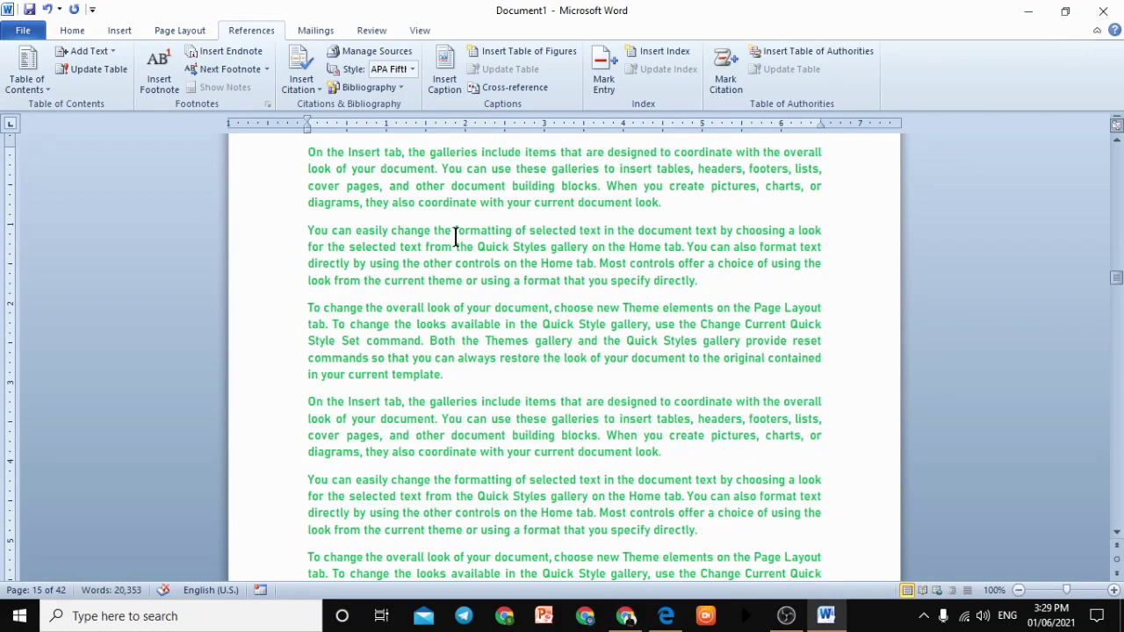
pyautogui.hotkey('ctrl', 'Return')
pyautogui.scroll(5, 432, 251)
pyautogui.scroll(15, 387, 292)
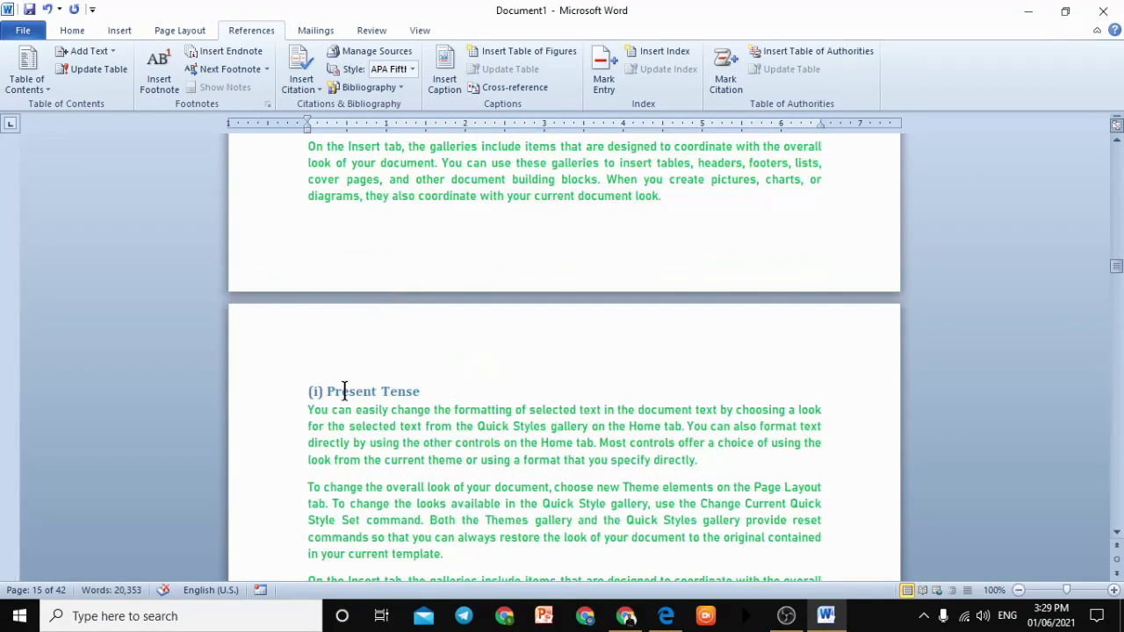
pyautogui.scroll(-1, 482, 420)
pyautogui.scroll(-12, 482, 420)
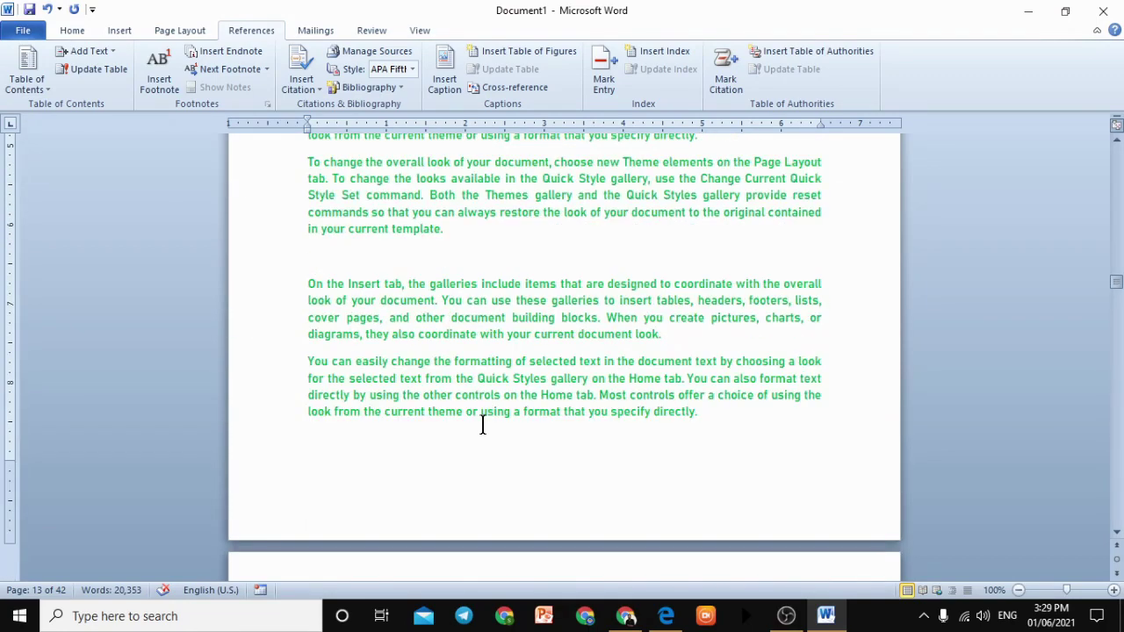
# - Enter the subheading "(a) Present indefinite Tense" on the empty line of page 15
pyautogui.write('(a)')
pyautogui.hotkey('ctrl', 'z')
pyautogui.write('present')
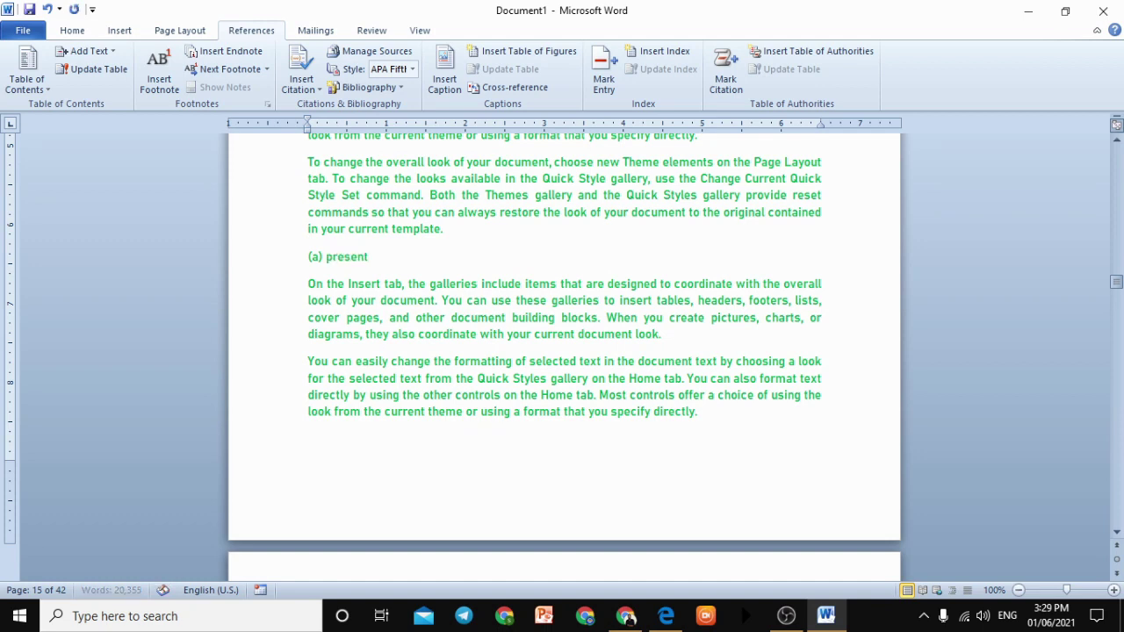
pyautogui.click(335, 256)
pyautogui.press('BackSpace')
pyautogui.write('P')
pyautogui.click(441, 253)
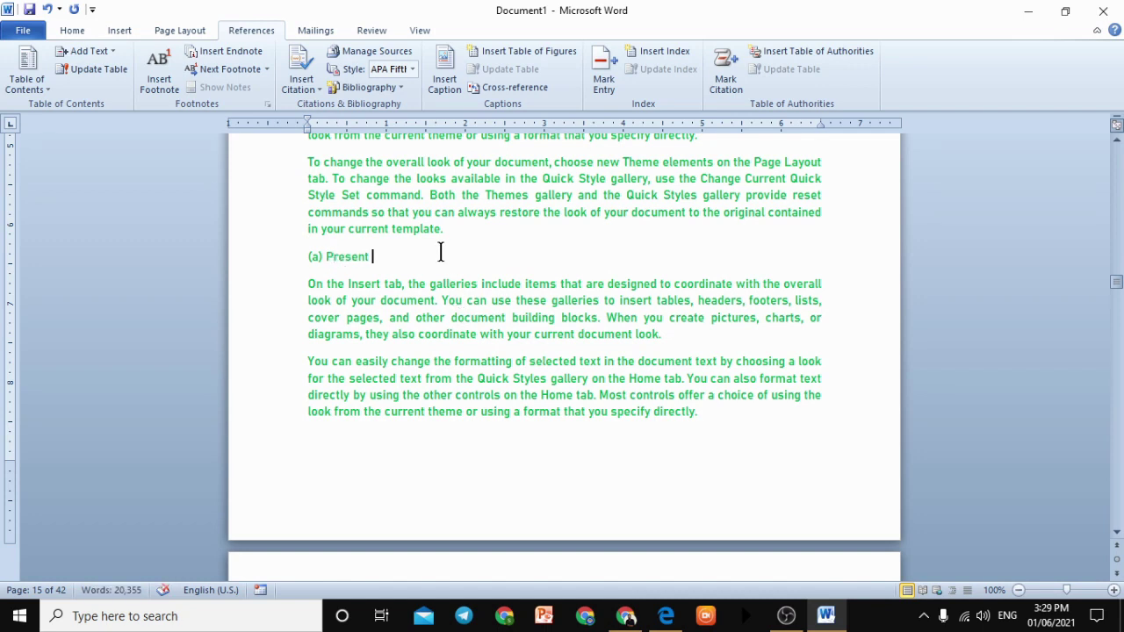
pyautogui.write('indefdinite')
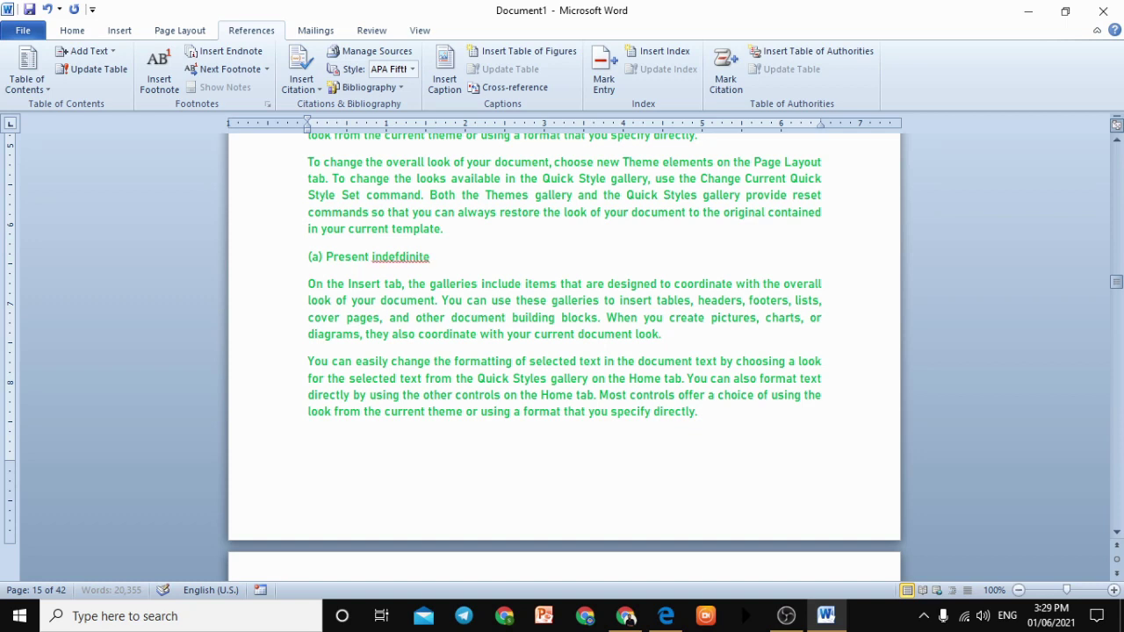
pyautogui.press('BackSpace')
pyautogui.press('BackSpace')
pyautogui.write('te')
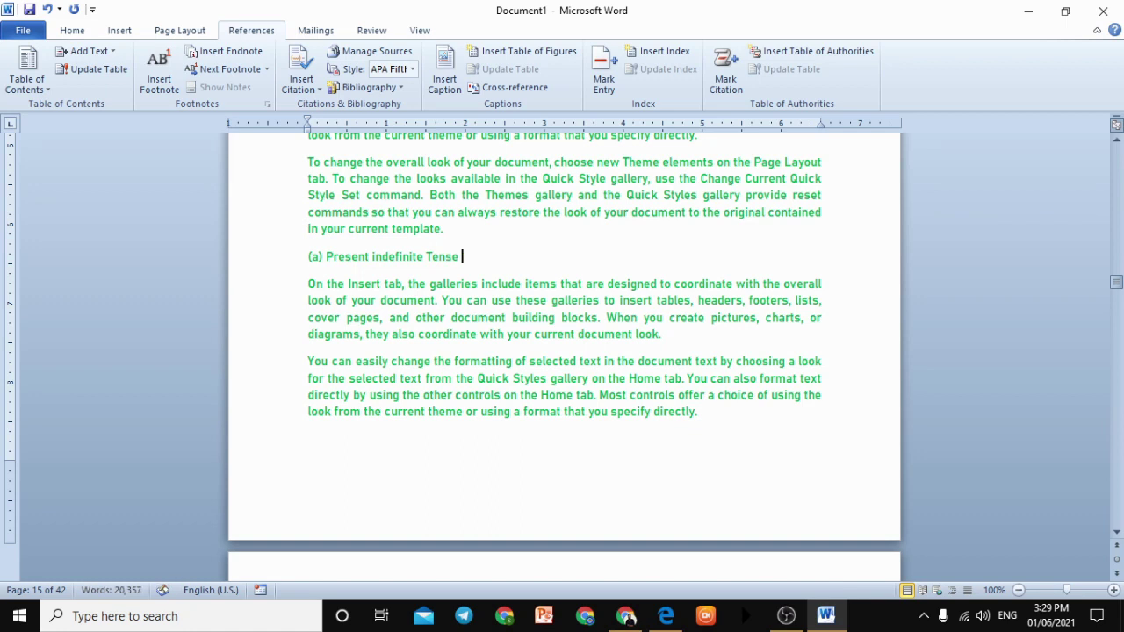
# - Mark the "(a) Present indefinite Tense" line as a Level 3 entry for the table of contents
pyautogui.moveTo(470, 257); pyautogui.dragTo(307, 260)
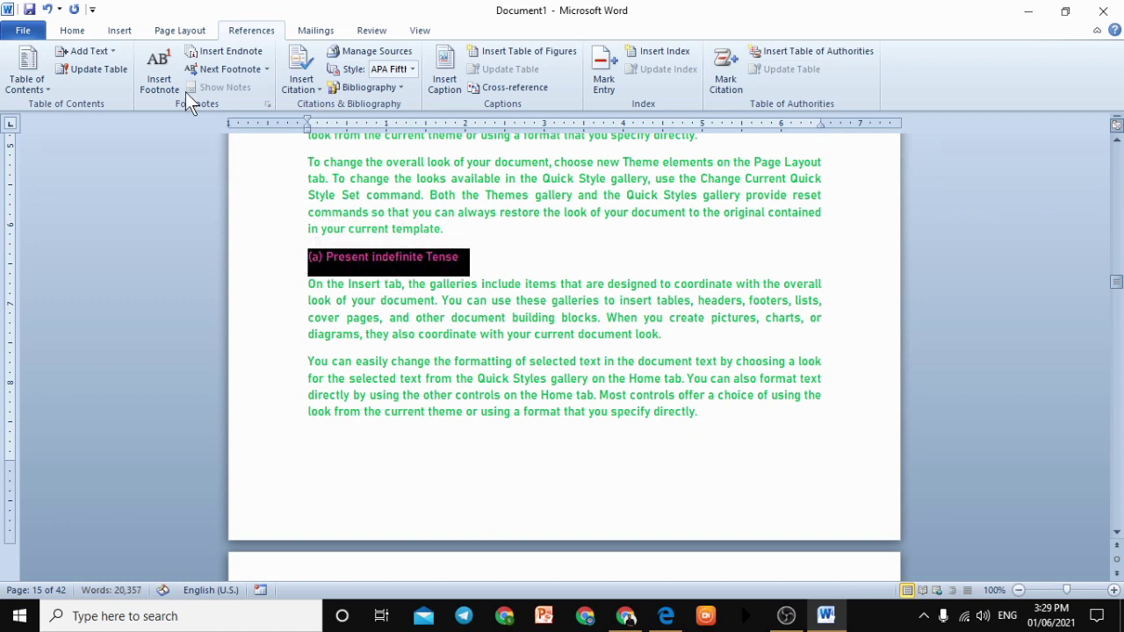
pyautogui.click(107, 58)
pyautogui.click(92, 131)
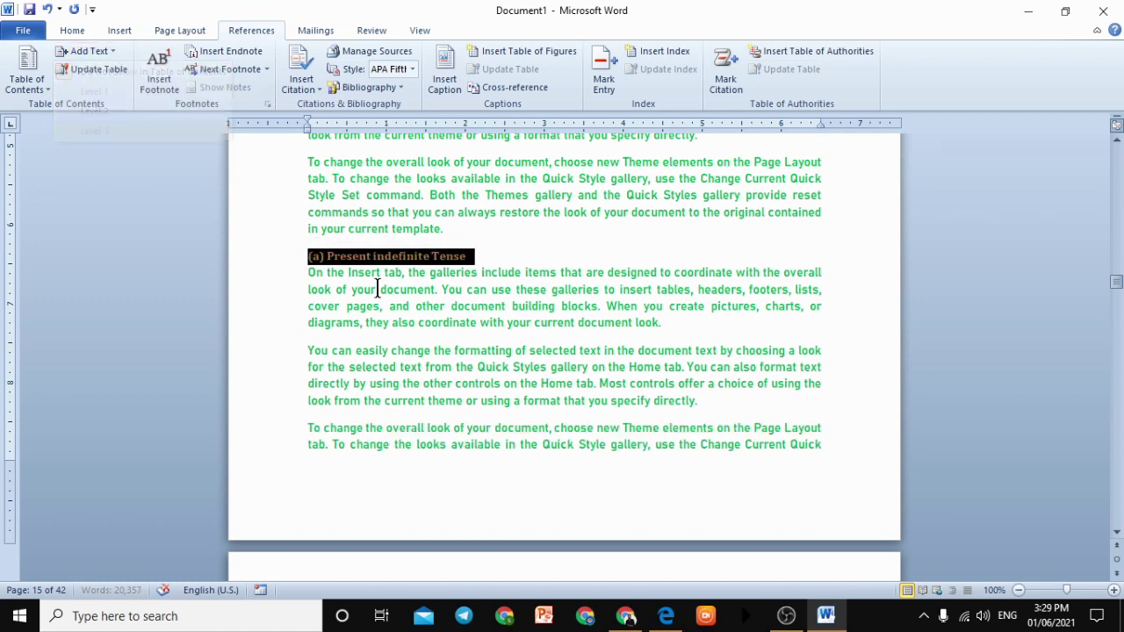
pyautogui.click(427, 293)
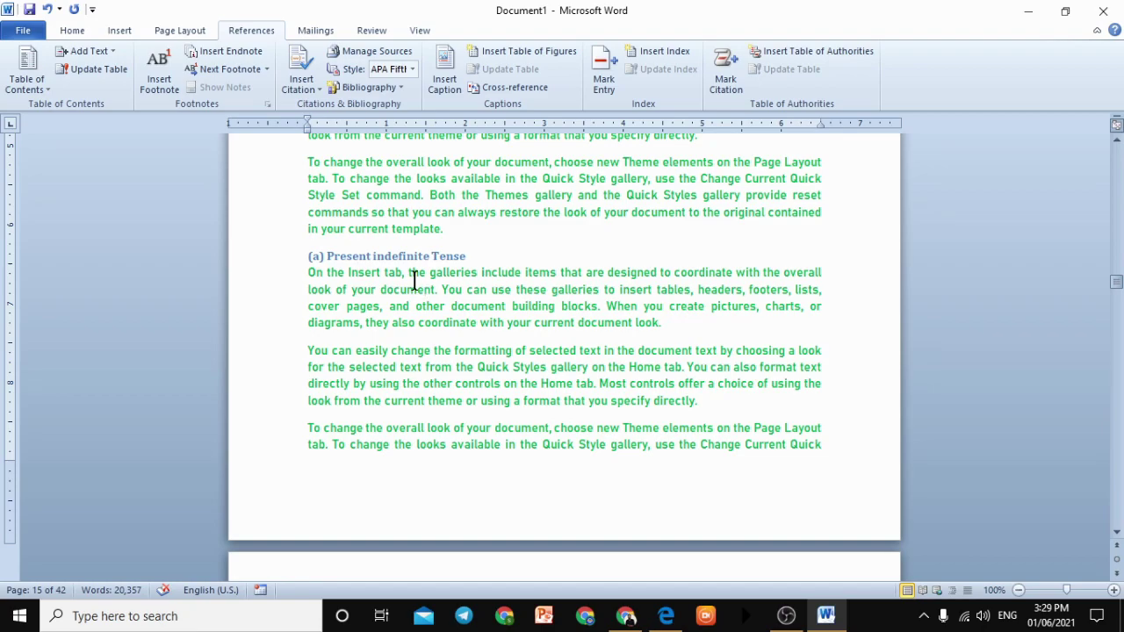
# - Add the subheading line "(b) Present Continuous Tense" on page 18, above a paragraph starting "You can easily change"
pyautogui.scroll(-3, 466, 339)
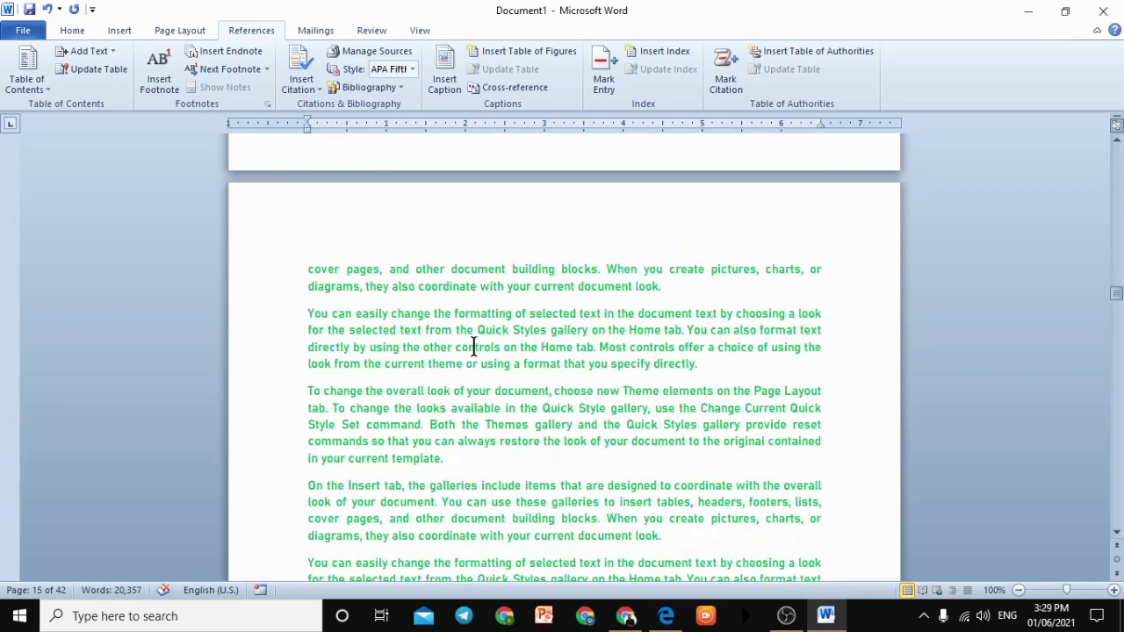
pyautogui.scroll(-10, 477, 349)
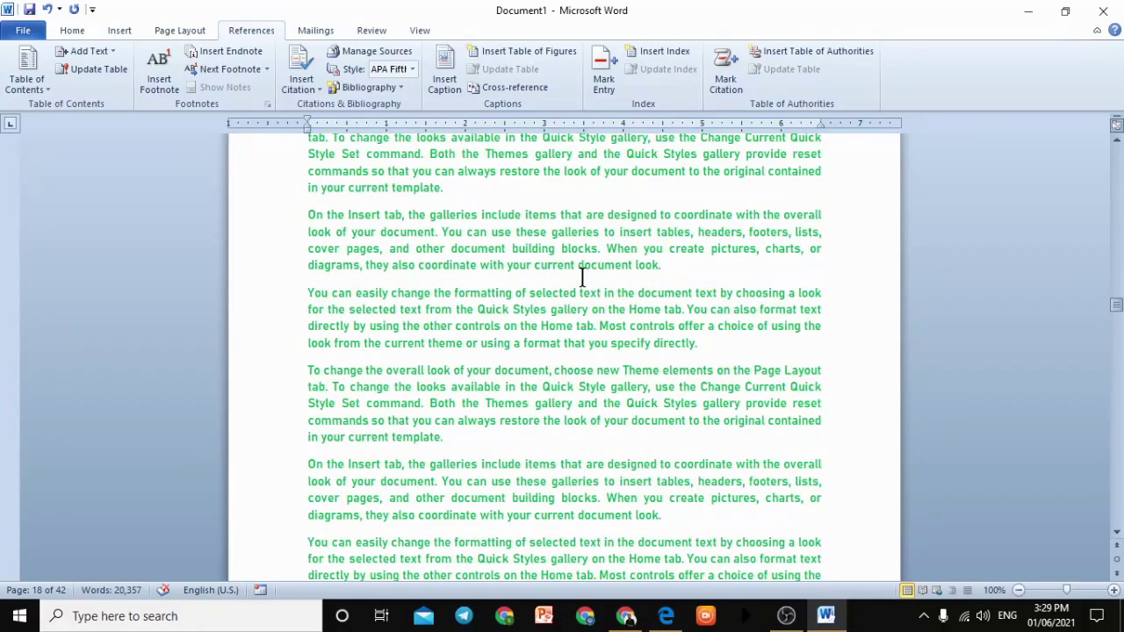
pyautogui.press('Return')
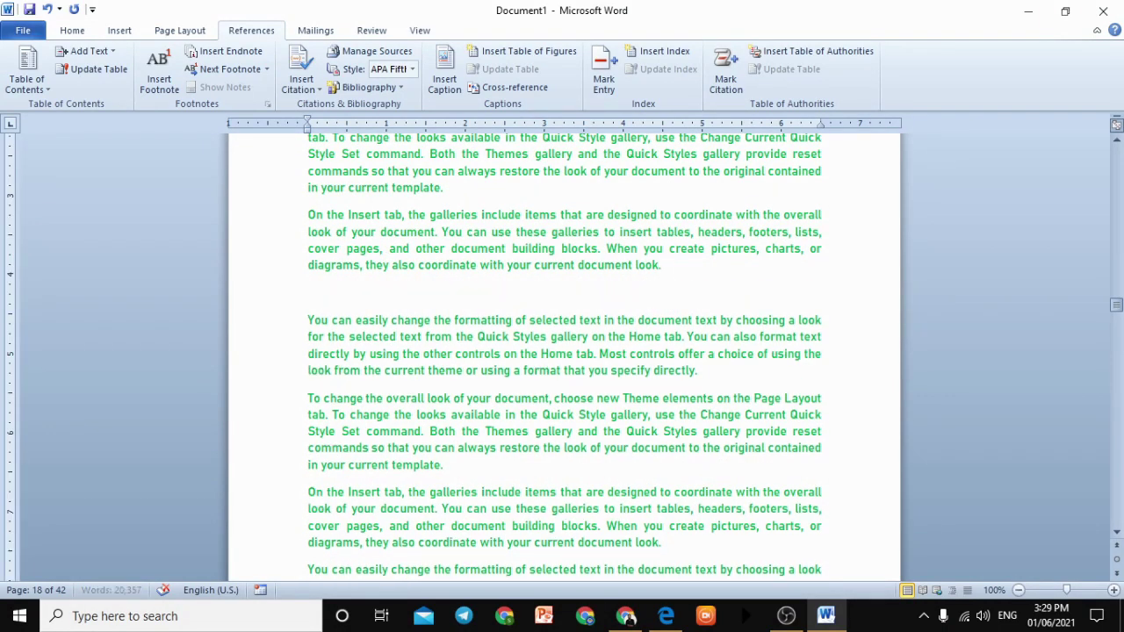
pyautogui.write('(')
pyautogui.write('b) ')
pyautogui.write('Pres')
pyautogui.write('ewnt')
pyautogui.press('BackSpace')
pyautogui.press('BackSpace')
pyautogui.press('BackSpace')
pyautogui.write('nt Coun')
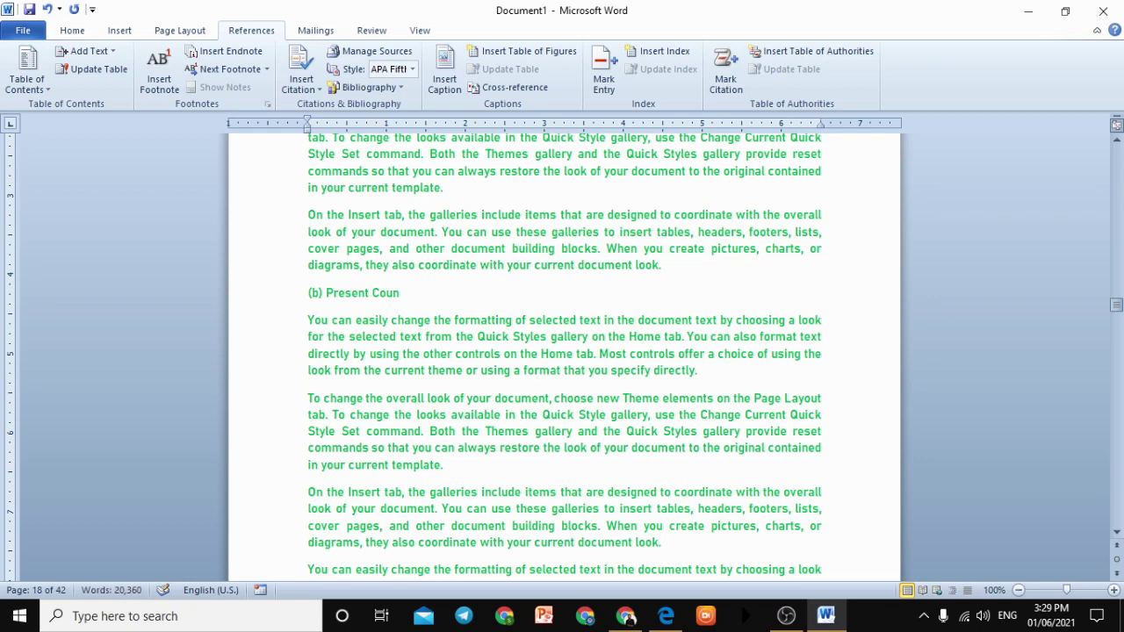
pyautogui.write('tinious')
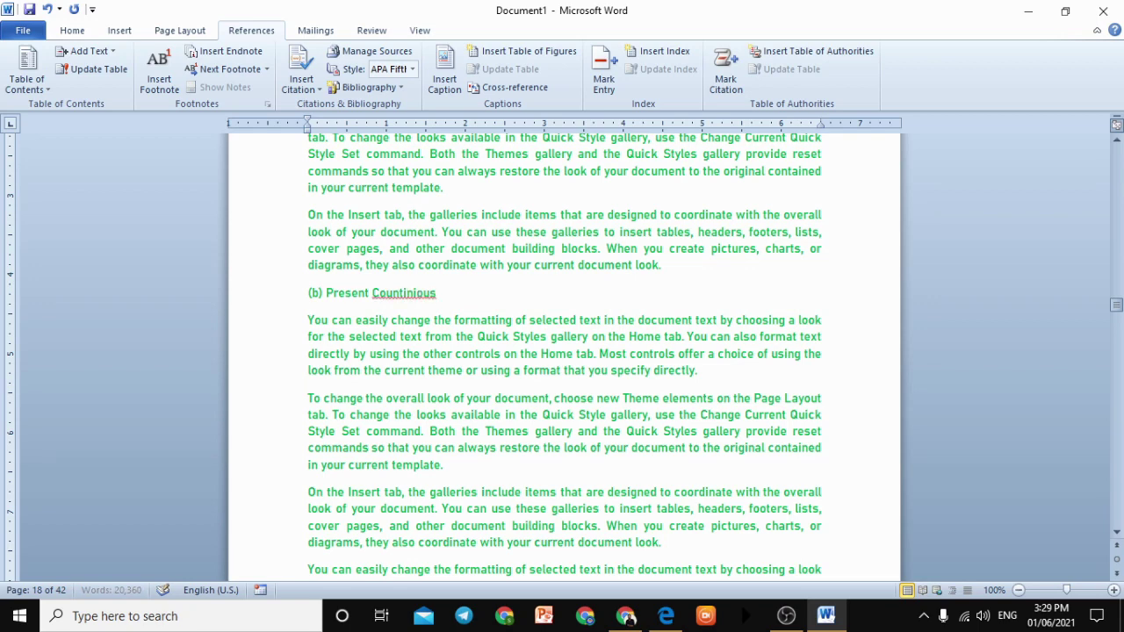
pyautogui.rightClick(418, 297)
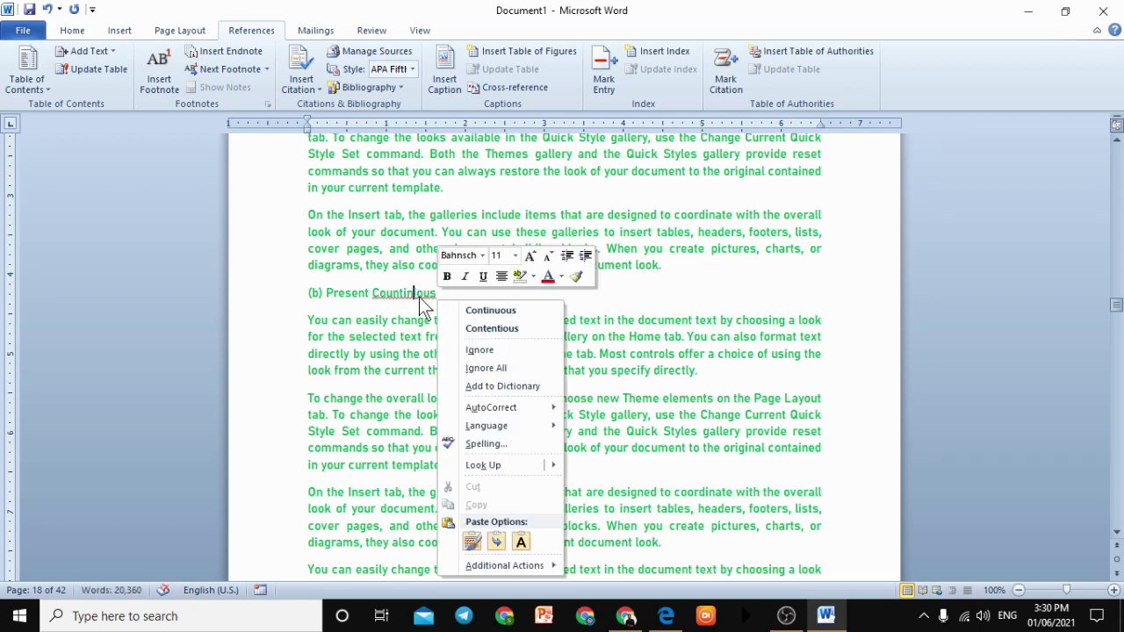
pyautogui.click(488, 310)
pyautogui.write('Tense')
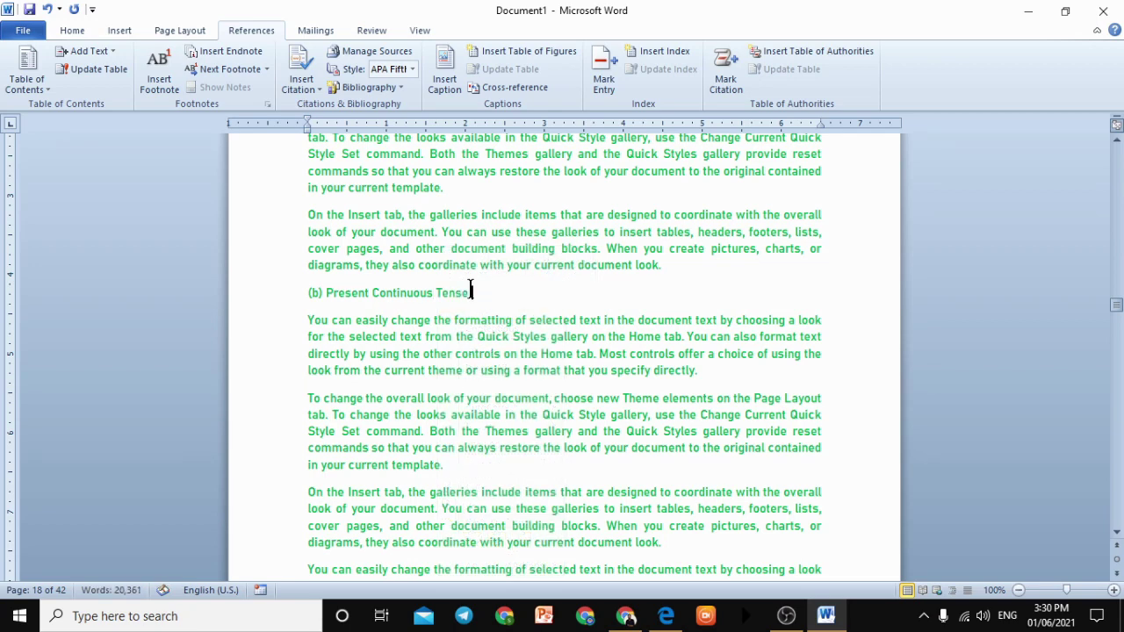
# - Mark the "(b) Present Continuous Tense" line as a Level 3 entry for the table of contents
pyautogui.moveTo(473, 294); pyautogui.dragTo(307, 293)
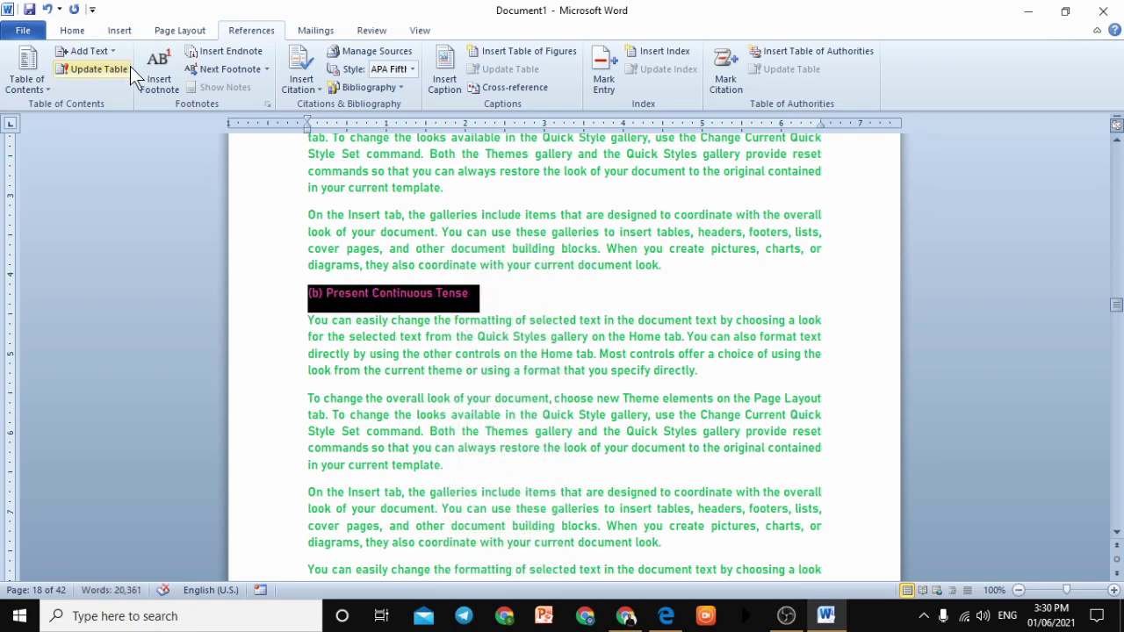
pyautogui.click(105, 56)
pyautogui.click(121, 128)
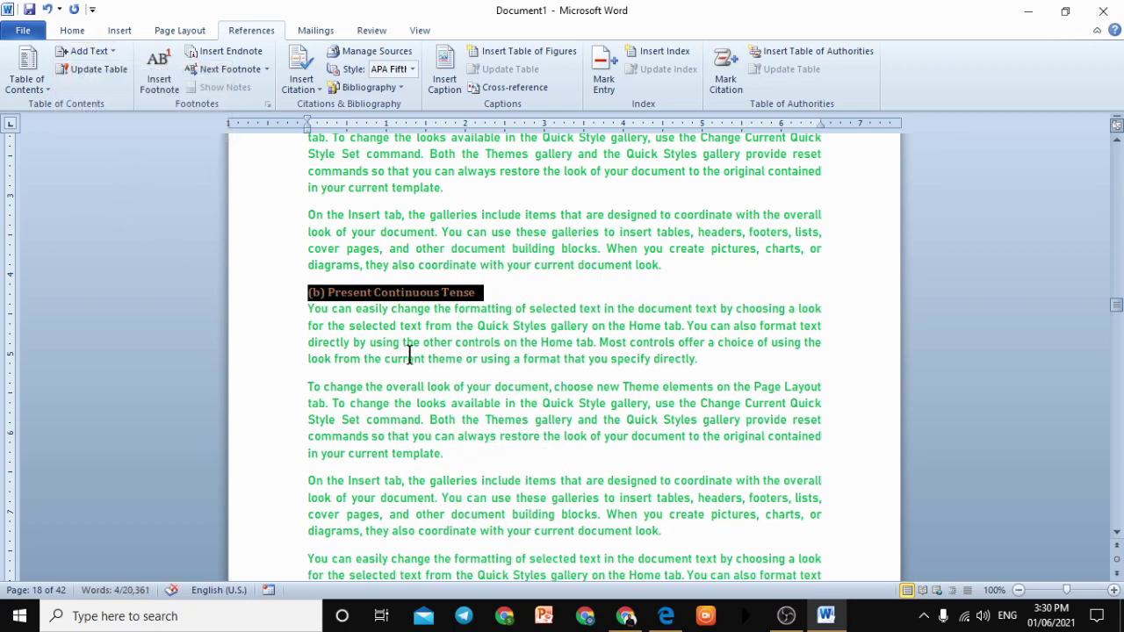
# - Add the subheading line "(ii) Past Tense" on page 20, below the first paragraph and above "On the Insert tab"
pyautogui.scroll(-5, 445, 354)
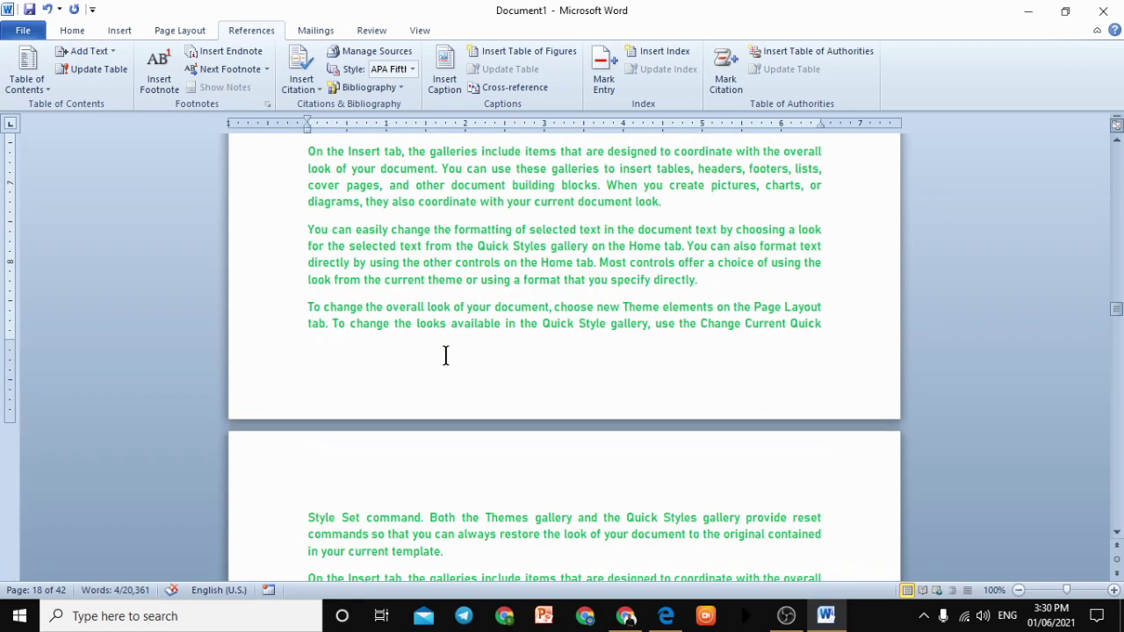
pyautogui.scroll(4, 445, 355)
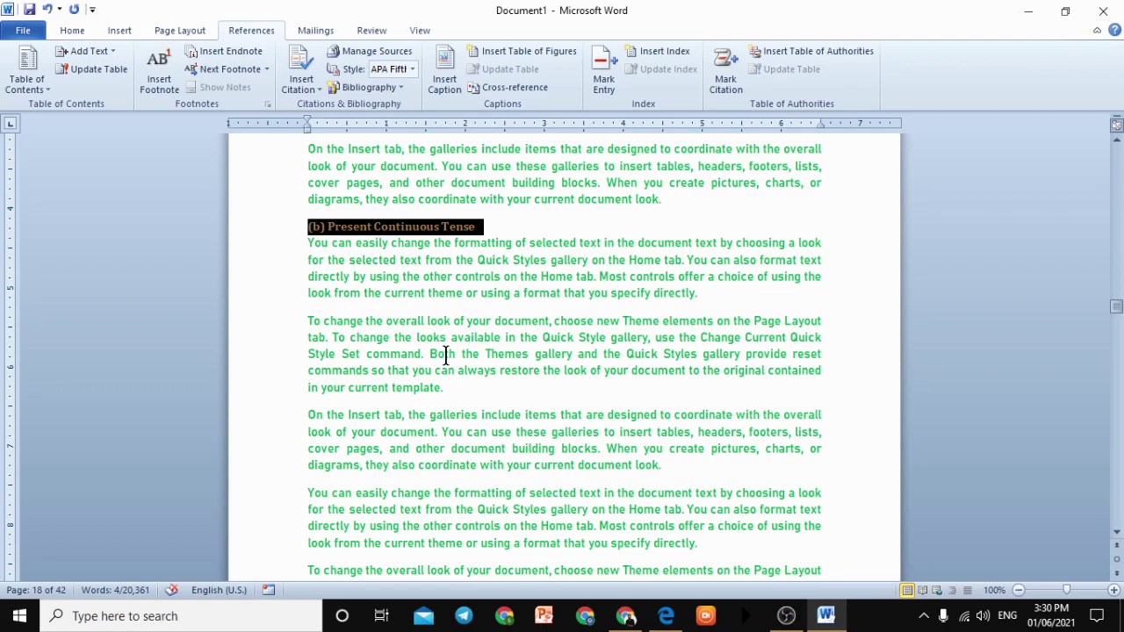
pyautogui.scroll(-15, 445, 355)
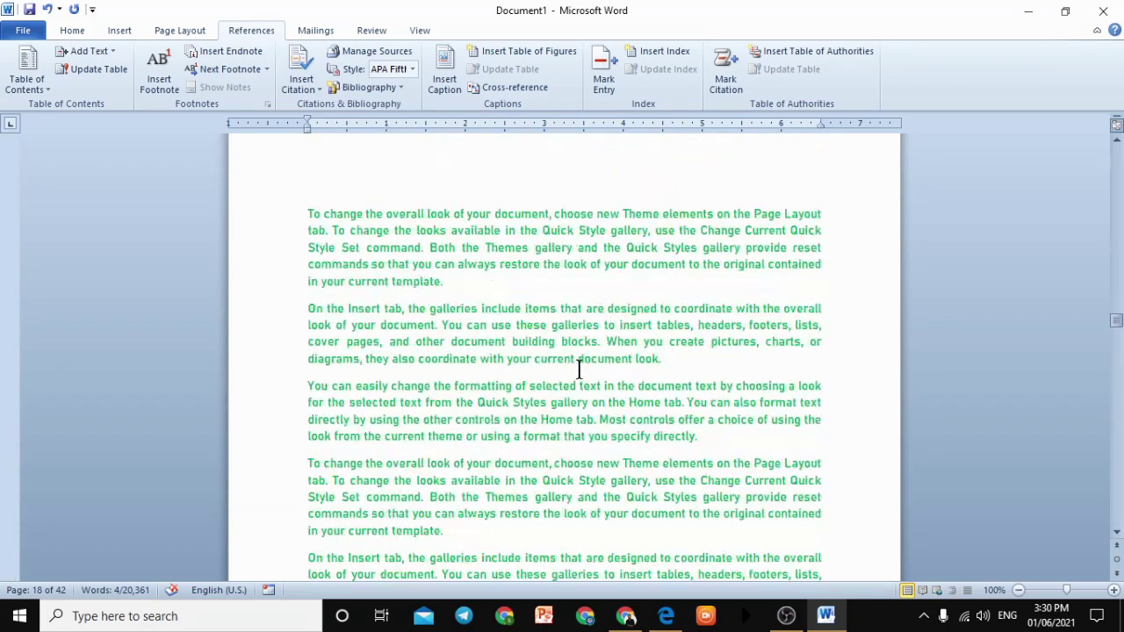
pyautogui.click(467, 286)
pyautogui.press('Return')
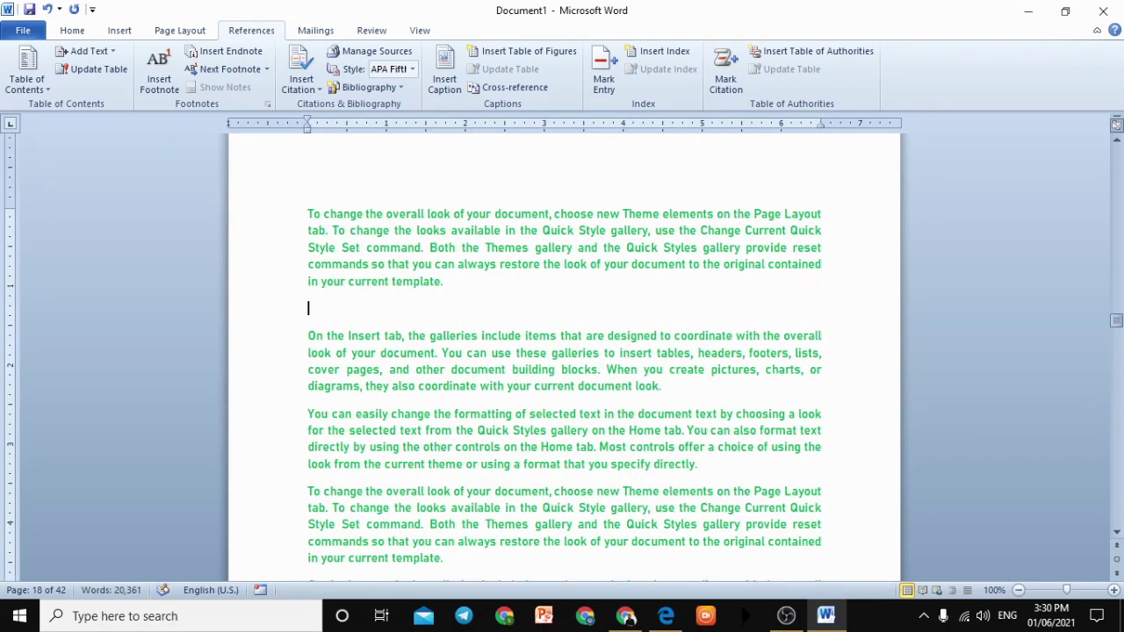
pyautogui.write('(ii) Past Tense')
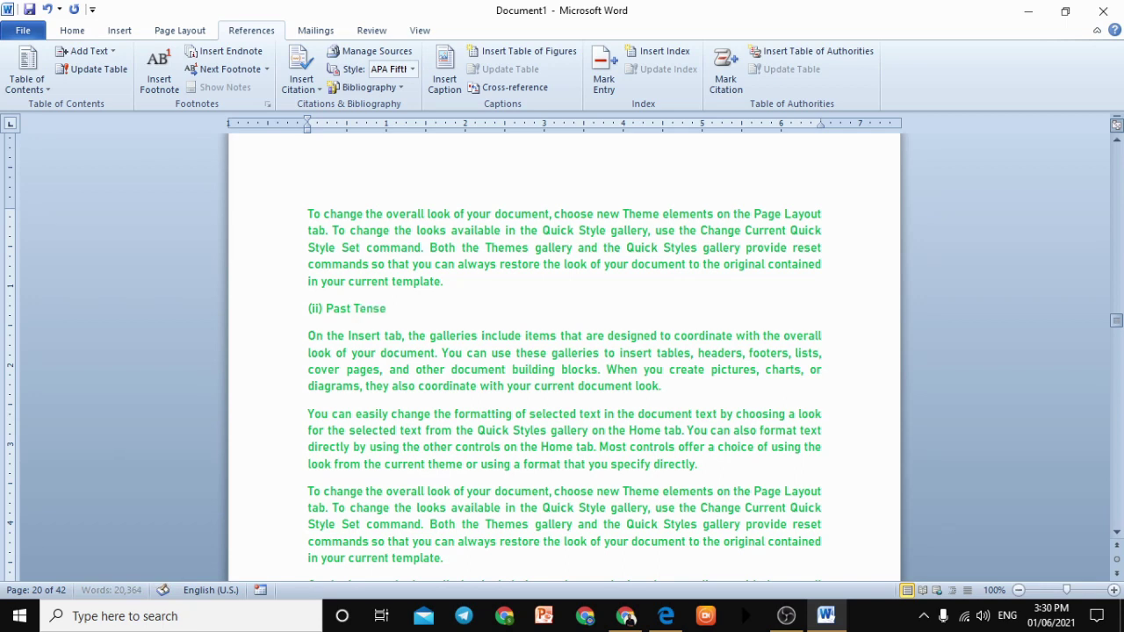
# - Mark the "(ii) Past Tense" line as a Level 2 entry for the table of contents
pyautogui.click(279, 316)
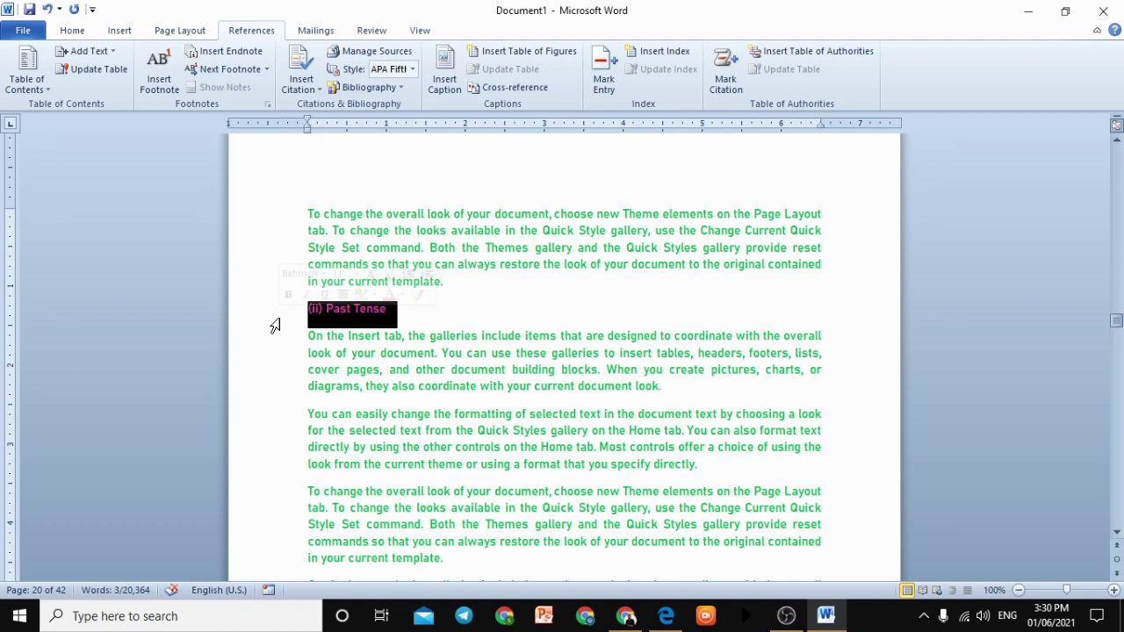
pyautogui.click(80, 52)
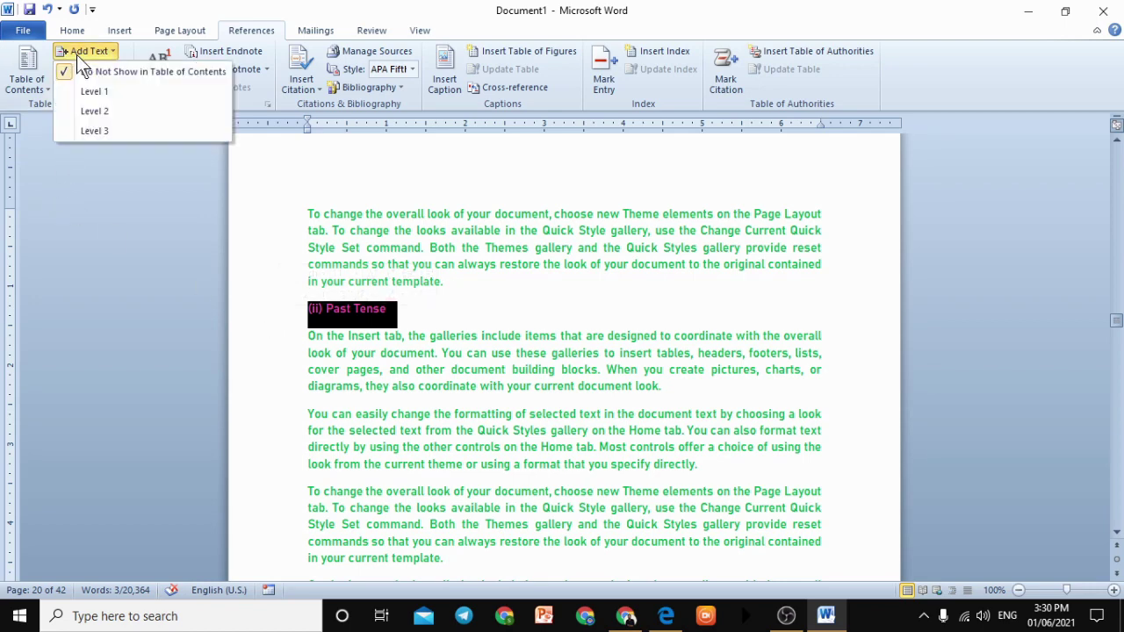
pyautogui.click(141, 111)
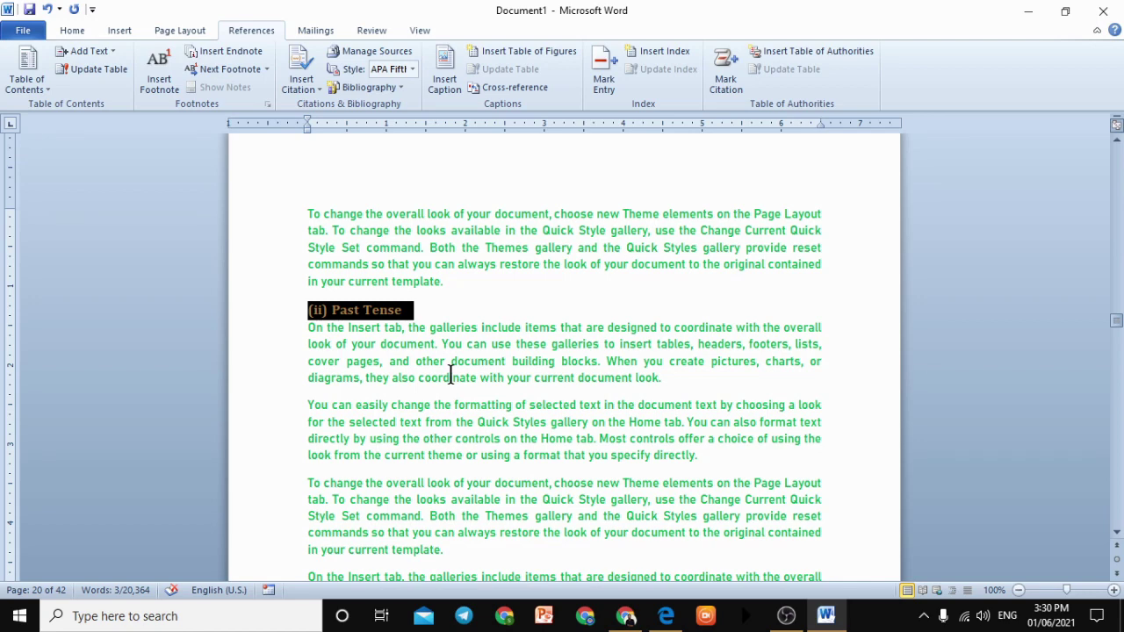
pyautogui.click(451, 376)
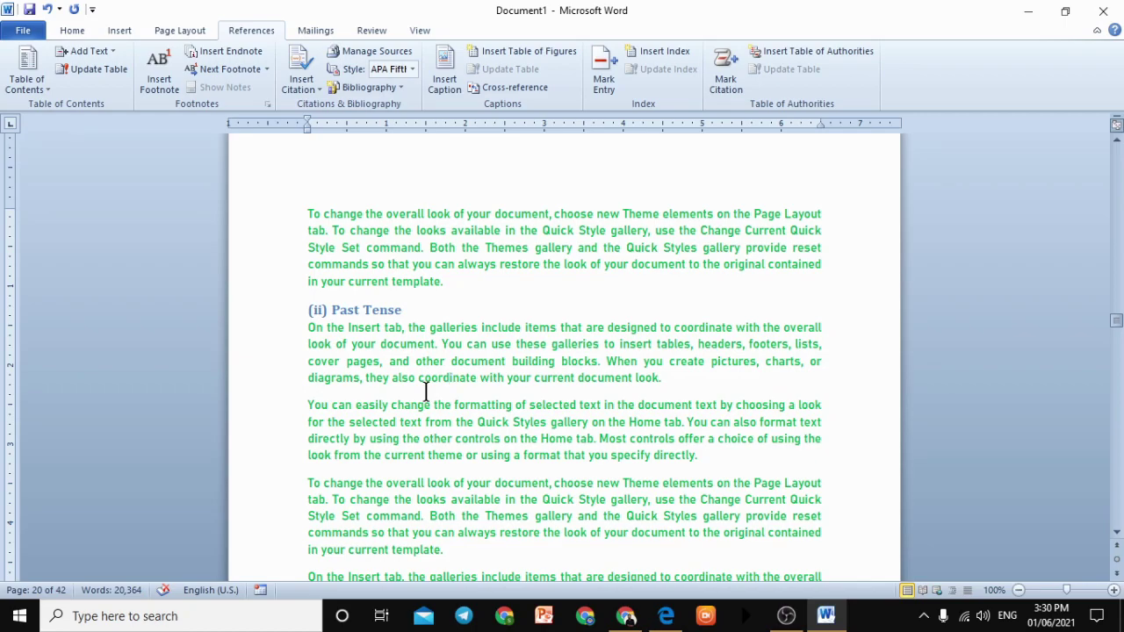
# - Add the heading line "3. voice" at the start of page 26, above the paragraph beginning "On the Insert tab"
pyautogui.scroll(-10, 458, 409)
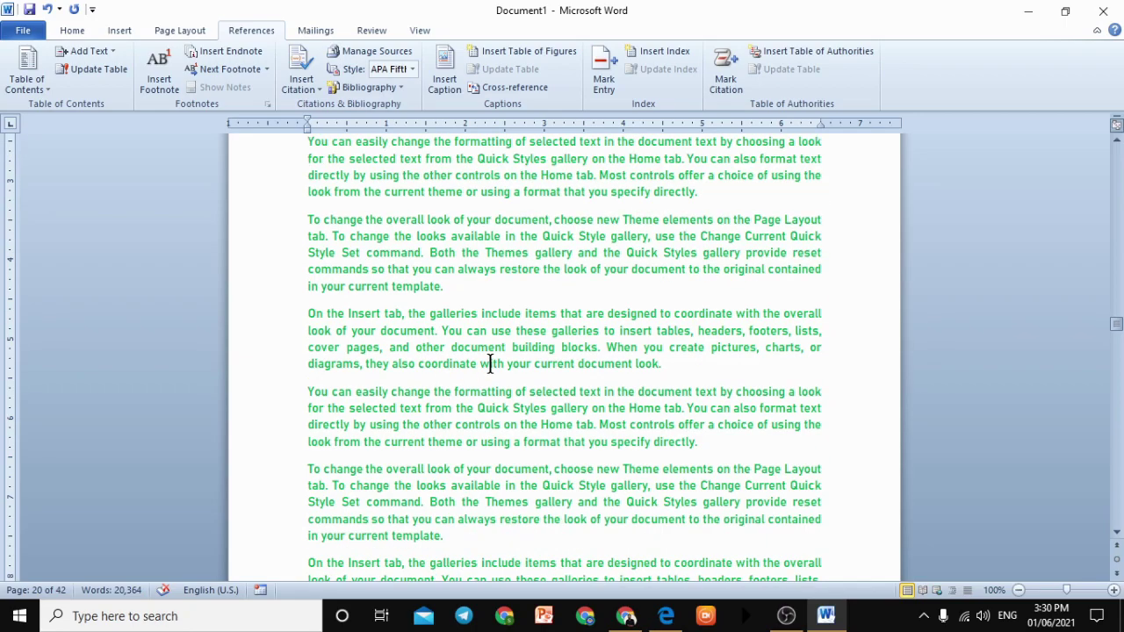
pyautogui.scroll(-10, 505, 364)
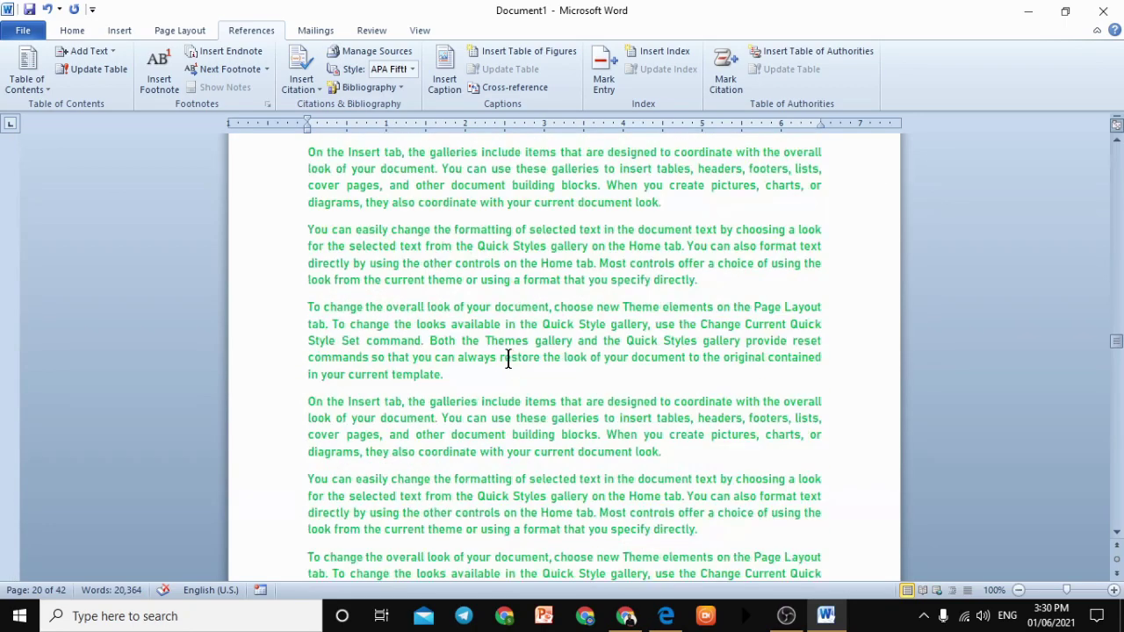
pyautogui.scroll(-10, 511, 372)
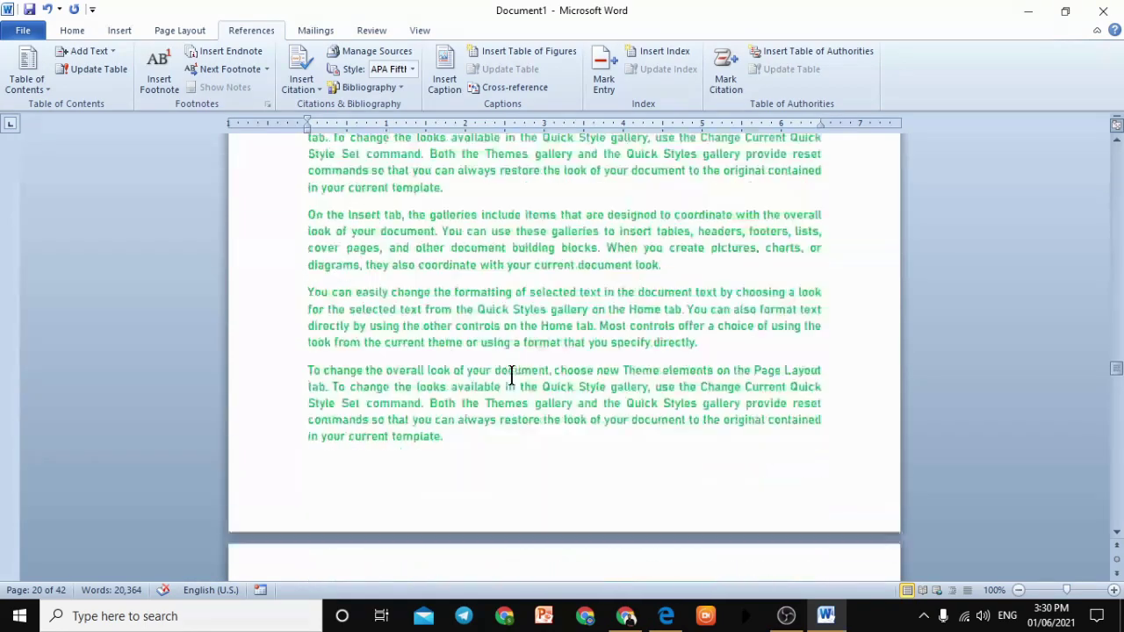
pyautogui.click(309, 433)
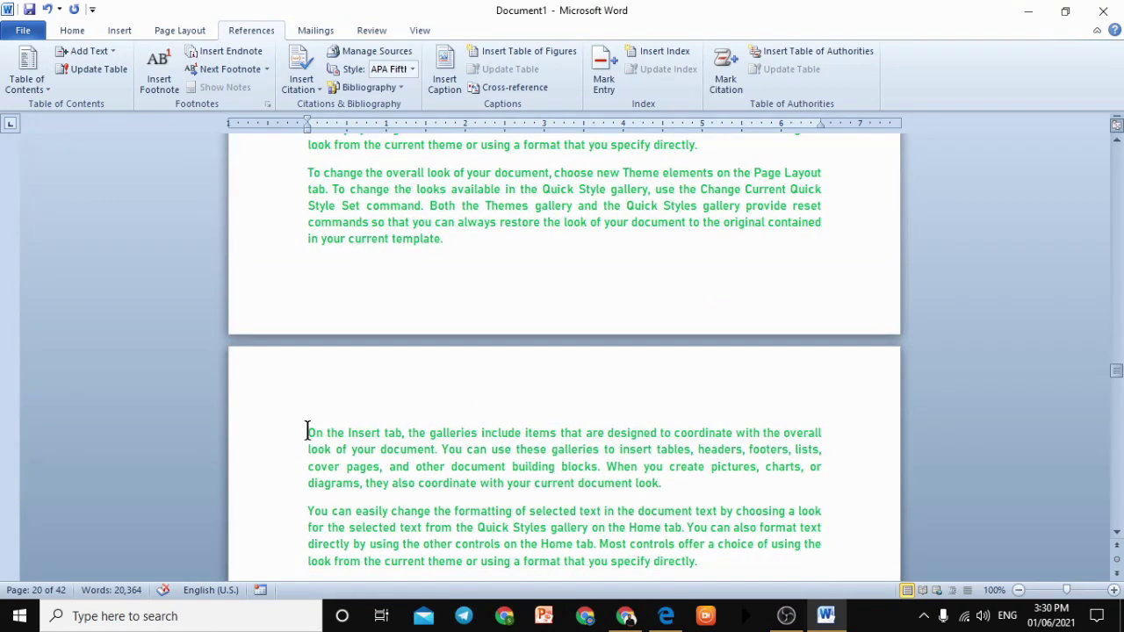
pyautogui.press('Return')
pyautogui.write('3.')
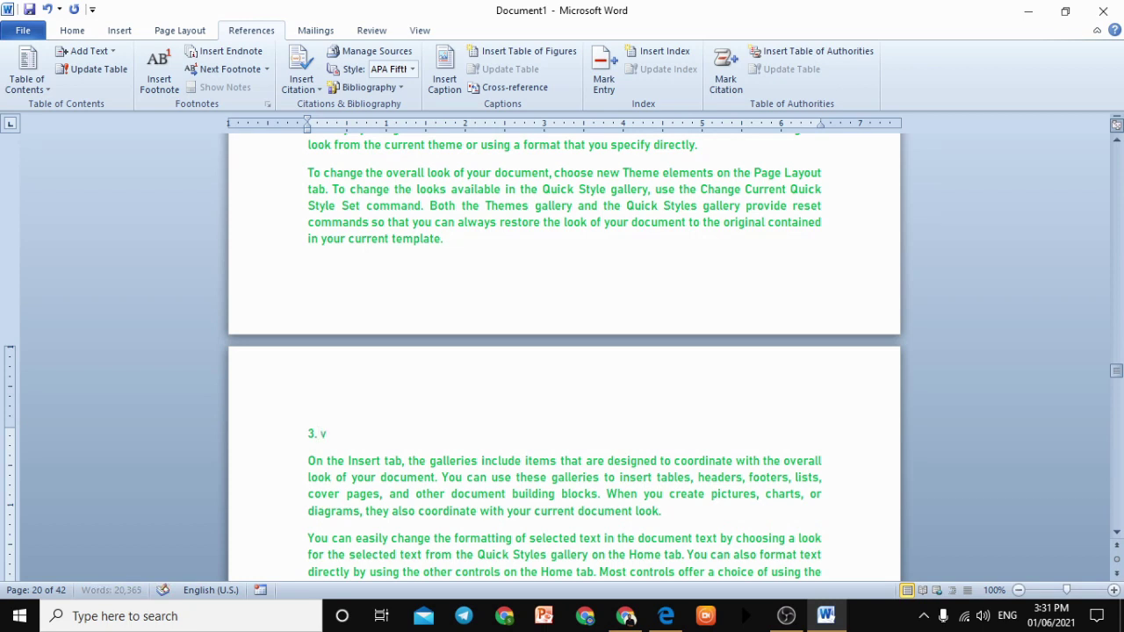
pyautogui.write(' voice')
# - Mark the "3. voice" line as a Level 1 entry for the table of contents
pyautogui.click(208, 436)
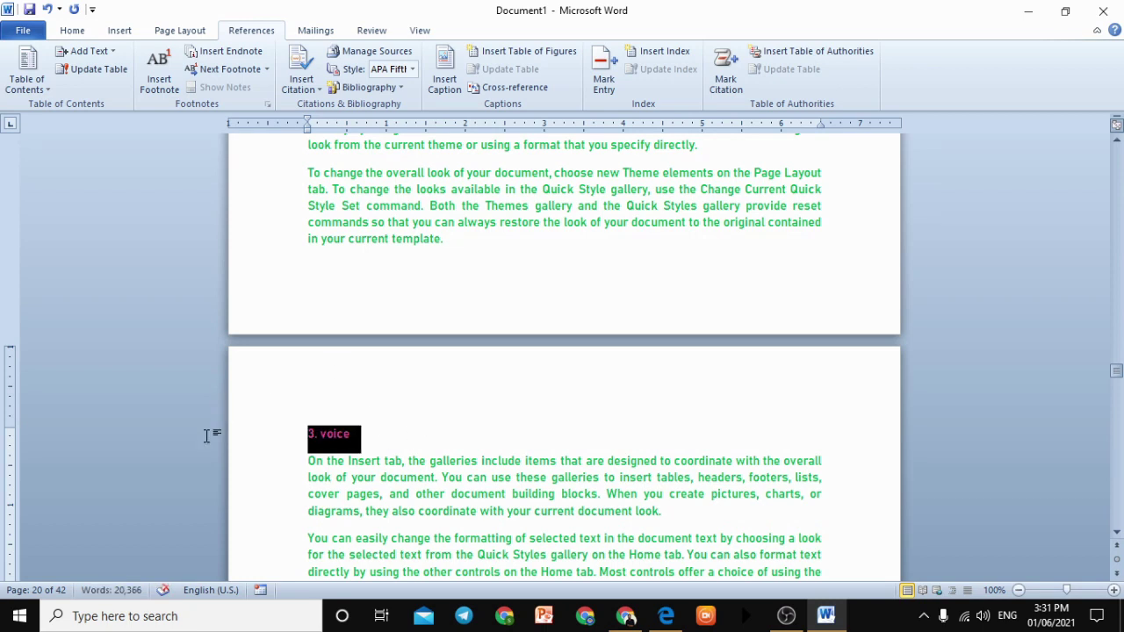
pyautogui.click(88, 50)
pyautogui.click(98, 90)
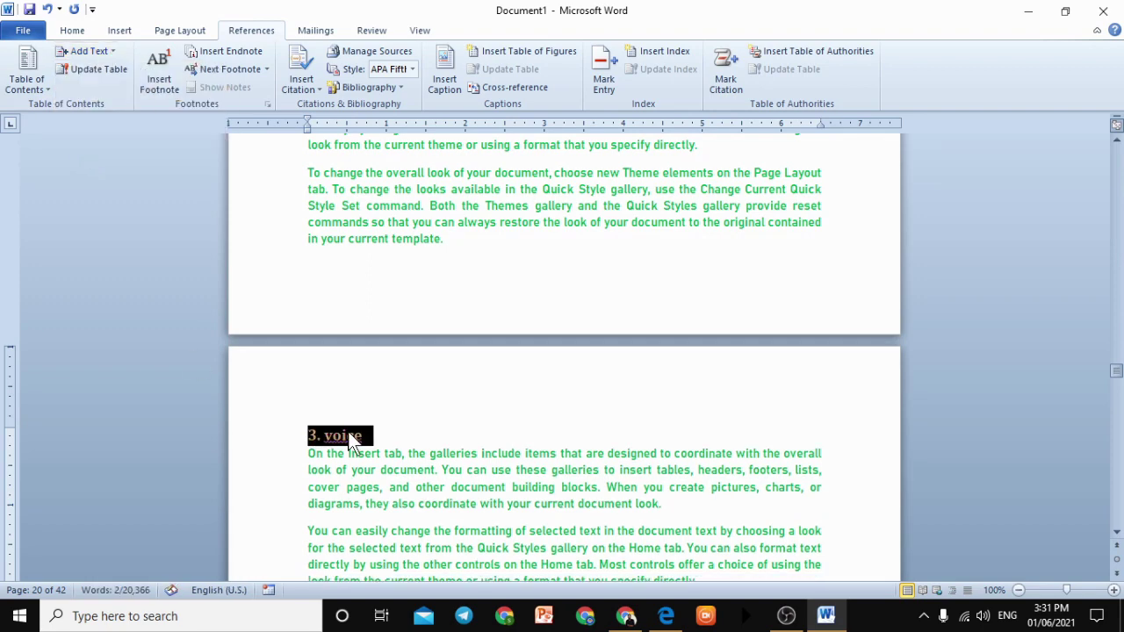
pyautogui.click(347, 436)
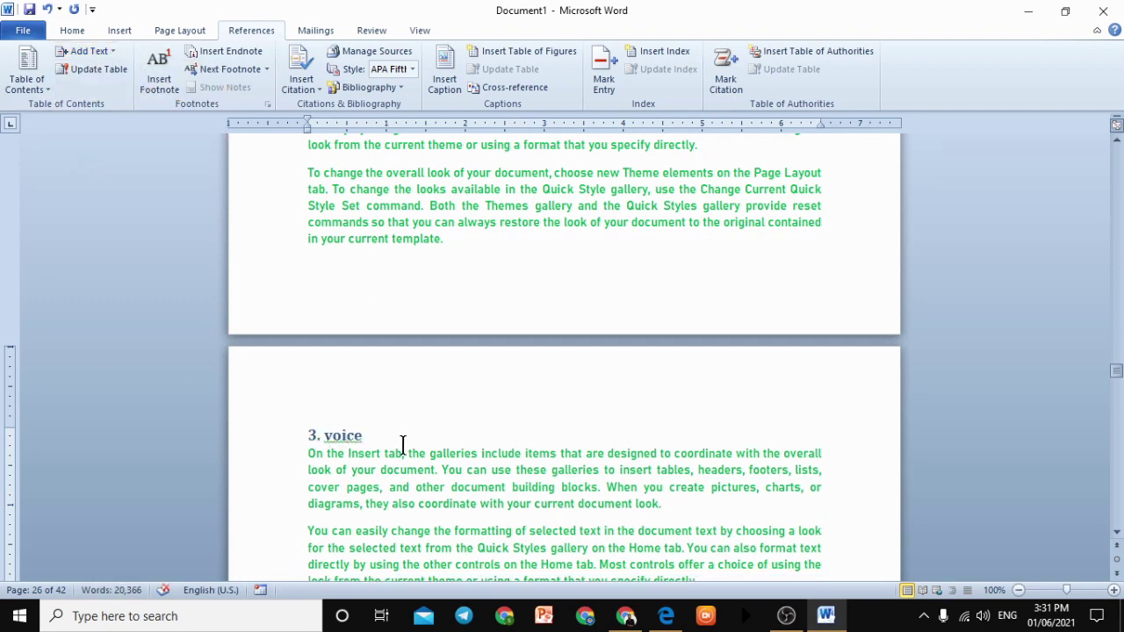
# - Add the subheading line "(i) Active Voice" on page 29, between a paragraph ending "in your current template." and one starting "On the Insert tab"
pyautogui.scroll(-5, 407, 445)
pyautogui.scroll(4, 409, 446)
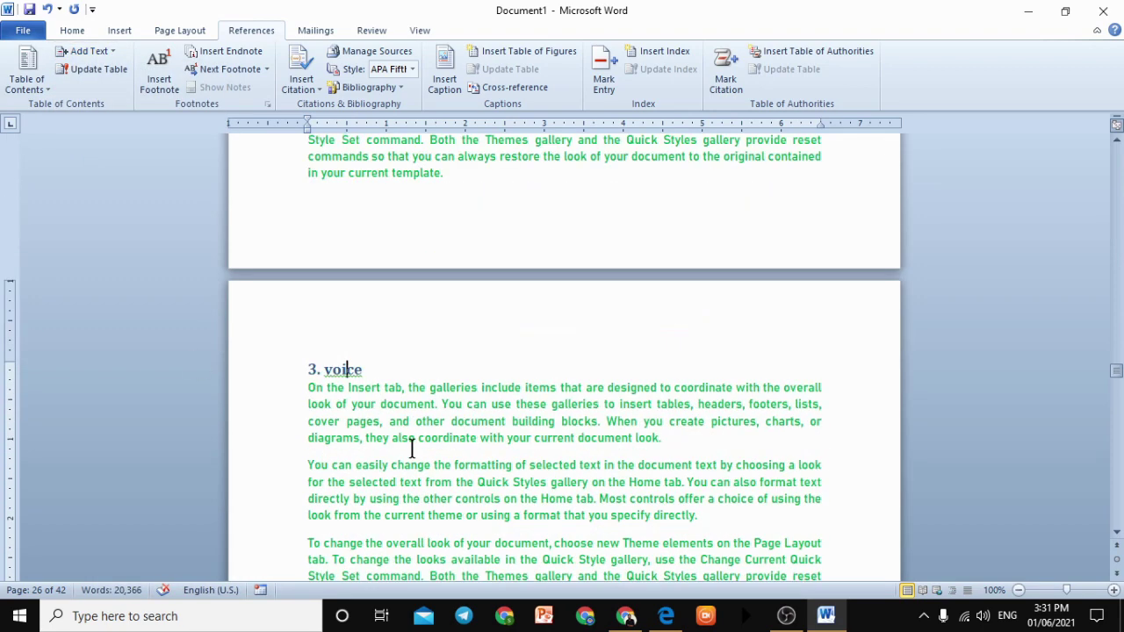
pyautogui.scroll(-1, 412, 448)
pyautogui.scroll(-10, 412, 449)
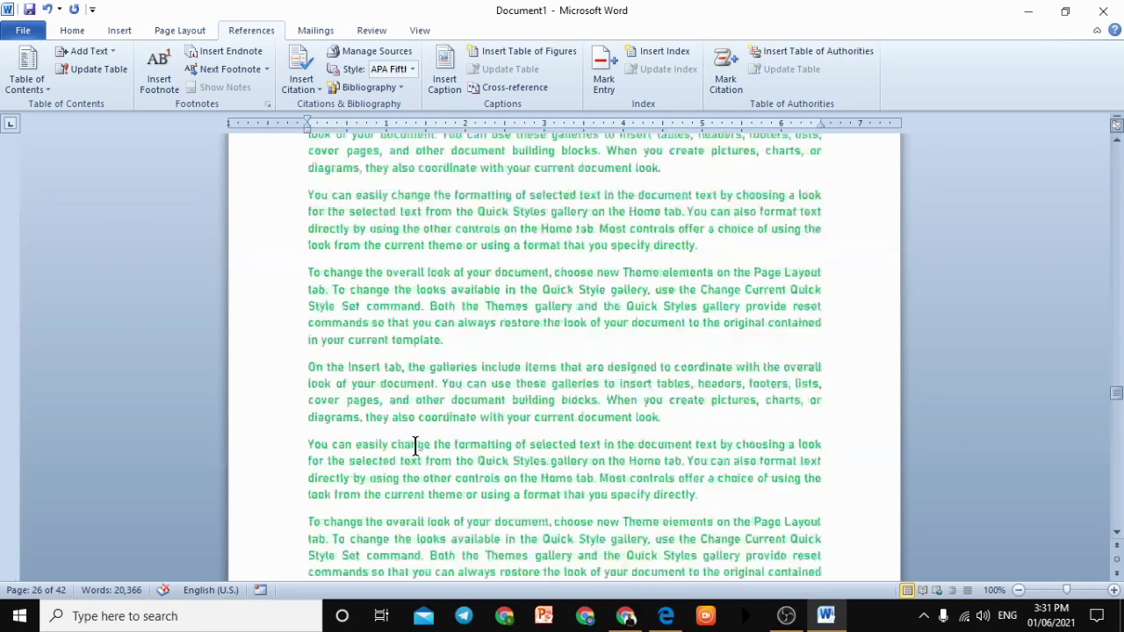
pyautogui.scroll(-1, 417, 446)
pyautogui.click(446, 410)
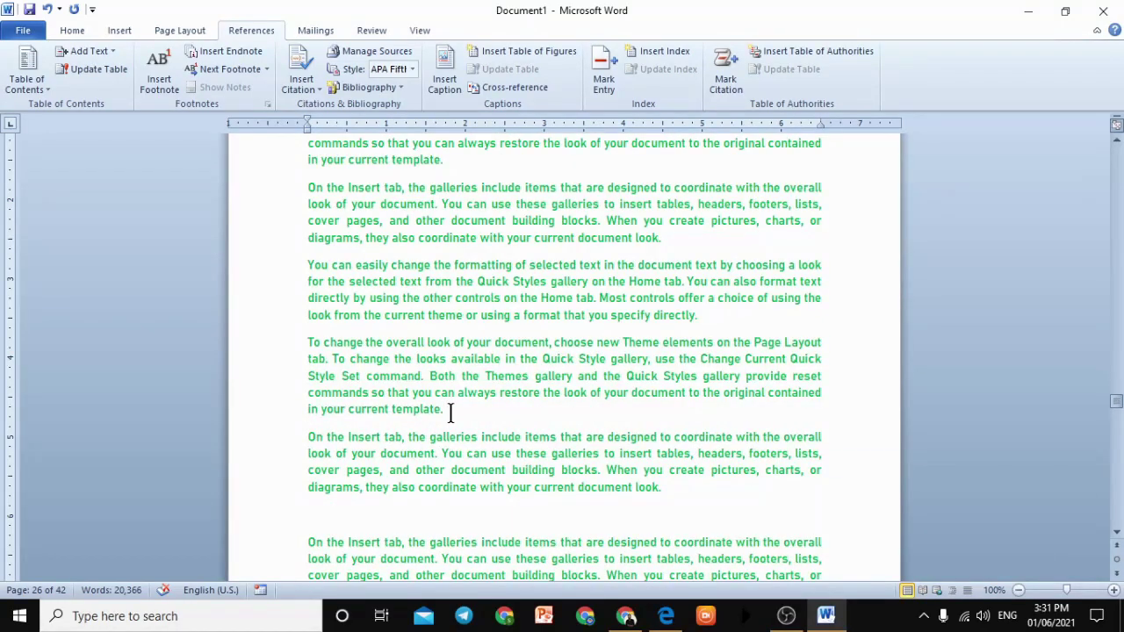
pyautogui.press('Return')
pyautogui.write('(i)')
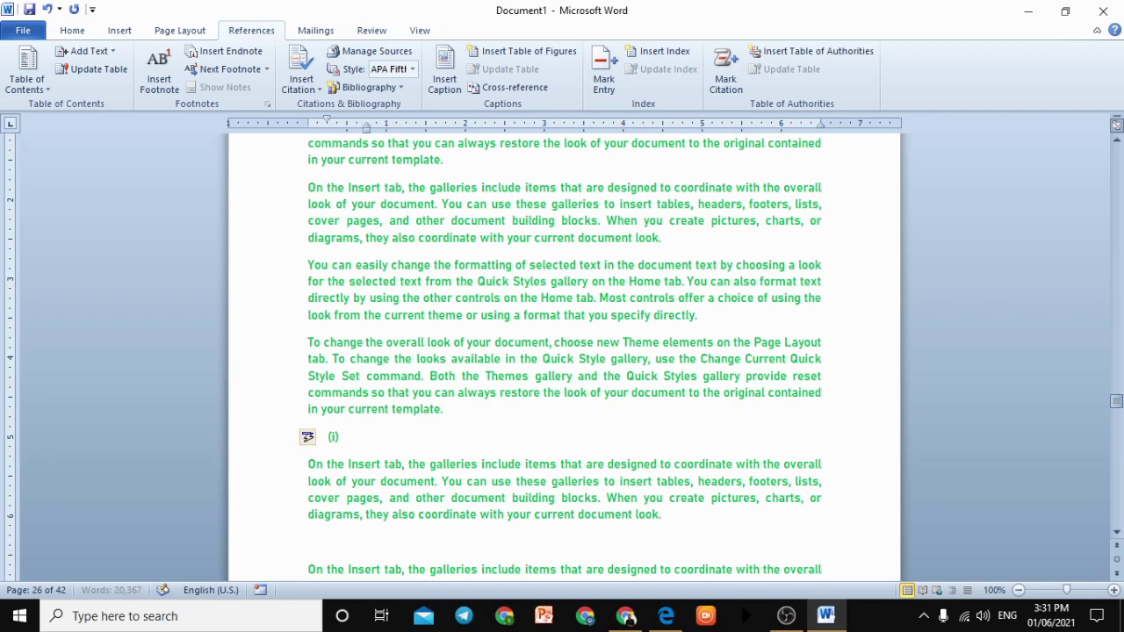
pyautogui.write(' aCTIVE V')
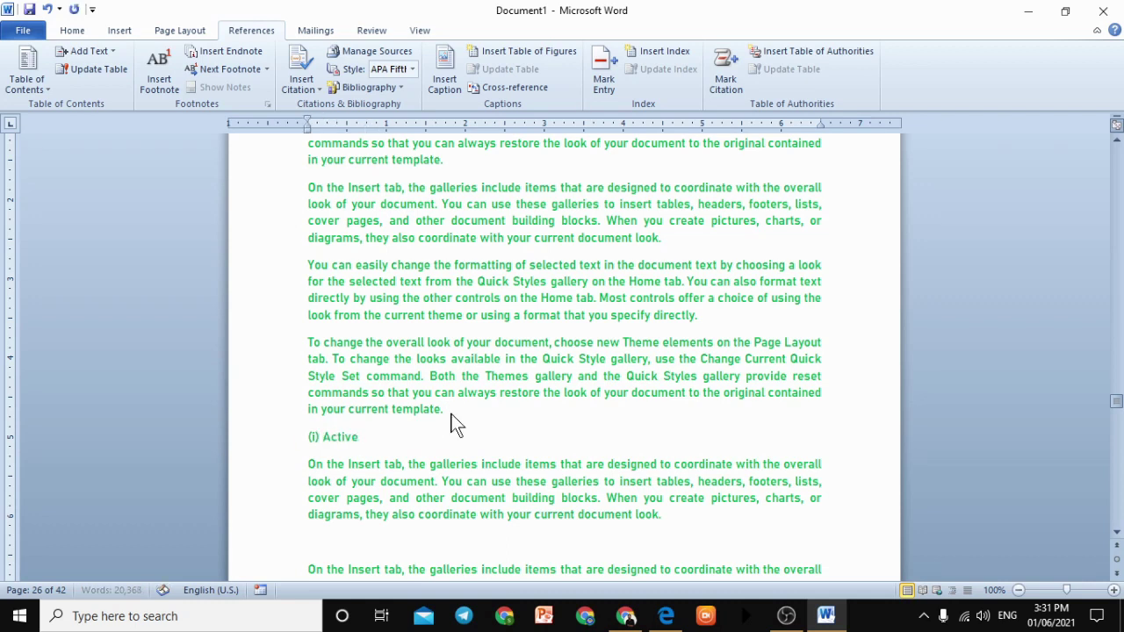
pyautogui.write('oice')
pyautogui.moveTo(461, 437); pyautogui.dragTo(253, 408)
pyautogui.click(88, 51)
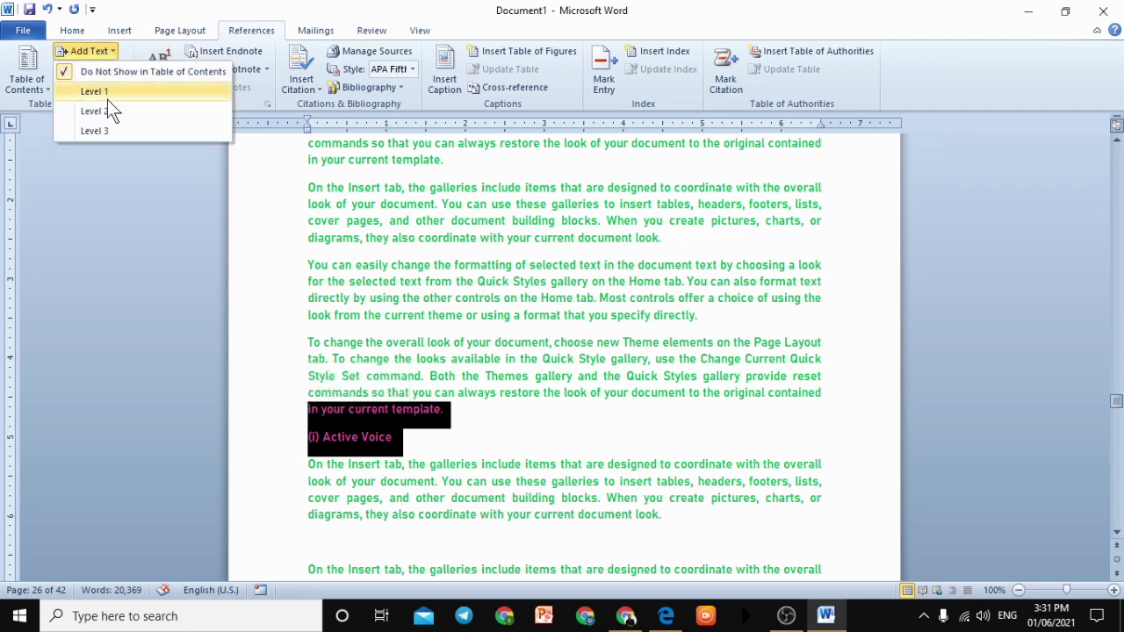
pyautogui.click(108, 109)
pyautogui.hotkey('ctrl', 'z')
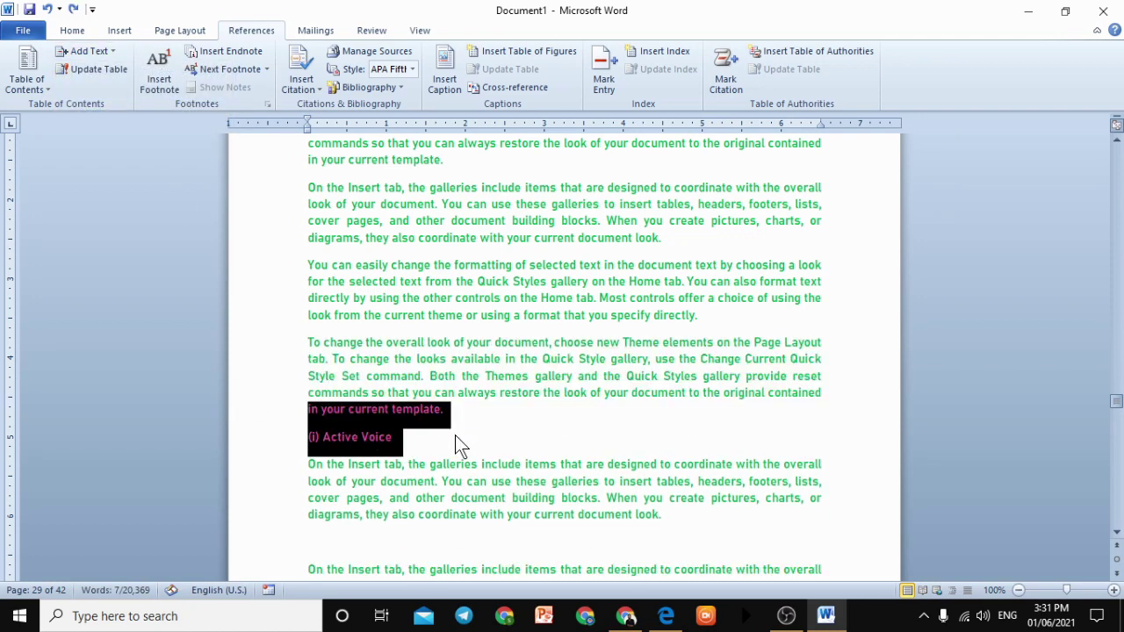
# - Mark only the "(i) Active Voice" line as a Level 2 entry for the table of contents
pyautogui.click(301, 443)
pyautogui.click(100, 55)
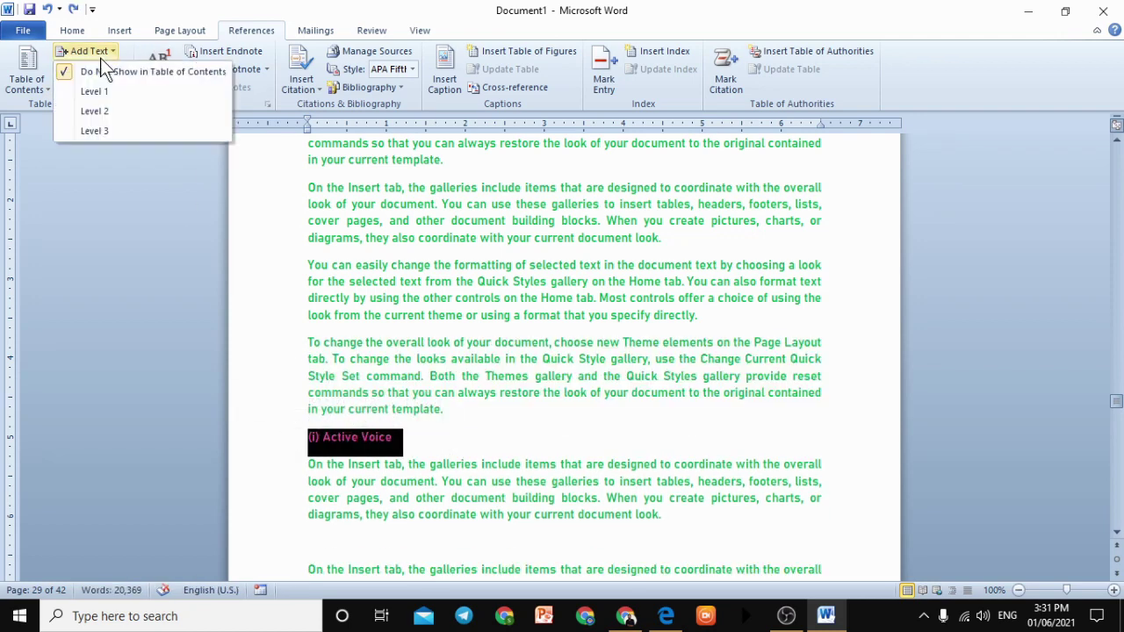
pyautogui.click(97, 112)
# - Add the subheading line "(ii) Passive Voice" on page 34, preceded by an empty line and above a paragraph starting "You can easily change"
pyautogui.scroll(-5, 413, 462)
pyautogui.scroll(-15, 417, 462)
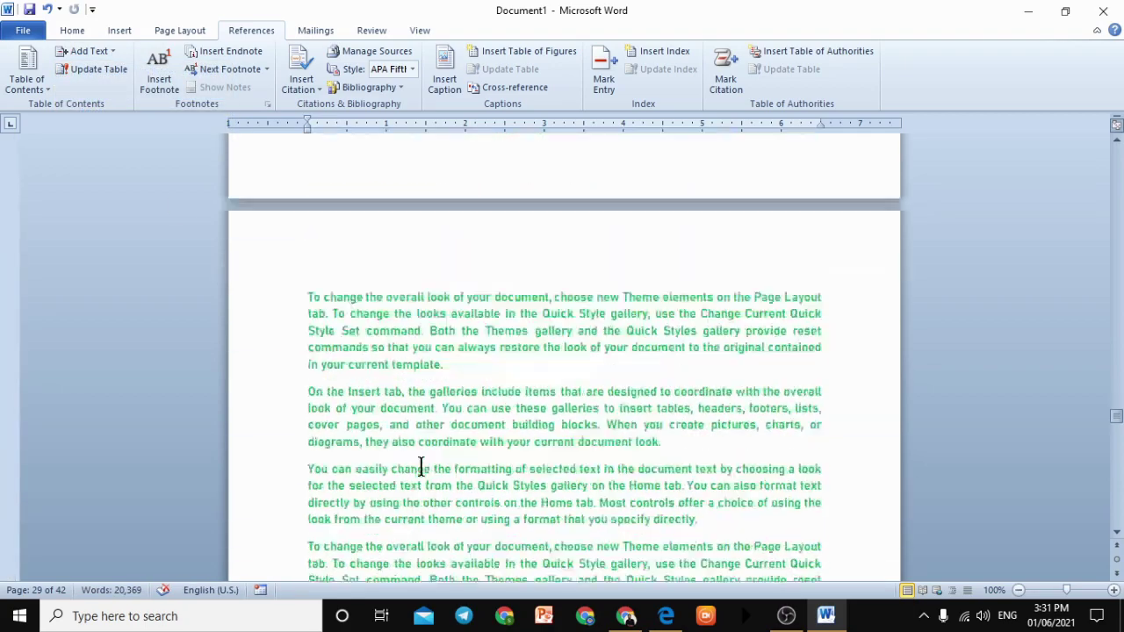
pyautogui.scroll(-5, 420, 466)
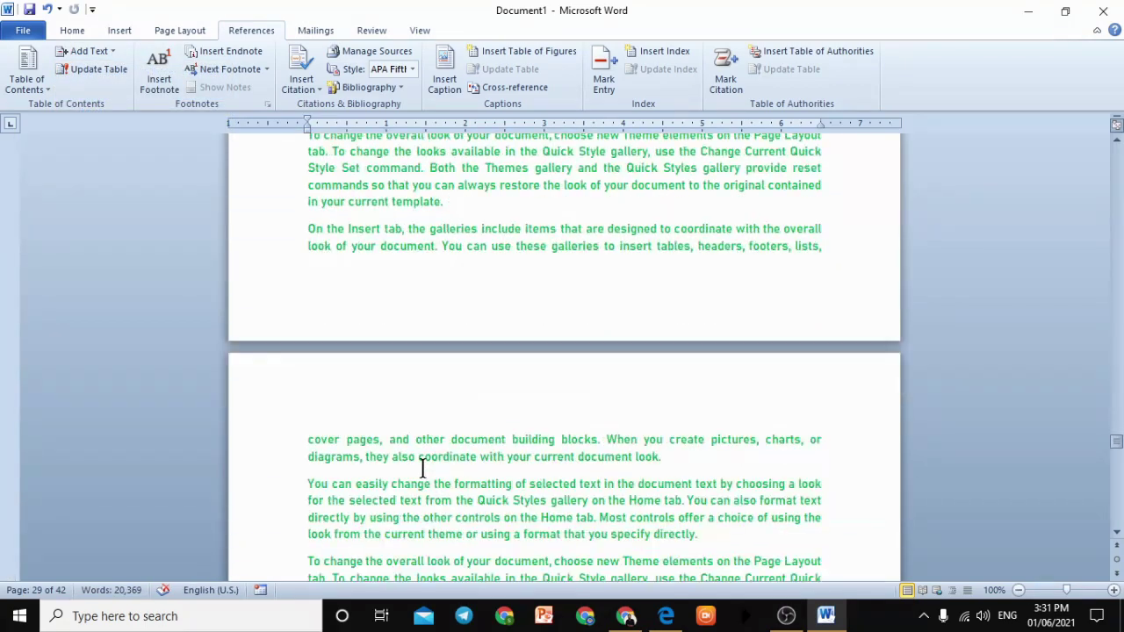
pyautogui.click(662, 378)
pyautogui.press('Return')
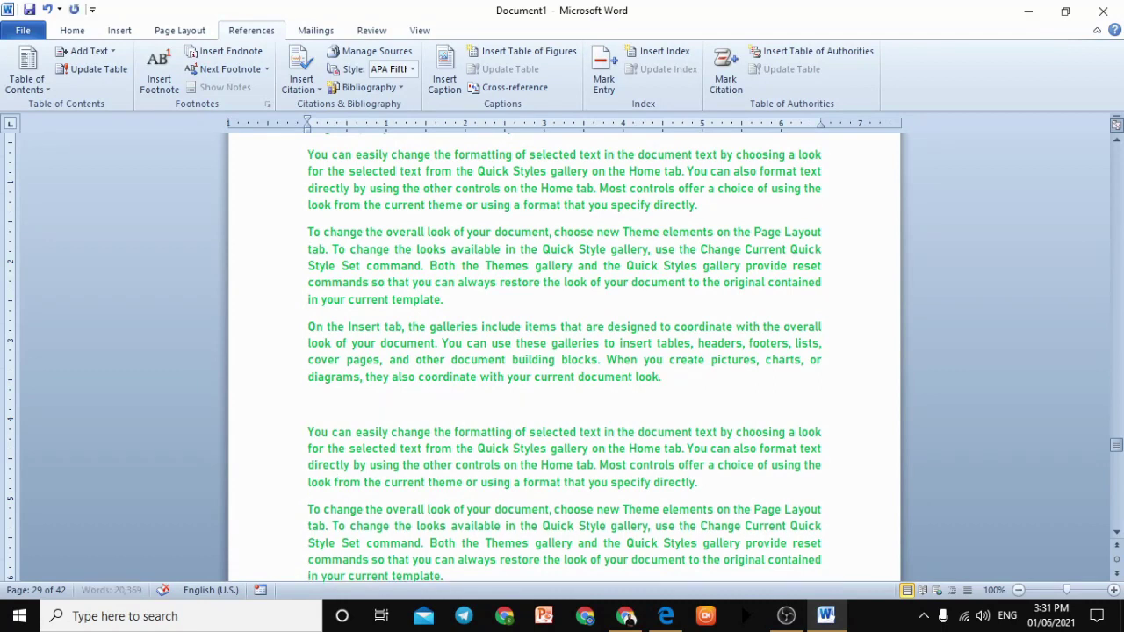
pyautogui.press('Return')
pyautogui.write('(ii')
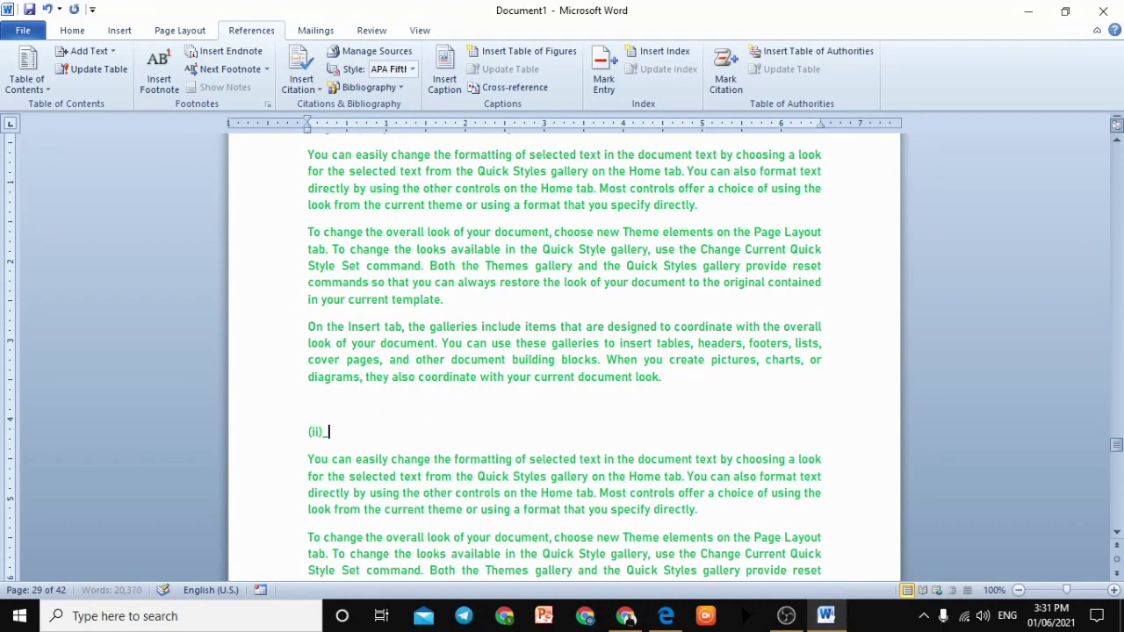
pyautogui.write(') Passic')
pyautogui.press('BackSpace')
pyautogui.write('ve')
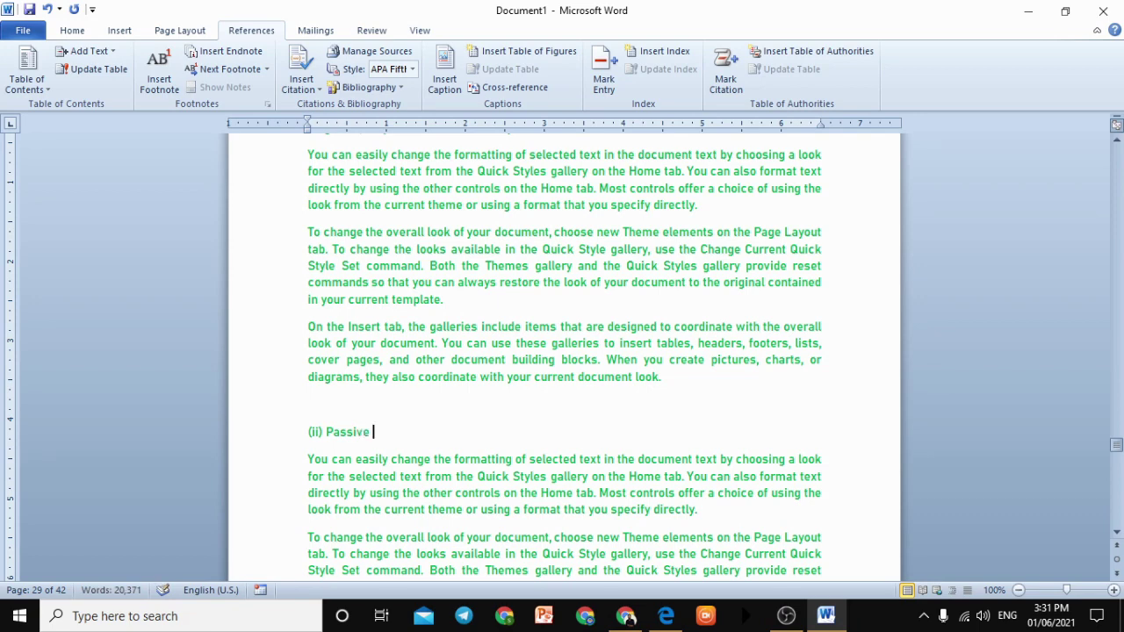
pyautogui.write(' Voicew')
pyautogui.press('BackSpace')
# - Mark the "(ii) Passive Voice" line as a Level 2 entry for the table of contents
pyautogui.click(284, 433)
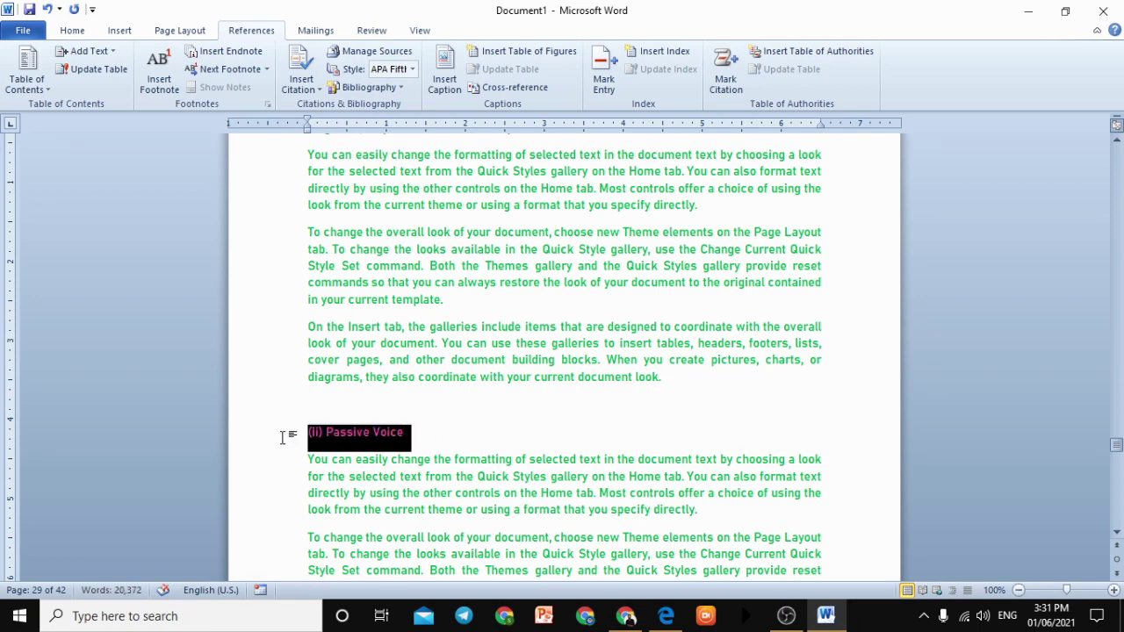
pyautogui.click(88, 51)
pyautogui.click(105, 112)
pyautogui.click(413, 369)
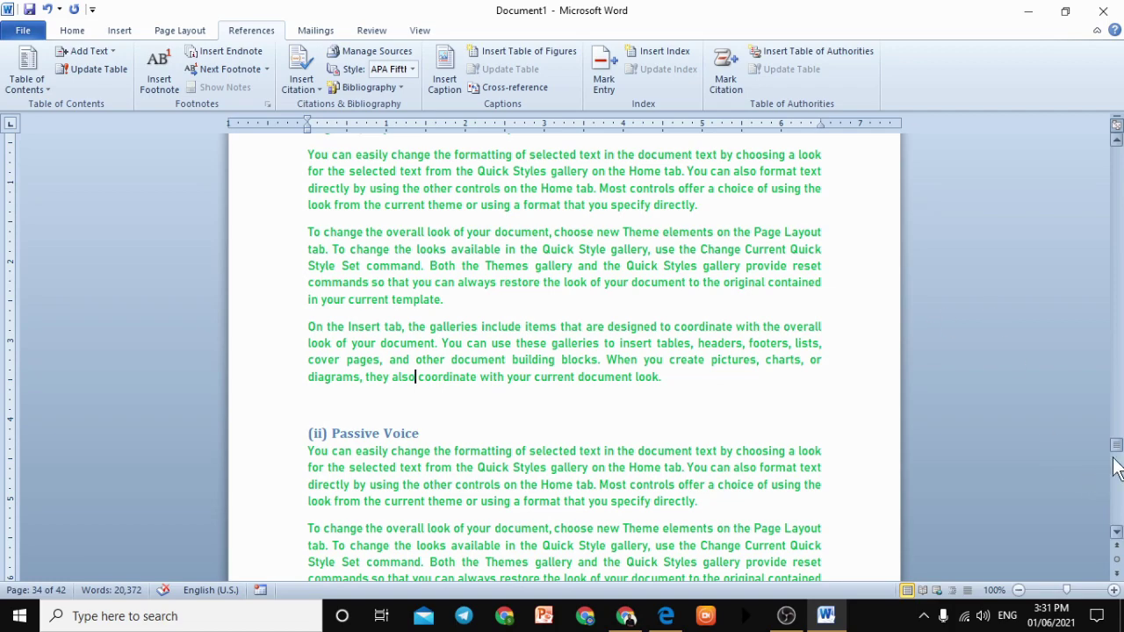
# - Insert the built-in Automatic Table 1 table of contents on the empty contents page, page 2
pyautogui.moveTo(1117, 448); pyautogui.dragTo(1110, 151)
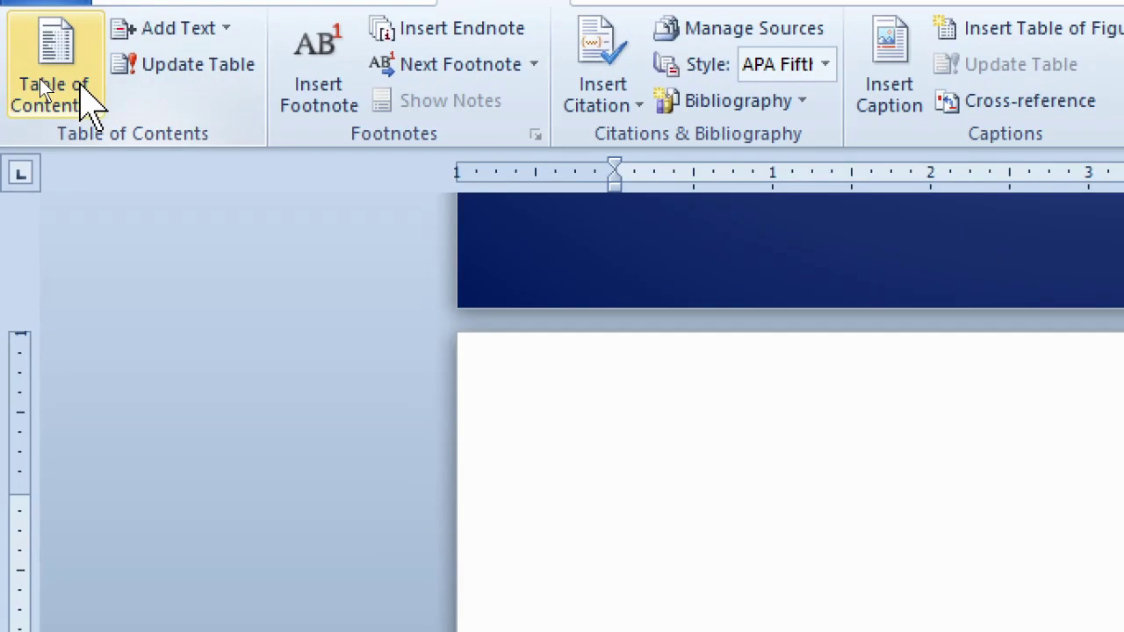
pyautogui.click(79, 95)
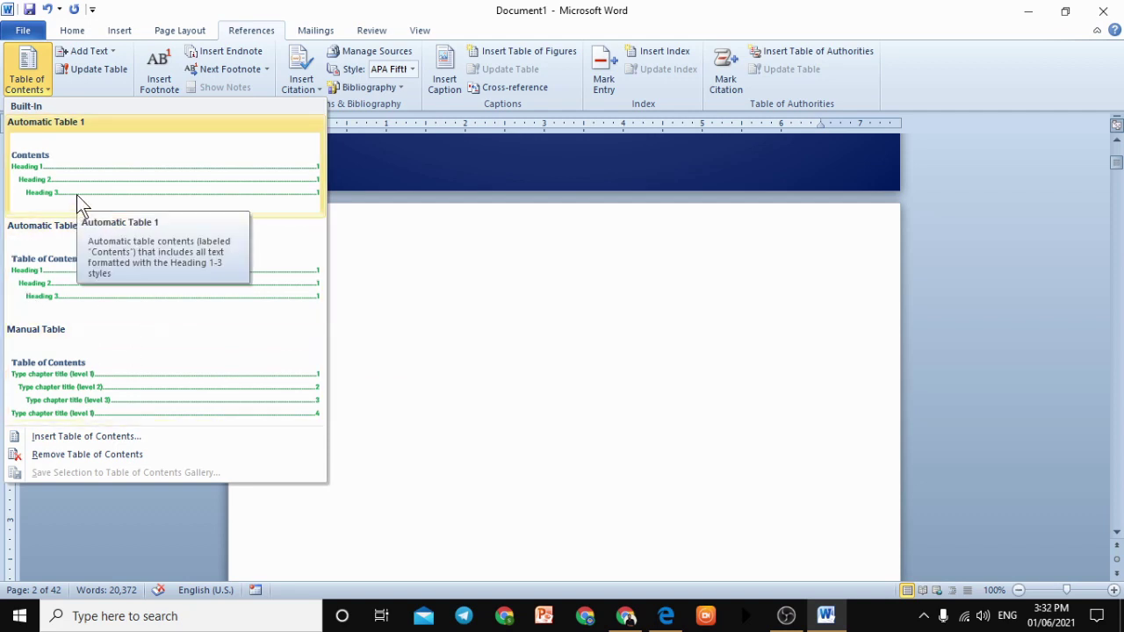
pyautogui.click(127, 185)
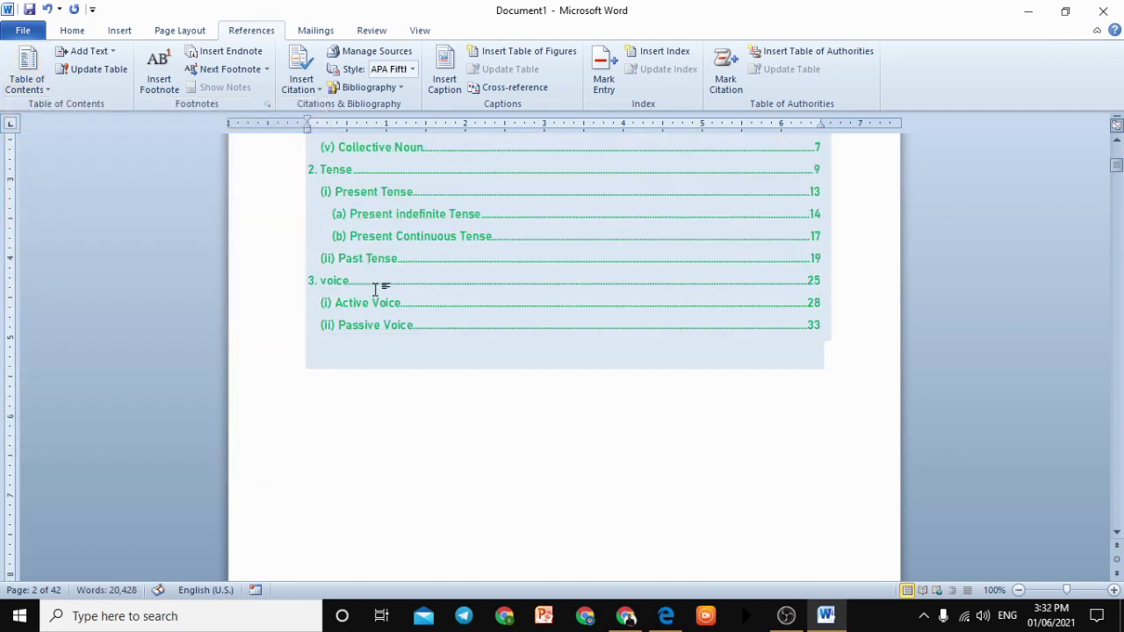
# - Examine the generated contents list, its heading levels and the page numbers of its entries
pyautogui.scroll(4, 386, 289)
pyautogui.click(762, 557)
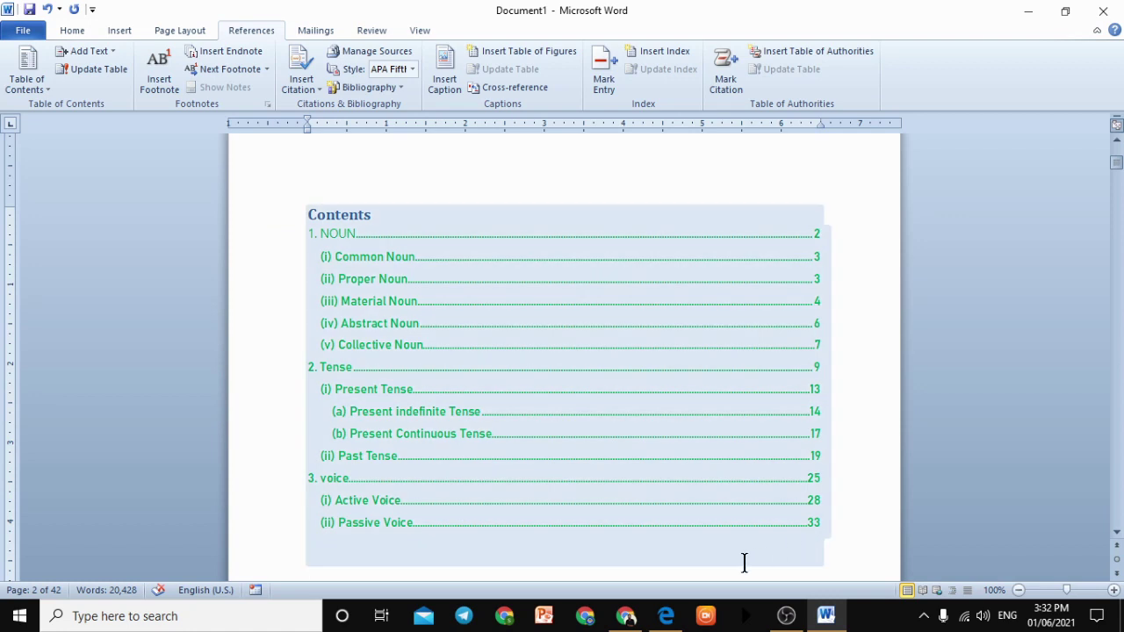
pyautogui.click(478, 166)
pyautogui.click(935, 282)
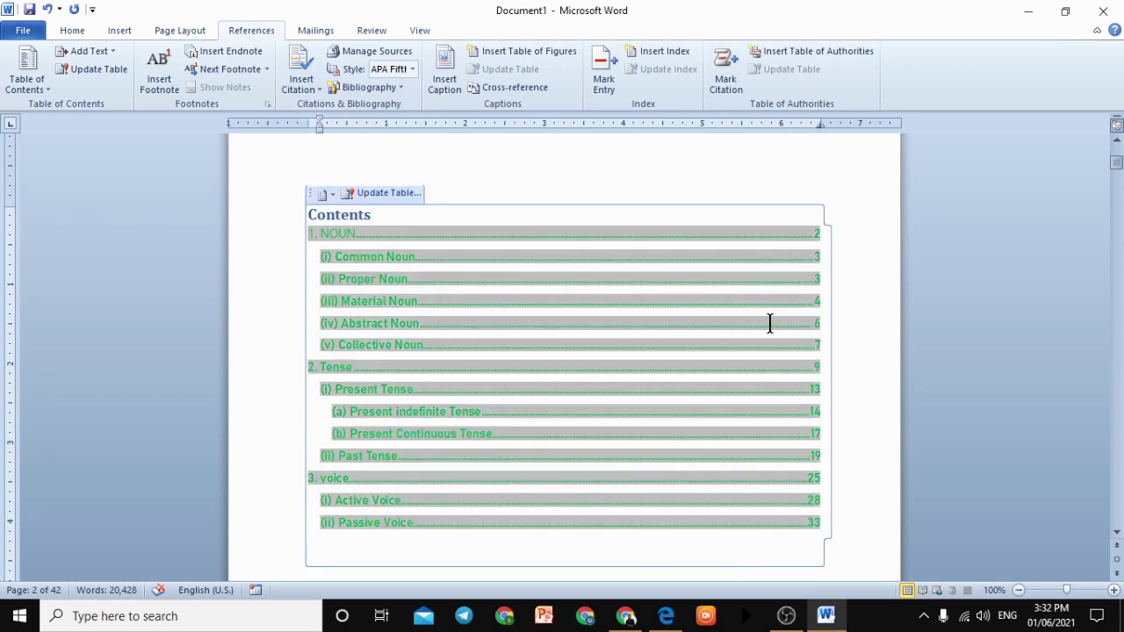
pyautogui.scroll(-4, 565, 445)
pyautogui.click(564, 444)
pyautogui.scroll(4, 1104, 430)
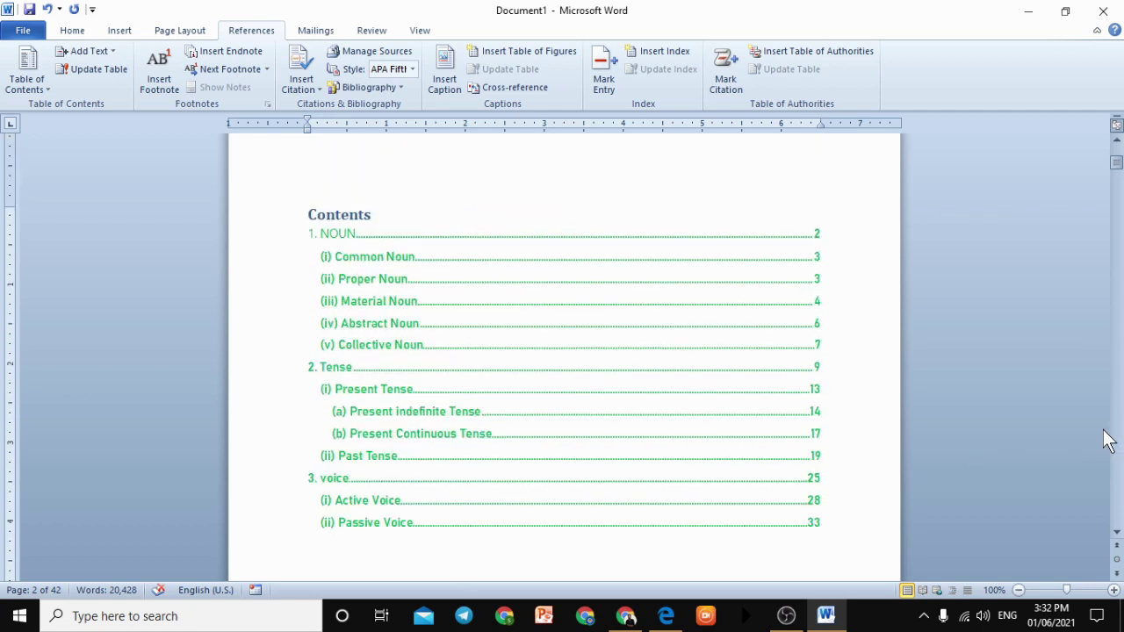
pyautogui.click(321, 232)
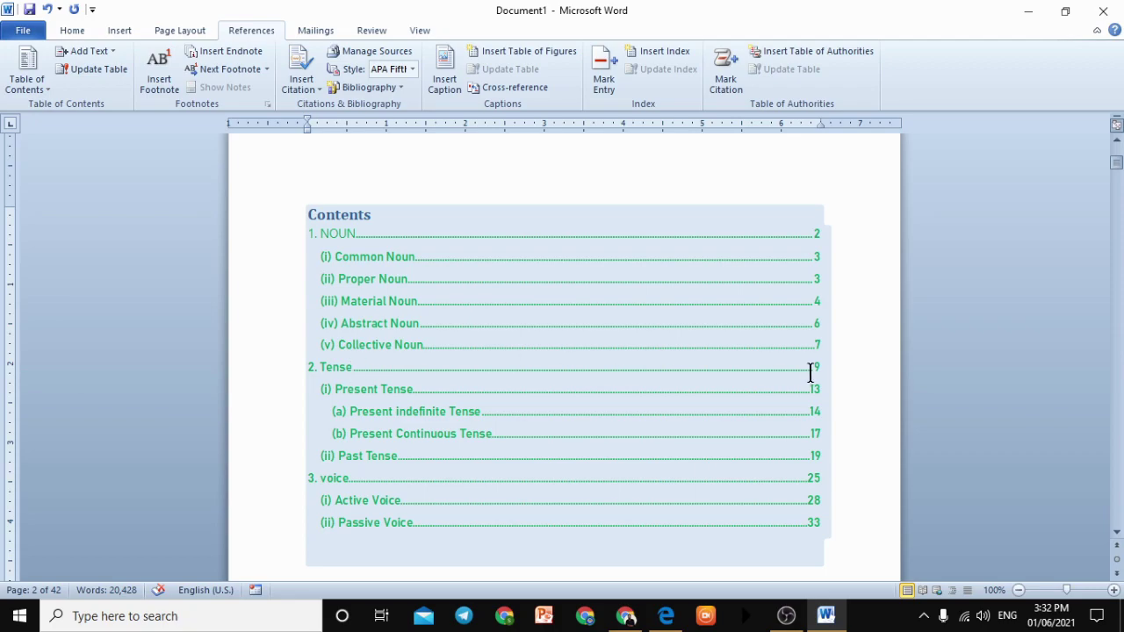
# - Find the "2. Tense" heading in the document and compare its actual page with the page listed in the contents
pyautogui.scroll(-10, 914, 409)
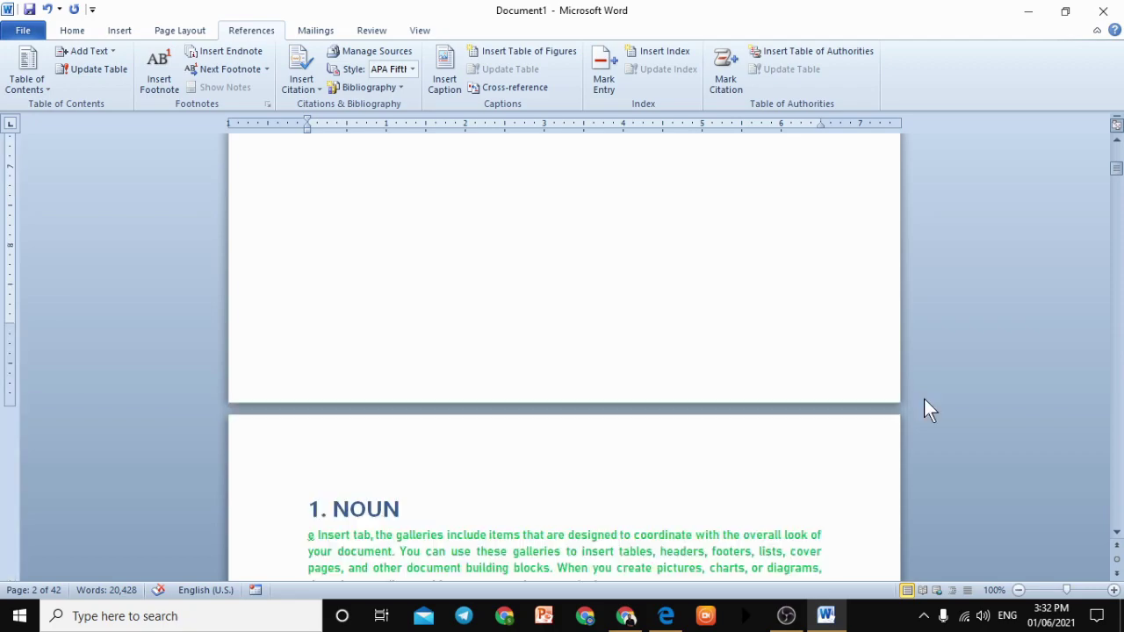
pyautogui.scroll(-20, 901, 413)
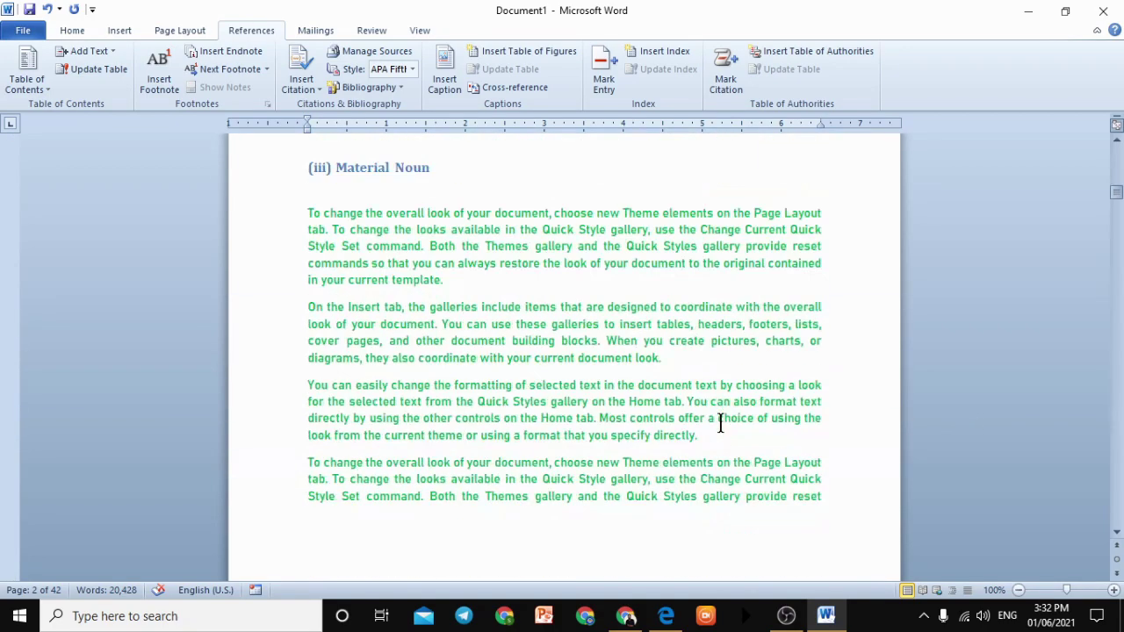
pyautogui.scroll(-20, 720, 418)
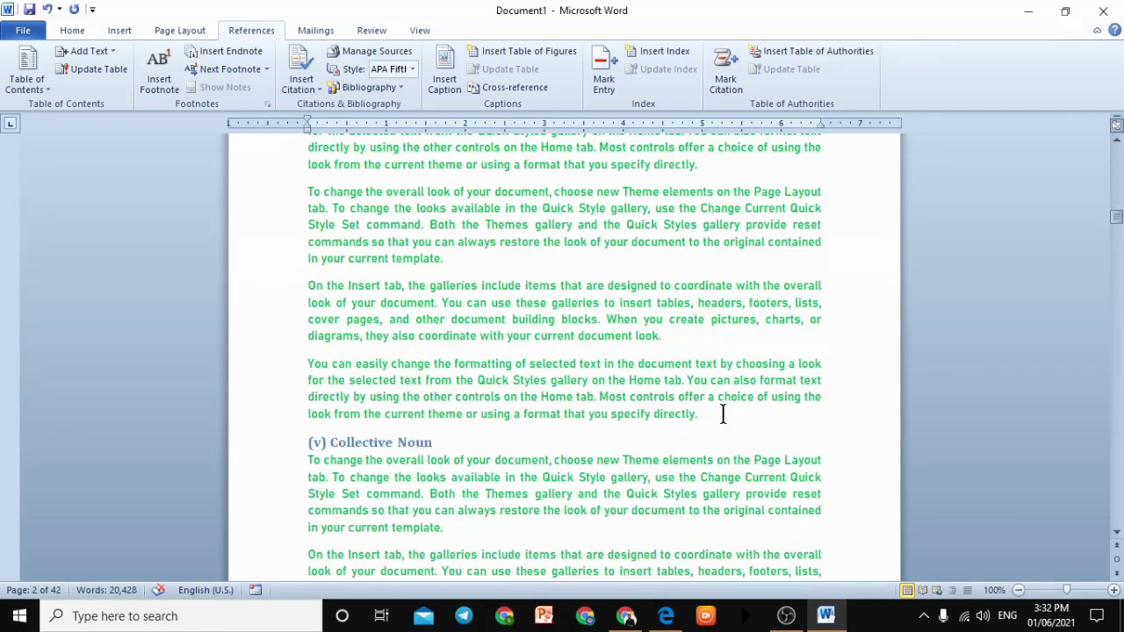
pyautogui.scroll(-20, 702, 404)
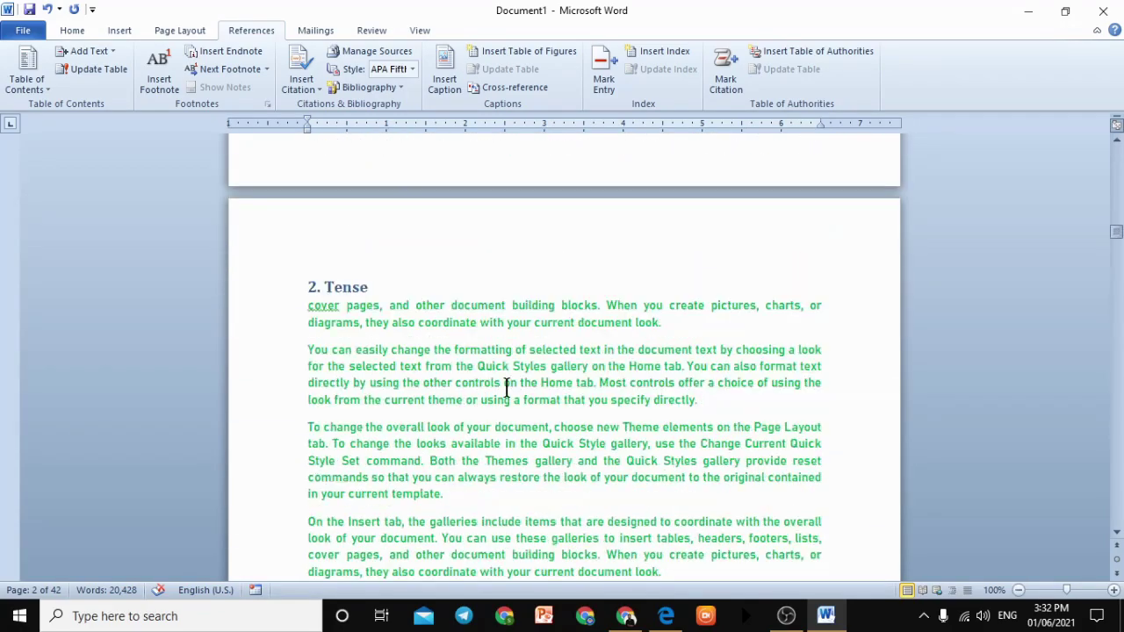
pyautogui.click(506, 386)
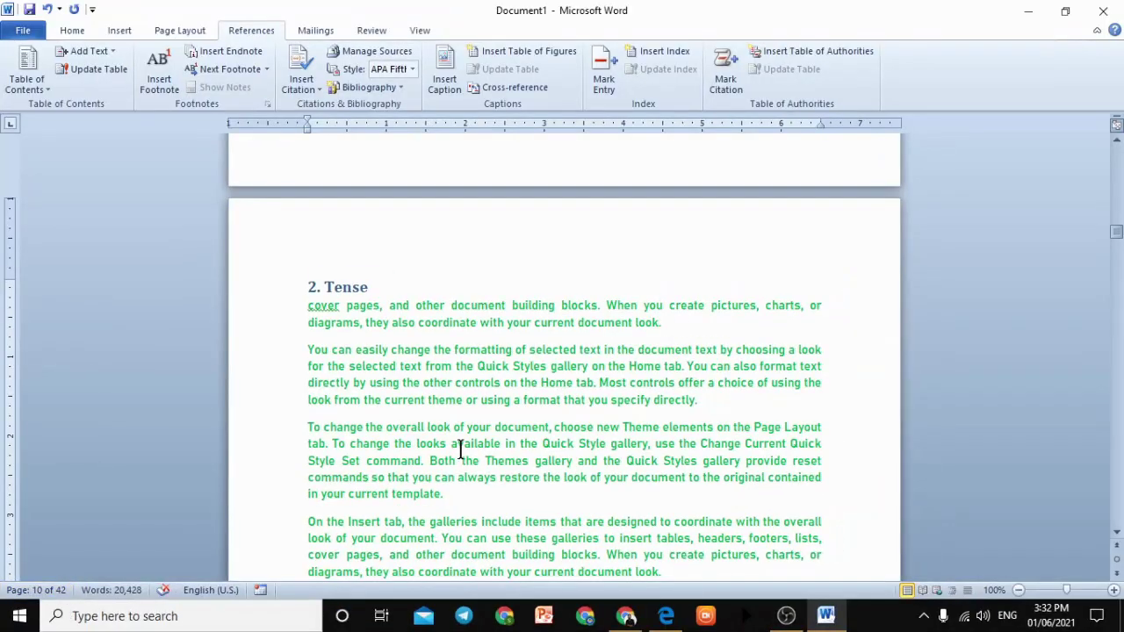
# - Return from the "2. Tense" heading to the contents page and examine the page numbers of its entries
pyautogui.scroll(5, 817, 394)
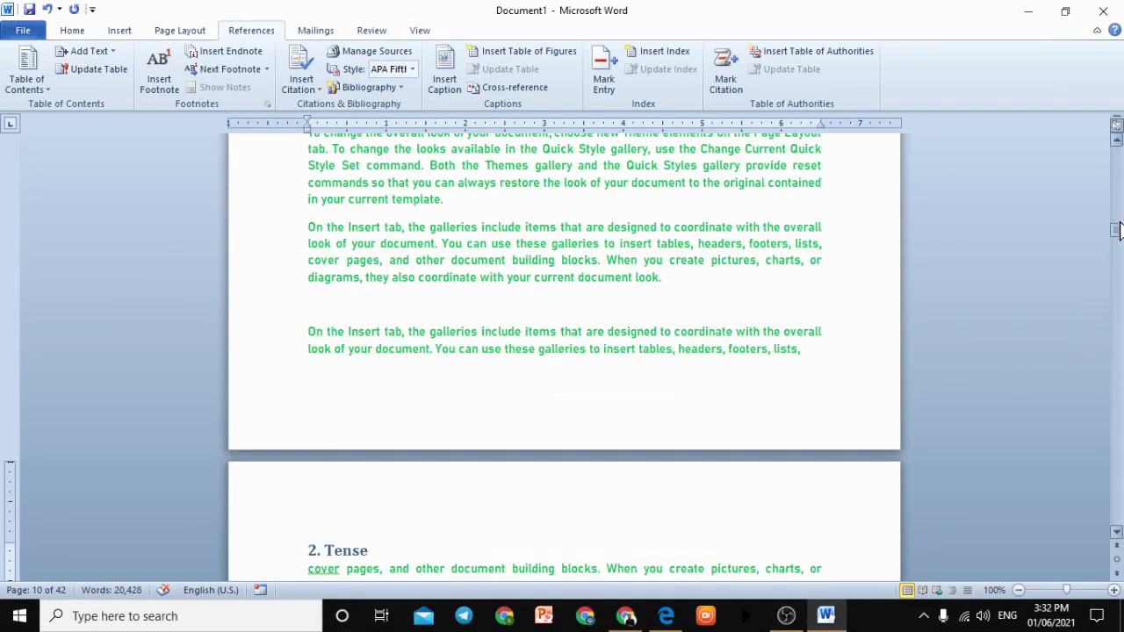
pyautogui.moveTo(1117, 233); pyautogui.dragTo(1117, 171)
pyautogui.scroll(-10, 884, 287)
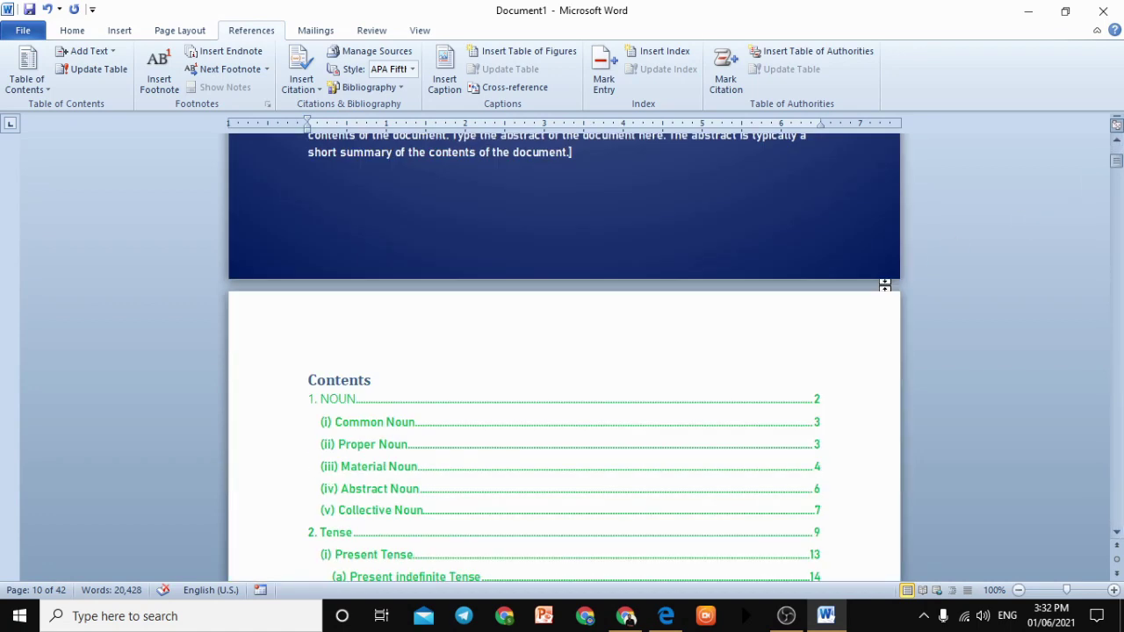
pyautogui.scroll(-3, 883, 284)
pyautogui.scroll(1, 883, 286)
pyautogui.click(765, 318)
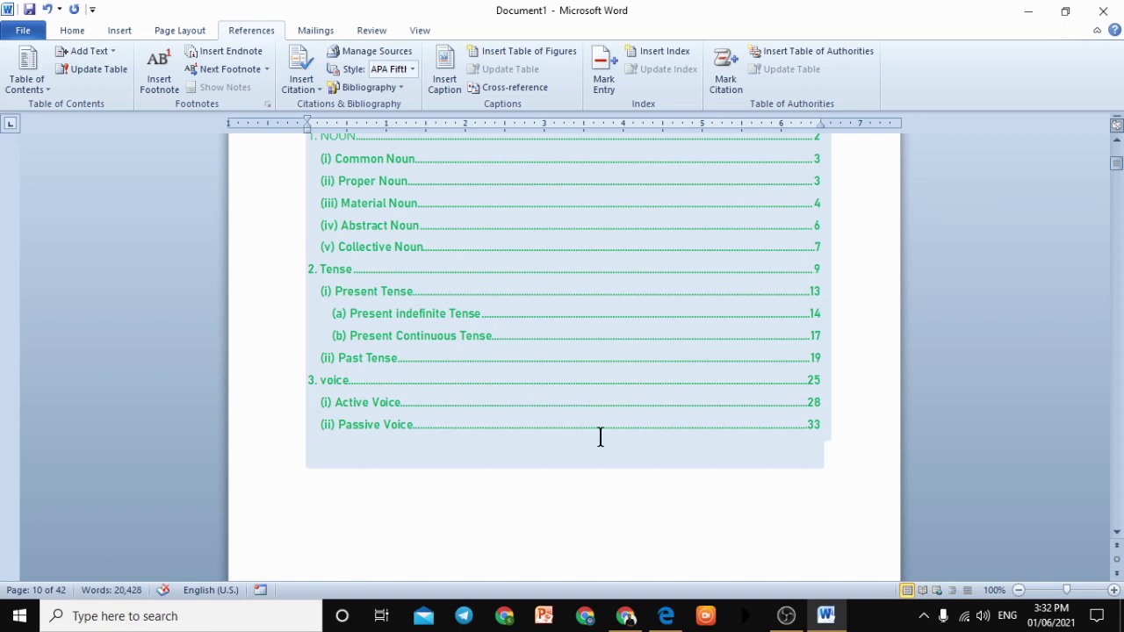
pyautogui.scroll(3, 602, 436)
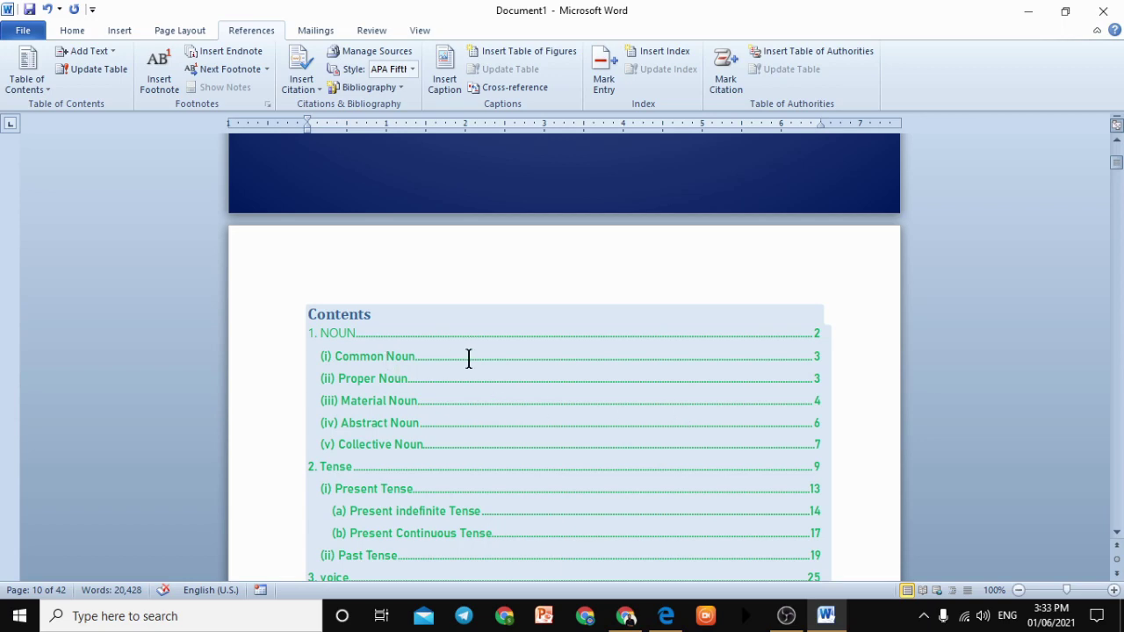
pyautogui.click(641, 279)
# - Examine the cover page and the contents list that follows it to see how the cover affects page numbering
pyautogui.scroll(15, 509, 298)
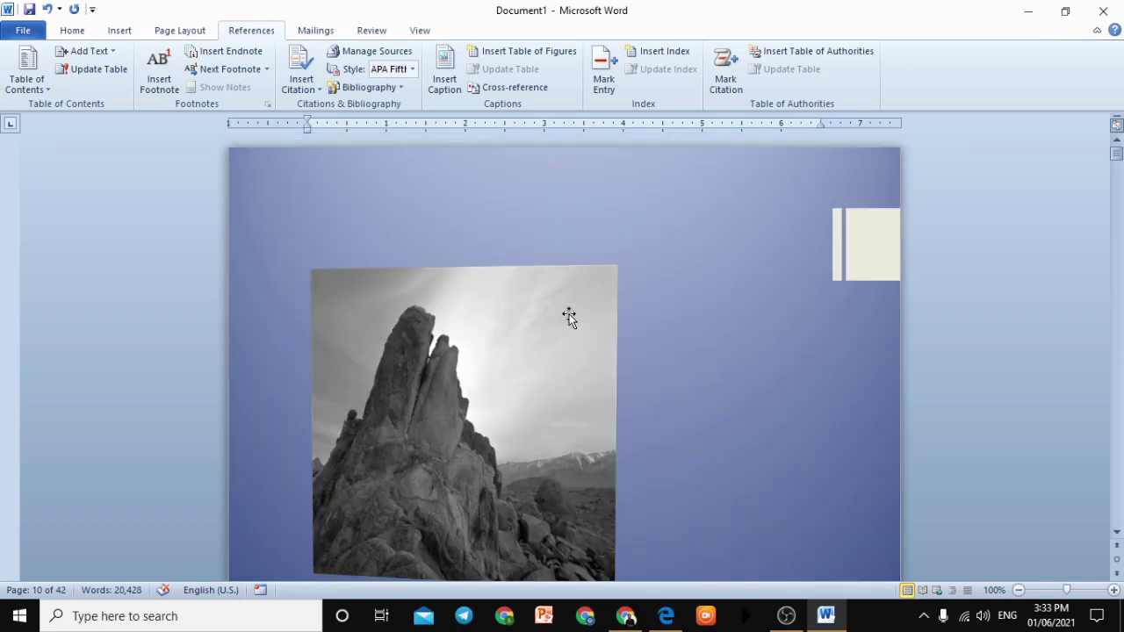
pyautogui.click(714, 288)
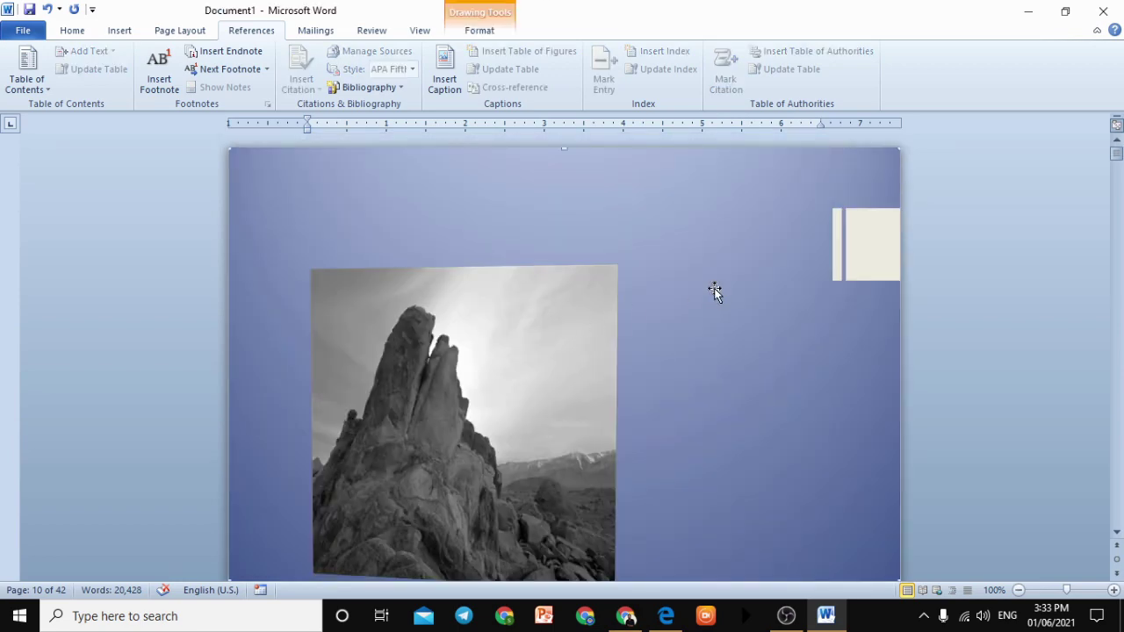
pyautogui.scroll(-10, 715, 286)
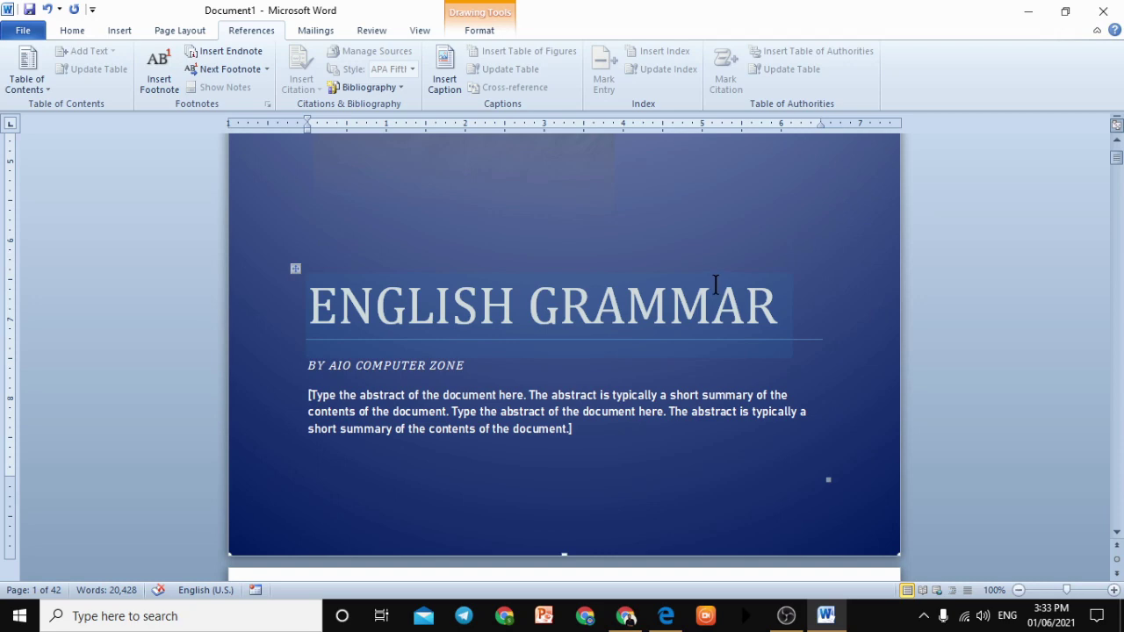
pyautogui.scroll(-10, 716, 285)
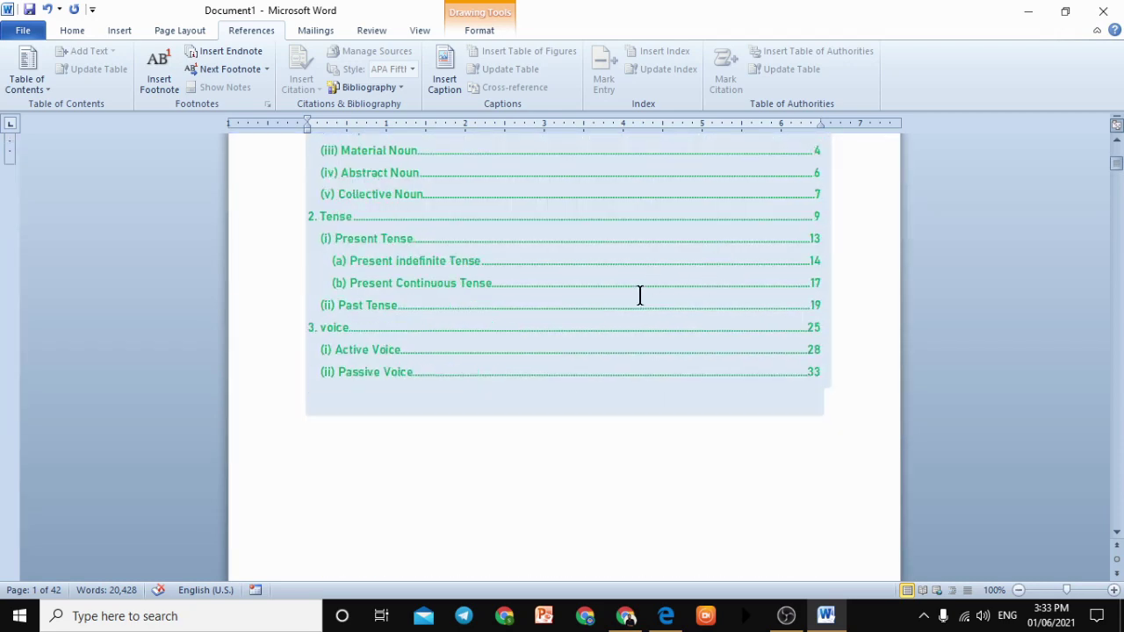
pyautogui.scroll(5, 609, 286)
pyautogui.scroll(1, 424, 404)
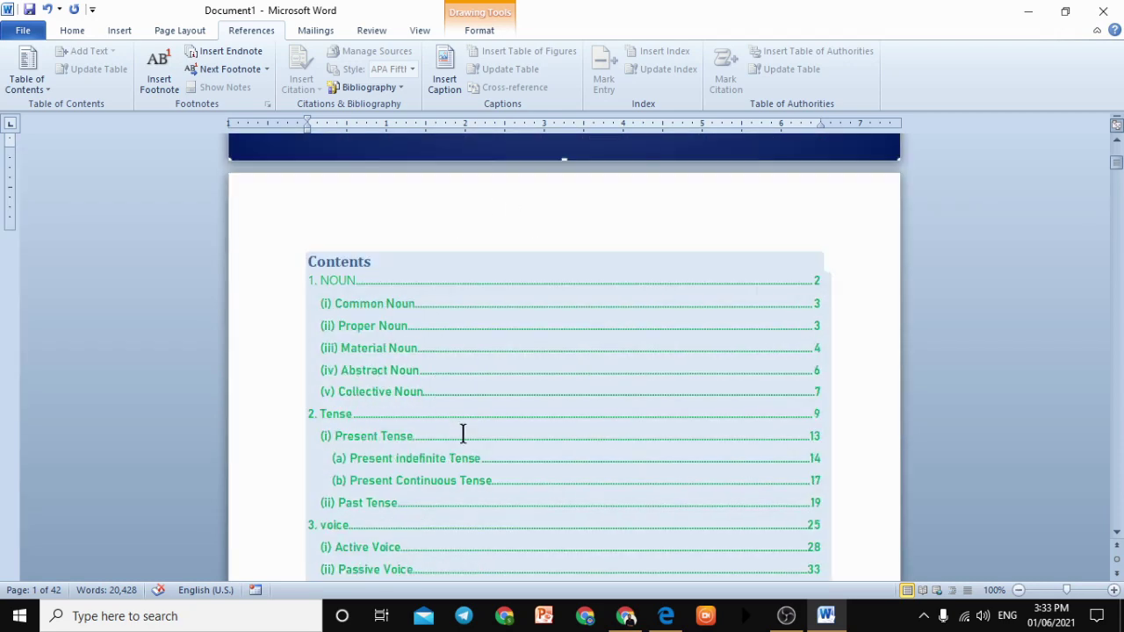
pyautogui.scroll(-5, 482, 442)
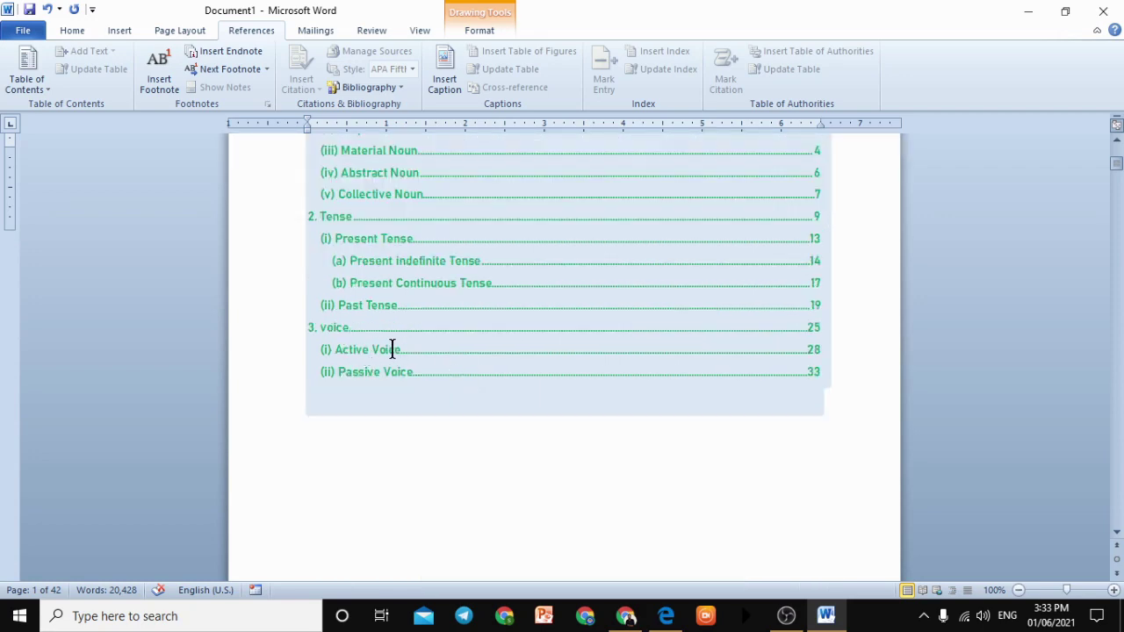
# - Follow the "(i) Active Voice" contents link and compare the heading's actual page with the page listed in the contents
pyautogui.click(808, 353)
pyautogui.click(453, 466)
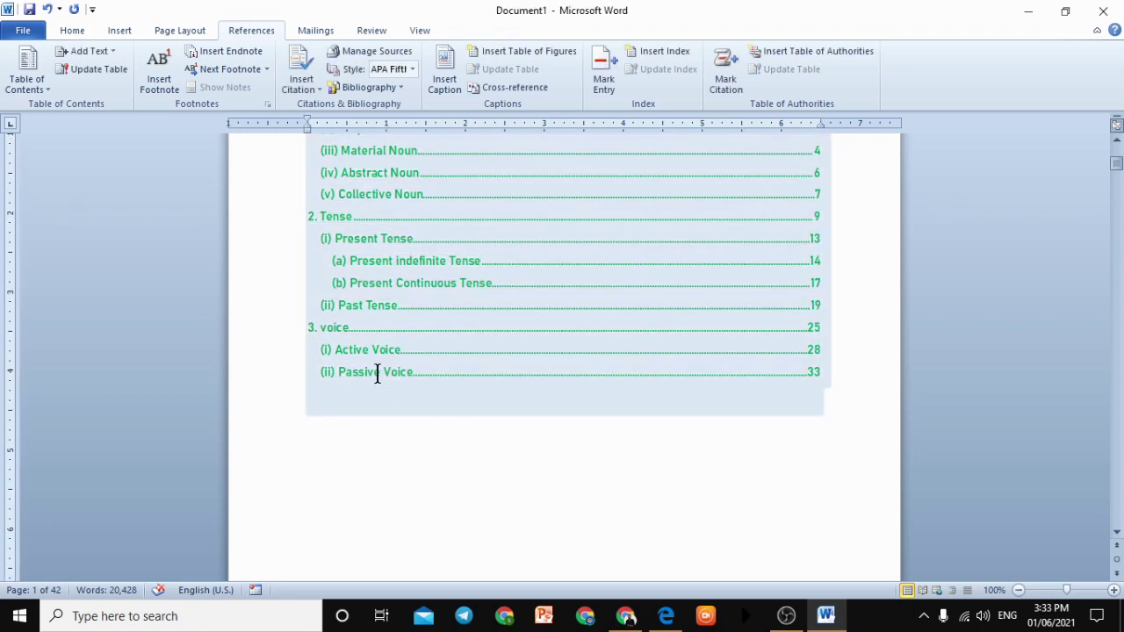
pyautogui.click(447, 294)
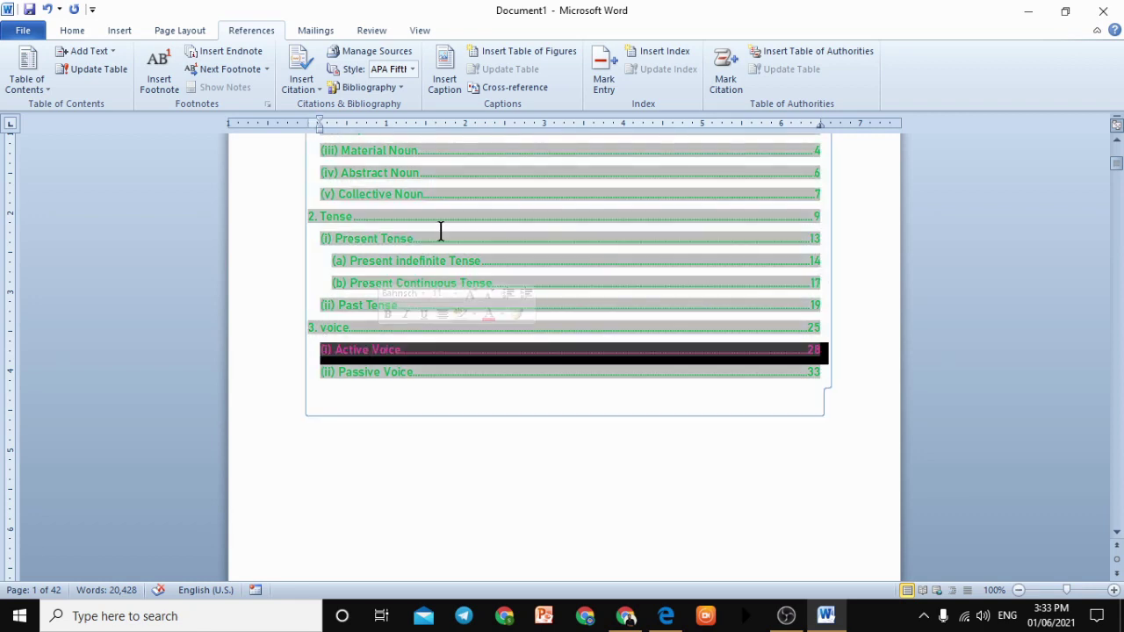
pyautogui.click(647, 351)
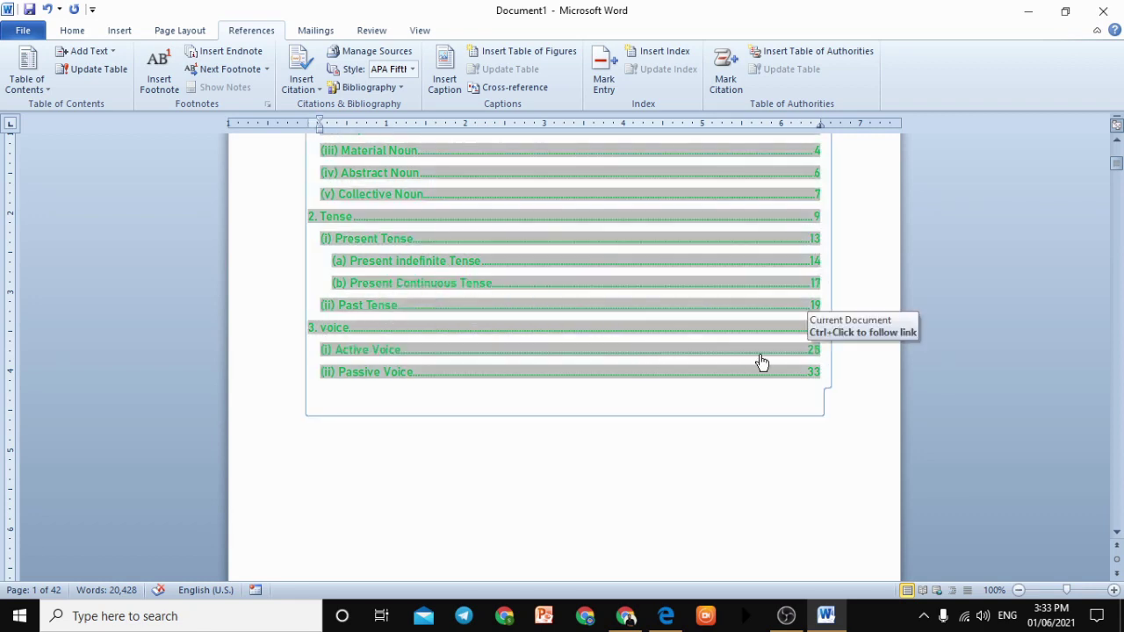
pyautogui.keyDown('ctrl'); pyautogui.click(760, 353); pyautogui.keyUp('ctrl')
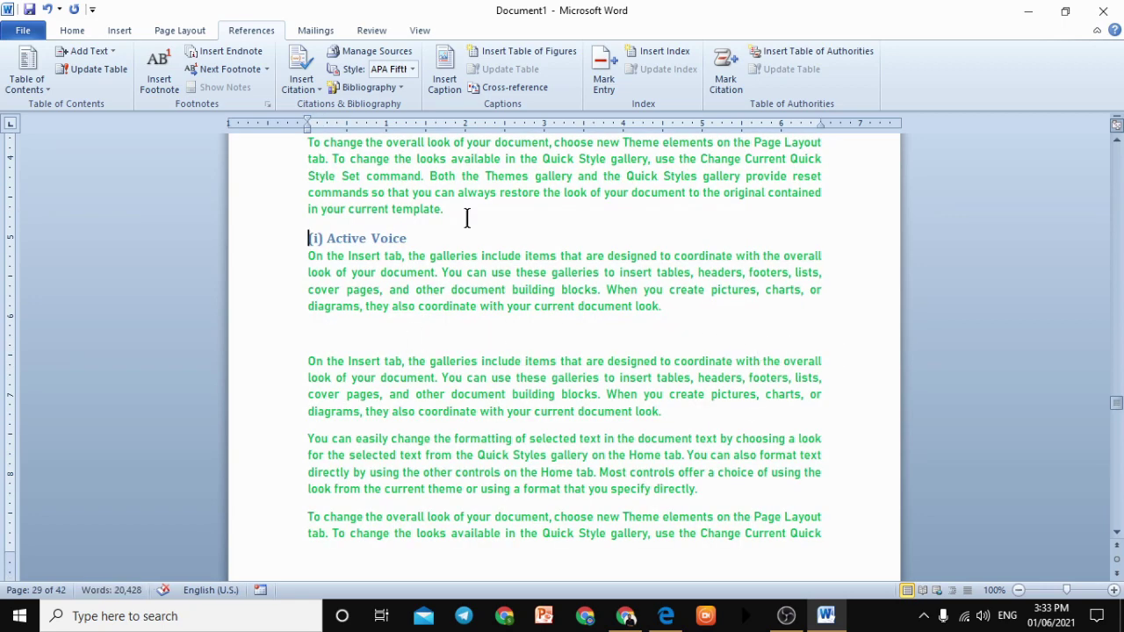
pyautogui.scroll(4, 1122, 404)
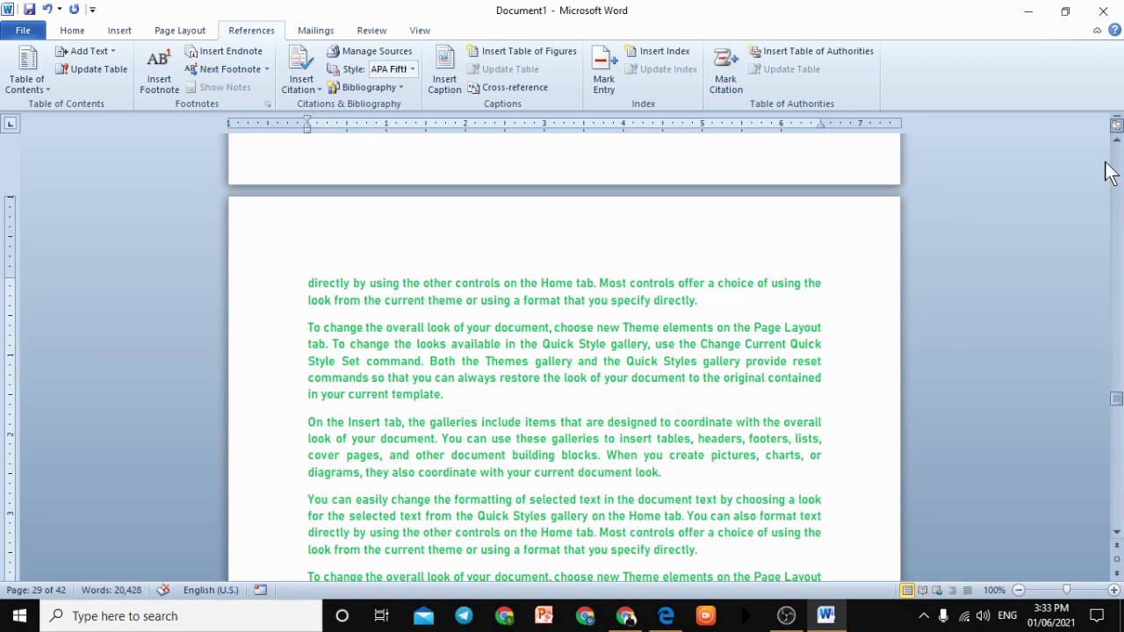
pyautogui.moveTo(1116, 400); pyautogui.dragTo(1116, 163)
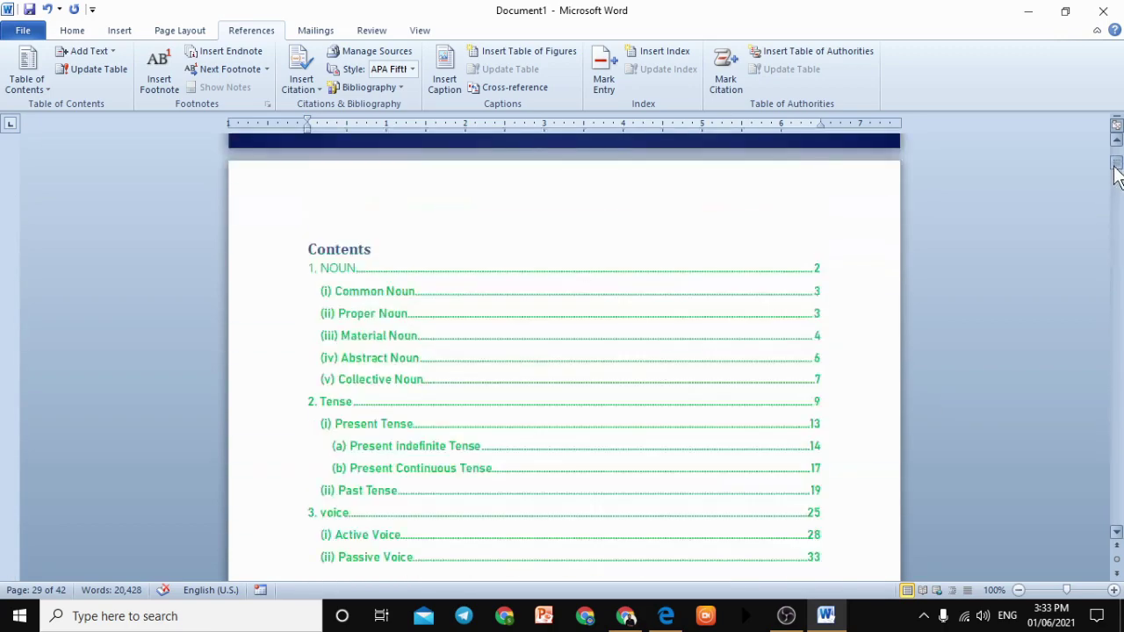
pyautogui.scroll(-3, 692, 380)
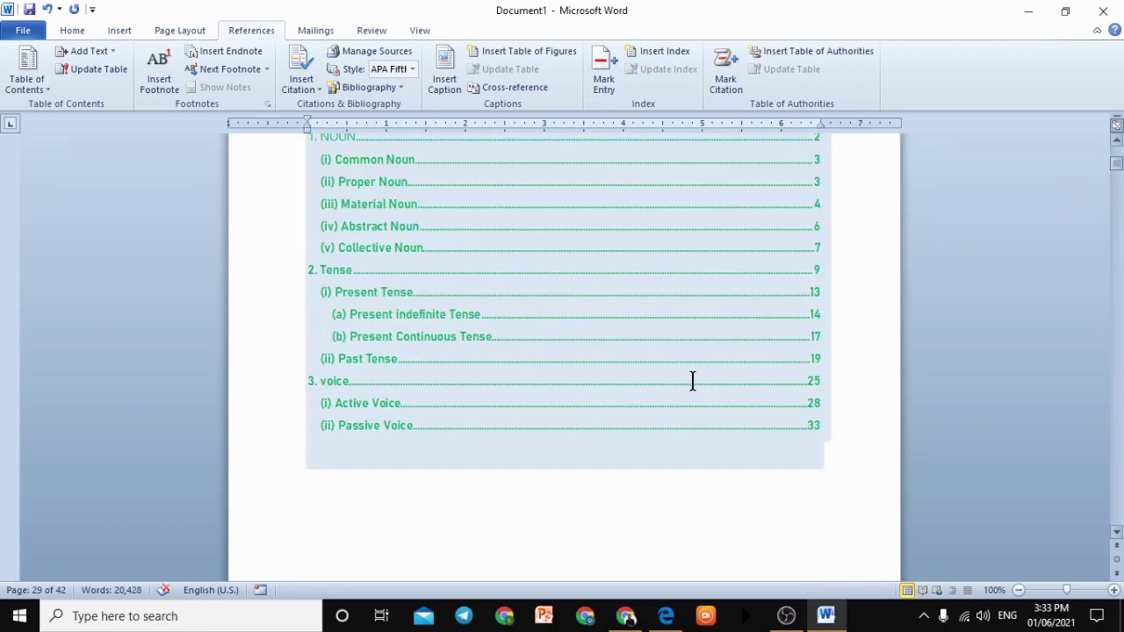
# - Remove the current cover page from the document
pyautogui.scroll(20, 668, 376)
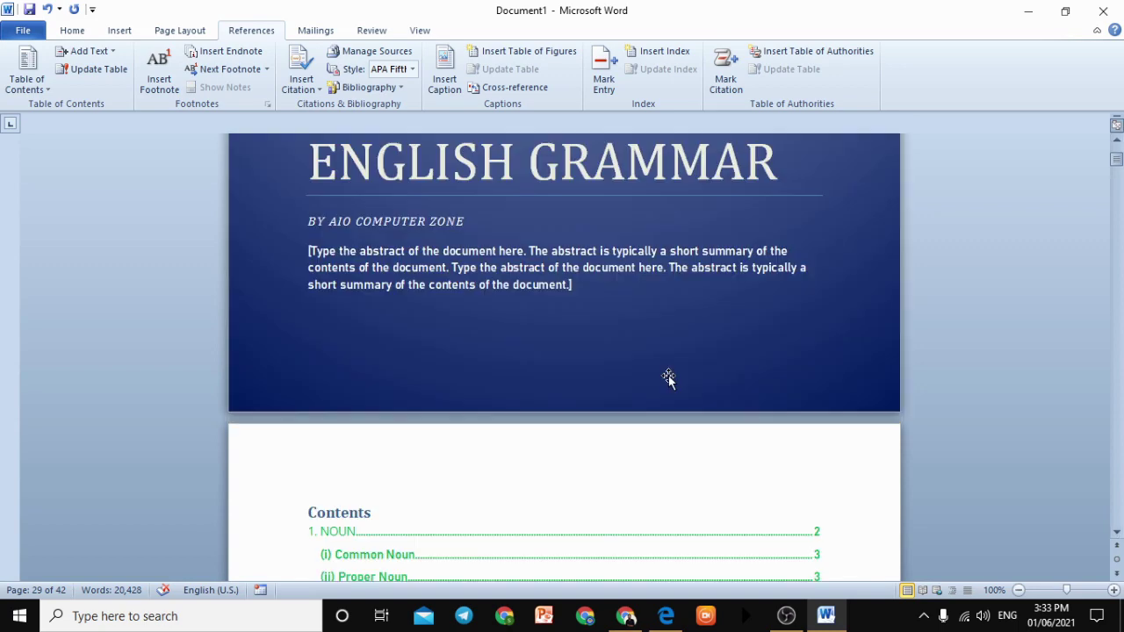
pyautogui.click(656, 358)
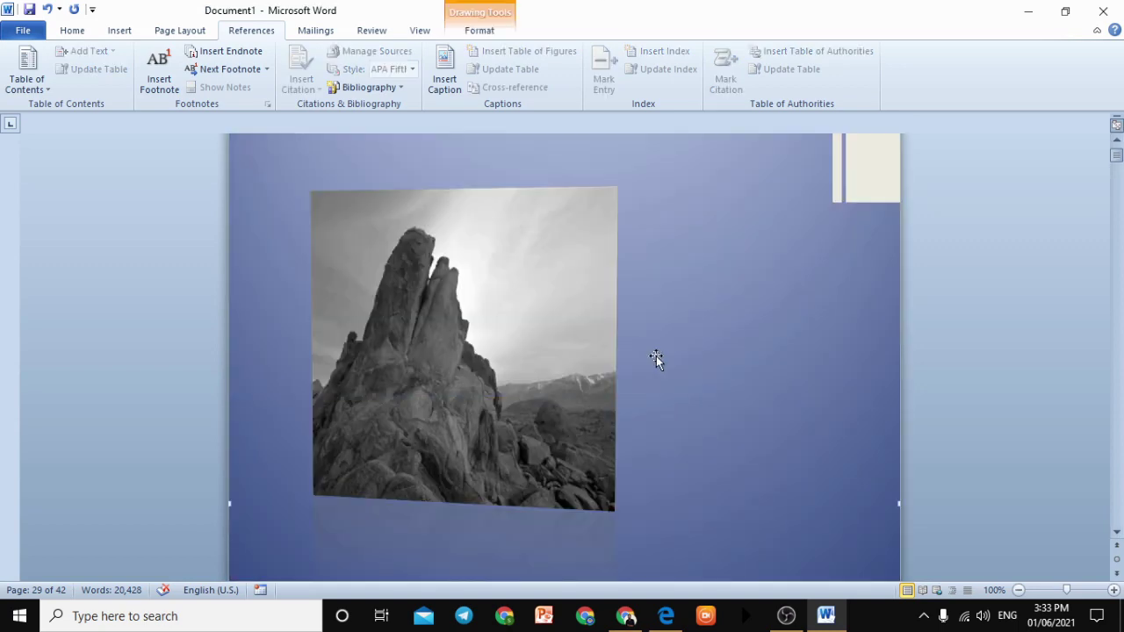
pyautogui.click(182, 33)
pyautogui.click(27, 80)
pyautogui.click(115, 33)
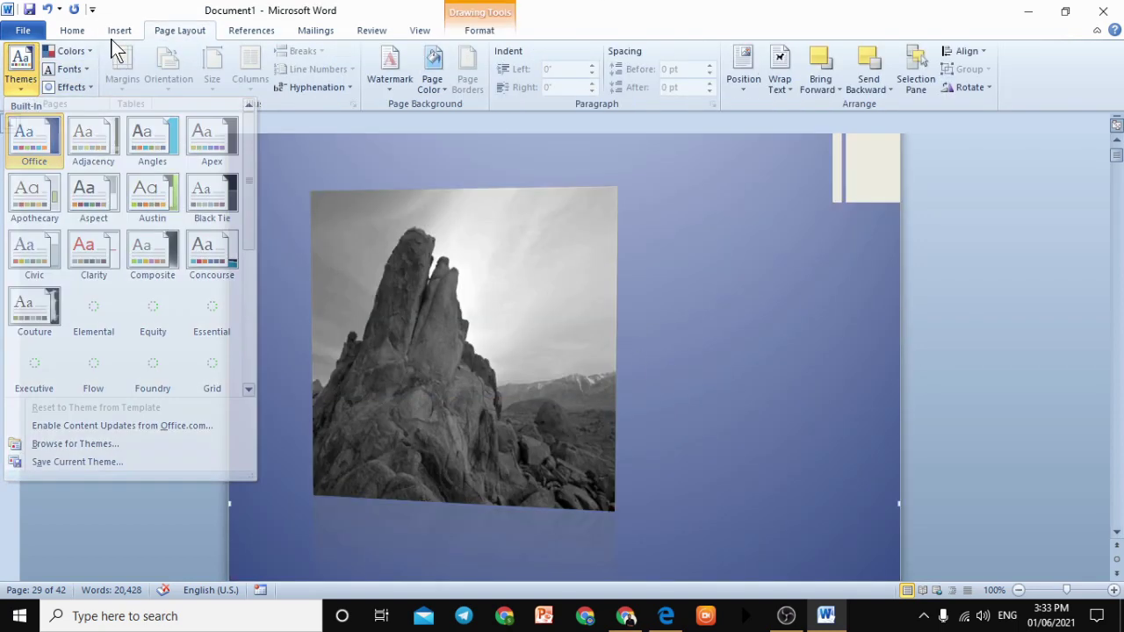
pyautogui.click(19, 75)
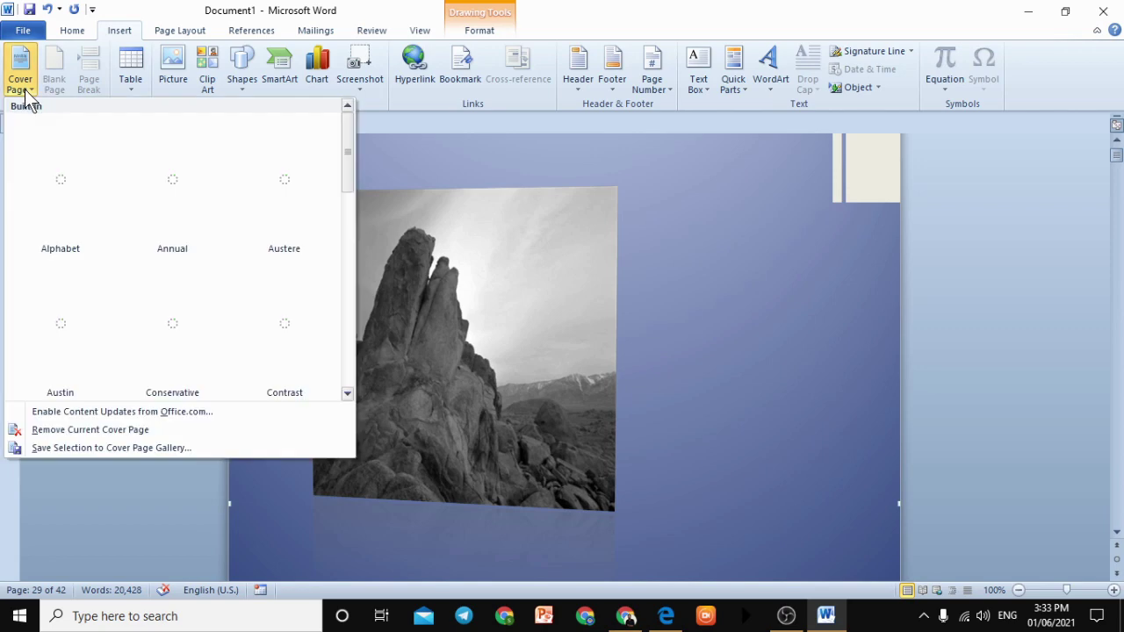
pyautogui.click(83, 430)
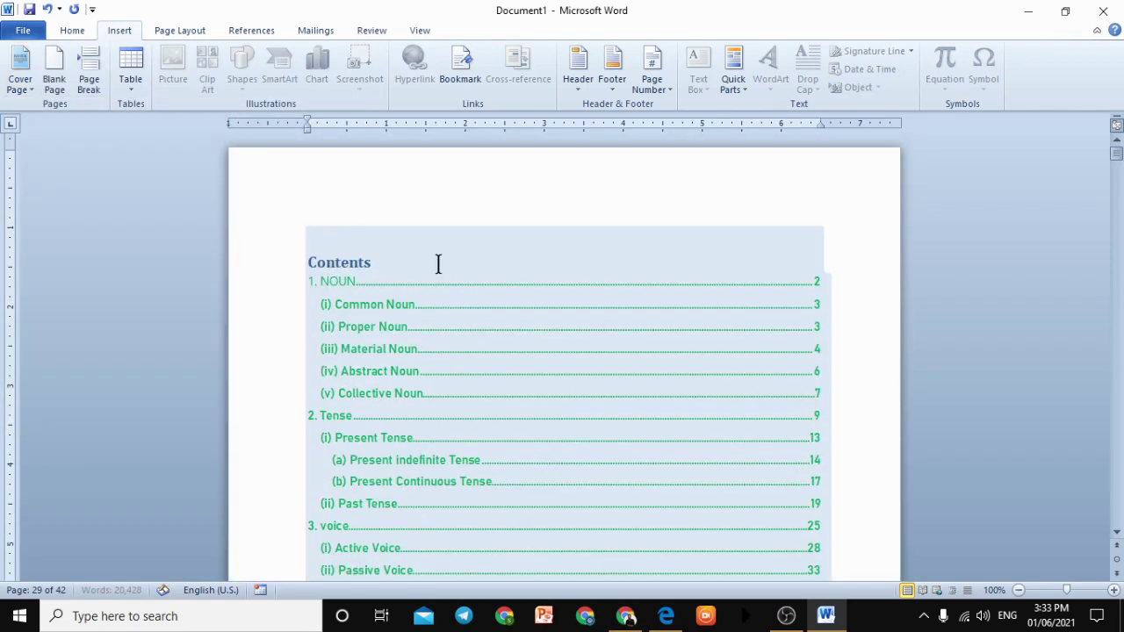
# - Update the entire table of contents and review its listed page numbers
pyautogui.click(341, 280)
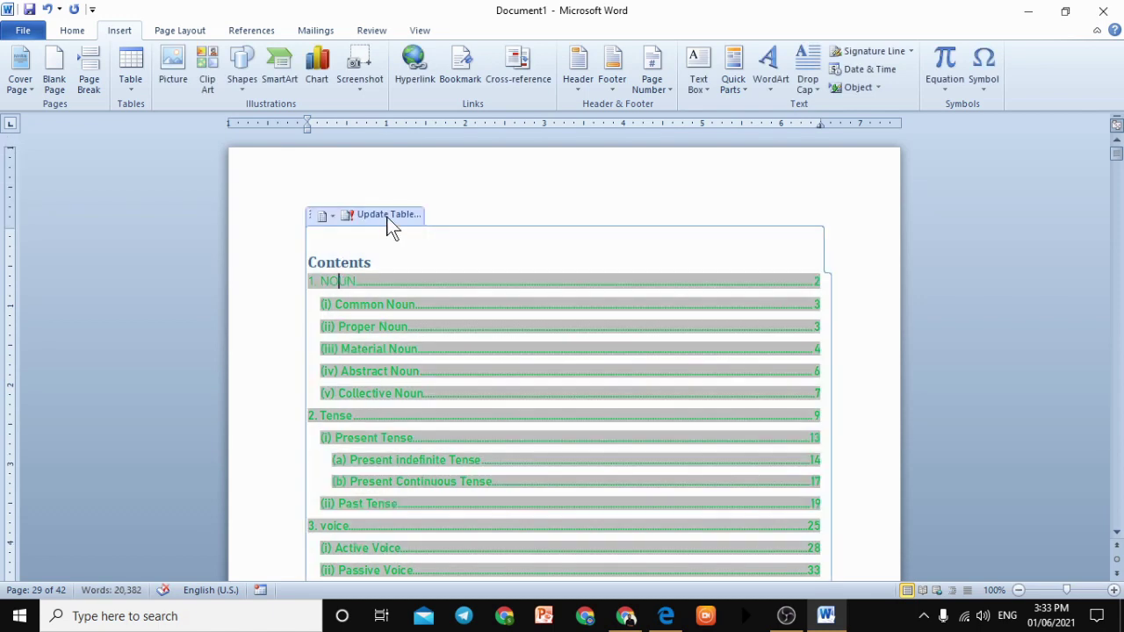
pyautogui.click(388, 216)
pyautogui.click(499, 305)
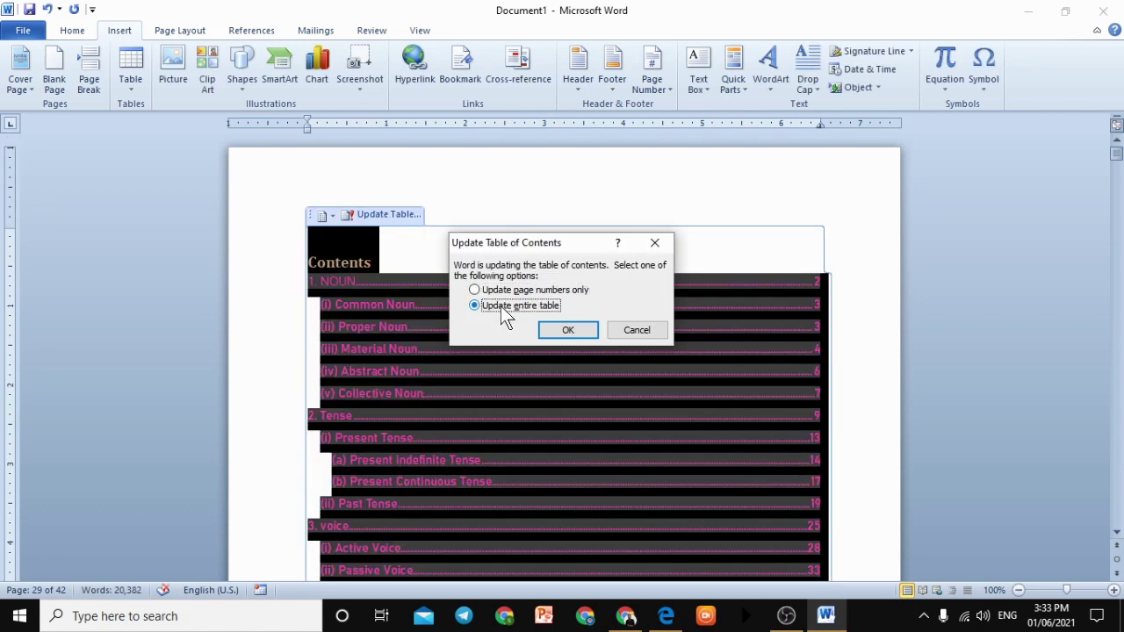
pyautogui.click(564, 330)
pyautogui.scroll(-10, 581, 347)
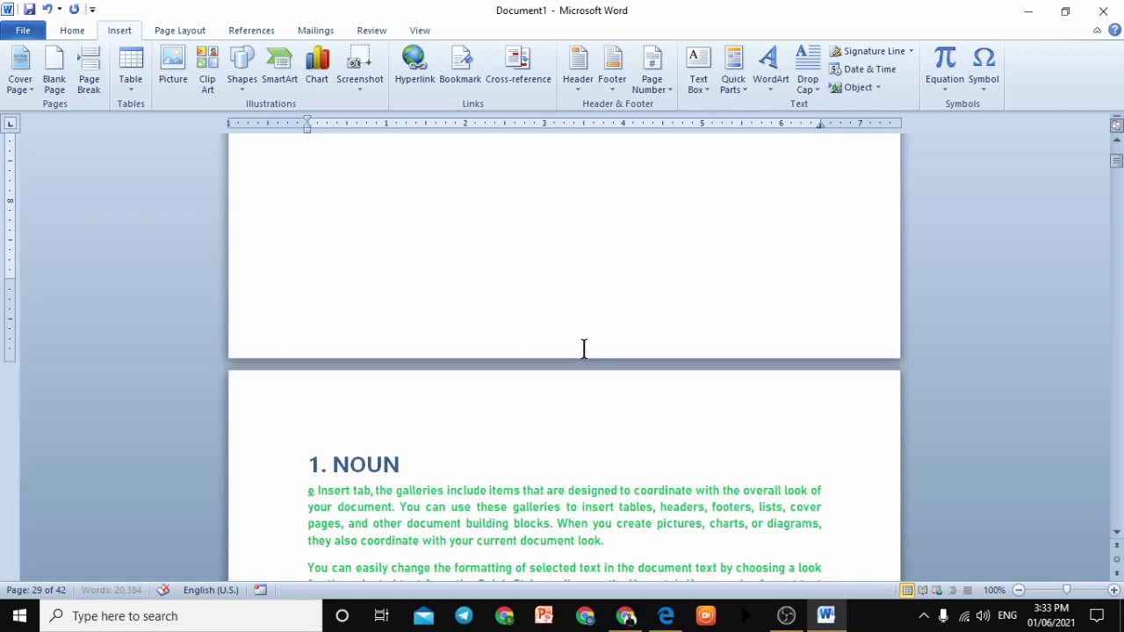
pyautogui.scroll(12, 553, 491)
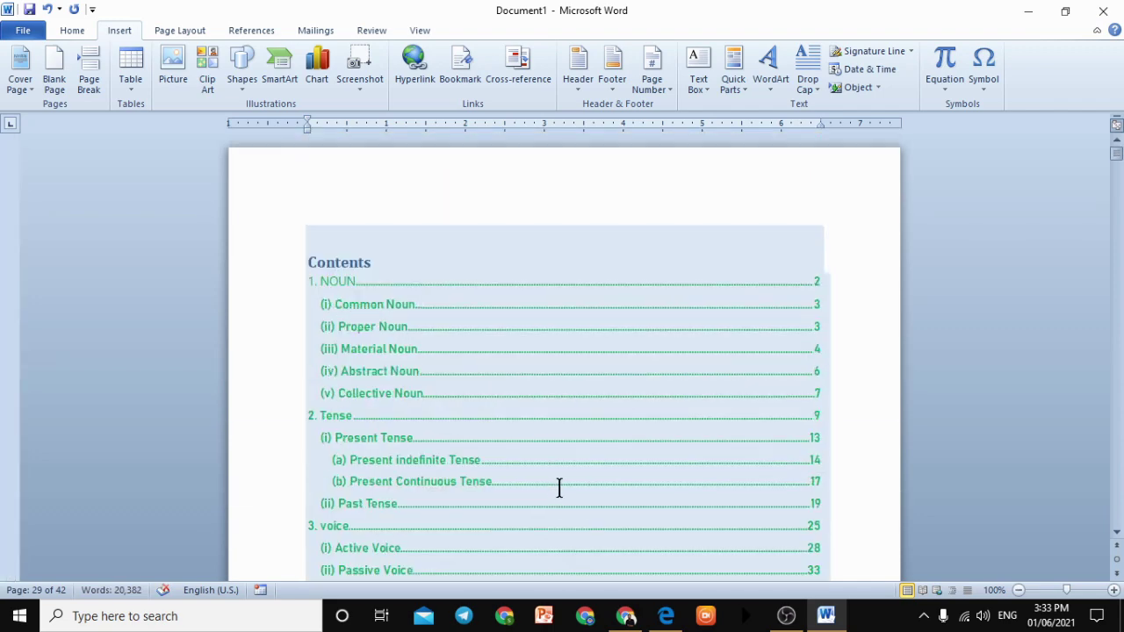
pyautogui.scroll(-5, 452, 339)
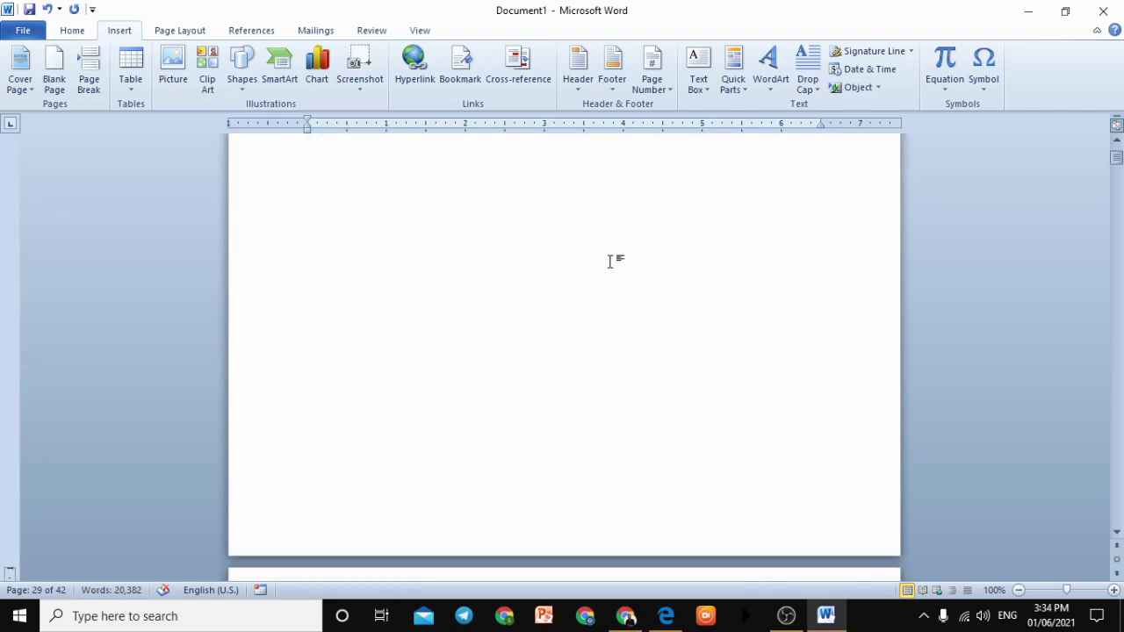
pyautogui.scroll(5, 799, 250)
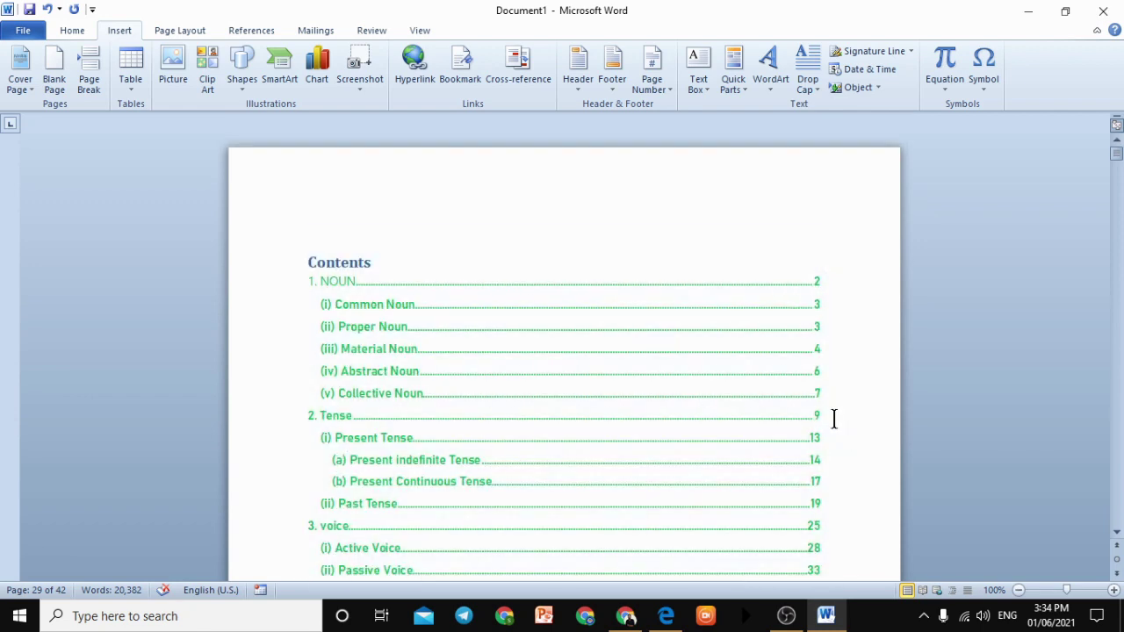
# - Find the "2. Tense" heading and check its actual page against the updated contents list
pyautogui.scroll(-20, 668, 458)
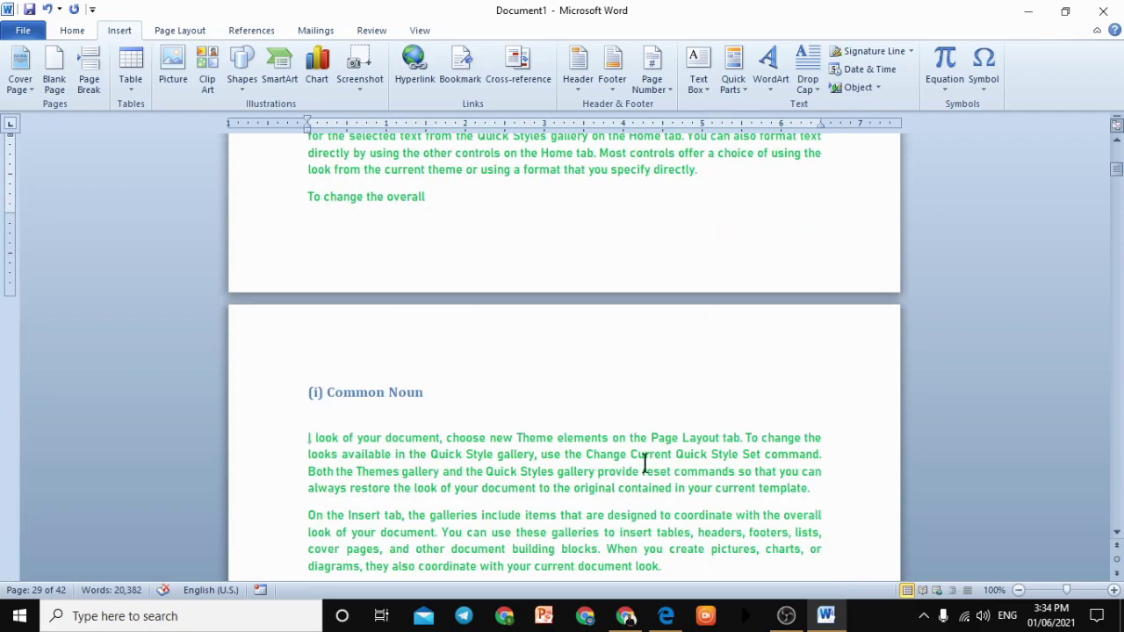
pyautogui.click(571, 444)
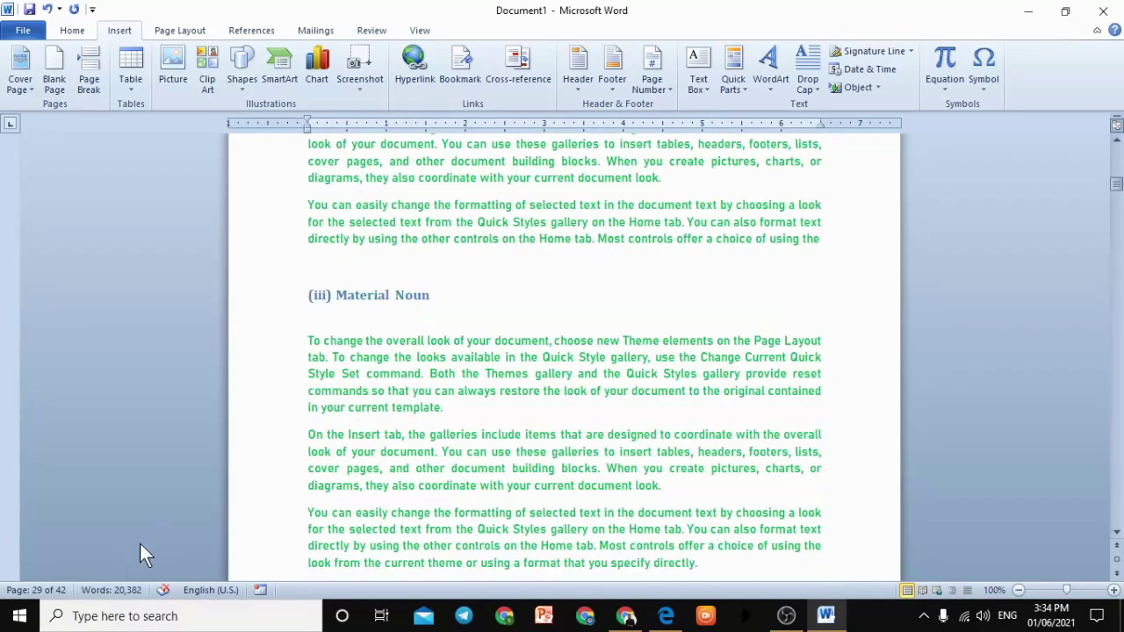
pyautogui.scroll(-12, 290, 487)
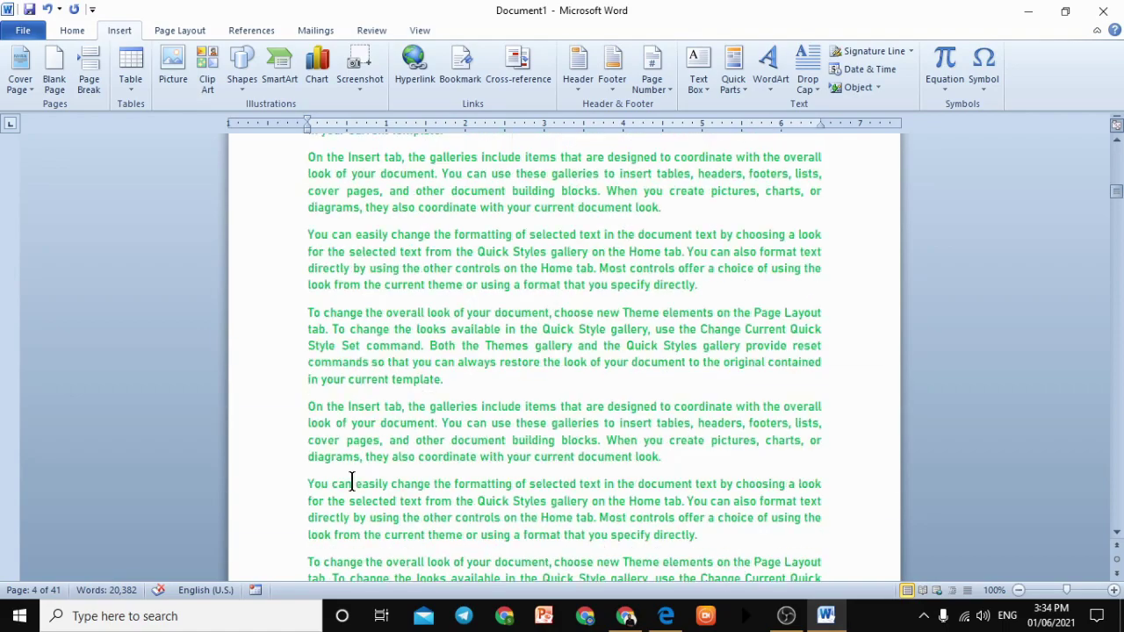
pyautogui.scroll(-15, 355, 481)
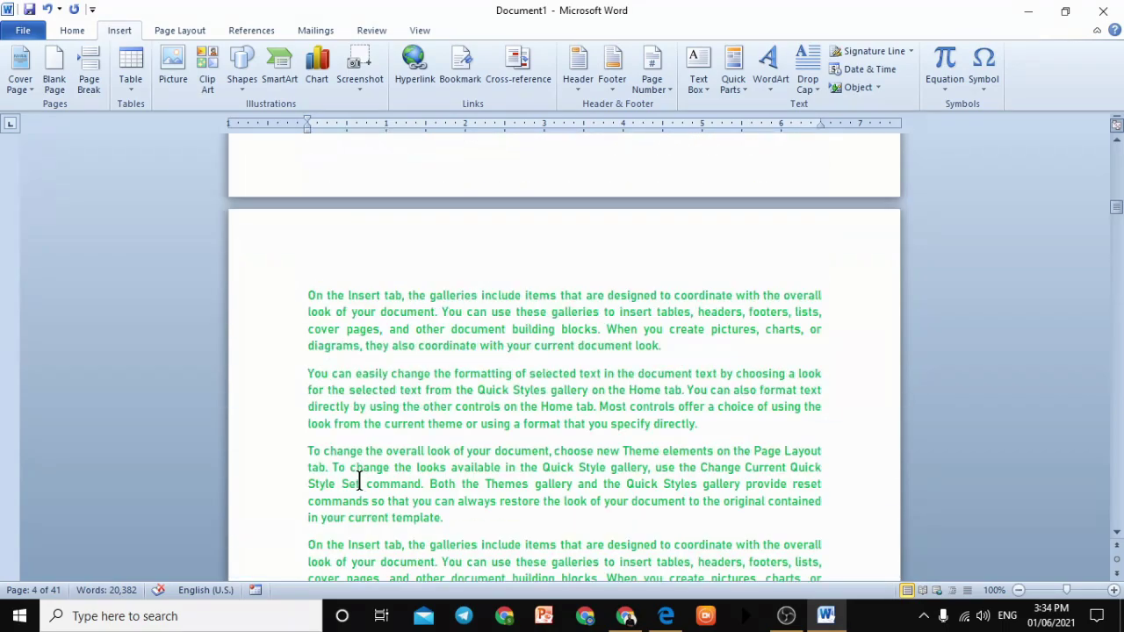
pyautogui.click(384, 438)
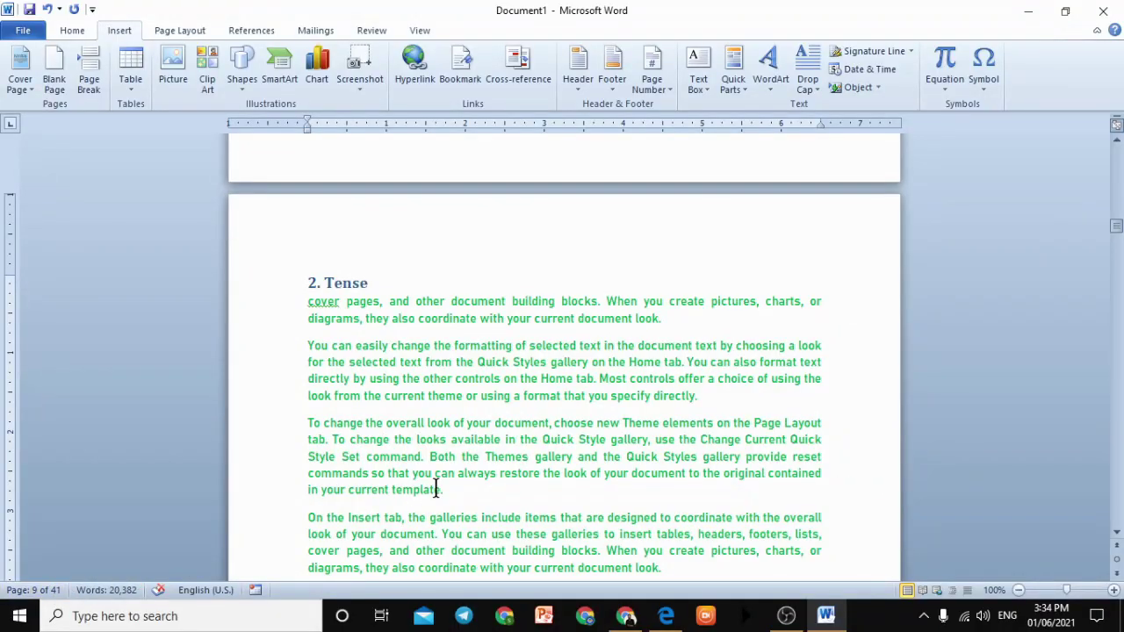
pyautogui.scroll(5, 463, 472)
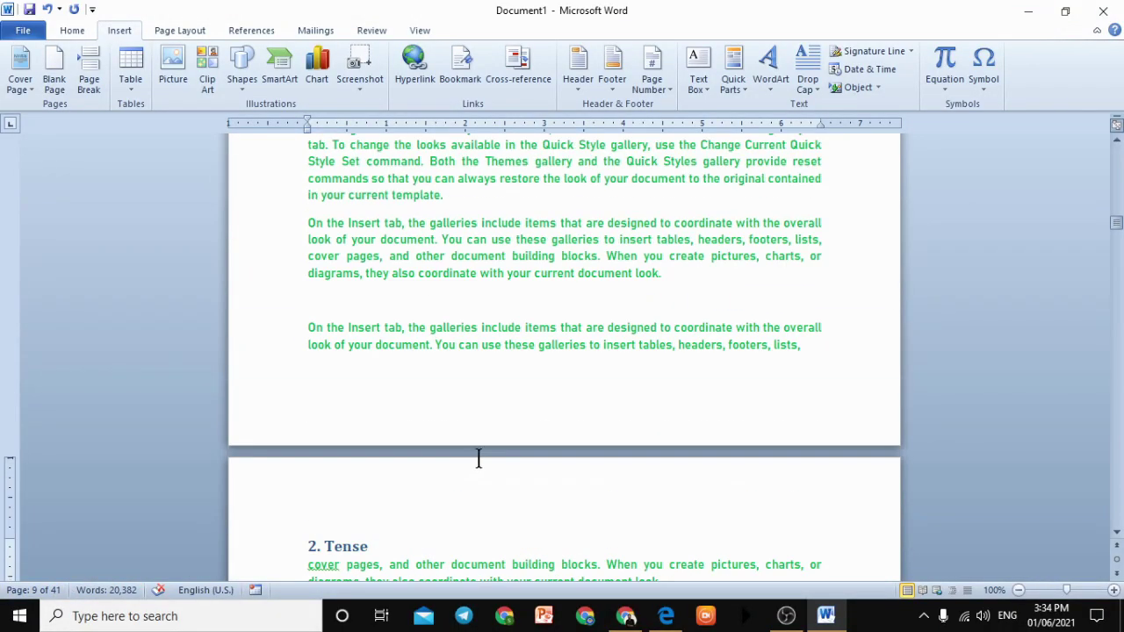
pyautogui.scroll(14, 481, 460)
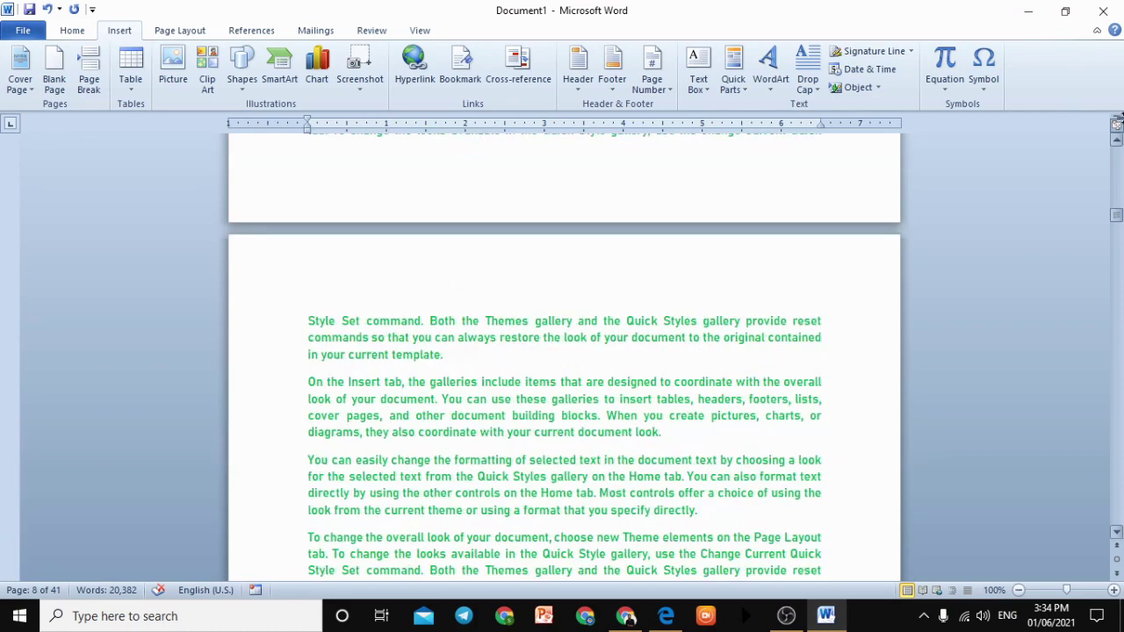
# - Return to the contents list and check the page listed for "2. Tense"
pyautogui.moveTo(1117, 216); pyautogui.dragTo(1116, 149)
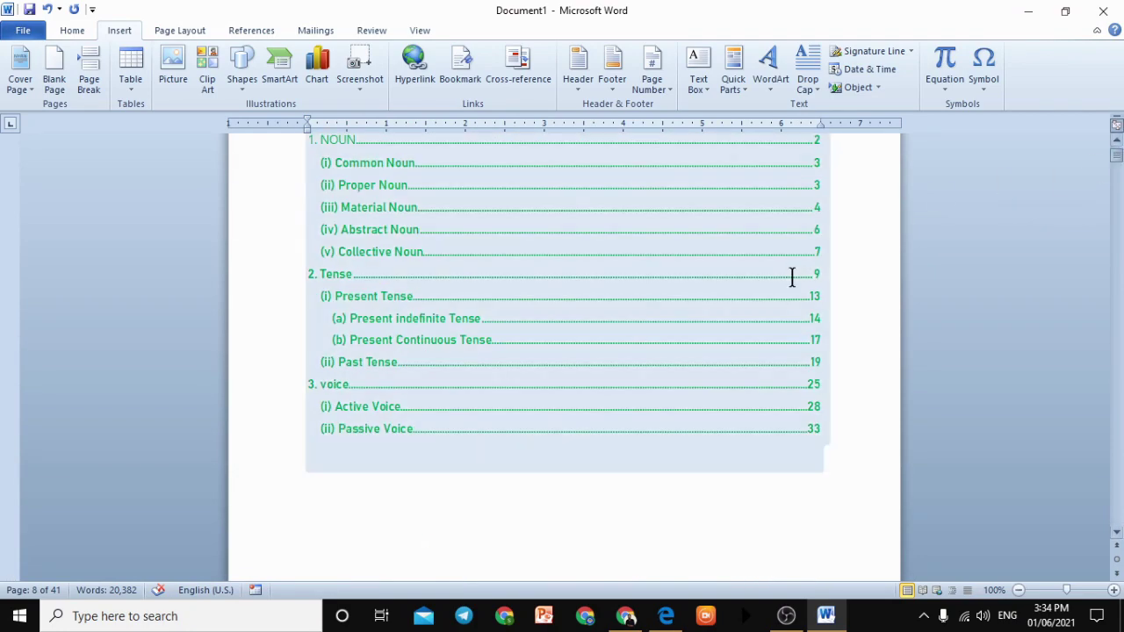
pyautogui.scroll(4, 796, 254)
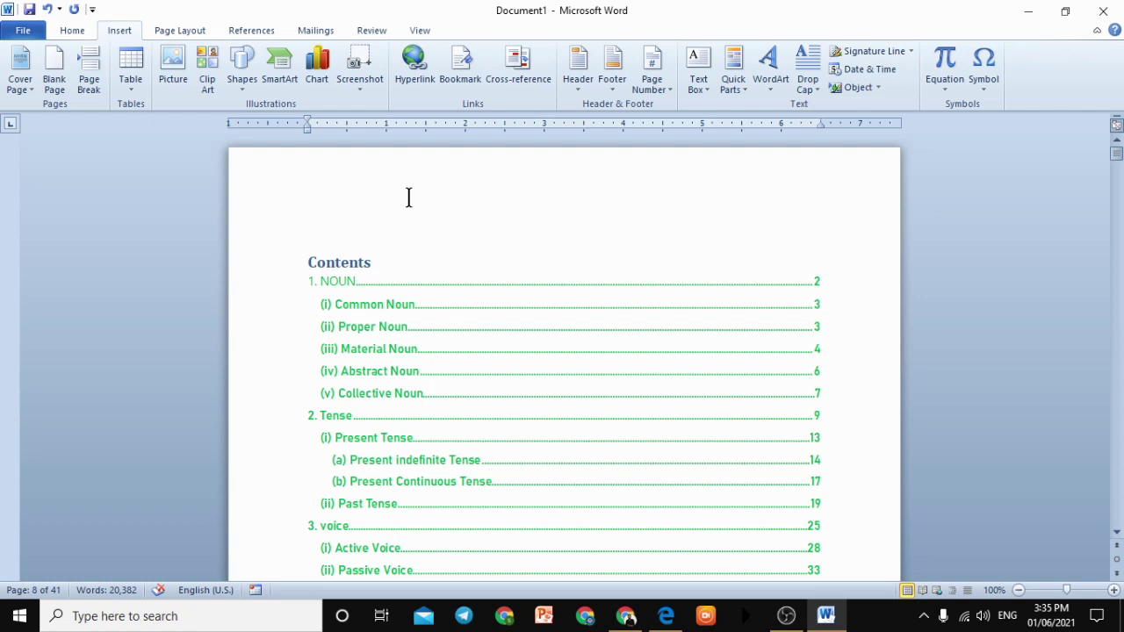
pyautogui.click(351, 346)
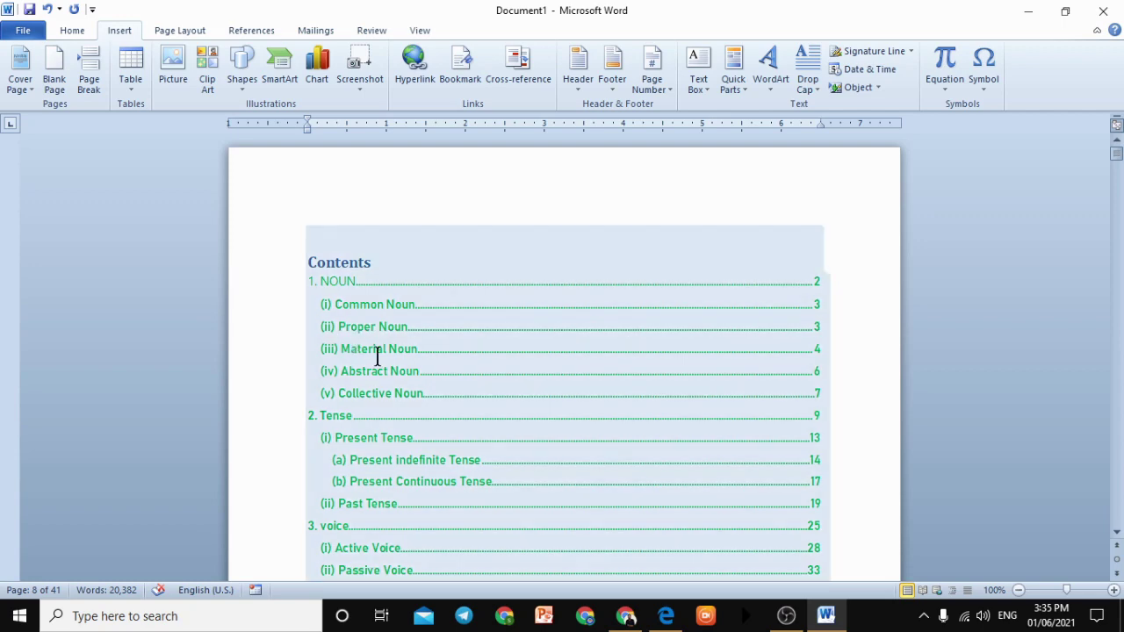
# - Add the heading text "4. aio computer zone" on the empty line at the end of the document
pyautogui.scroll(-3, 502, 378)
pyautogui.scroll(-15, 502, 386)
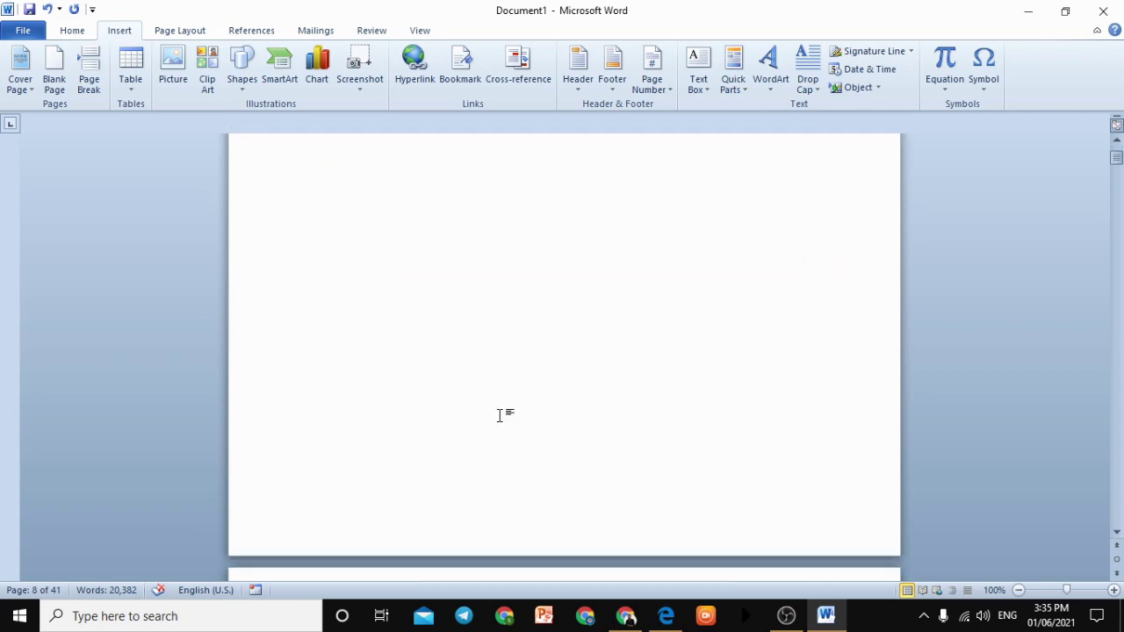
pyautogui.moveTo(1122, 171); pyautogui.dragTo(1121, 527)
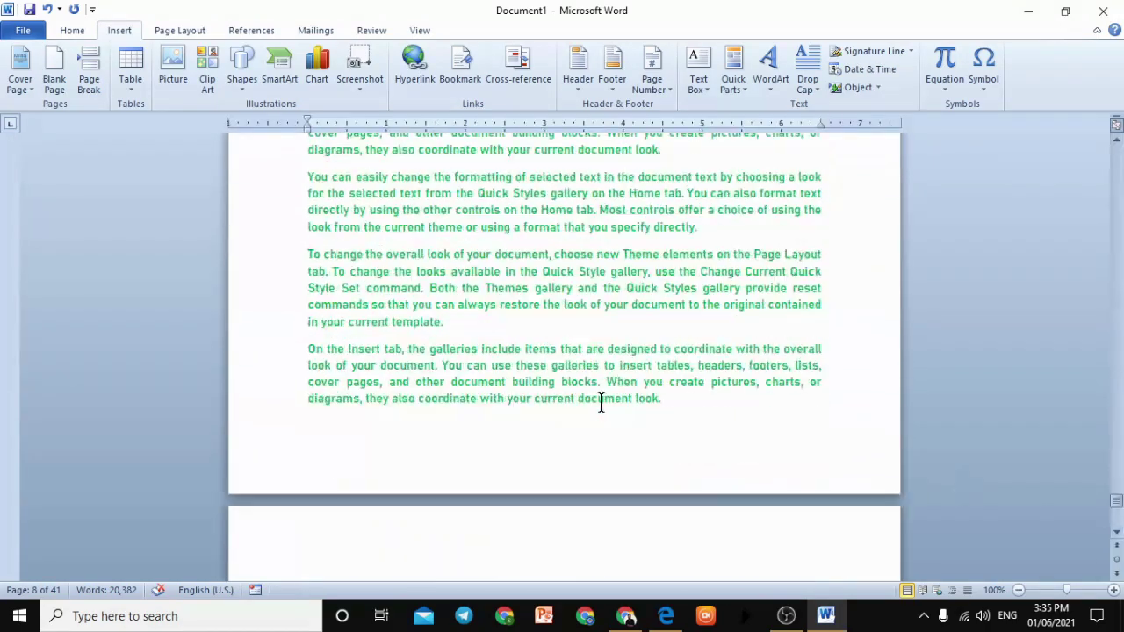
pyautogui.scroll(-6, 603, 401)
pyautogui.scroll(-2, 612, 406)
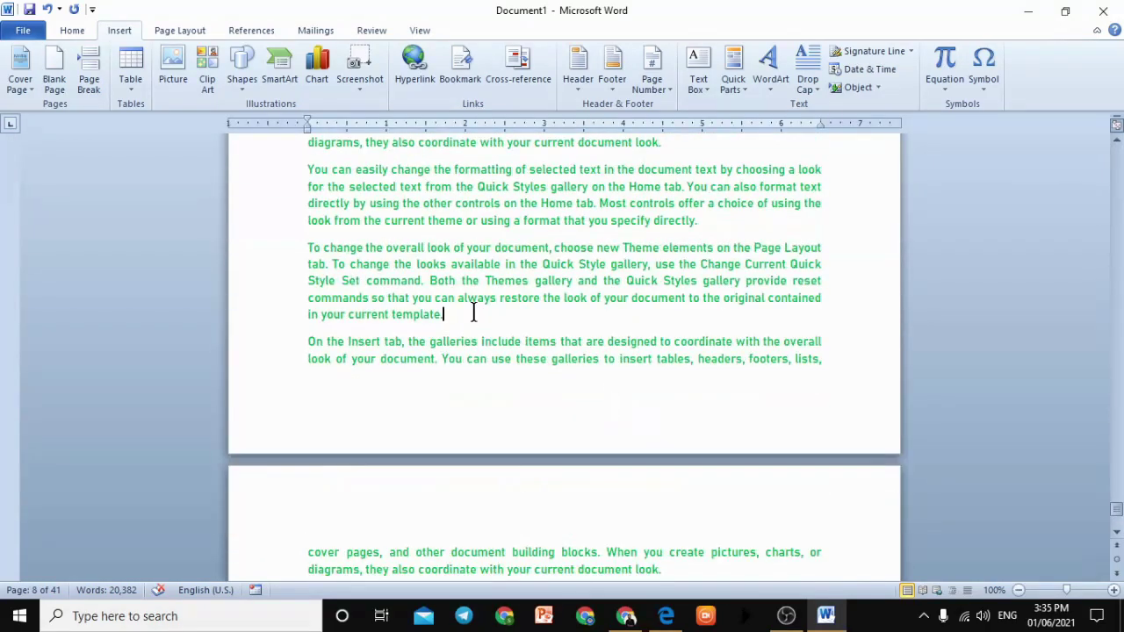
pyautogui.scroll(-5, 514, 313)
pyautogui.click(1119, 524)
pyautogui.click(533, 343)
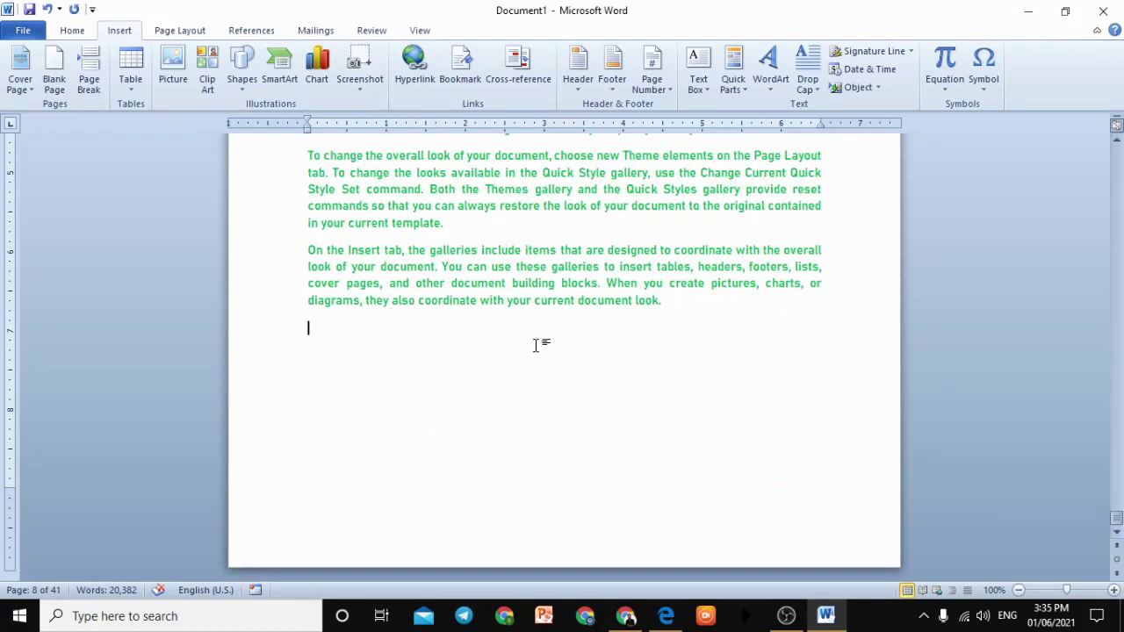
pyautogui.write('4.')
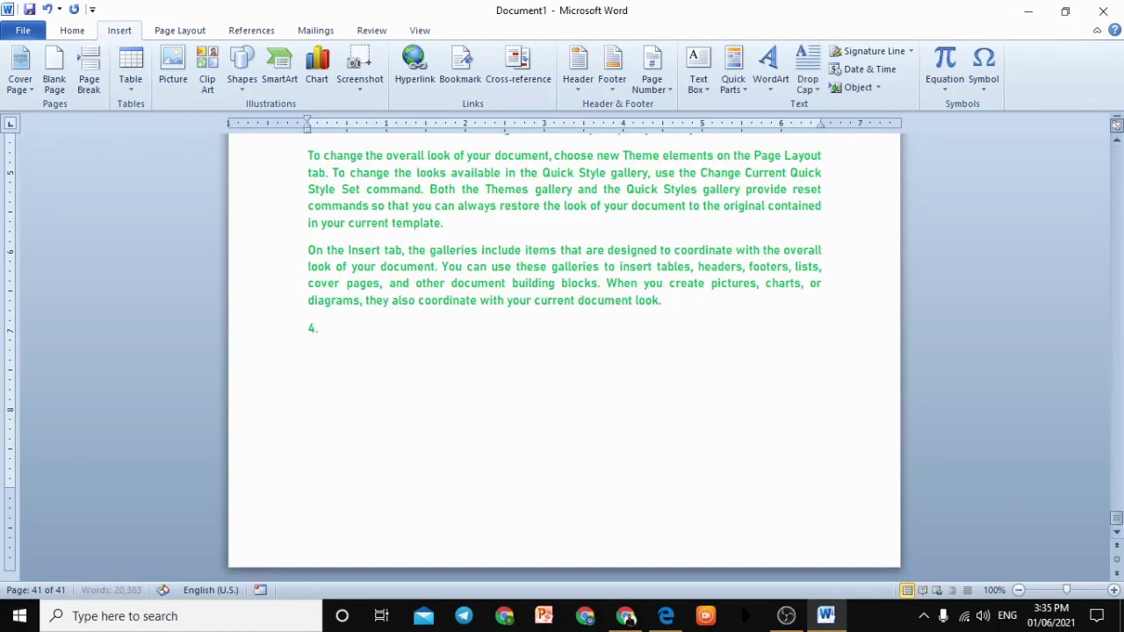
pyautogui.write(' aio computer')
pyautogui.press('BackSpace')
pyautogui.press('BackSpace')
pyautogui.write('one')
# - Mark the "4. aio computer zone" line as a Level 1 entry for the table of contents
pyautogui.click(225, 333)
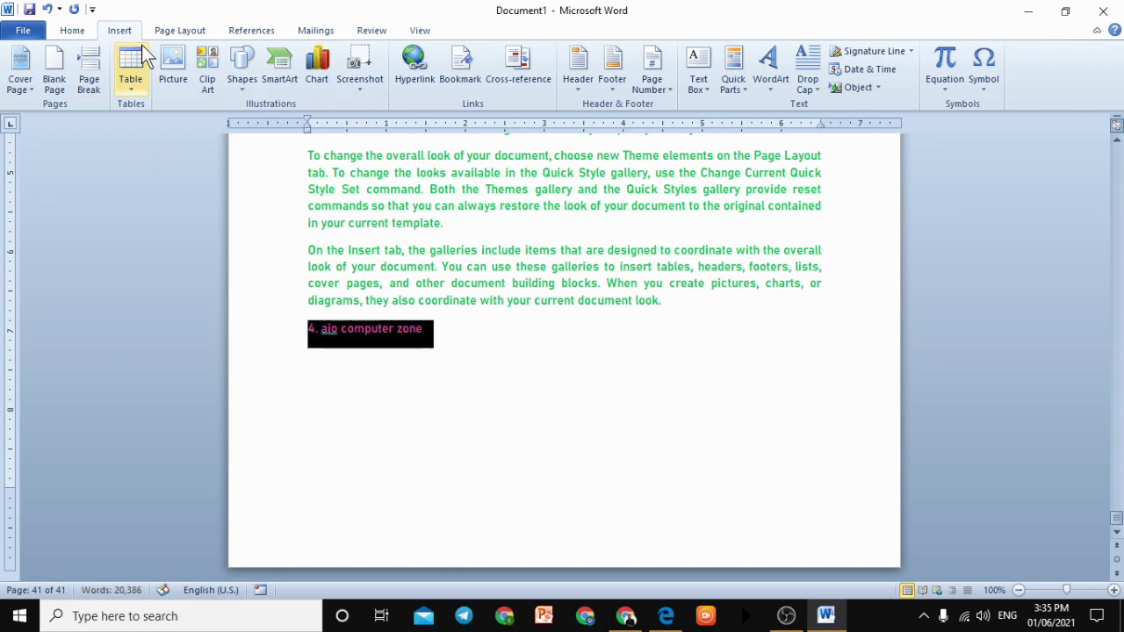
pyautogui.click(246, 32)
pyautogui.click(95, 52)
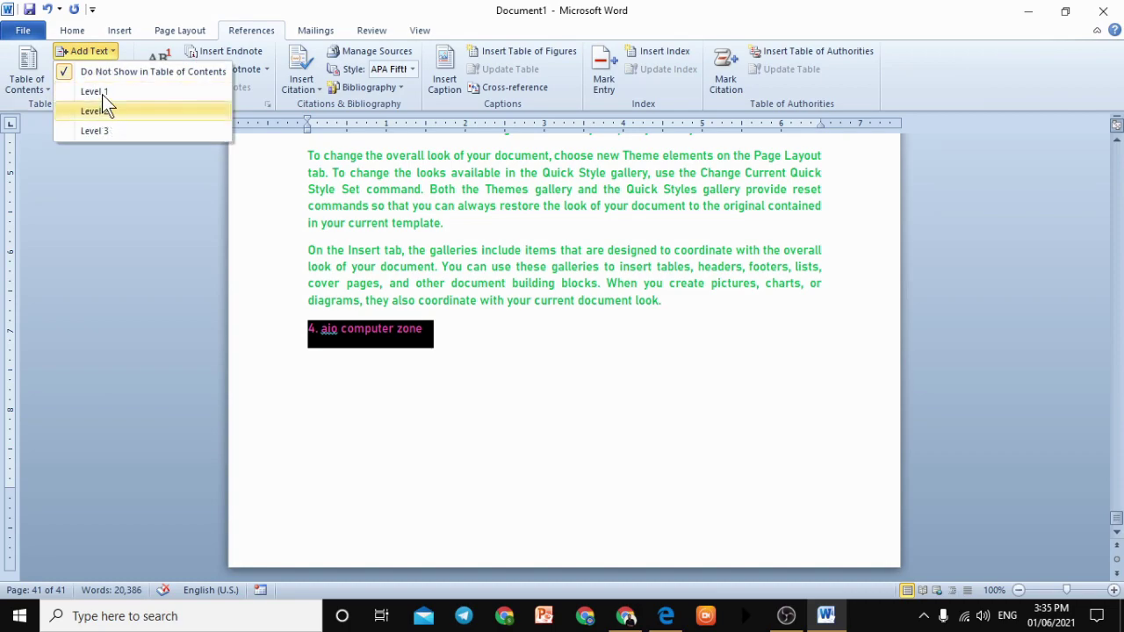
pyautogui.click(102, 92)
pyautogui.click(369, 378)
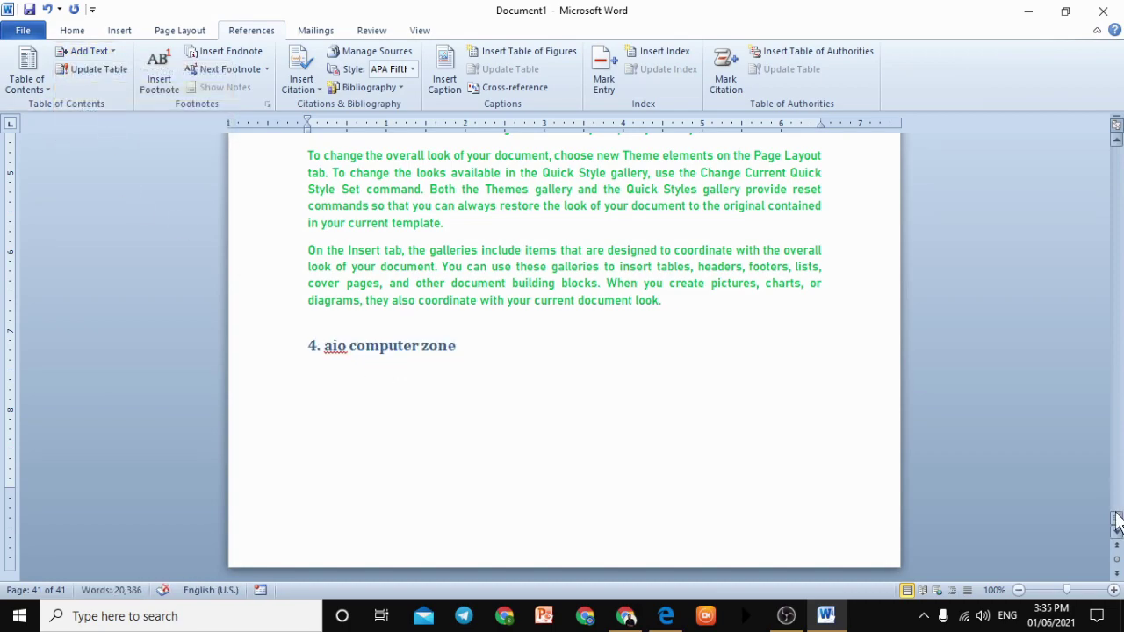
# - Update the entire table of contents to include the "4. aio computer zone" heading and review the list
pyautogui.moveTo(1117, 522); pyautogui.dragTo(1117, 151)
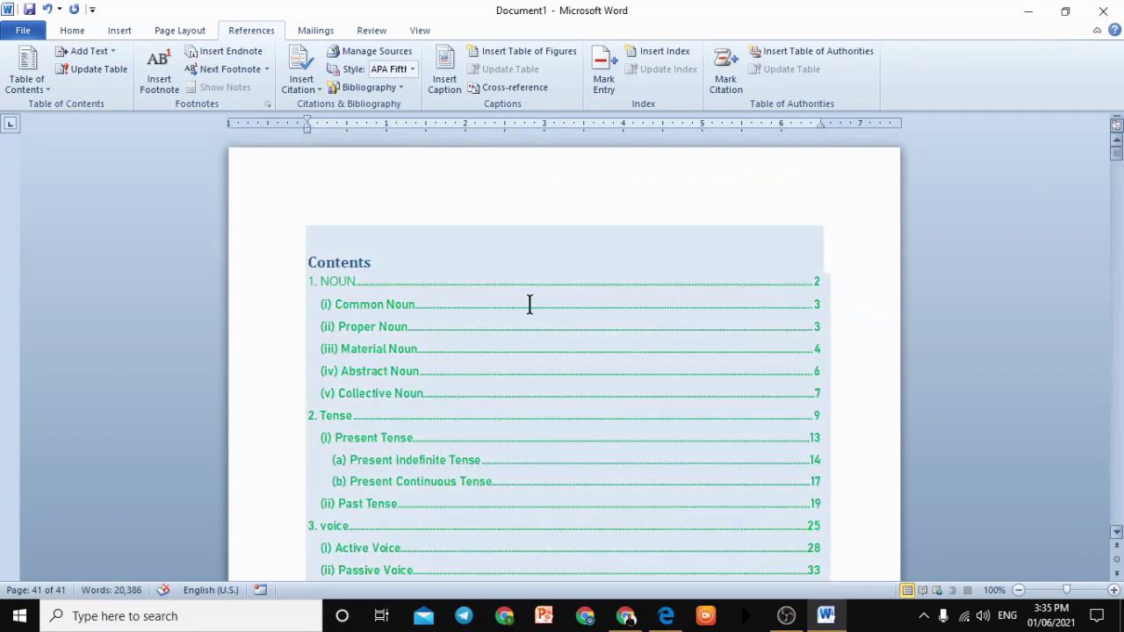
pyautogui.scroll(-3, 538, 350)
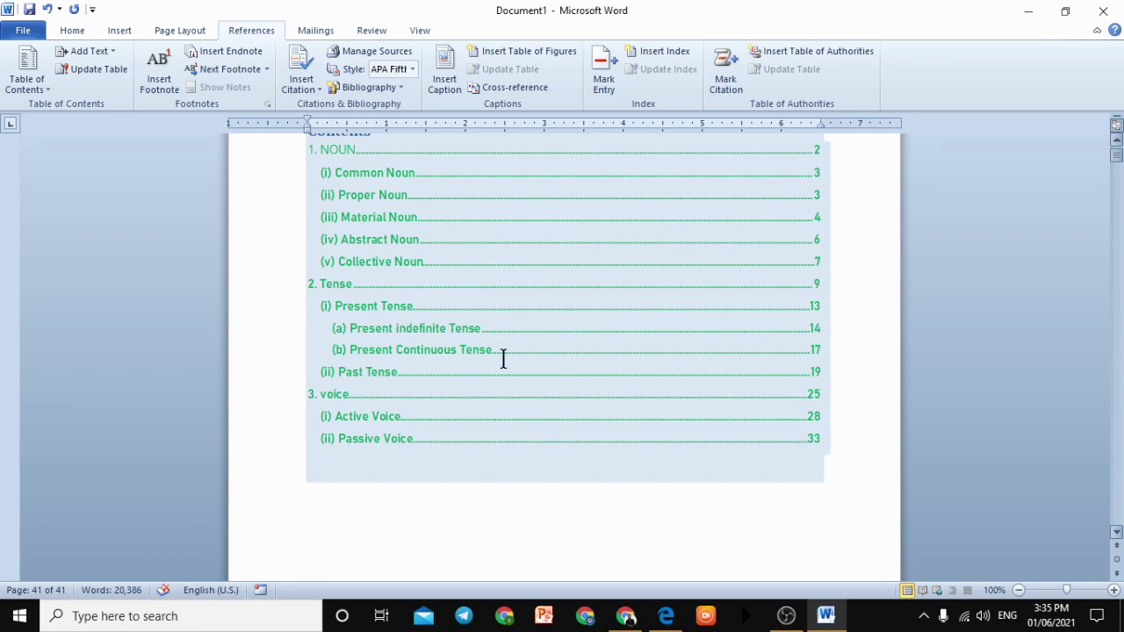
pyautogui.scroll(3, 513, 359)
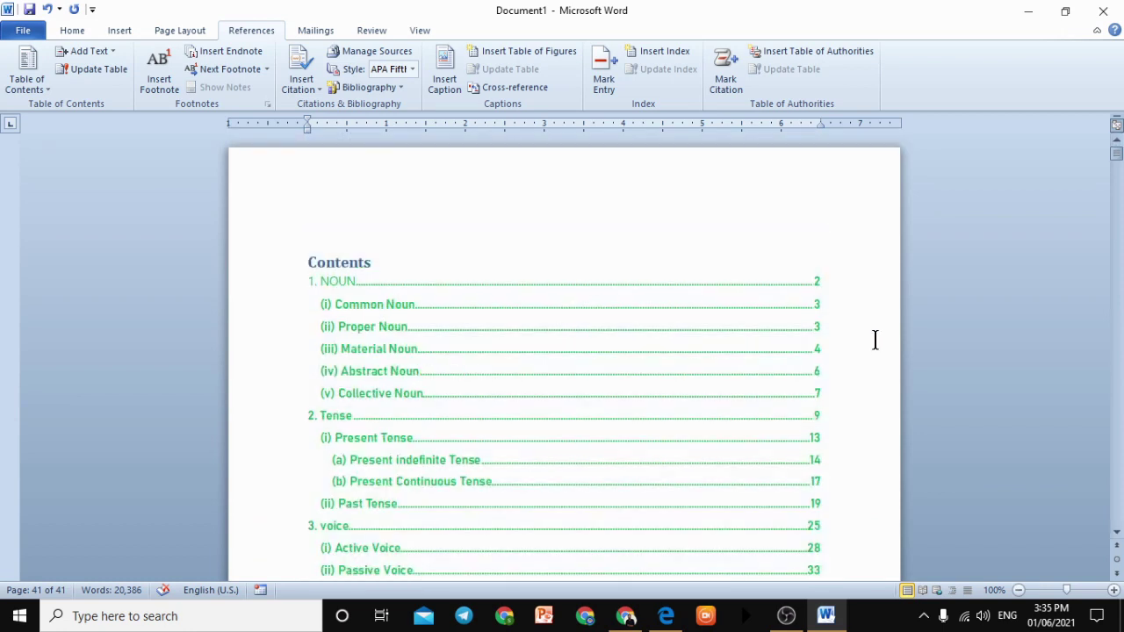
pyautogui.doubleClick(363, 261)
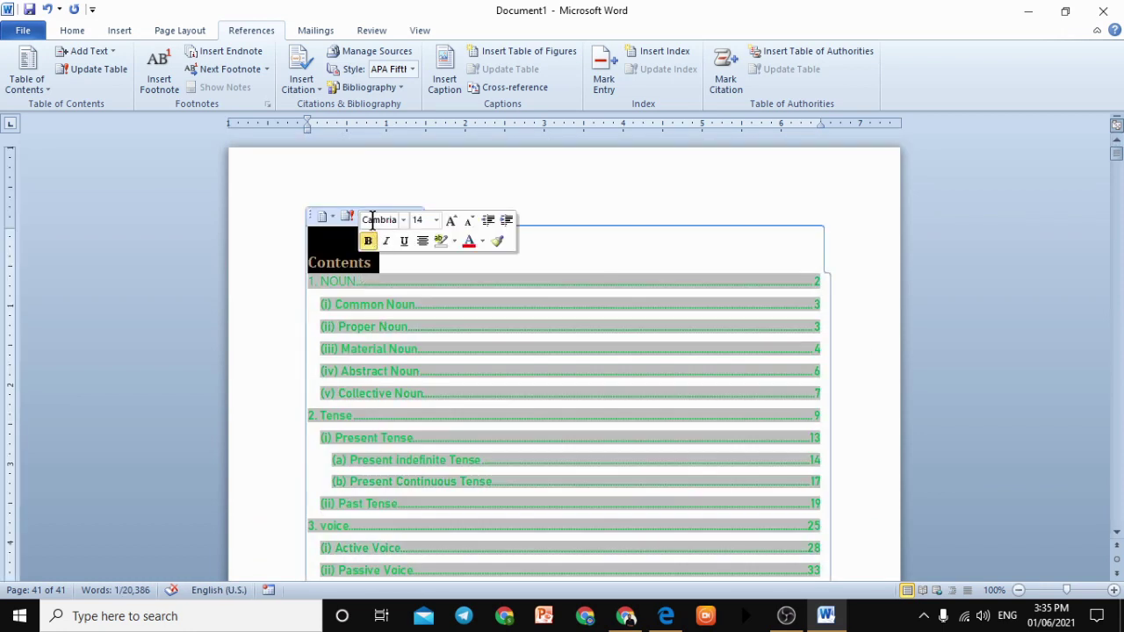
pyautogui.click(357, 193)
pyautogui.click(371, 219)
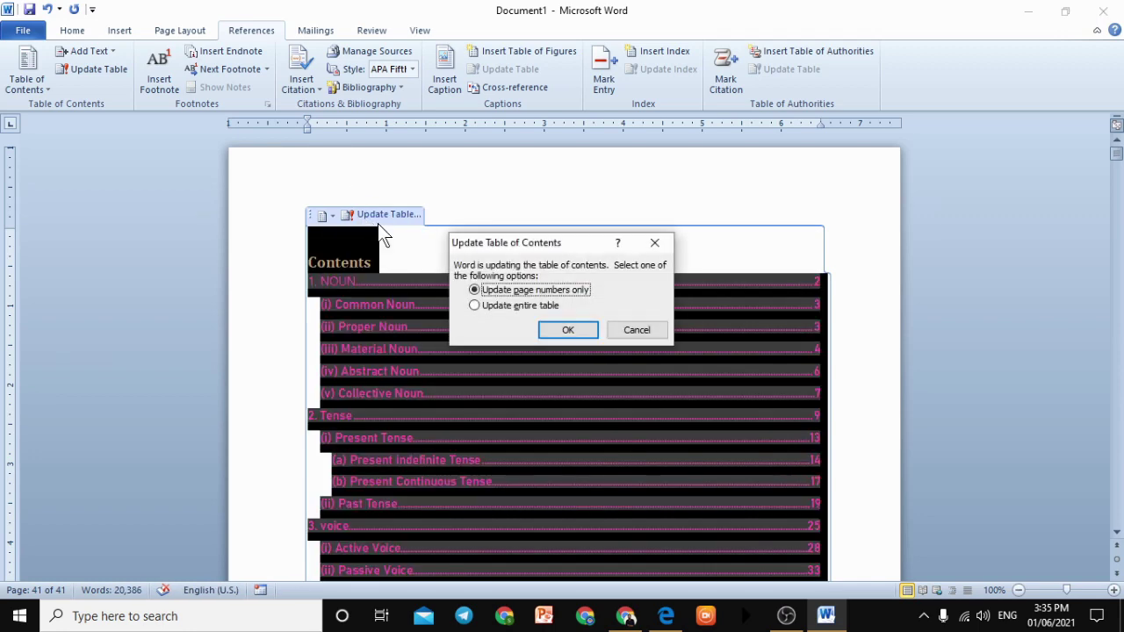
pyautogui.click(511, 304)
pyautogui.click(563, 333)
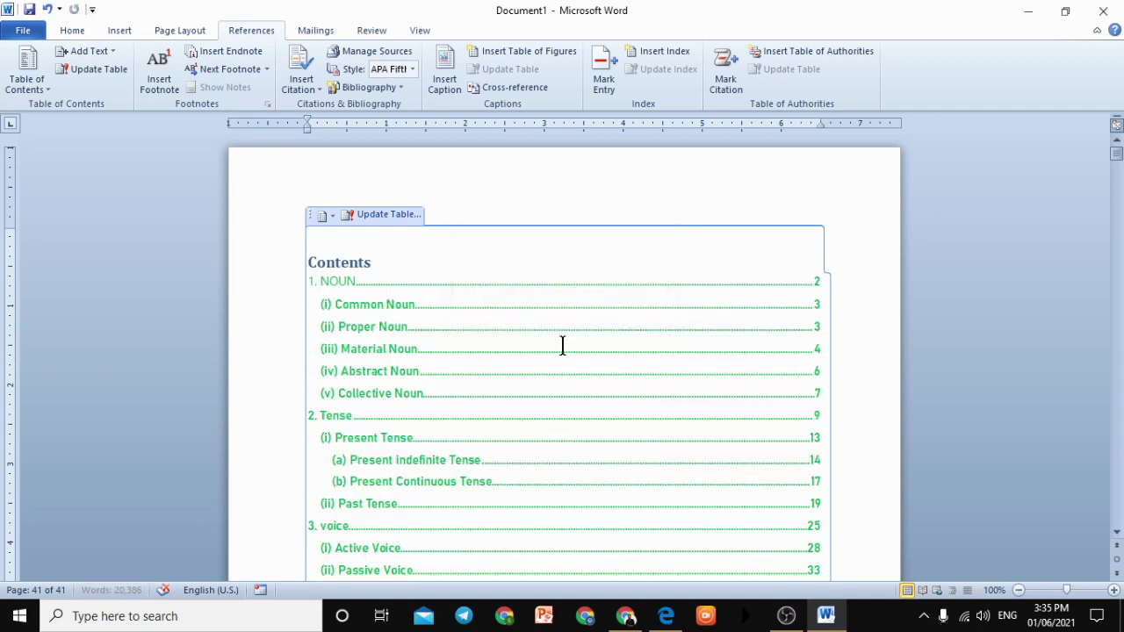
pyautogui.scroll(-6, 562, 351)
pyautogui.click(466, 314)
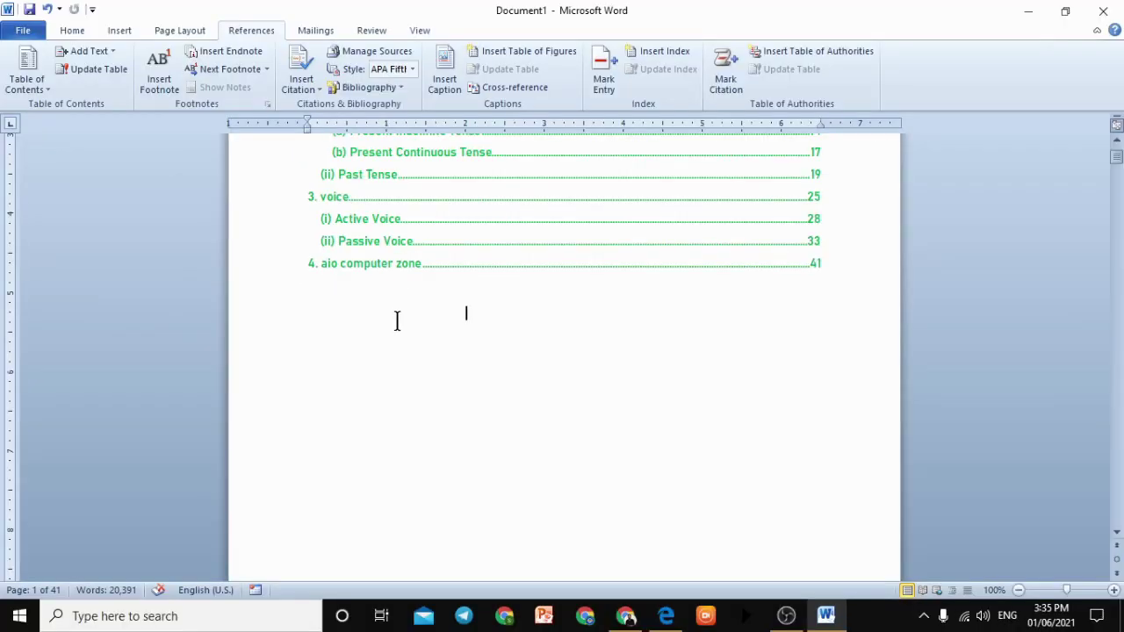
pyautogui.scroll(4, 396, 322)
pyautogui.click(398, 328)
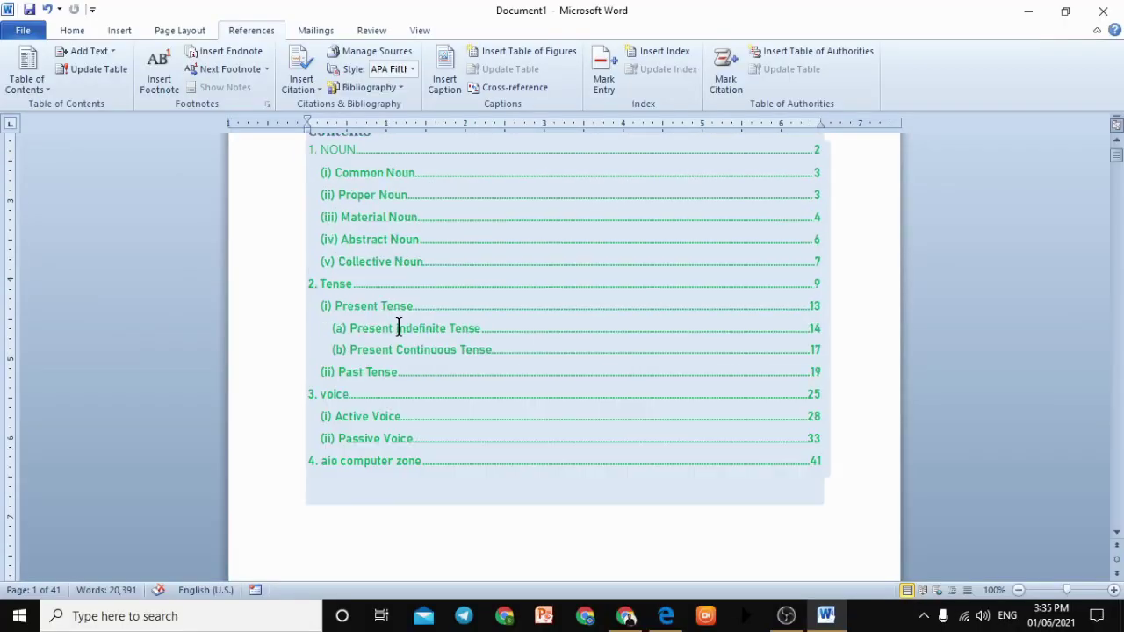
# - Colour the contents entries from "1. NOUN" through "(b) Present Continuous Tense" red
pyautogui.scroll(3, 398, 327)
pyautogui.moveTo(312, 280); pyautogui.dragTo(503, 420)
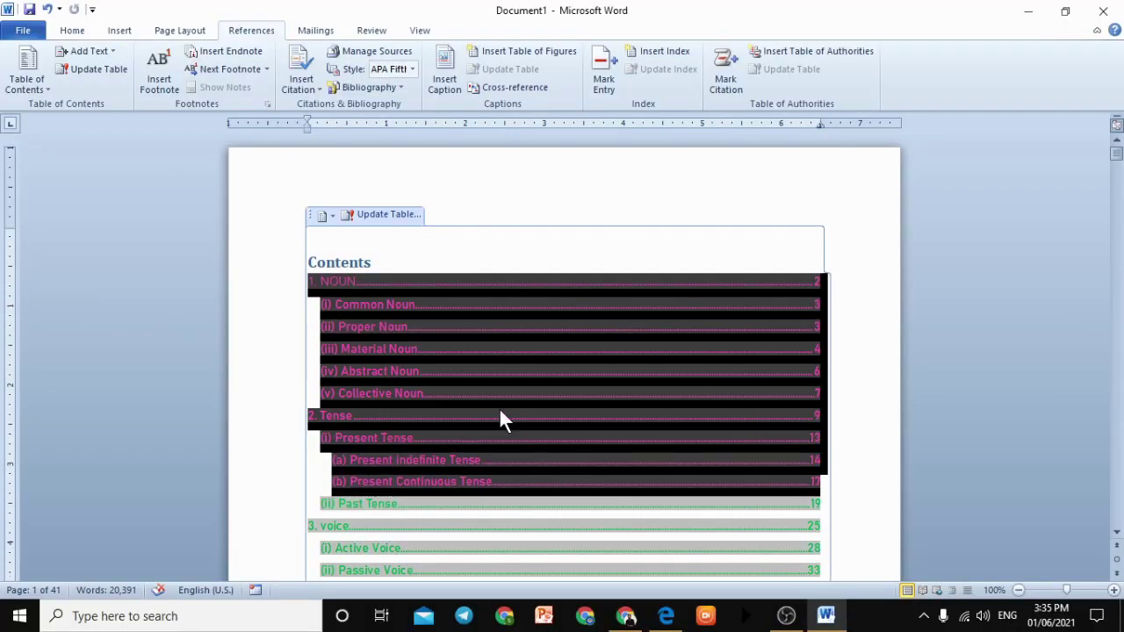
pyautogui.click(72, 31)
pyautogui.click(319, 88)
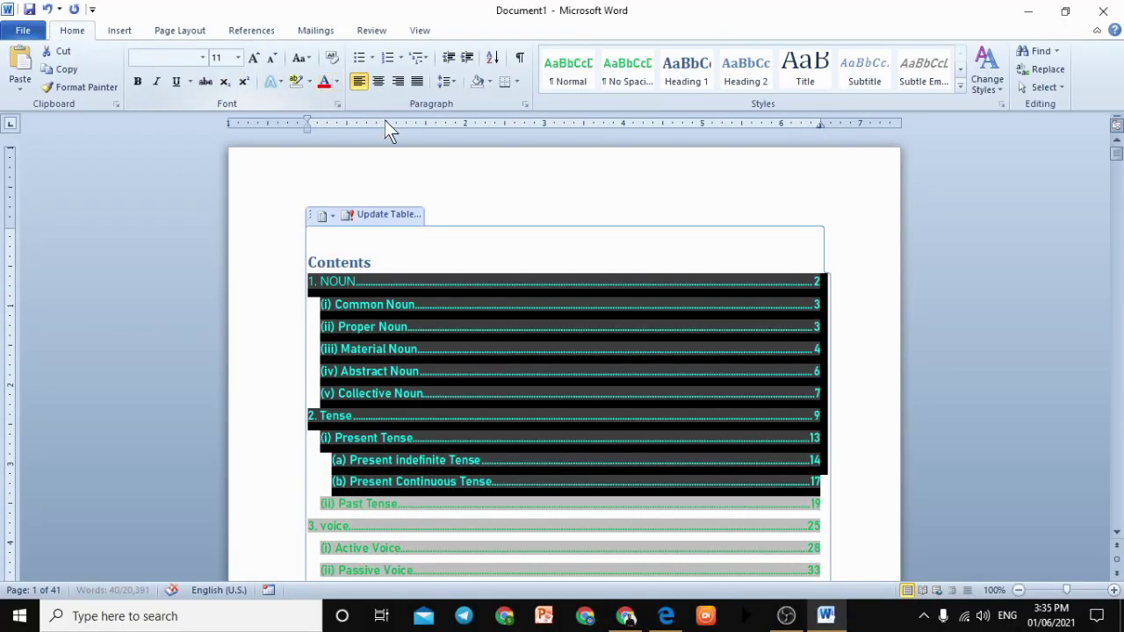
pyautogui.click(509, 176)
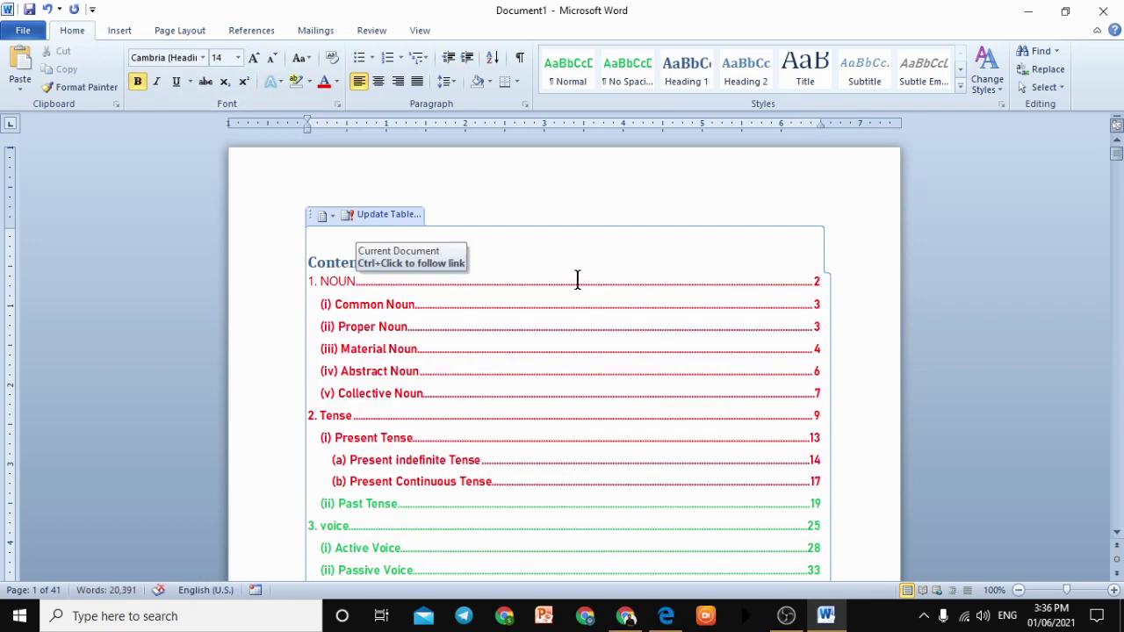
# - Try the Manual Table layout for the table of contents, and switch it to Automatic Table 2
pyautogui.click(326, 216)
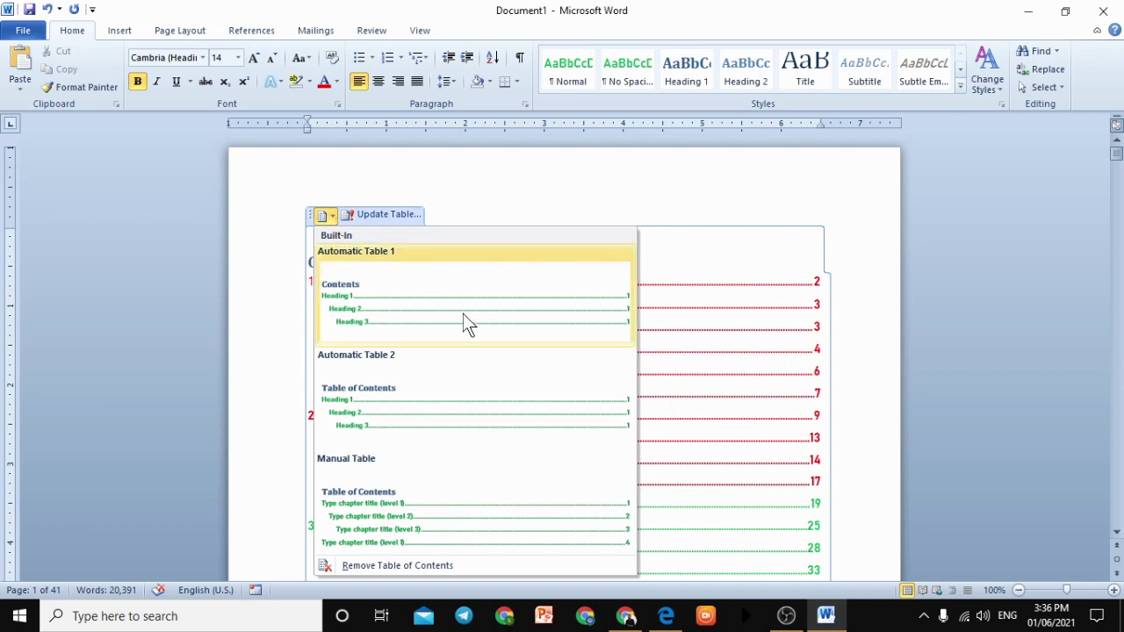
pyautogui.click(446, 495)
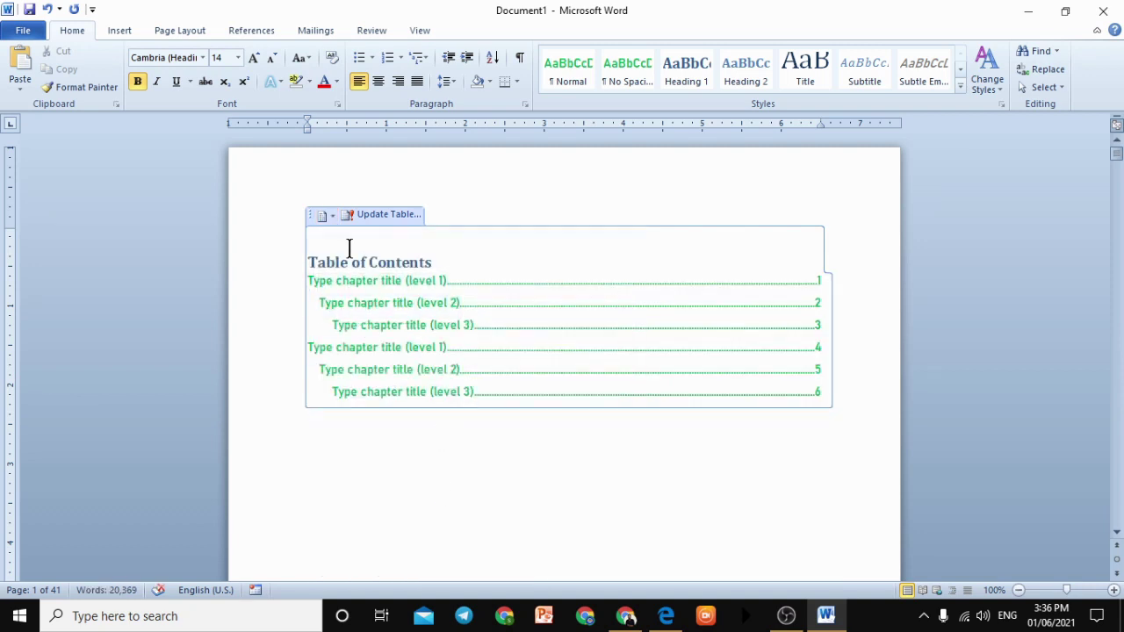
pyautogui.click(332, 217)
pyautogui.click(376, 412)
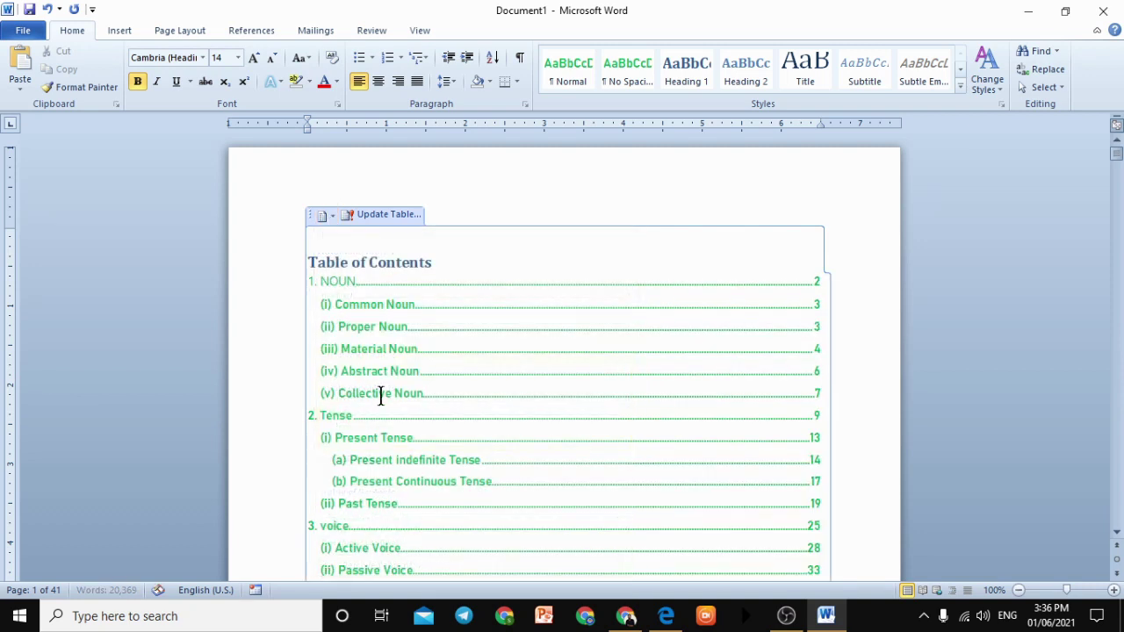
pyautogui.click(820, 323)
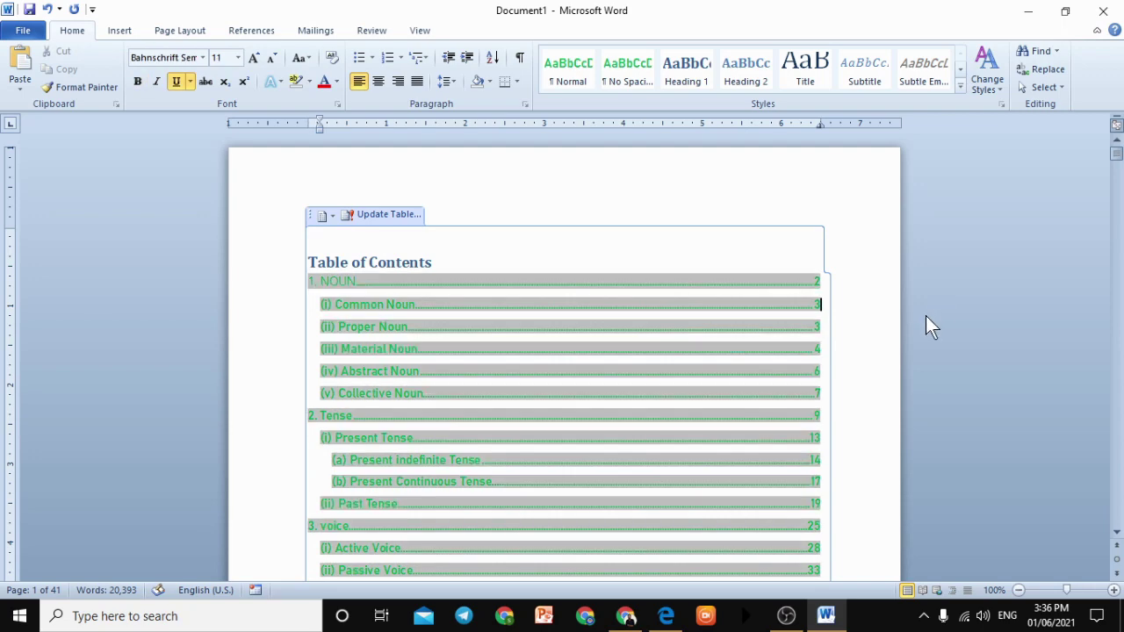
pyautogui.scroll(-3, 925, 324)
pyautogui.scroll(-4, 738, 431)
pyautogui.click(621, 459)
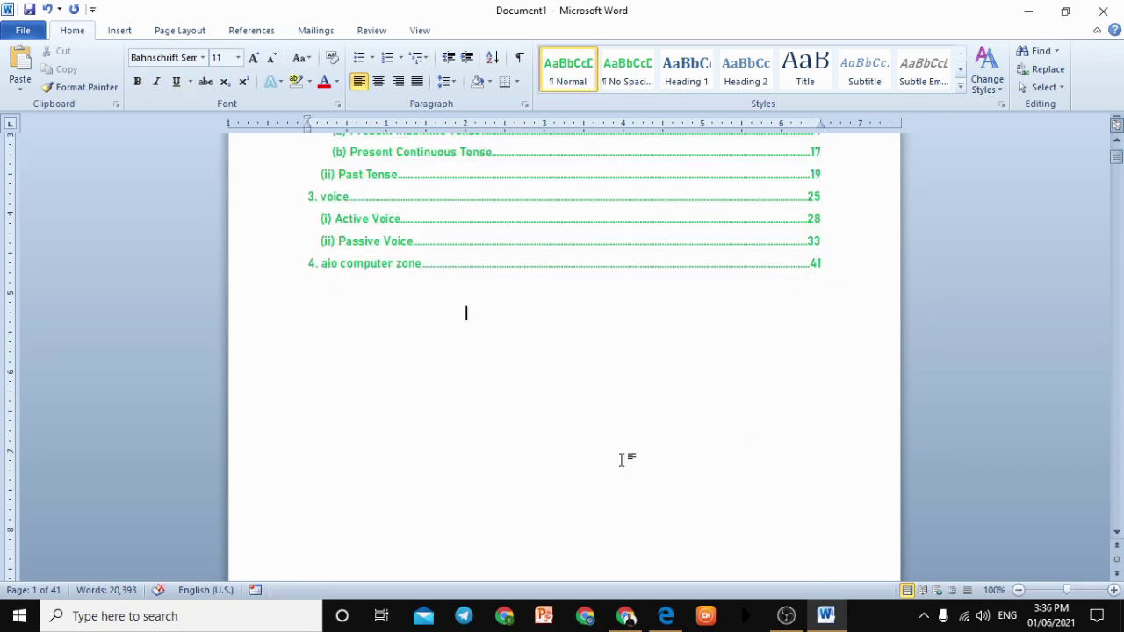
pyautogui.scroll(3, 621, 459)
pyautogui.click(621, 458)
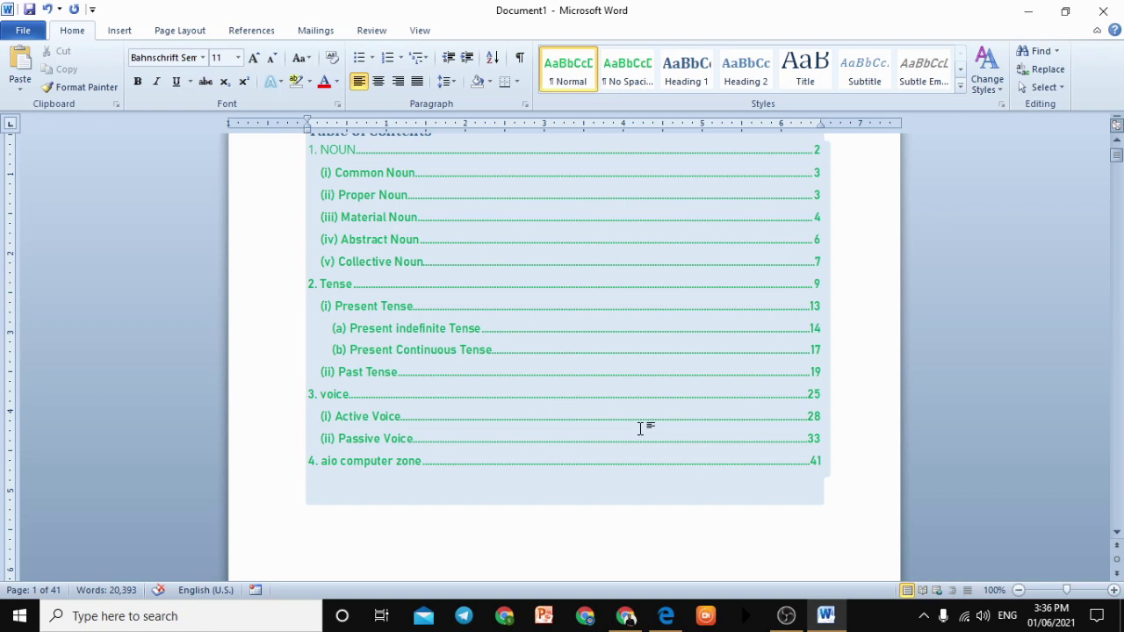
pyautogui.click(466, 510)
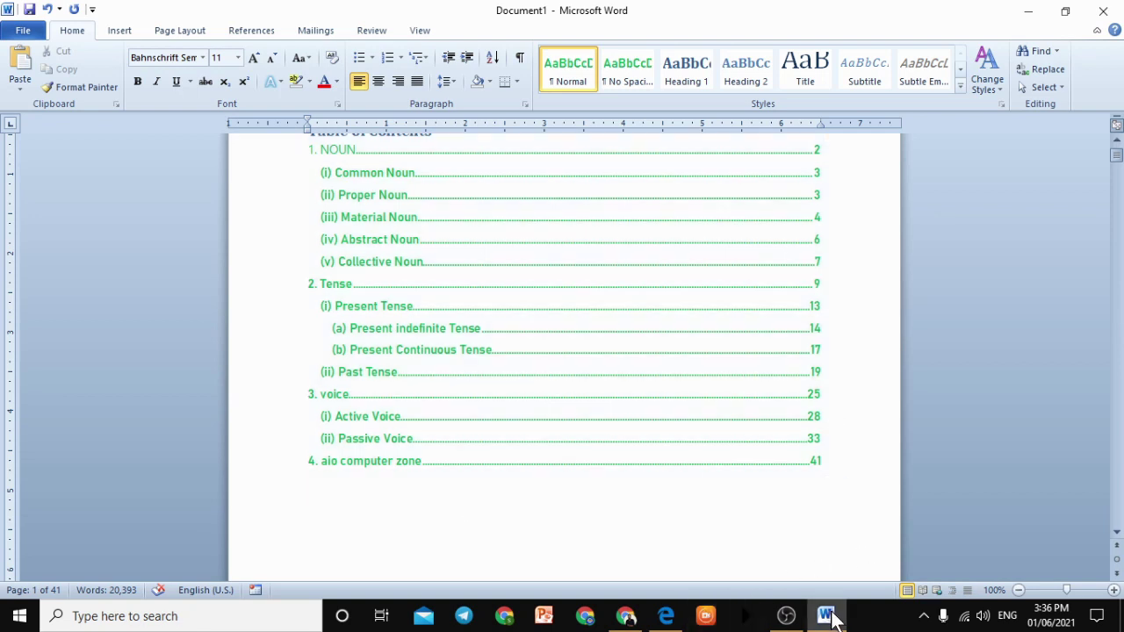
# - Open the recent document DCA-Fundamentals and look through its first page
pyautogui.moveTo(826, 617)
pyautogui.click(22, 30)
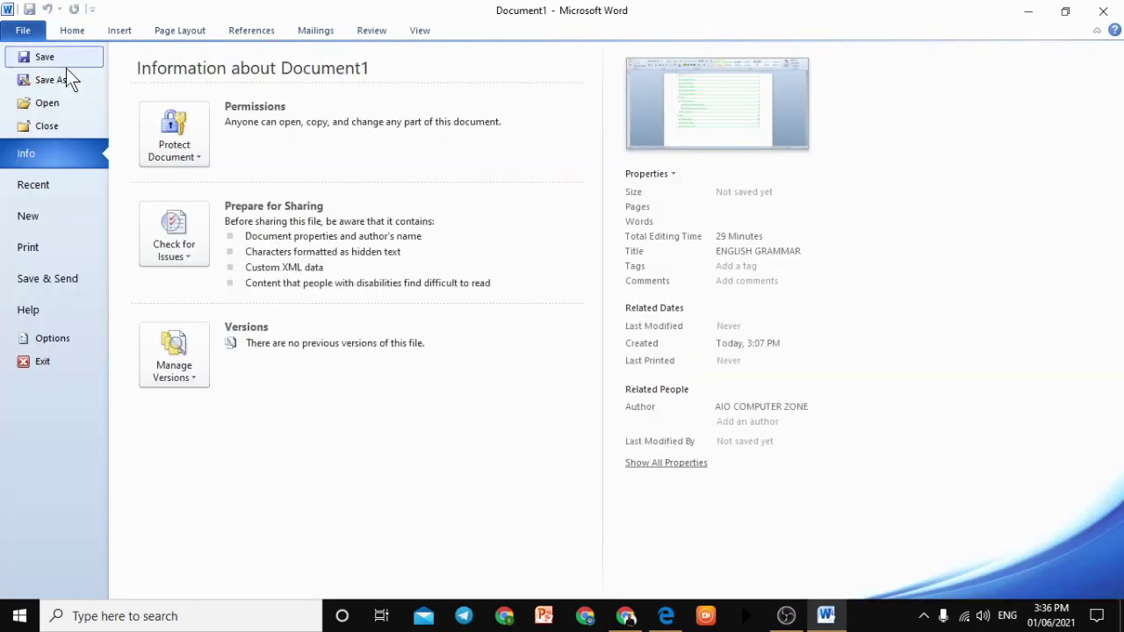
pyautogui.click(51, 184)
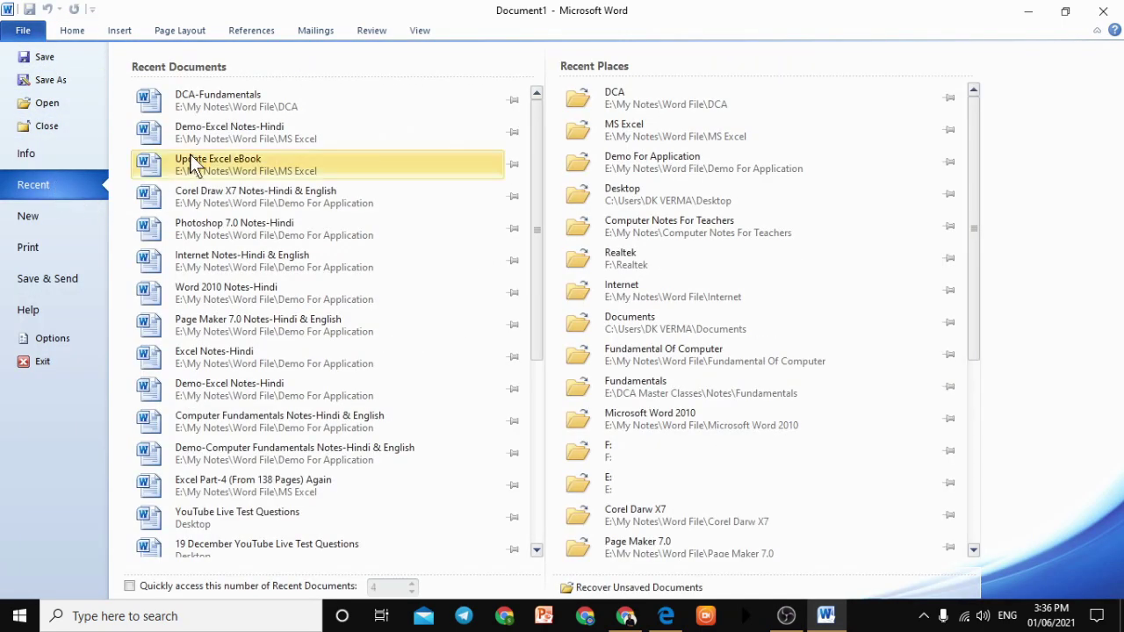
pyautogui.click(218, 95)
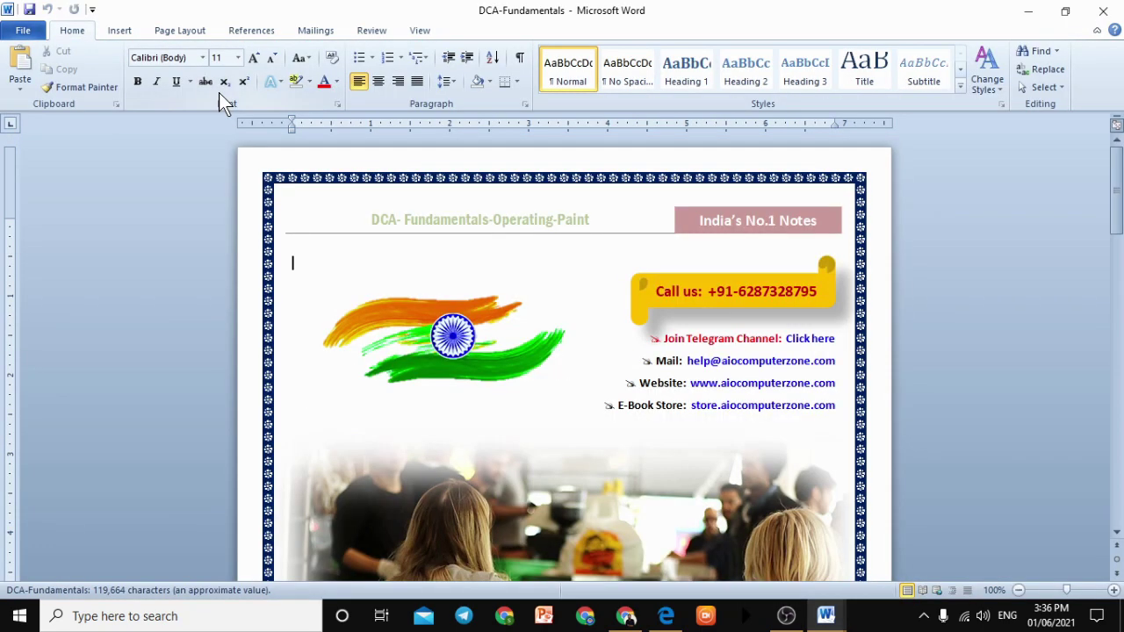
pyautogui.scroll(-10, 602, 258)
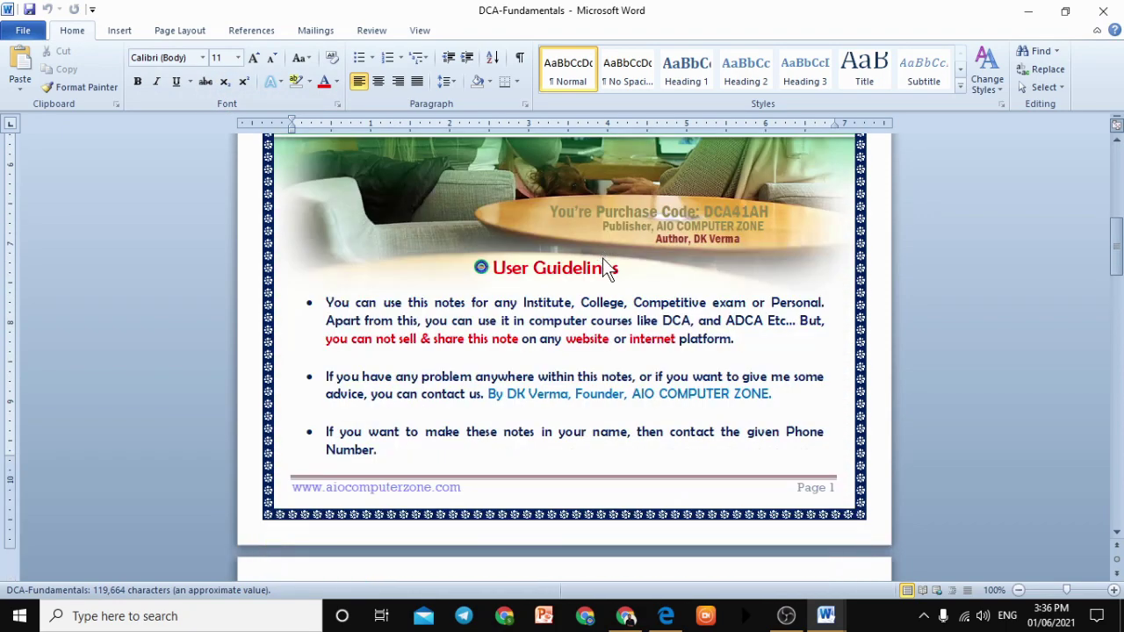